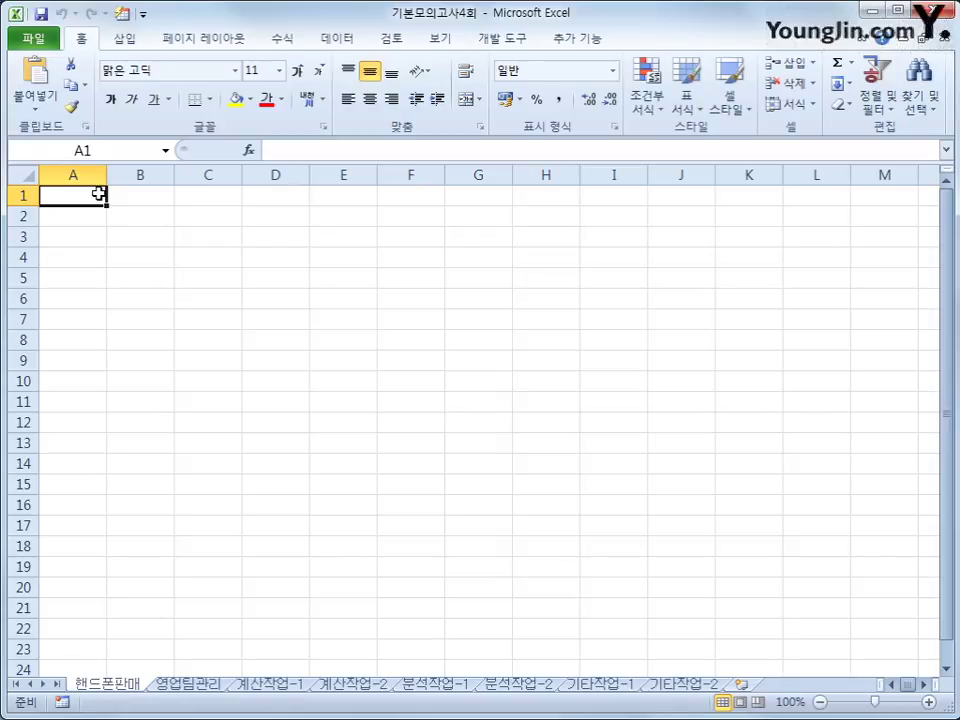
Start a Microsoft Query import from an MS Access Database source, using the 핸드폰.accdb file in the 모의고사 folder.
{"action": "left_click", "coordinate": [340, 40]}
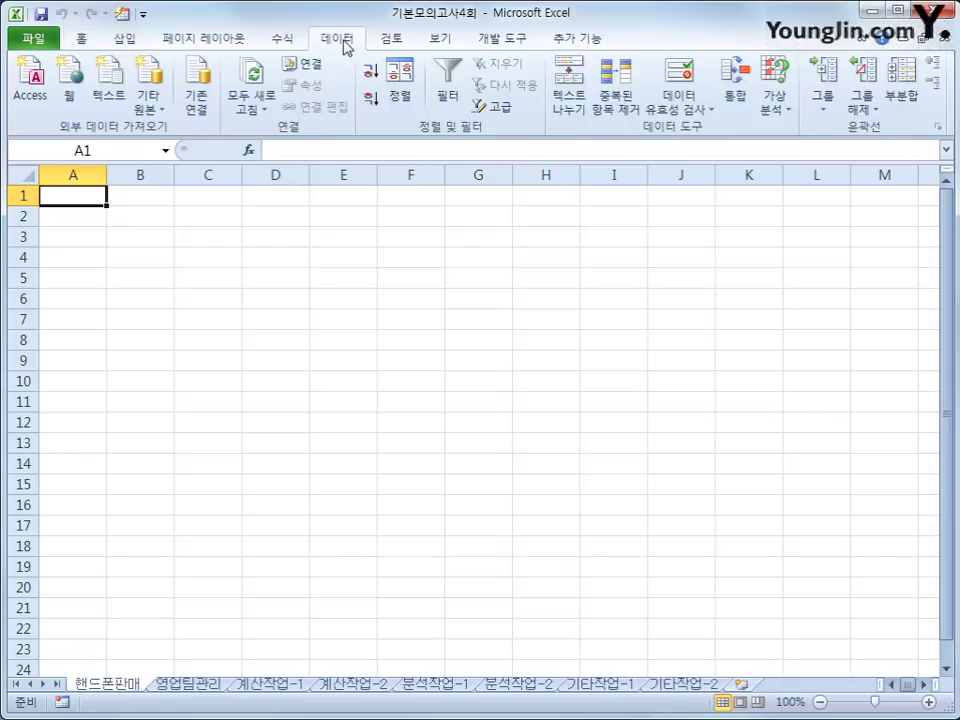
{"action": "left_click", "coordinate": [152, 110]}
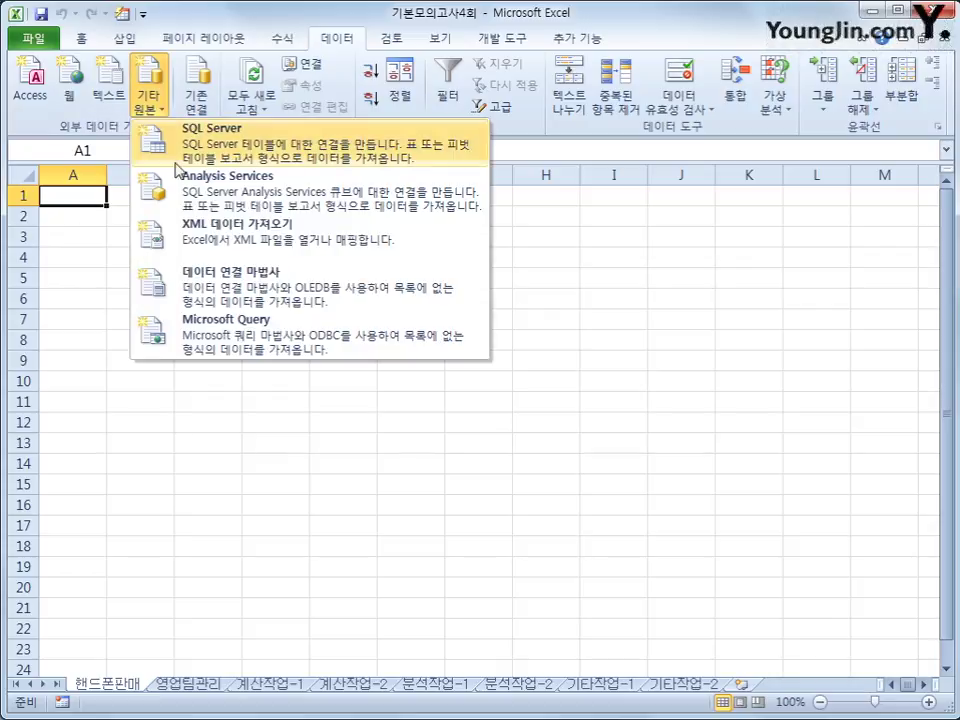
{"action": "left_click", "coordinate": [211, 333]}
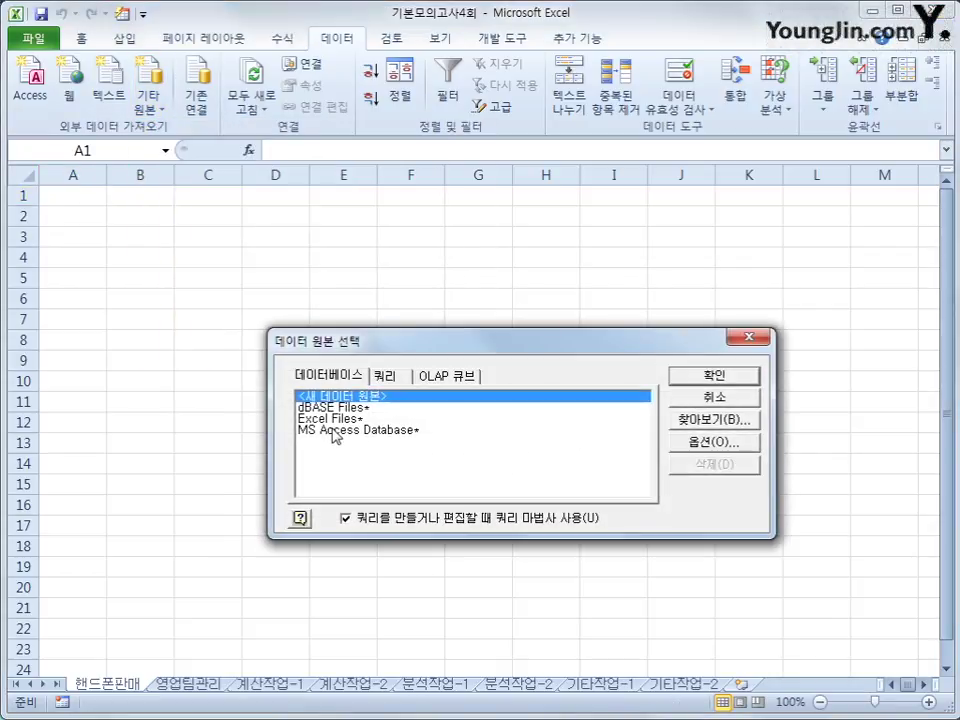
{"action": "left_click", "coordinate": [336, 431]}
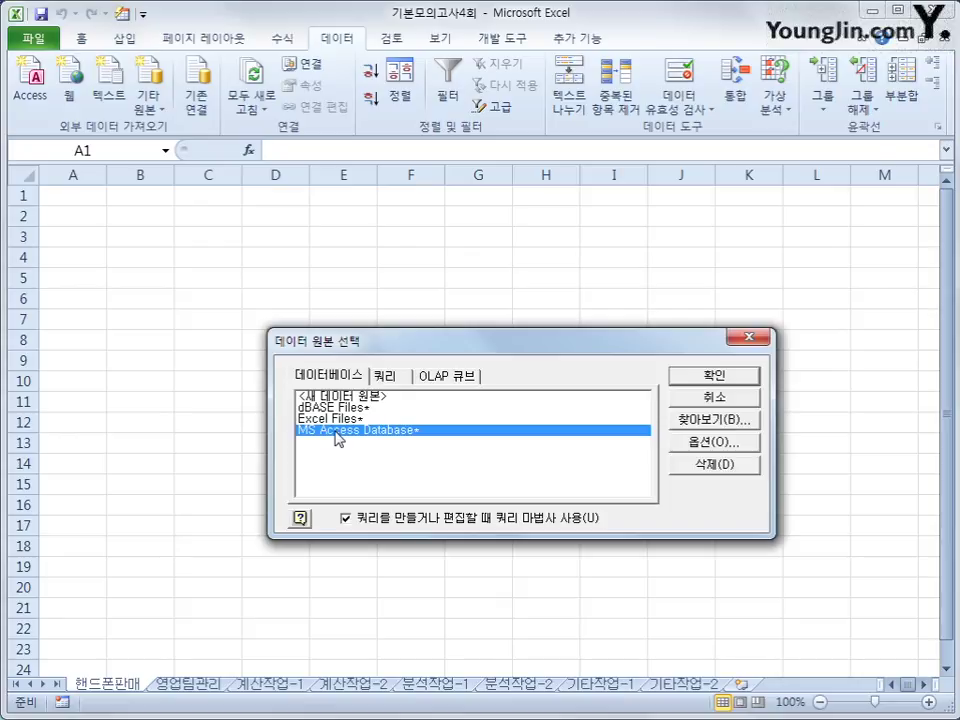
{"action": "left_click", "coordinate": [693, 385]}
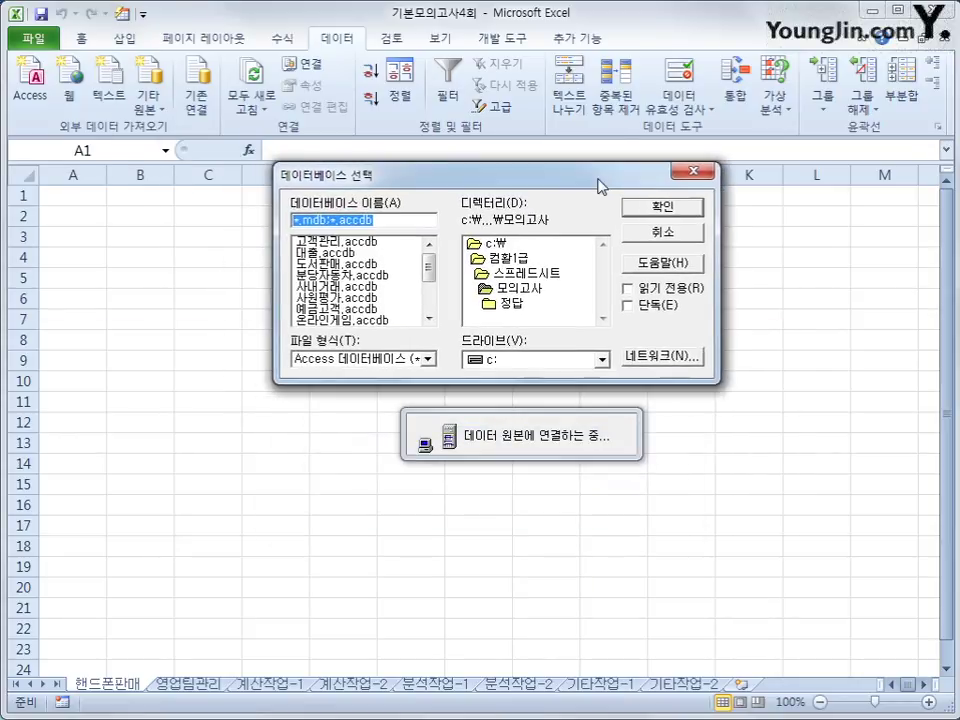
{"action": "left_click", "coordinate": [430, 293]}
{"action": "left_click", "coordinate": [360, 298]}
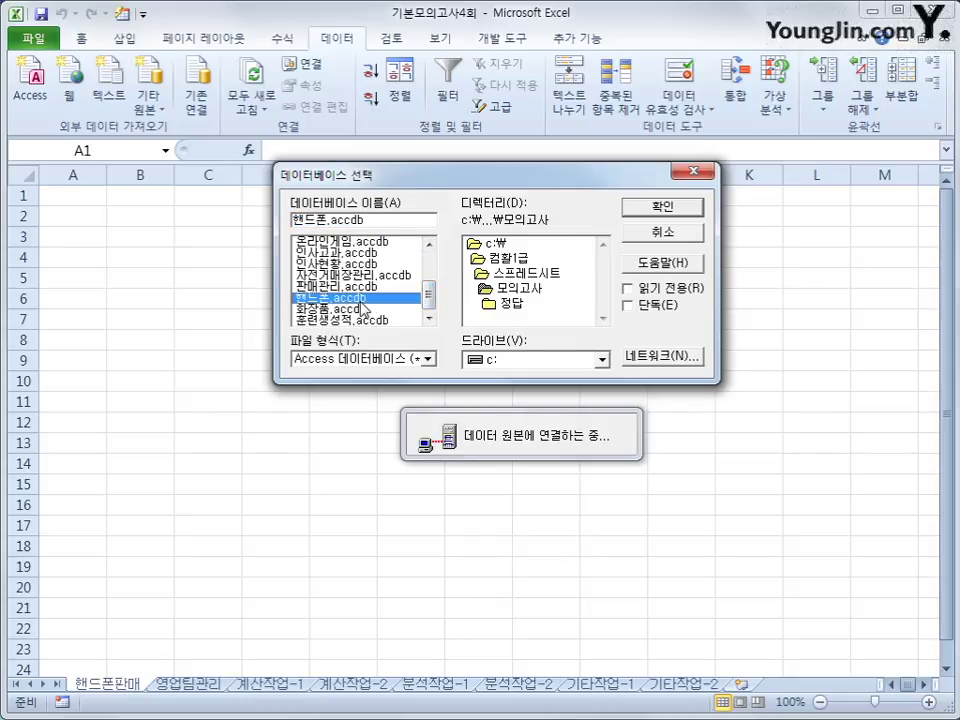
{"action": "left_click", "coordinate": [635, 210]}
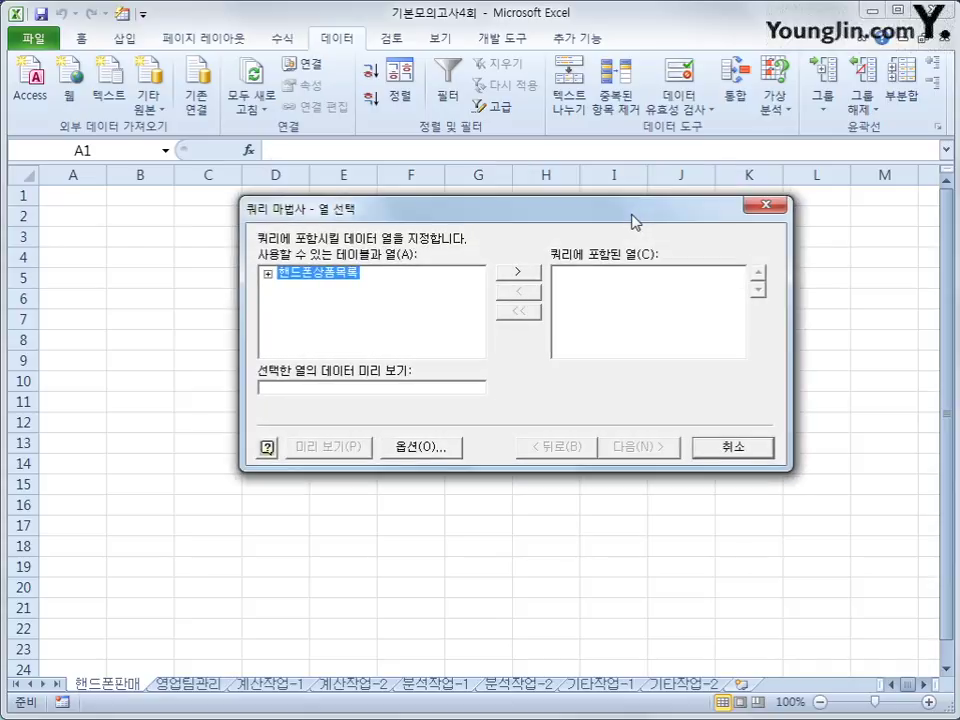
Include the columns 상품코드, 통신규격, 통신사, 단말기가격, 기타비용 and 할인율 from the 핸드폰상품목록 table in the query.
{"action": "double_click", "coordinate": [315, 276]}
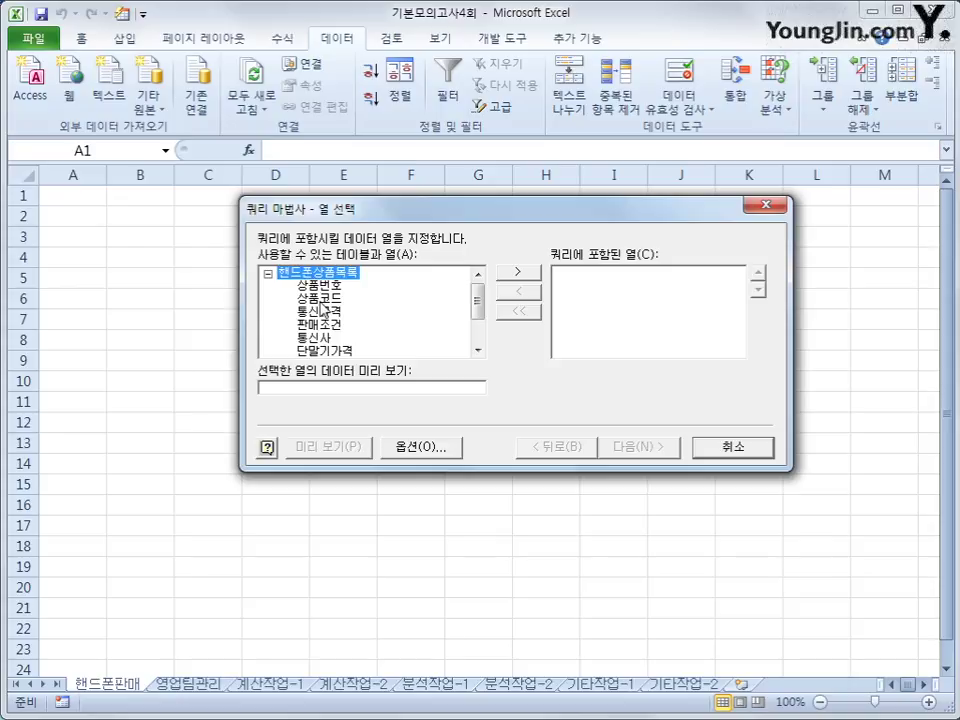
{"action": "left_click", "coordinate": [321, 299]}
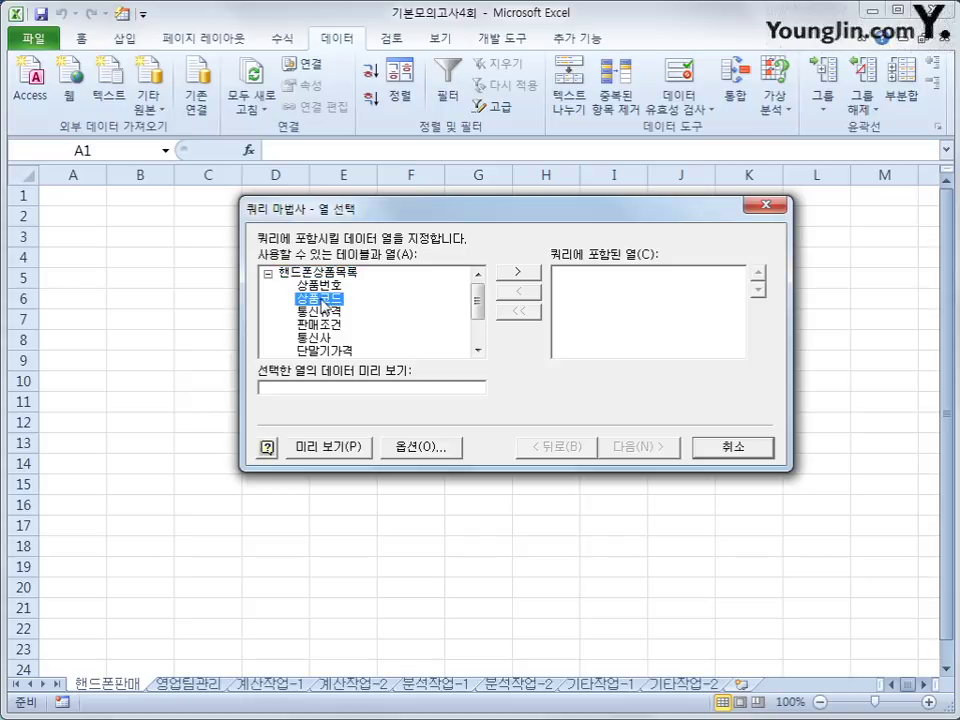
{"action": "double_click", "coordinate": [321, 300]}
{"action": "double_click", "coordinate": [321, 300]}
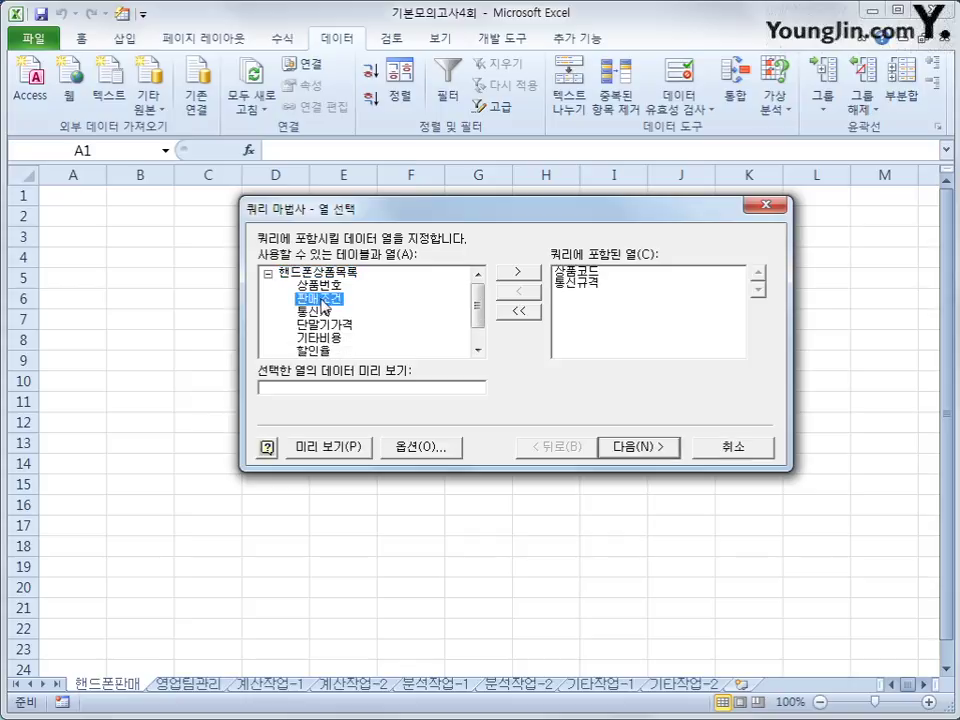
{"action": "left_click", "coordinate": [323, 311]}
{"action": "double_click", "coordinate": [323, 311]}
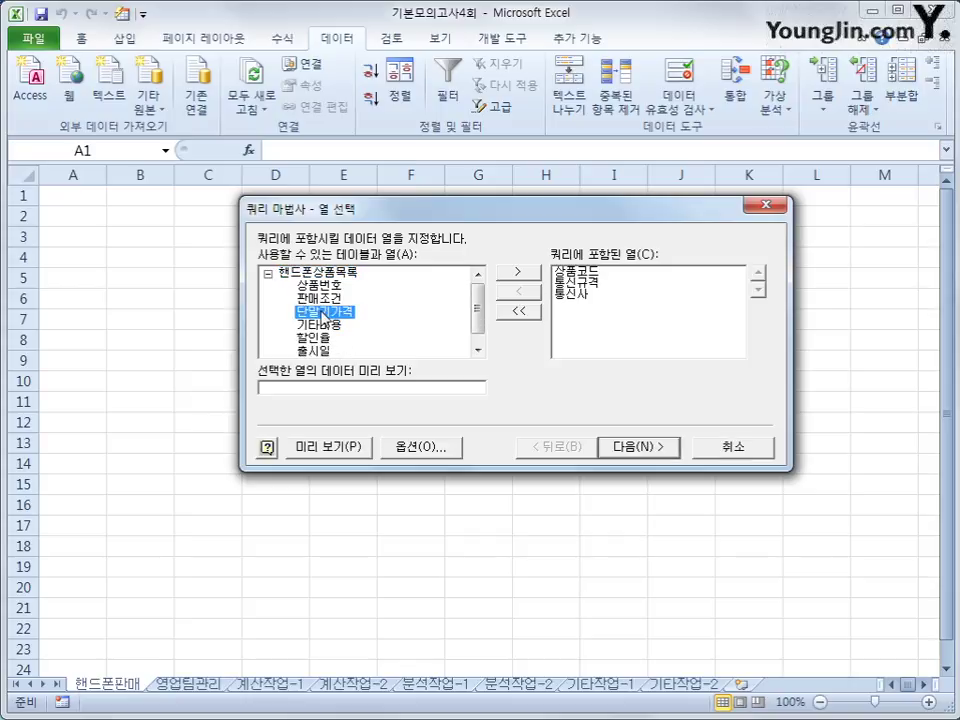
{"action": "double_click", "coordinate": [324, 312]}
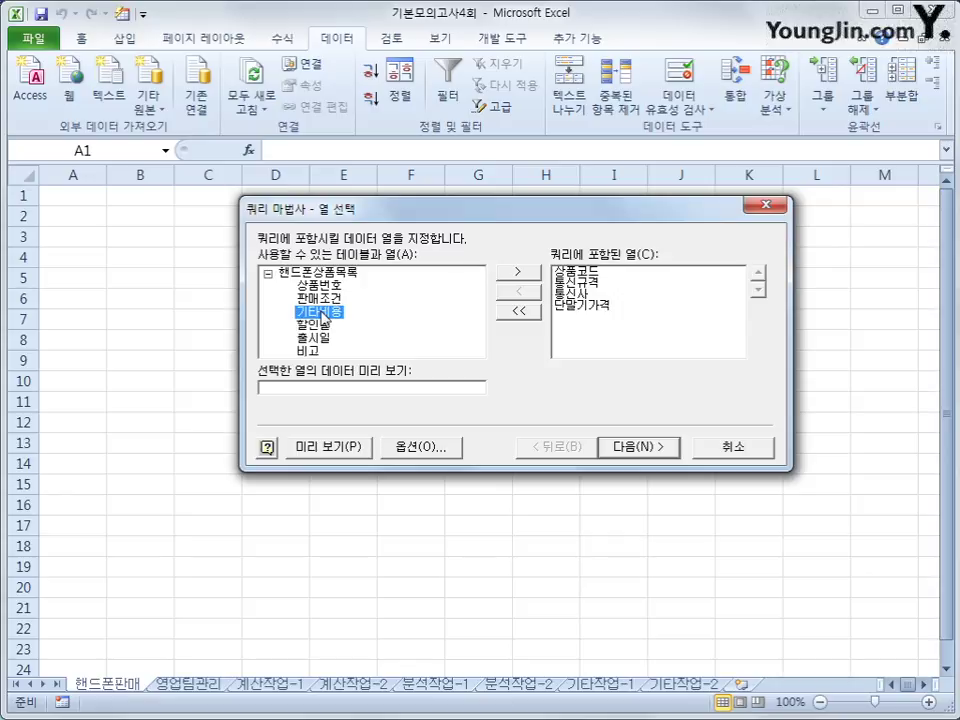
{"action": "double_click", "coordinate": [324, 312]}
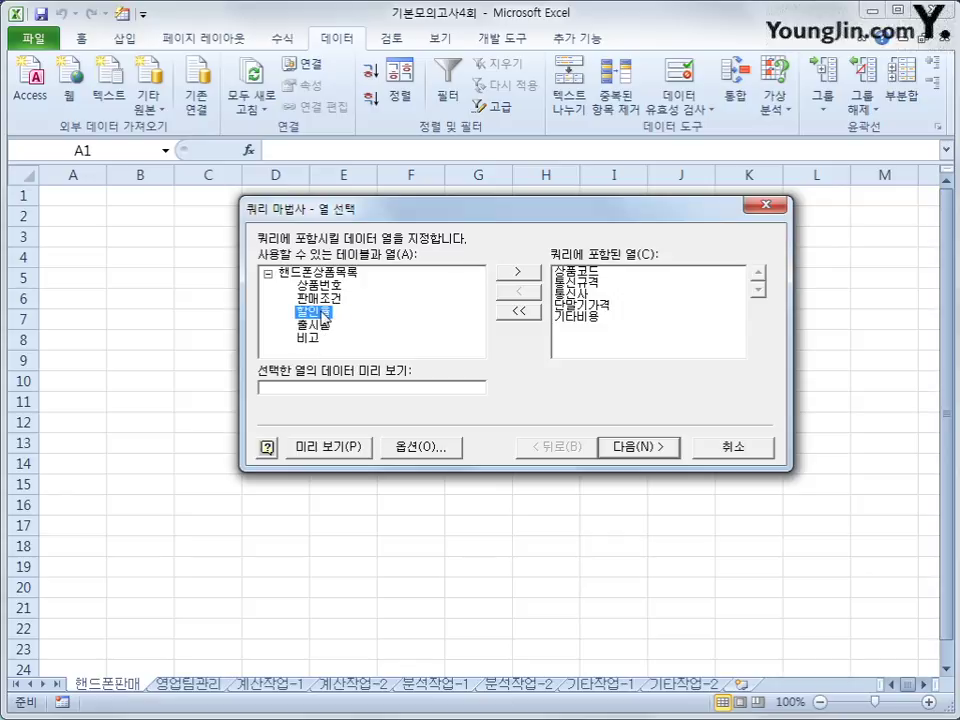
{"action": "double_click", "coordinate": [324, 312]}
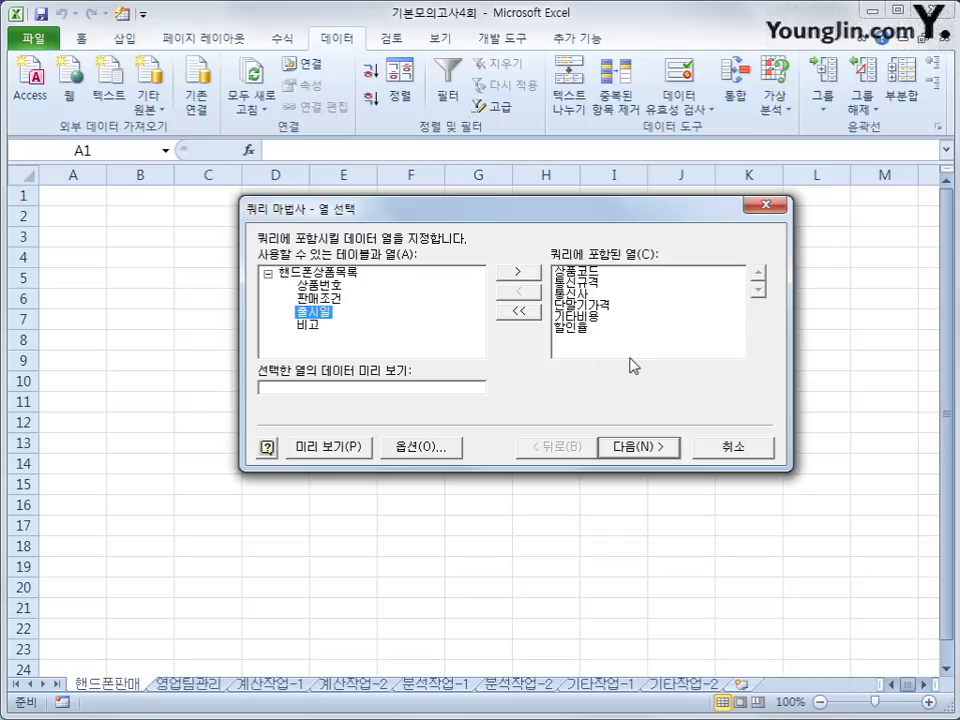
{"action": "left_click", "coordinate": [646, 449]}
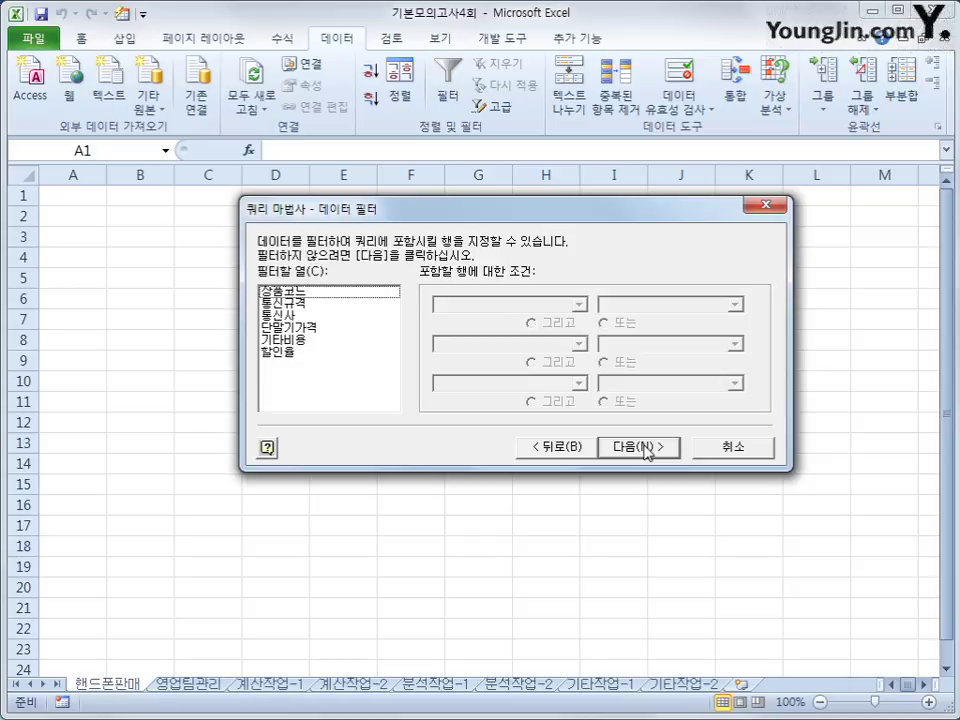
Filter the query rows so that 통신사 is not equal (<>) to 나래통신.
{"action": "left_click", "coordinate": [348, 317]}
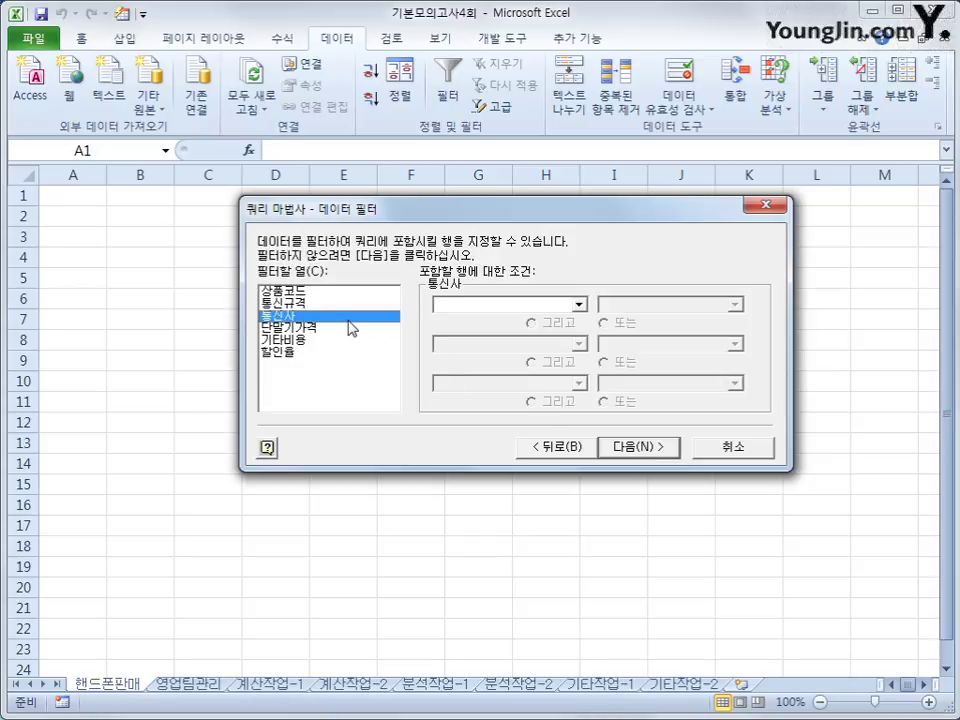
{"action": "left_click", "coordinate": [536, 305]}
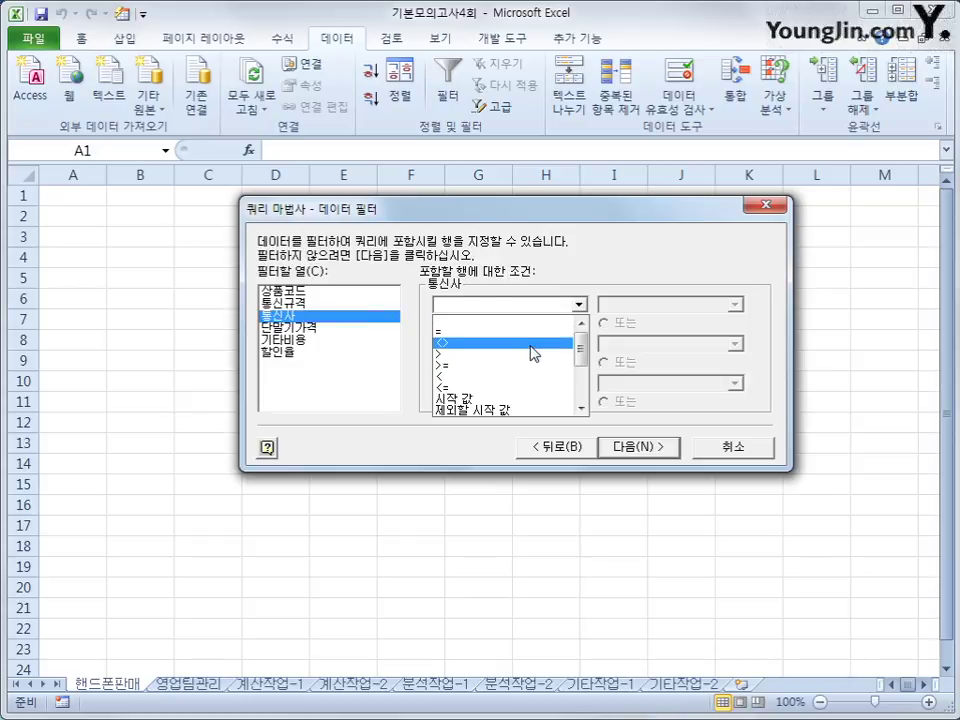
{"action": "left_click", "coordinate": [533, 343]}
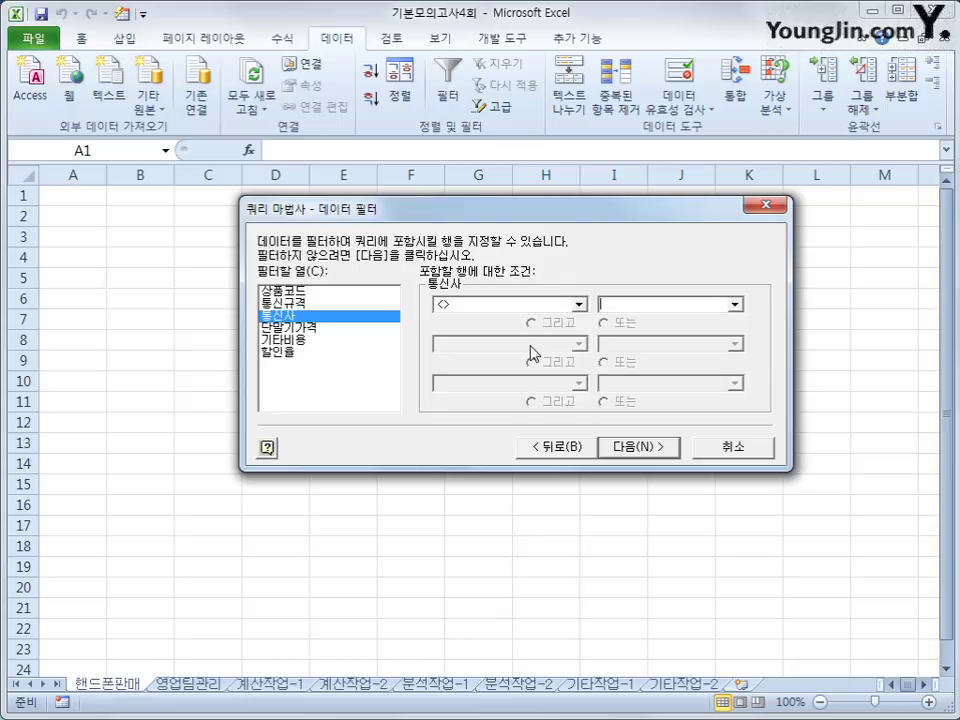
{"action": "left_click", "coordinate": [734, 305]}
{"action": "left_click", "coordinate": [729, 321]}
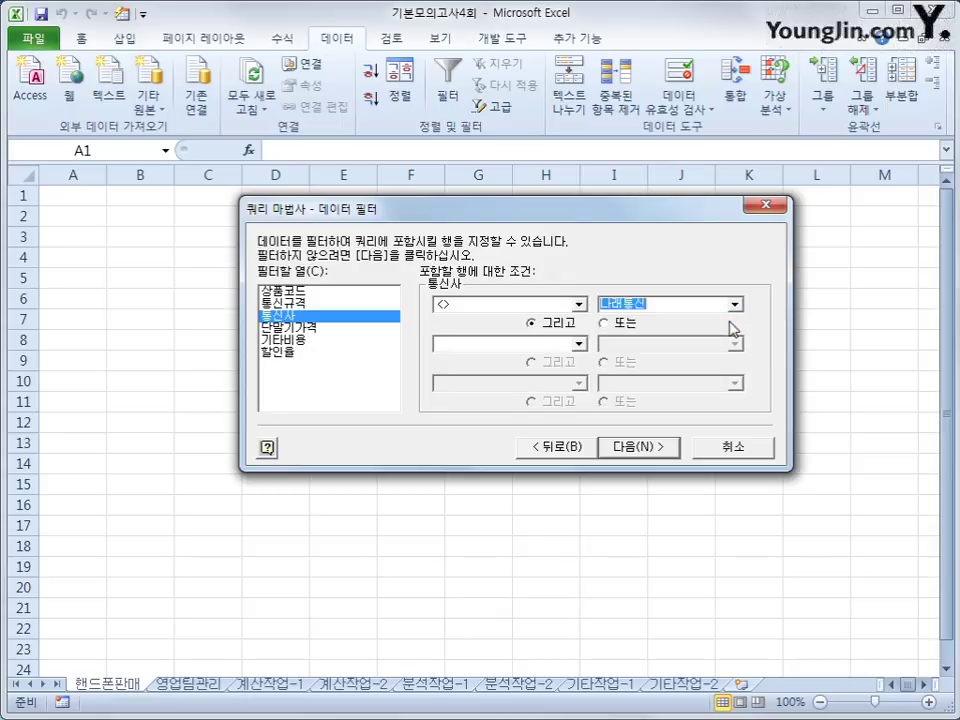
Add a filter on 상품코드 with the condition 제외할 시작 값 and the value Y, and proceed to the sort order.
{"action": "left_click", "coordinate": [330, 294]}
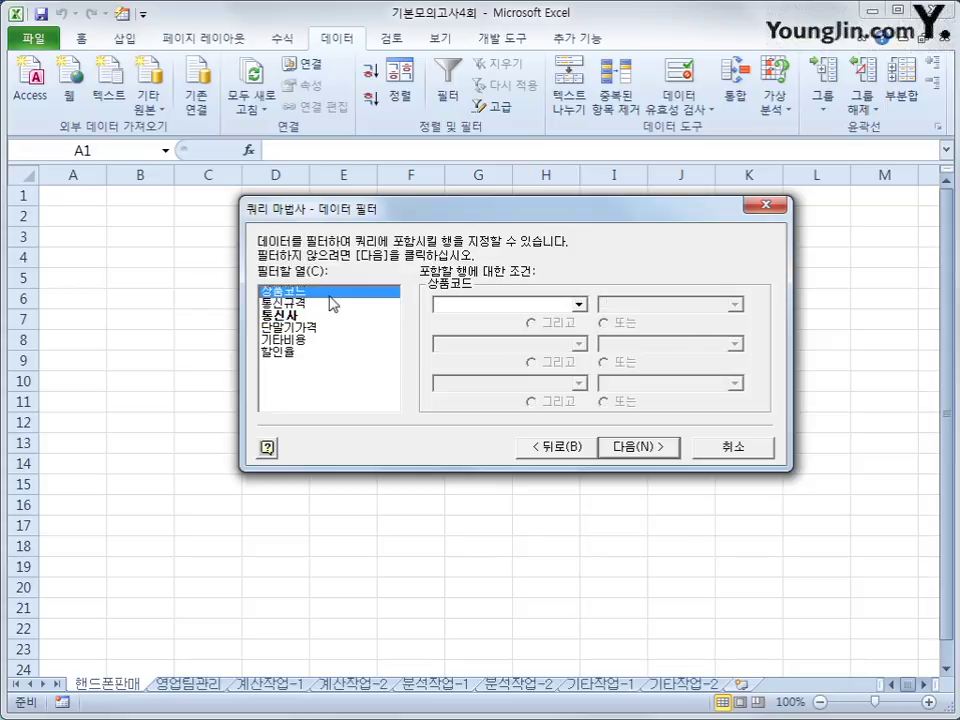
{"action": "left_click", "coordinate": [500, 305]}
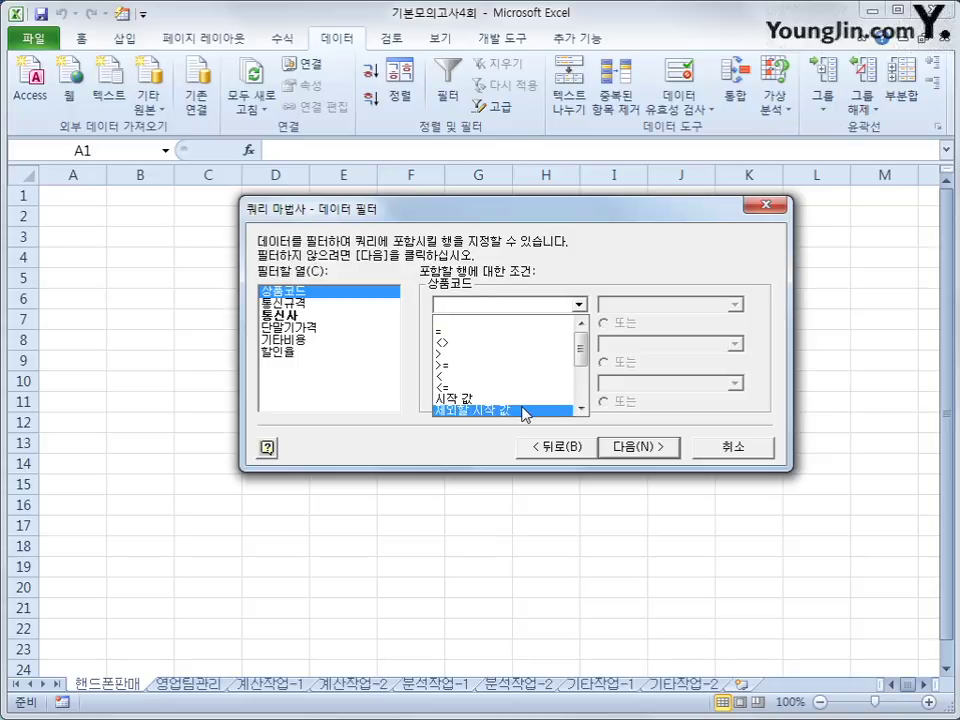
{"action": "left_click", "coordinate": [524, 411]}
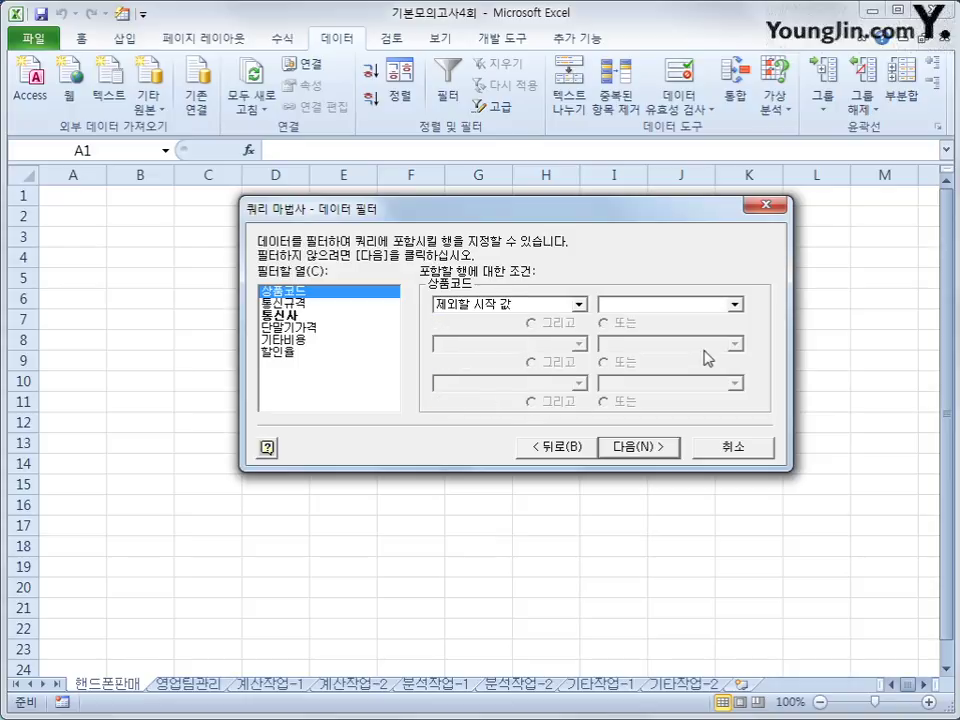
{"action": "left_click", "coordinate": [699, 308]}
{"action": "type", "text": "Y"}
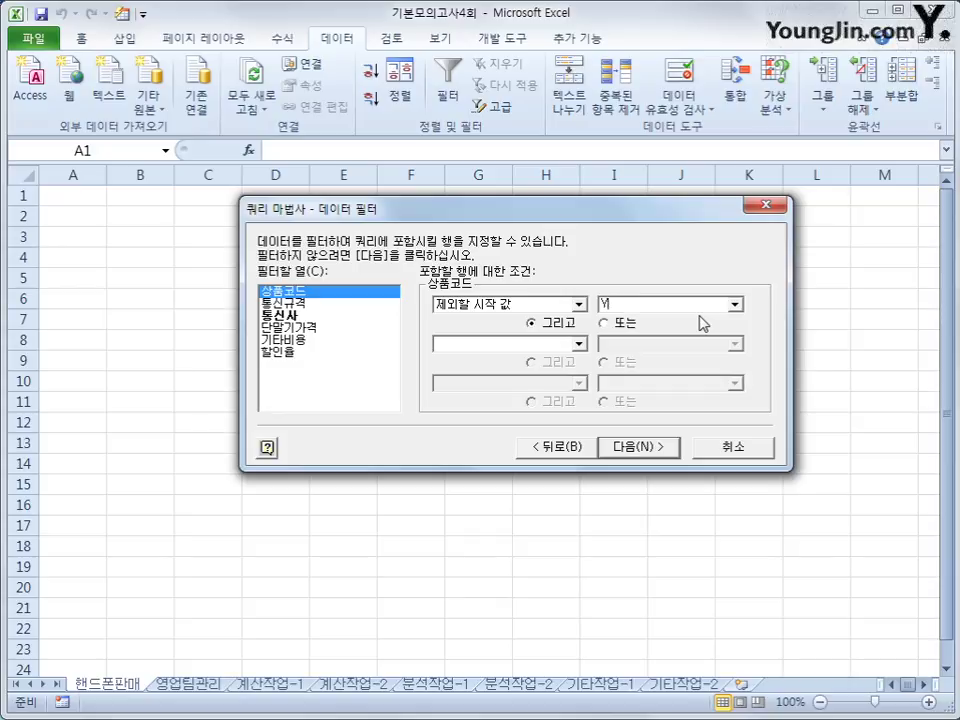
{"action": "left_click", "coordinate": [660, 450]}
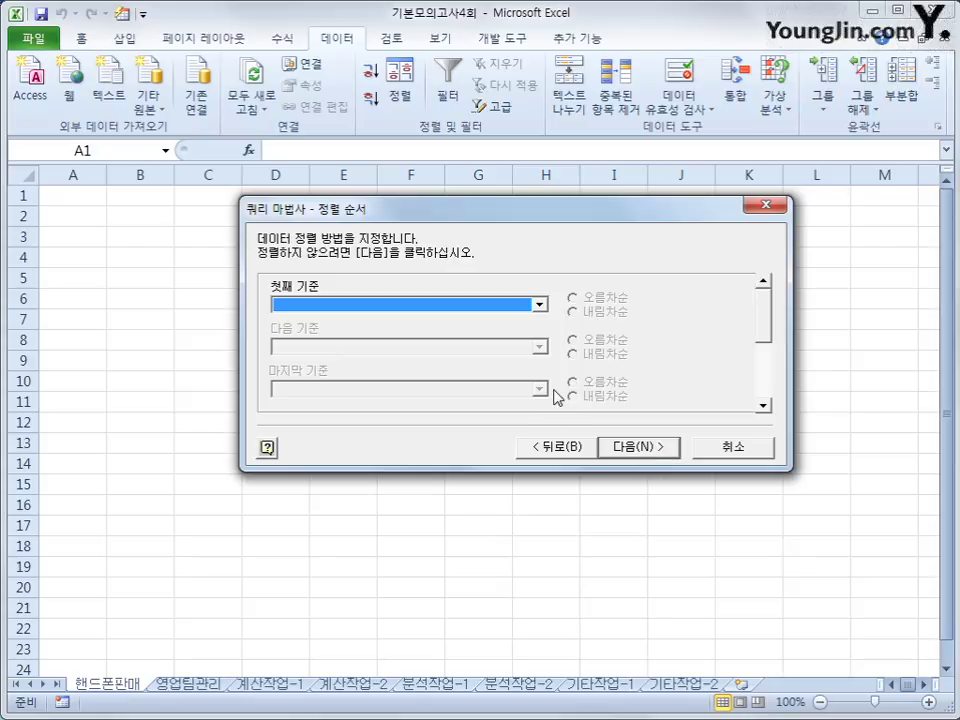
Sort the query first by 상품코드 descending (내림차순) and second by 단말기가격 descending.
{"action": "left_click", "coordinate": [514, 306]}
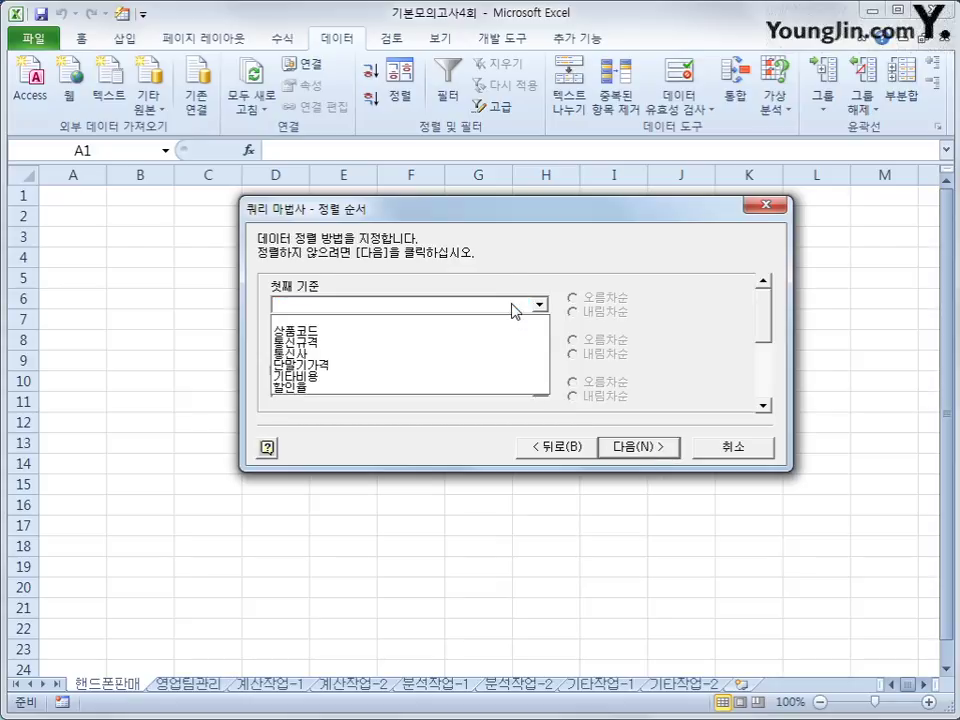
{"action": "left_click", "coordinate": [510, 331]}
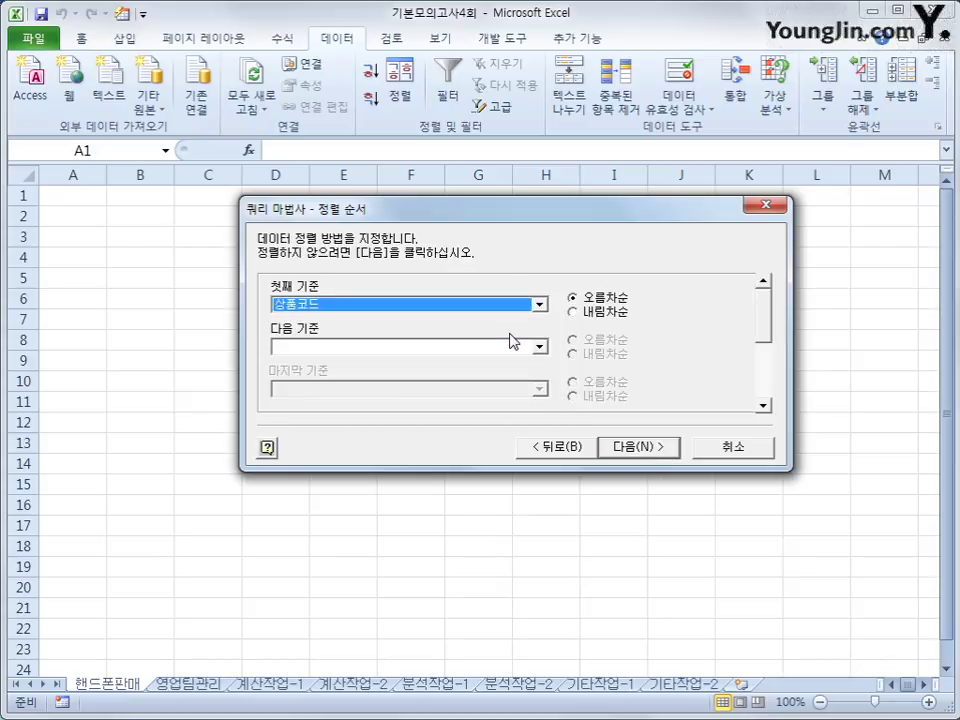
{"action": "left_click", "coordinate": [615, 314]}
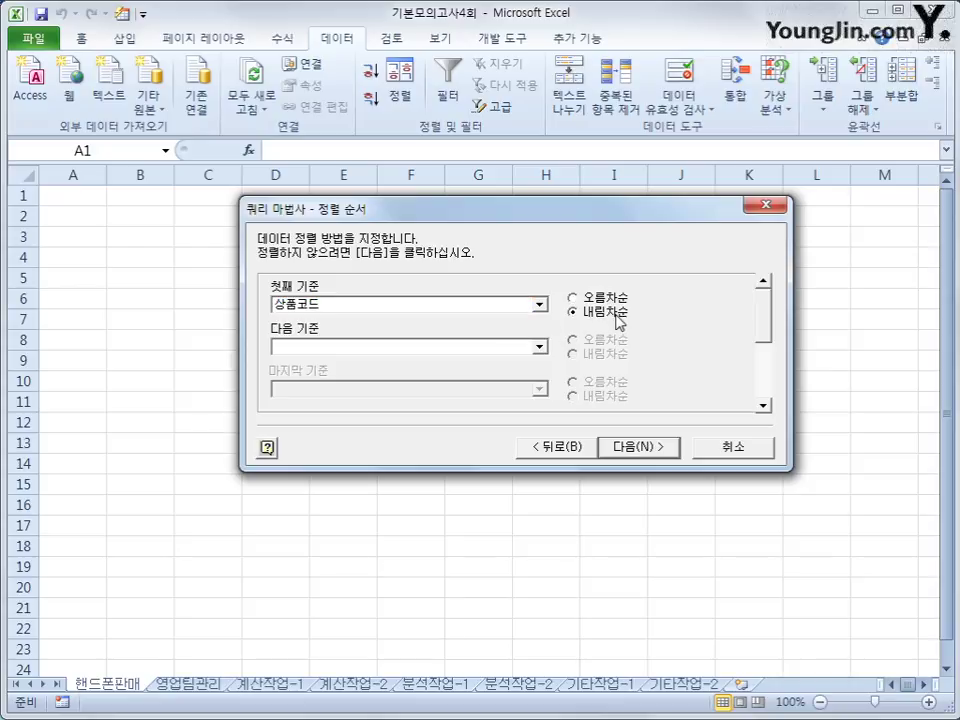
{"action": "left_click", "coordinate": [529, 348]}
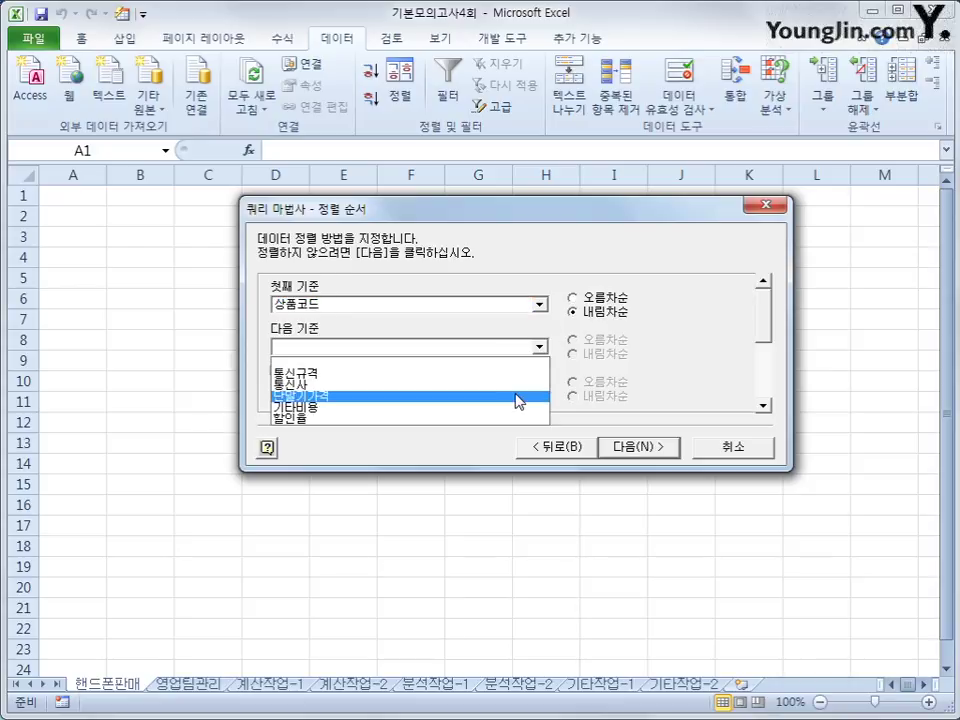
{"action": "left_click", "coordinate": [519, 398]}
{"action": "left_click", "coordinate": [608, 355]}
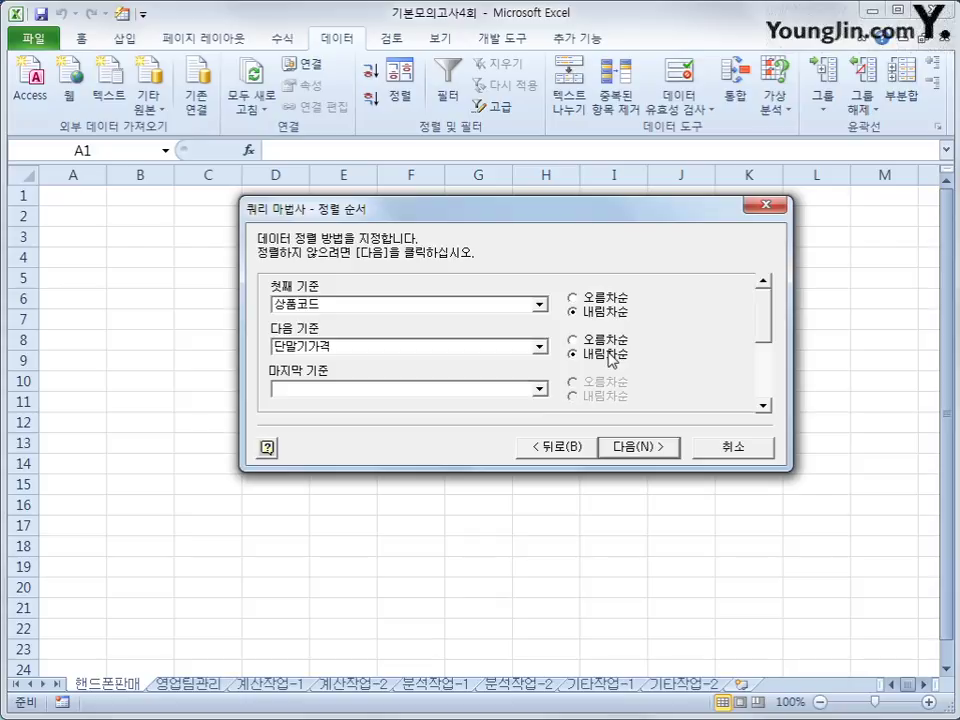
Finish the query wizard and import the data as a table into the existing worksheet at cell A1.
{"action": "left_click", "coordinate": [640, 449]}
{"action": "left_click", "coordinate": [640, 448]}
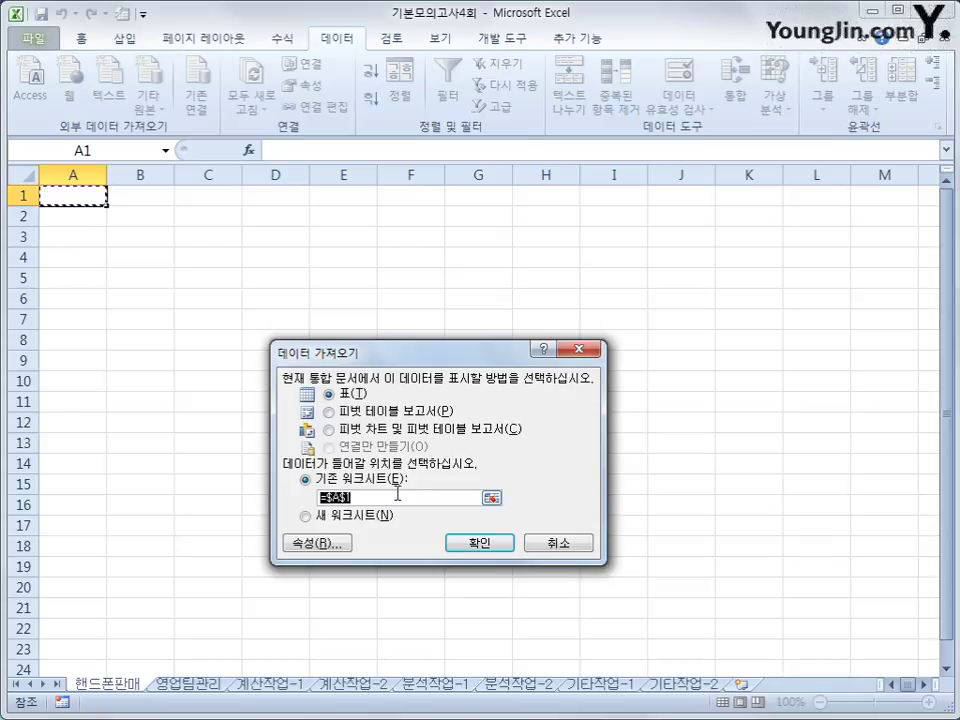
{"action": "left_click", "coordinate": [453, 544]}
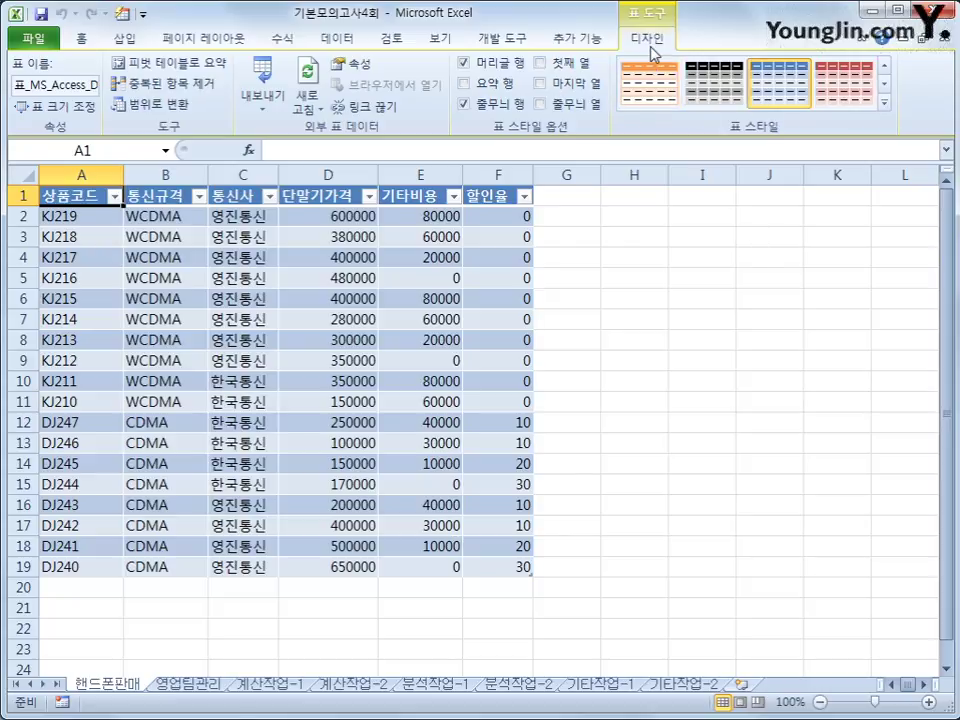
Convert the imported table to a normal range, accepting the removal of its query definition.
{"action": "left_click", "coordinate": [160, 105]}
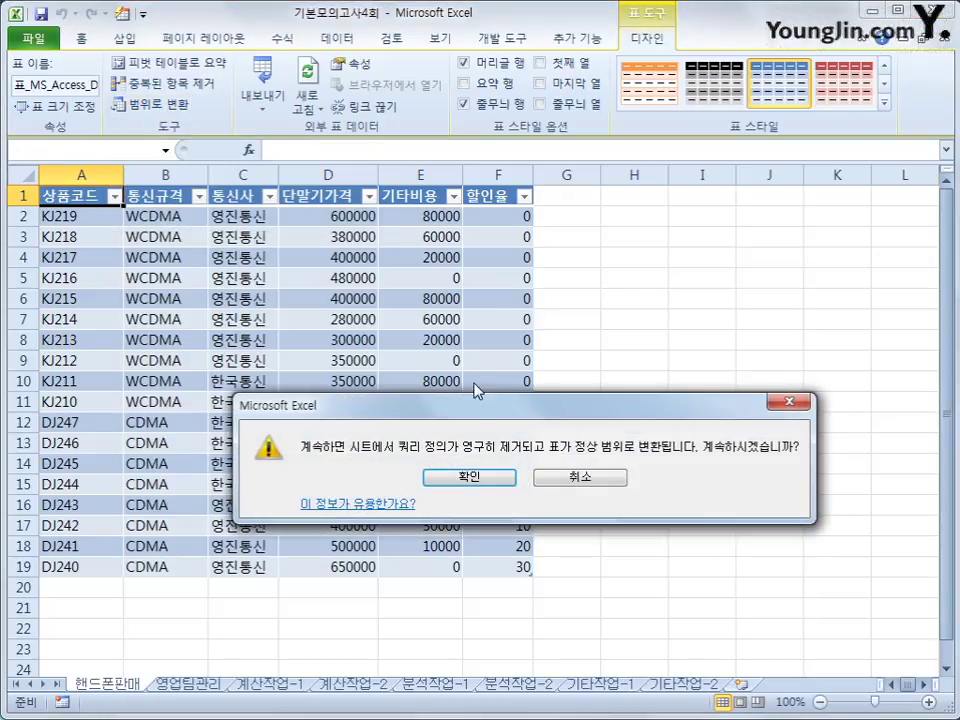
{"action": "left_click_drag", "start_coordinate": [480, 407], "coordinate": [484, 326]}
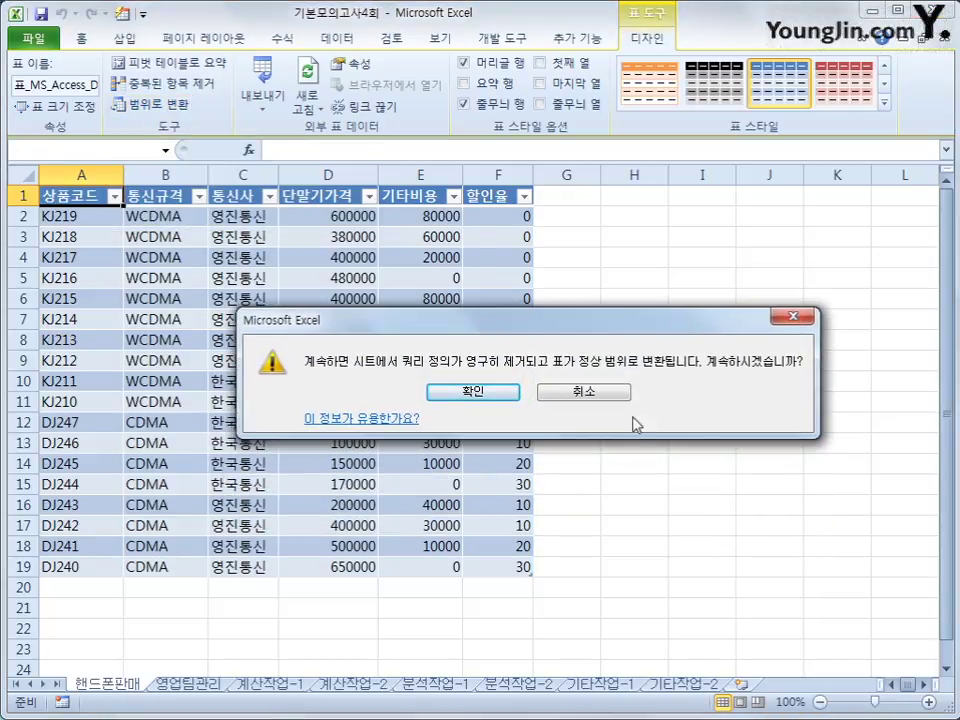
{"action": "left_click", "coordinate": [470, 391]}
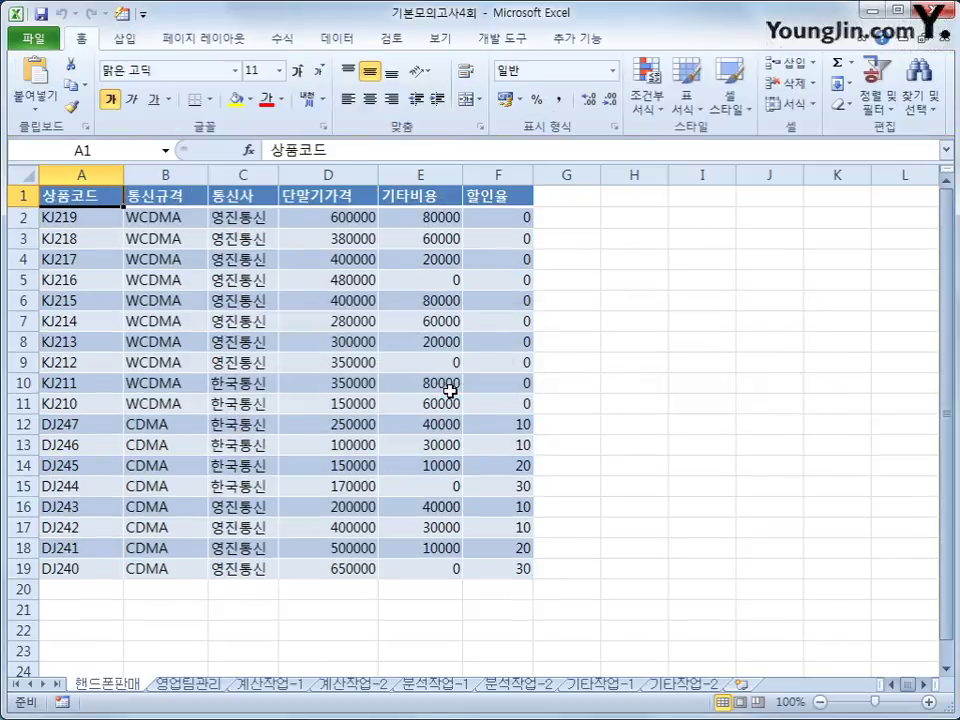
On the 영업팀관리 sheet, copy the 부서 header and an 영업2팀 entry into A30:A31 as the first filter criterion.
{"action": "left_click", "coordinate": [190, 684]}
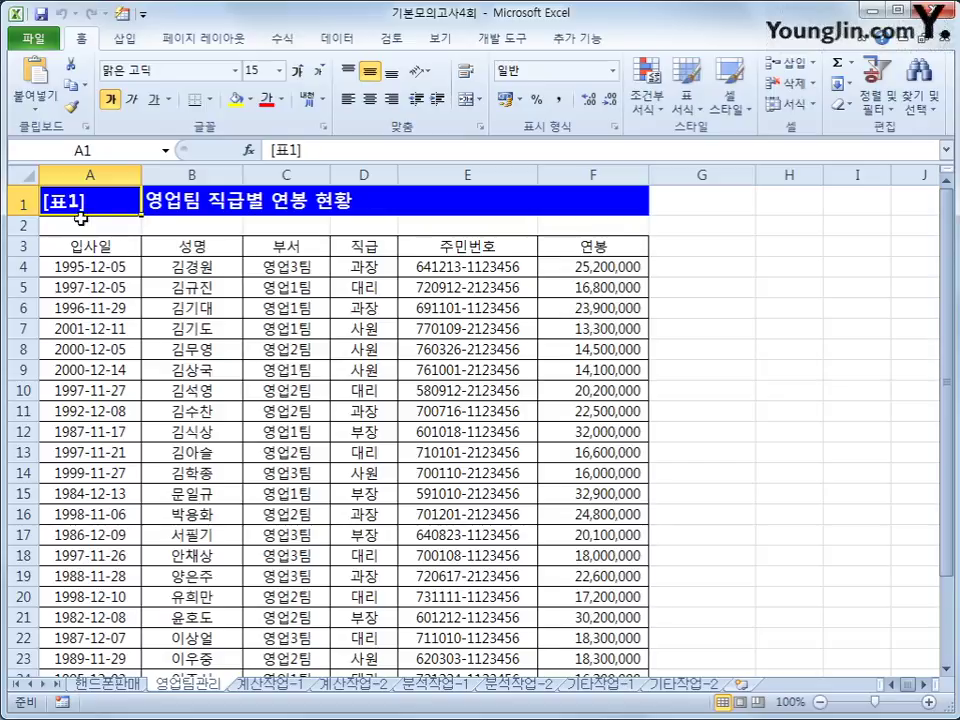
{"action": "key", "text": "Escape"}
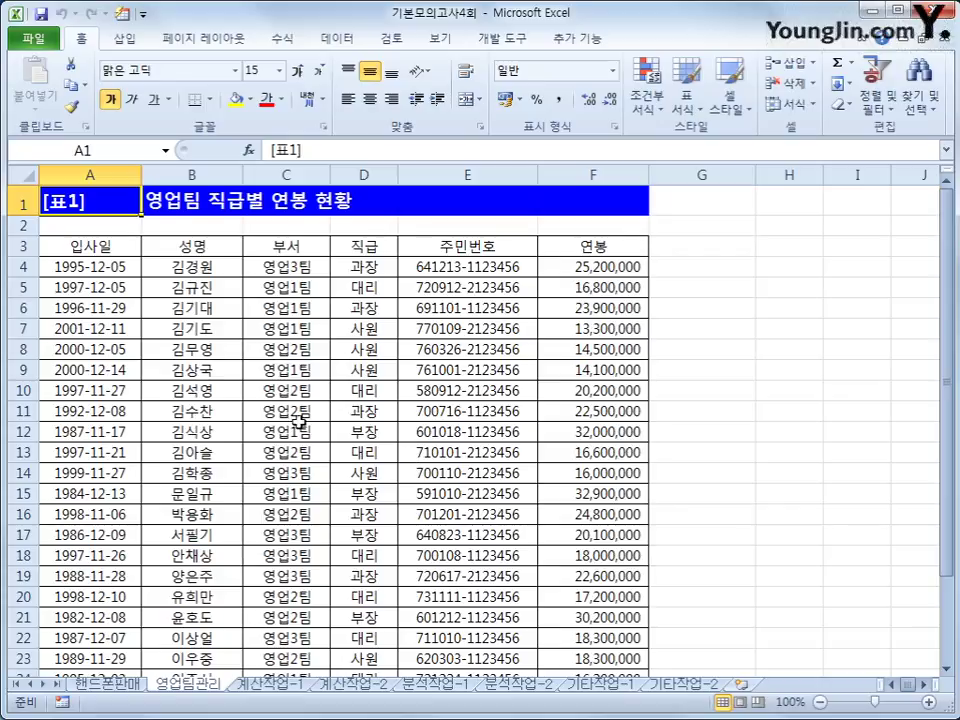
{"action": "left_click", "coordinate": [301, 248]}
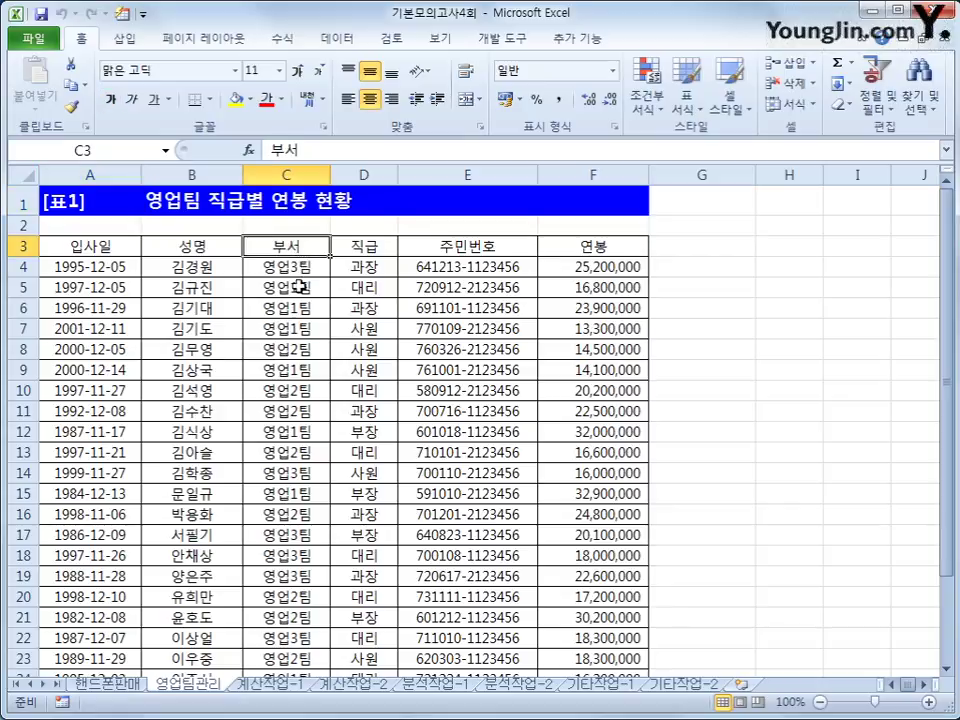
{"action": "left_click", "coordinate": [300, 348], "text": "ctrl"}
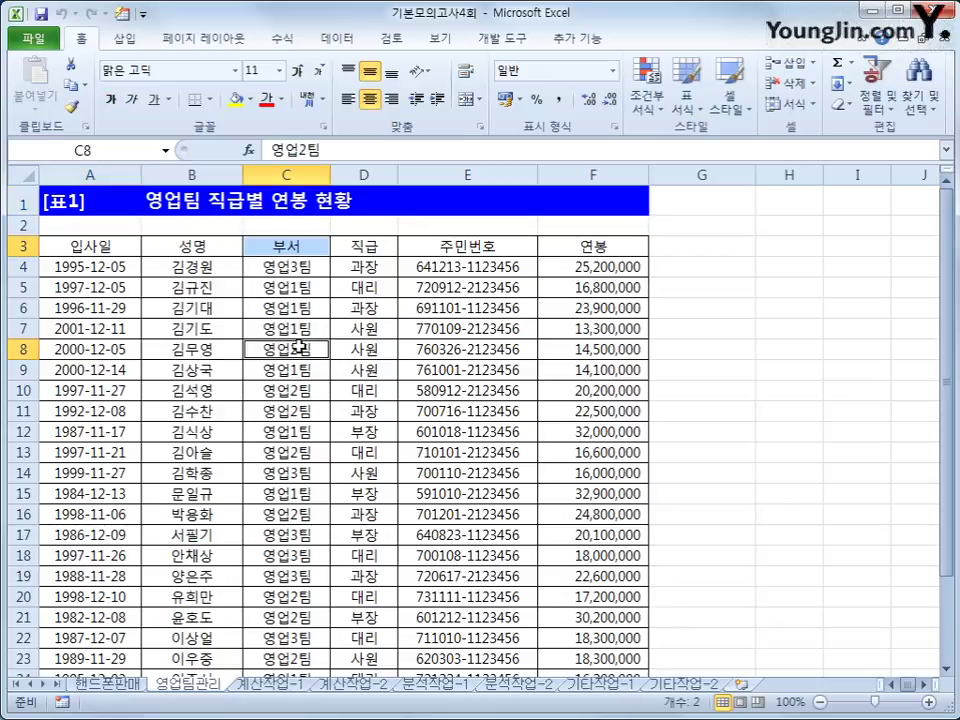
{"action": "key", "text": "ctrl+c"}
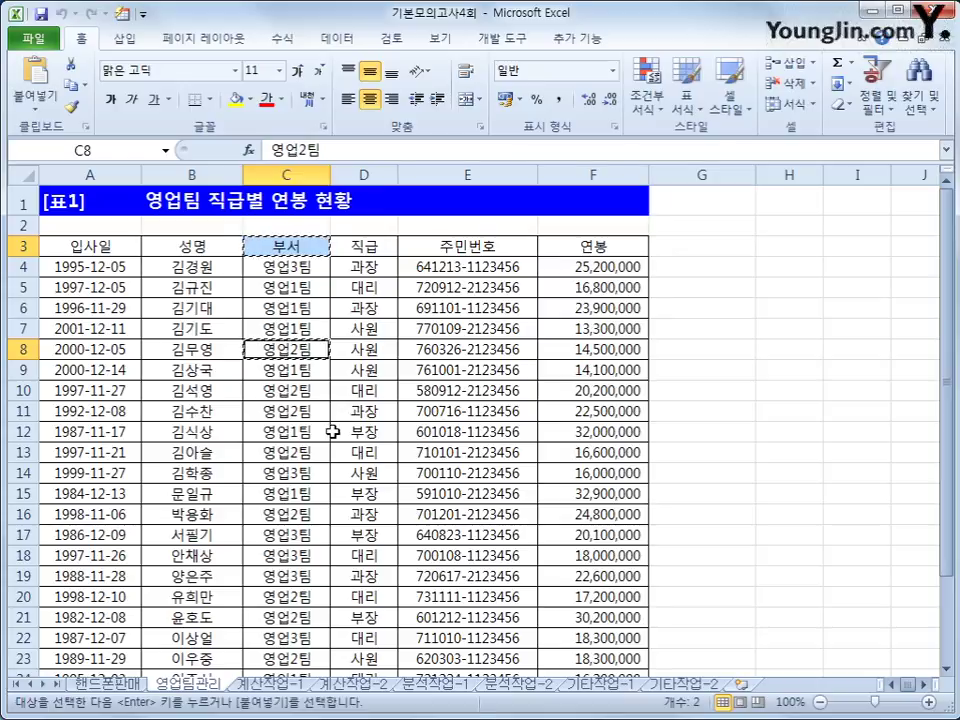
{"action": "scroll", "coordinate": [334, 431], "scroll_direction": "down", "scroll_amount": 4}
{"action": "left_click", "coordinate": [100, 553]}
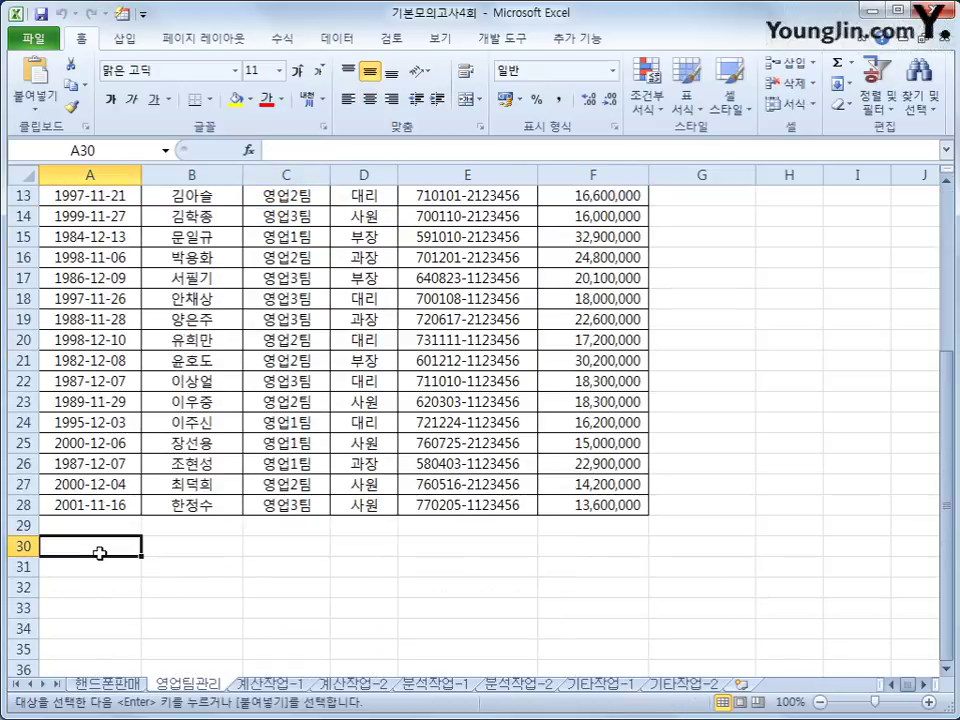
{"action": "key", "text": "ctrl+v"}
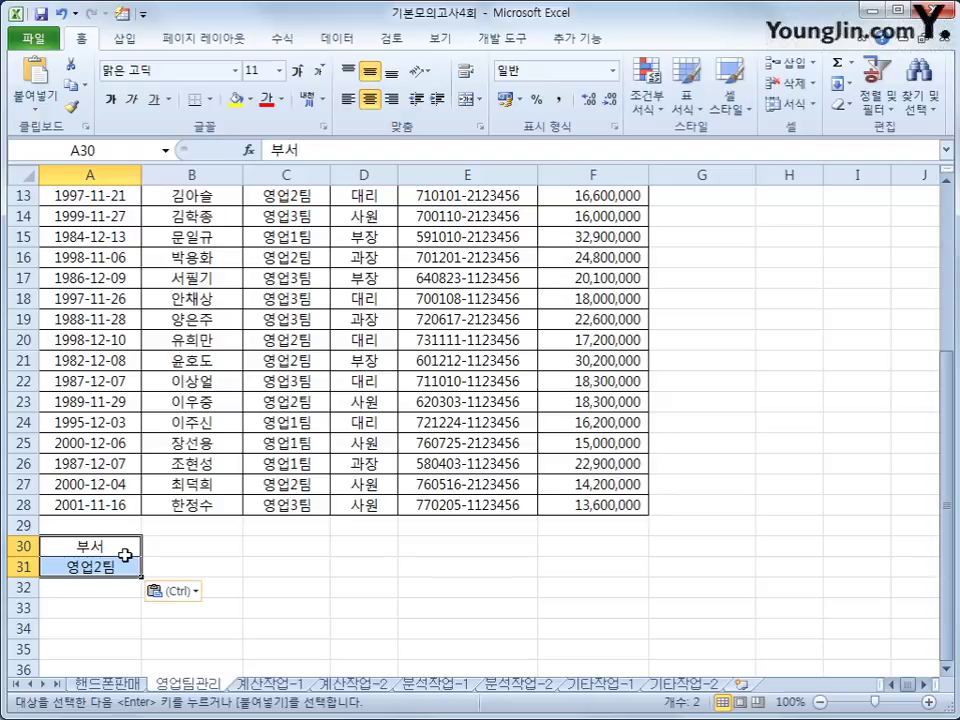
Copy the 연봉 header from F3 into both B30 and C30.
{"action": "scroll", "coordinate": [124, 555], "scroll_direction": "up", "scroll_amount": 4}
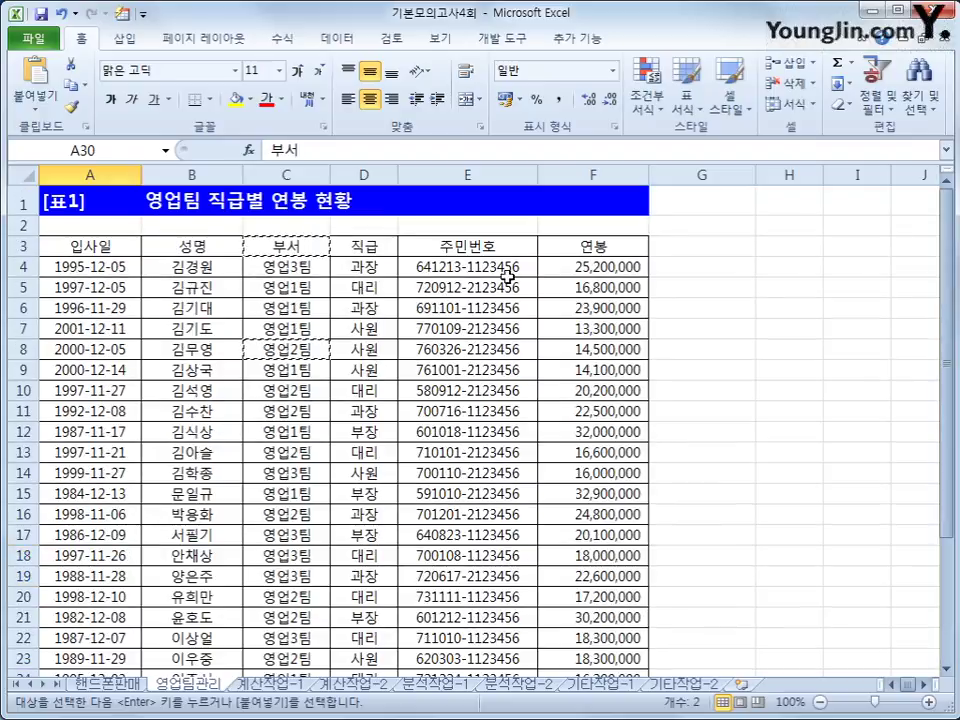
{"action": "left_click", "coordinate": [588, 246]}
{"action": "scroll", "coordinate": [225, 510], "scroll_direction": "down", "scroll_amount": 4}
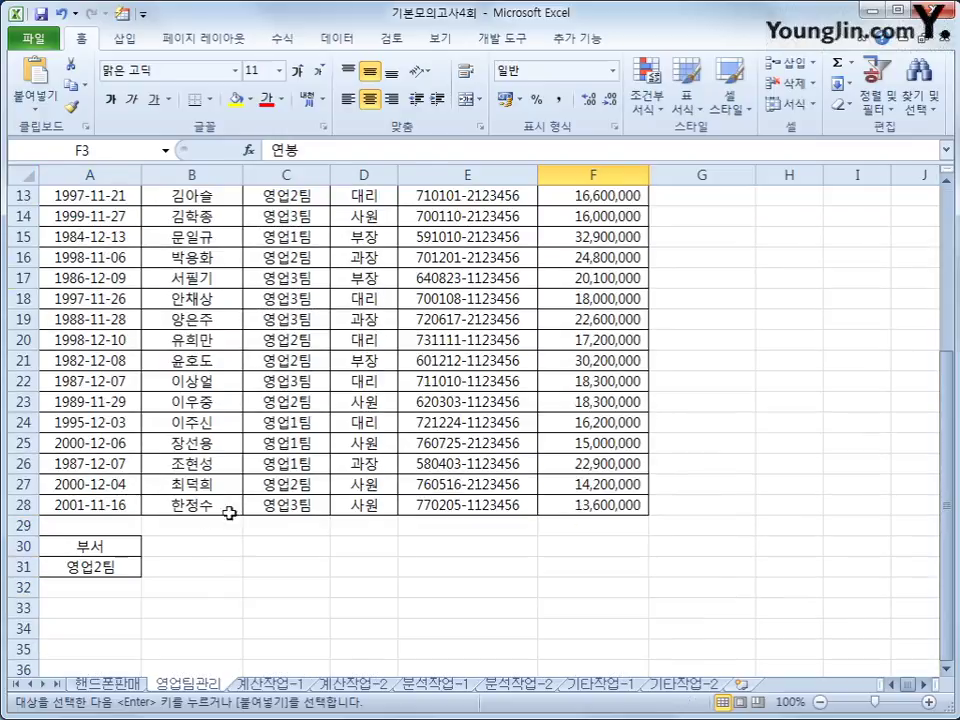
{"action": "left_click", "coordinate": [183, 546]}
{"action": "key", "text": "ctrl+v"}
{"action": "left_click", "coordinate": [272, 548]}
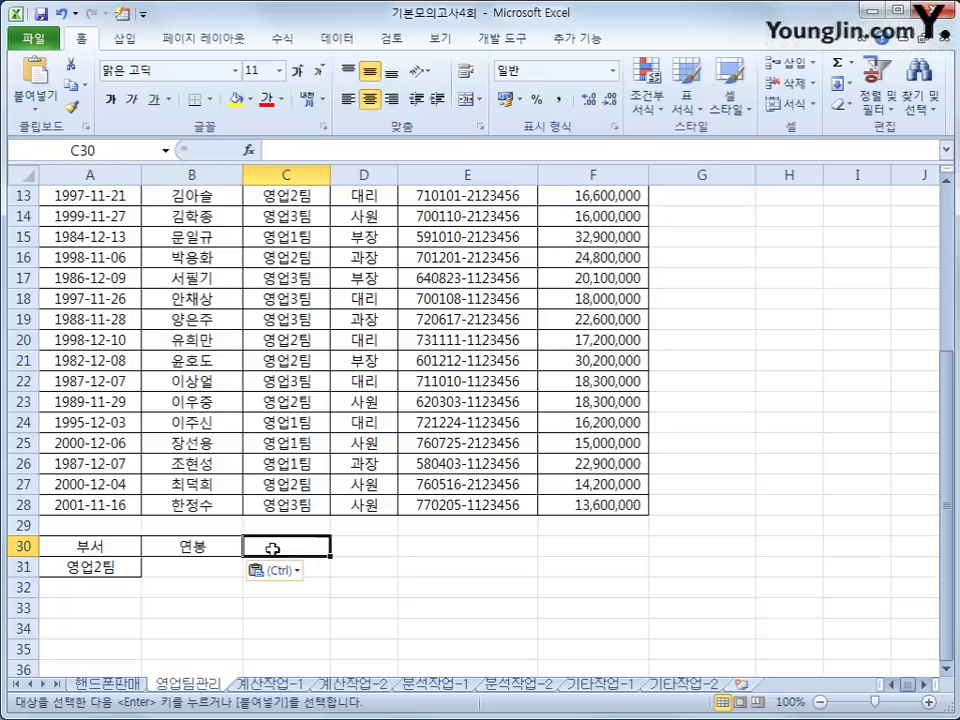
{"action": "key", "text": "ctrl+v"}
Enter the lower salary criterion >=15000000 in B31 under the first 연봉 header.
{"action": "left_click", "coordinate": [187, 568]}
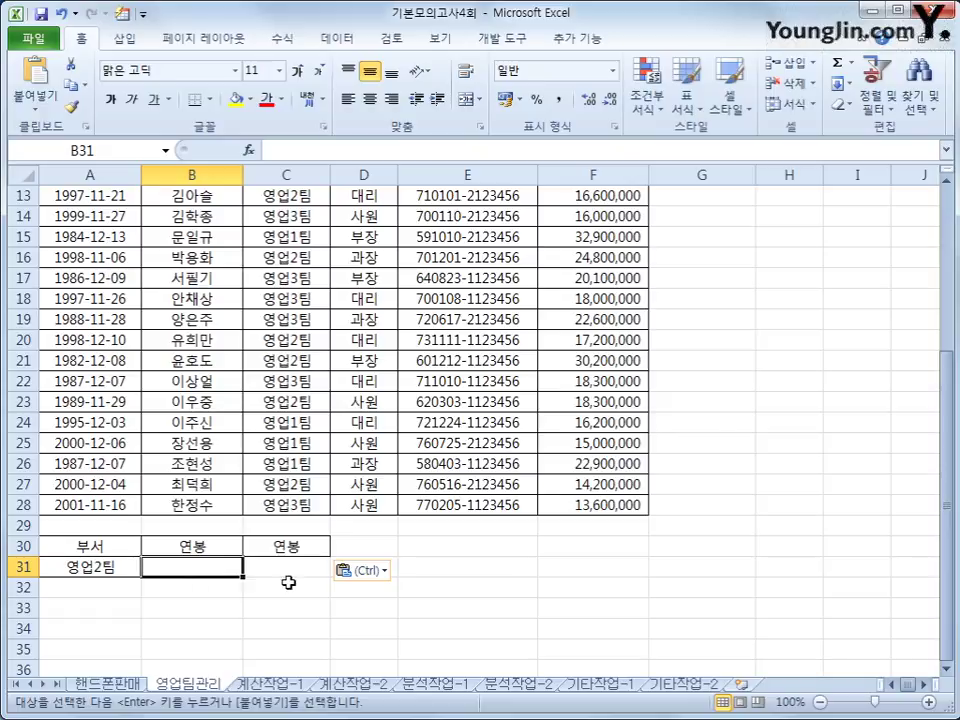
{"action": "type", "text": ">=15"}
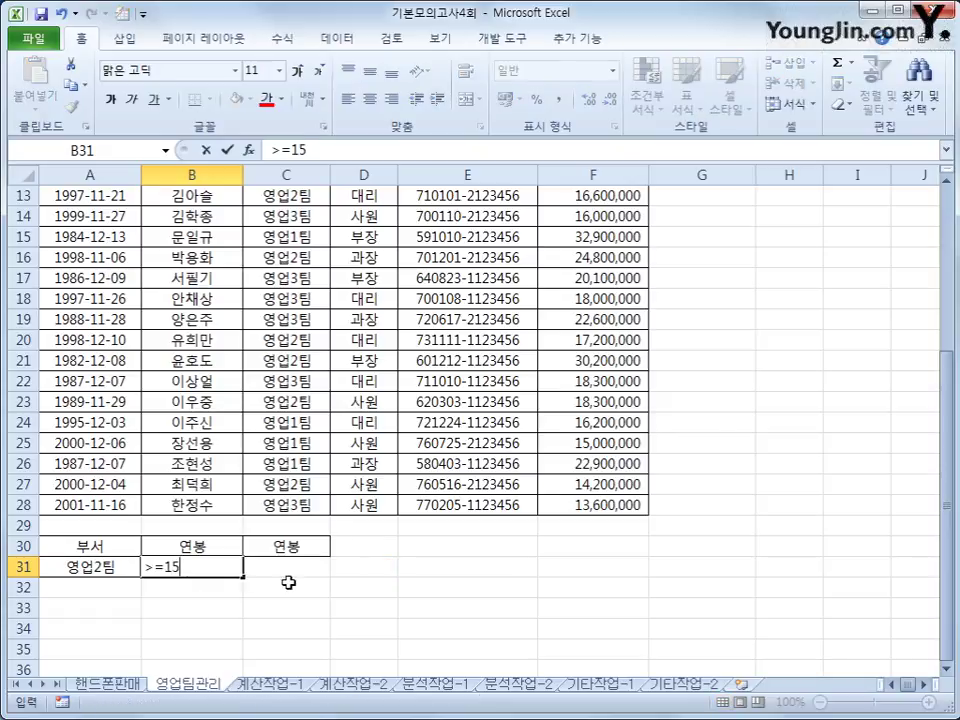
{"action": "type", "text": "00000"}
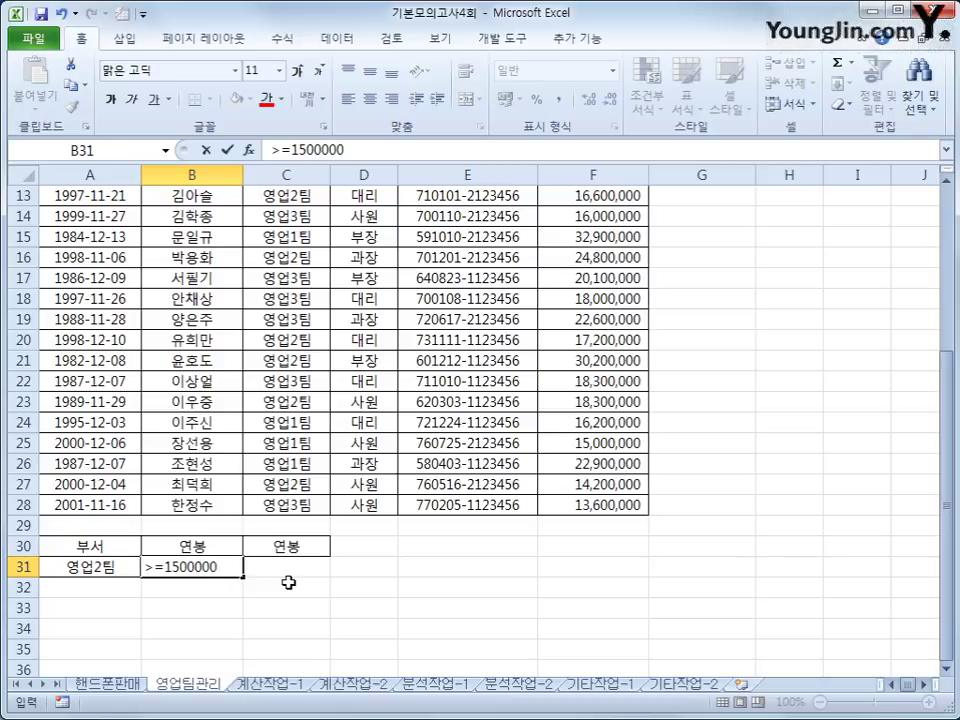
{"action": "key", "text": "Tab"}
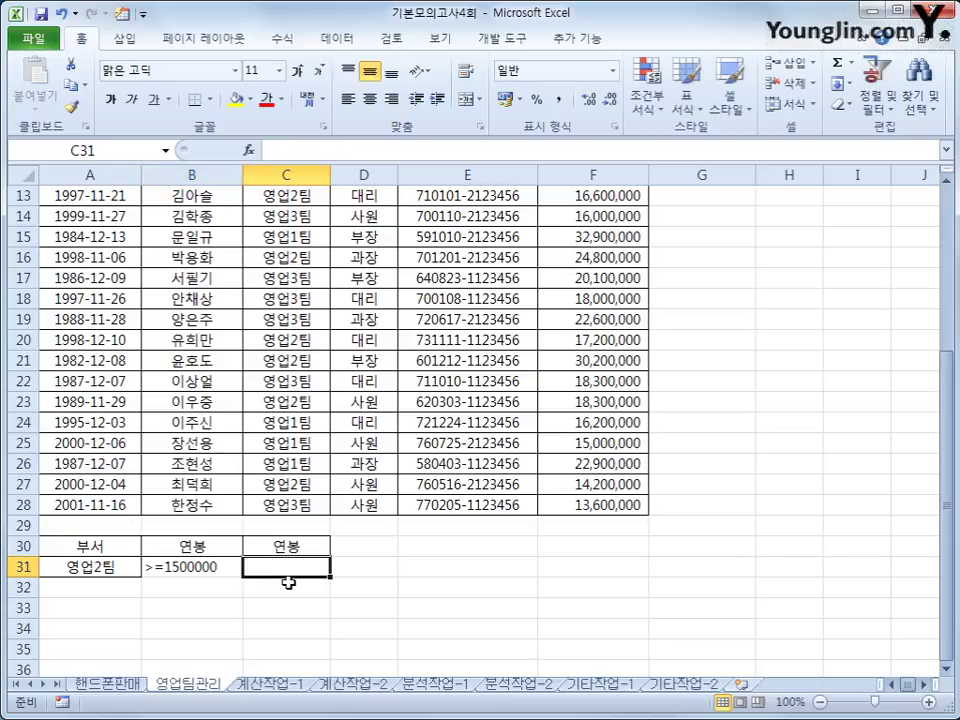
{"action": "double_click", "coordinate": [143, 570]}
{"action": "type", "text": "0"}
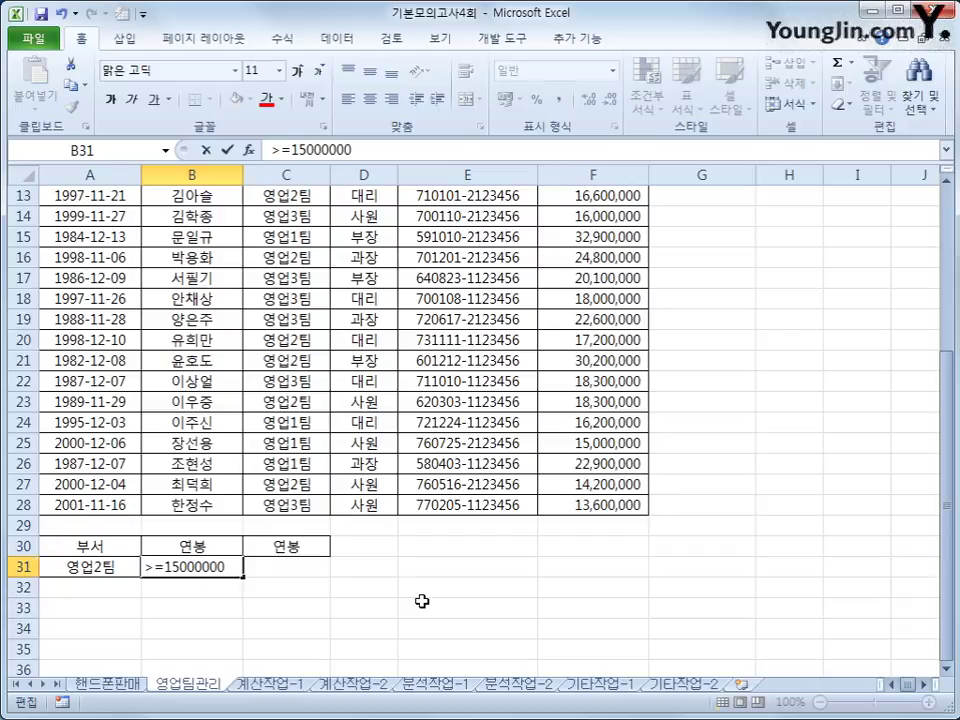
{"action": "key", "text": "Tab"}
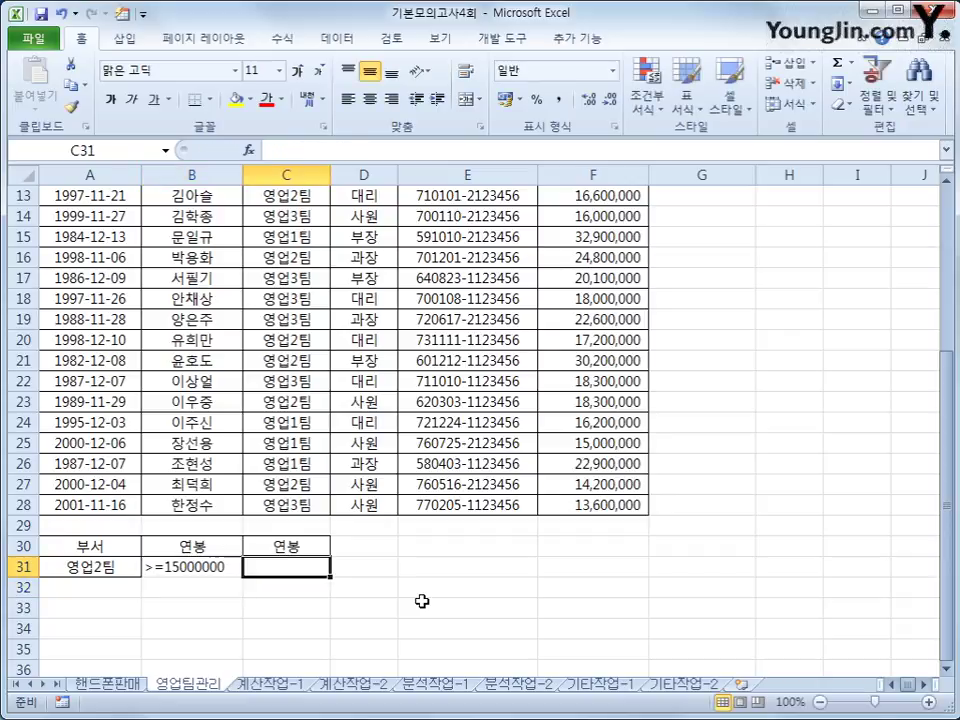
Enter the upper salary criterion <=20000000 in C31 under the second 연봉 header.
{"action": "type", "text": "<=20"}
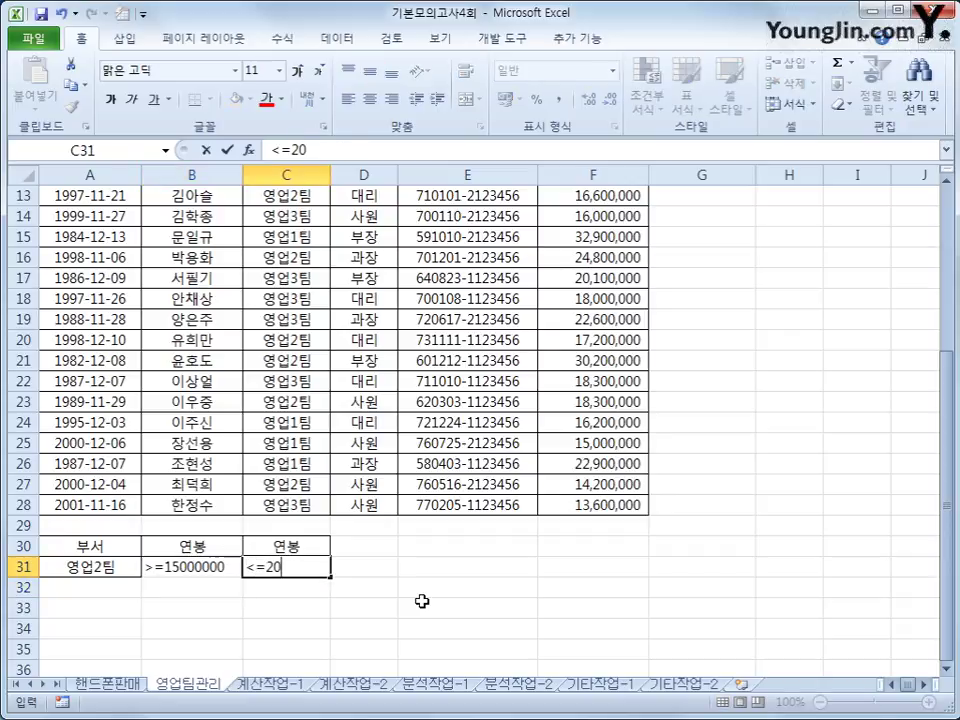
{"action": "type", "text": "000000"}
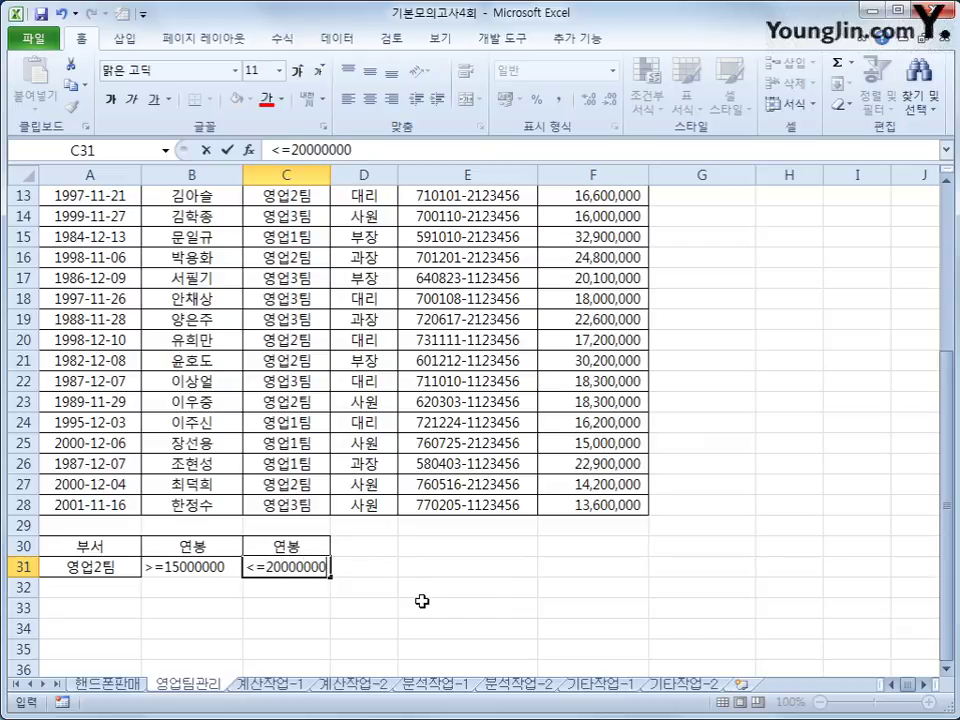
{"action": "key", "text": "Return"}
{"action": "key", "text": "Up"}
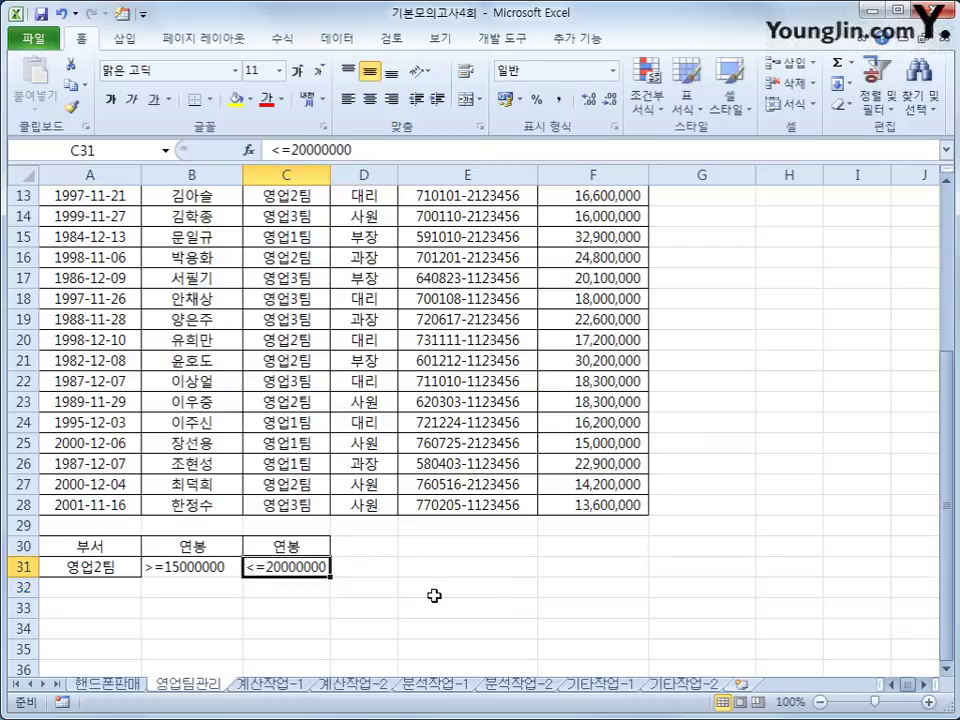
{"action": "left_click_drag", "start_coordinate": [197, 546], "coordinate": [274, 566]}
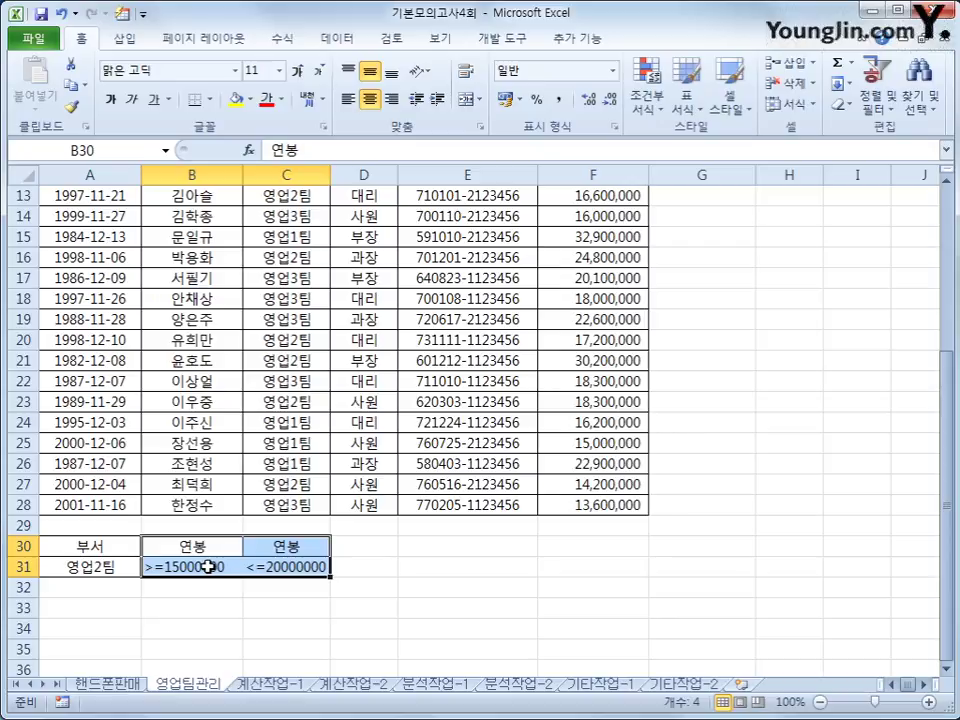
Copy the table headers 입사일, 성명, 직급 and 연봉 into A34:D34 as the output headings.
{"action": "scroll", "coordinate": [207, 566], "scroll_direction": "up", "scroll_amount": 3}
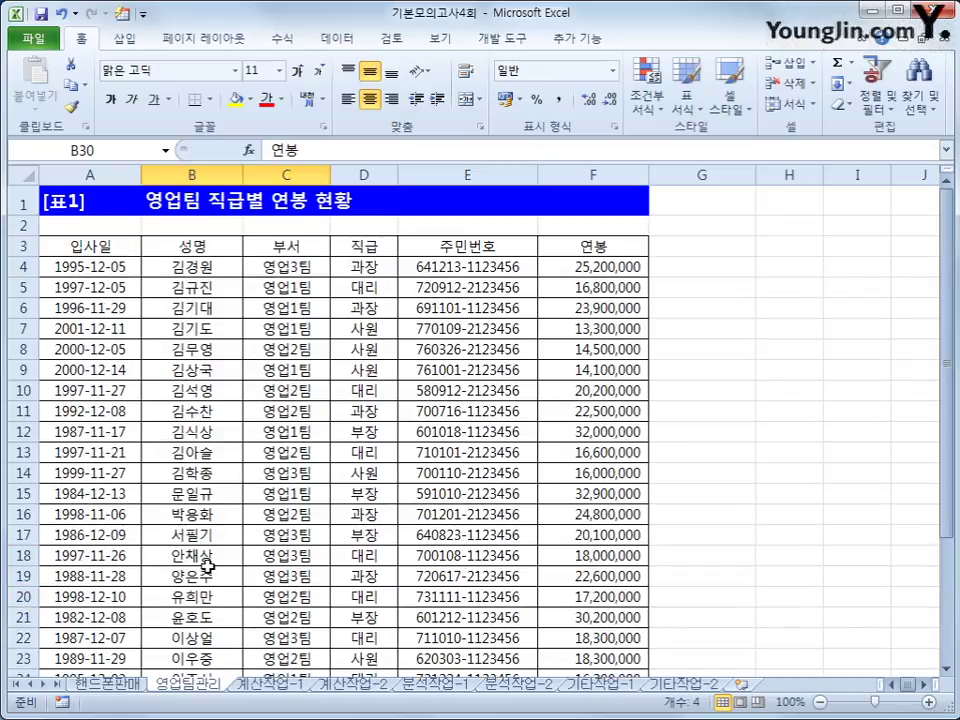
{"action": "left_click", "coordinate": [133, 249]}
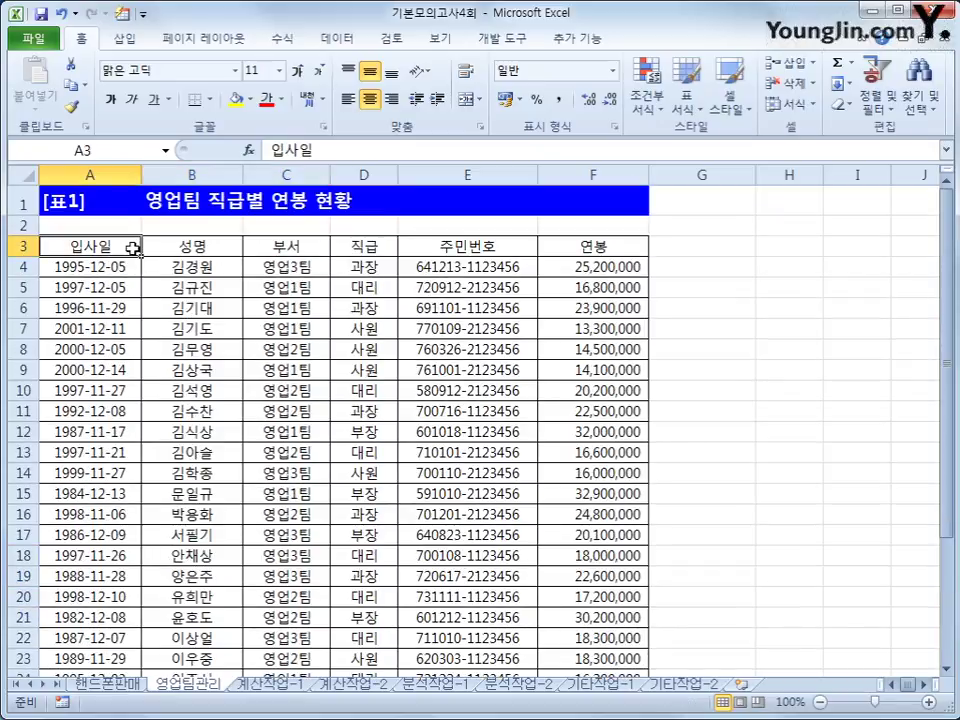
{"action": "left_click", "coordinate": [173, 248], "text": "ctrl"}
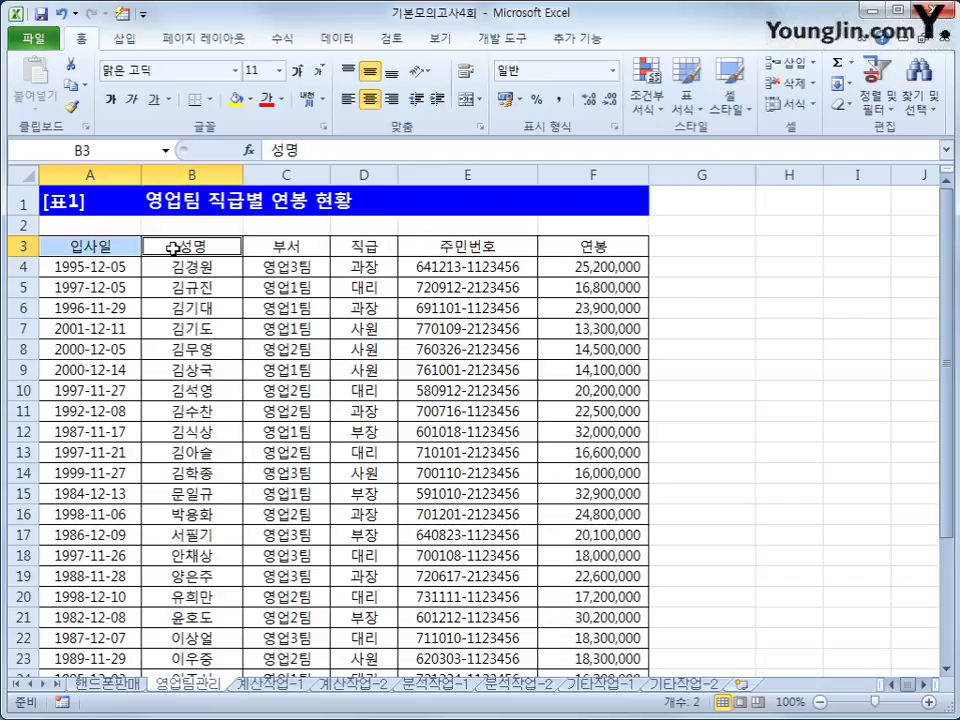
{"action": "left_click", "coordinate": [351, 252], "text": "ctrl"}
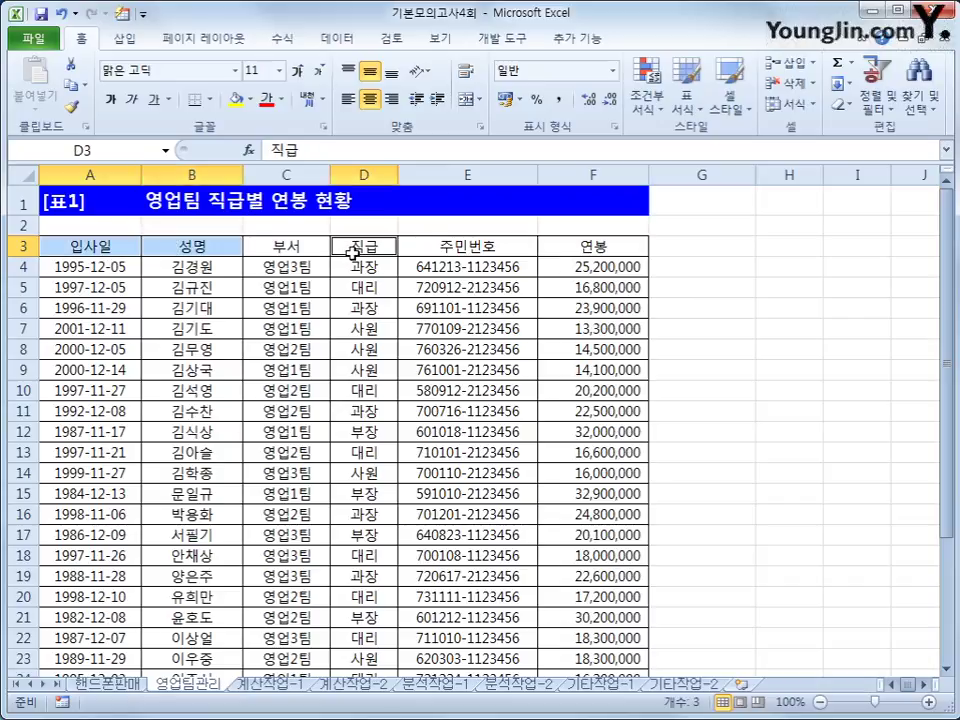
{"action": "left_click", "coordinate": [553, 246], "text": "ctrl"}
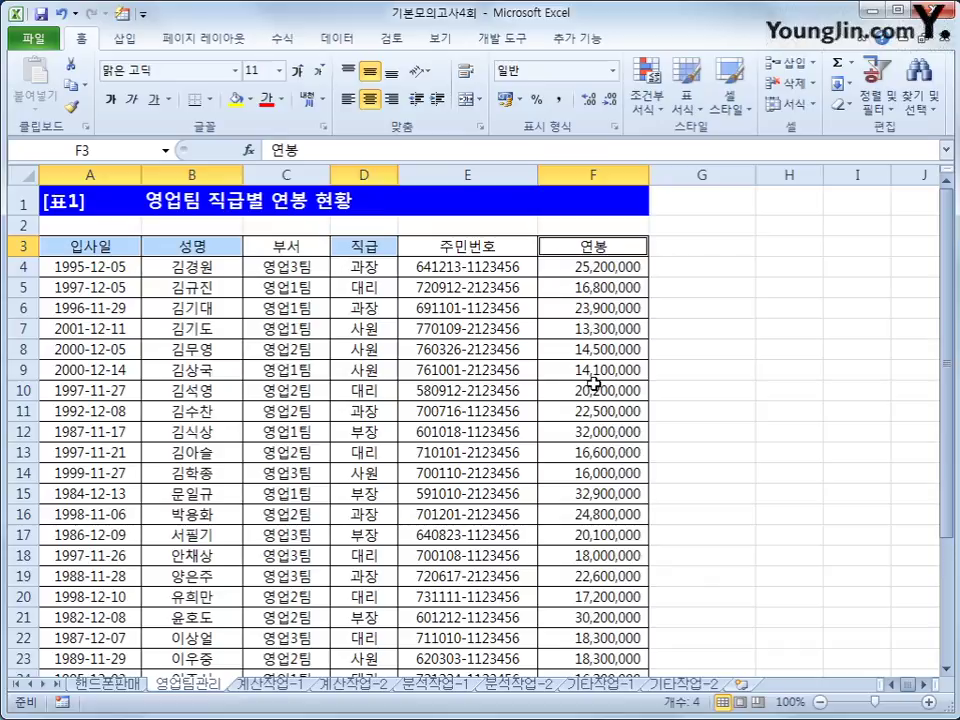
{"action": "key", "text": "ctrl+c"}
{"action": "scroll", "coordinate": [298, 448], "scroll_direction": "down", "scroll_amount": 5}
{"action": "left_click", "coordinate": [86, 505]}
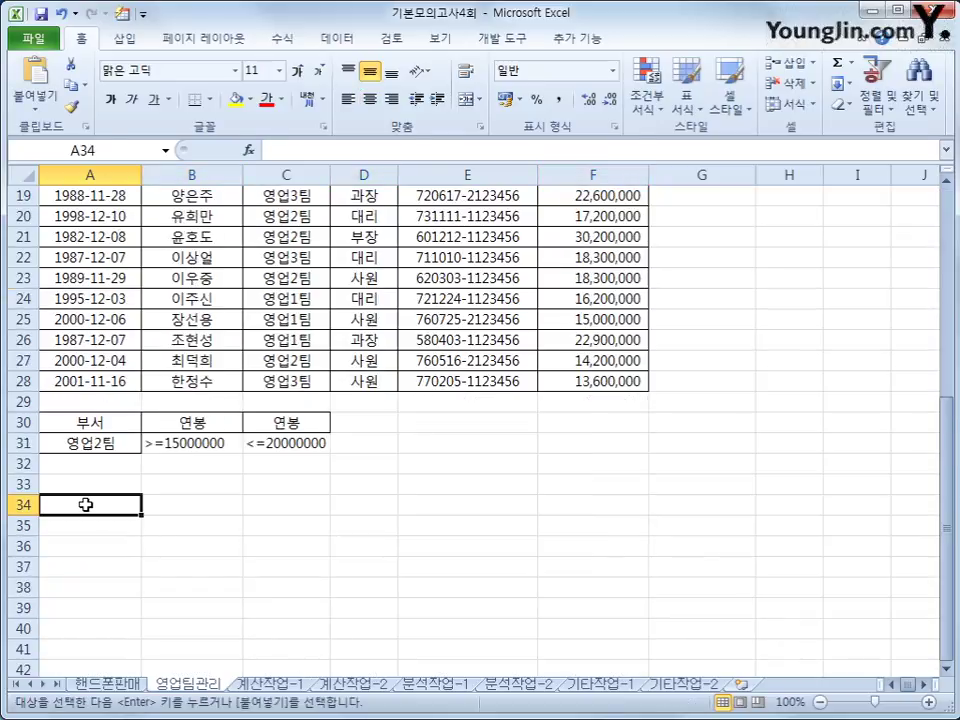
{"action": "key", "text": "ctrl+v"}
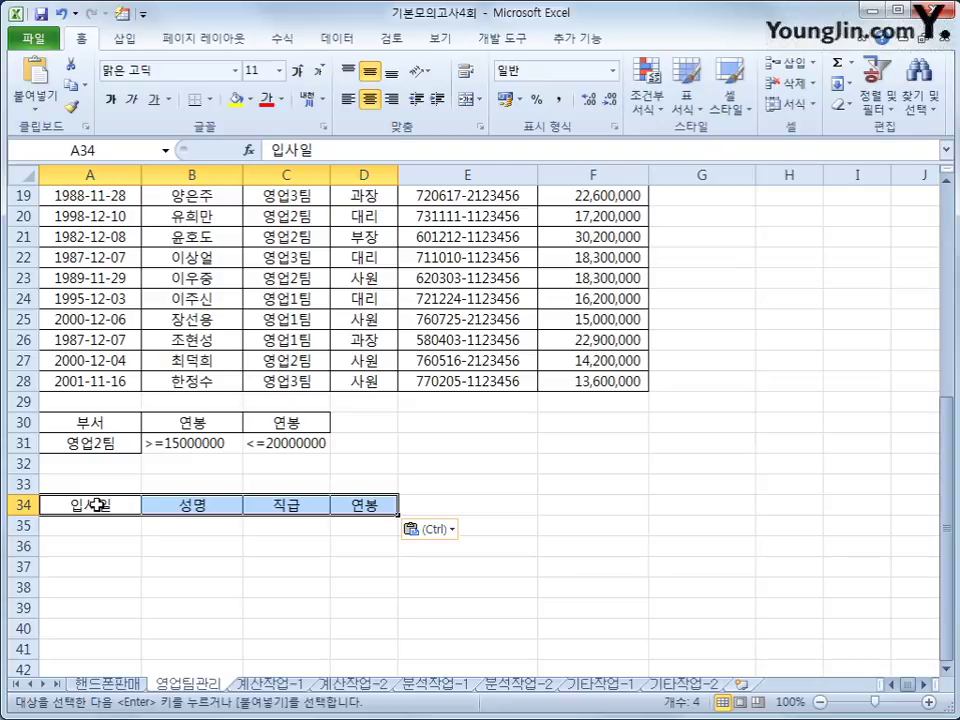
Start an advanced filter on the employee table A3:F28 with A30:C31 as the criteria range.
{"action": "left_click", "coordinate": [276, 256]}
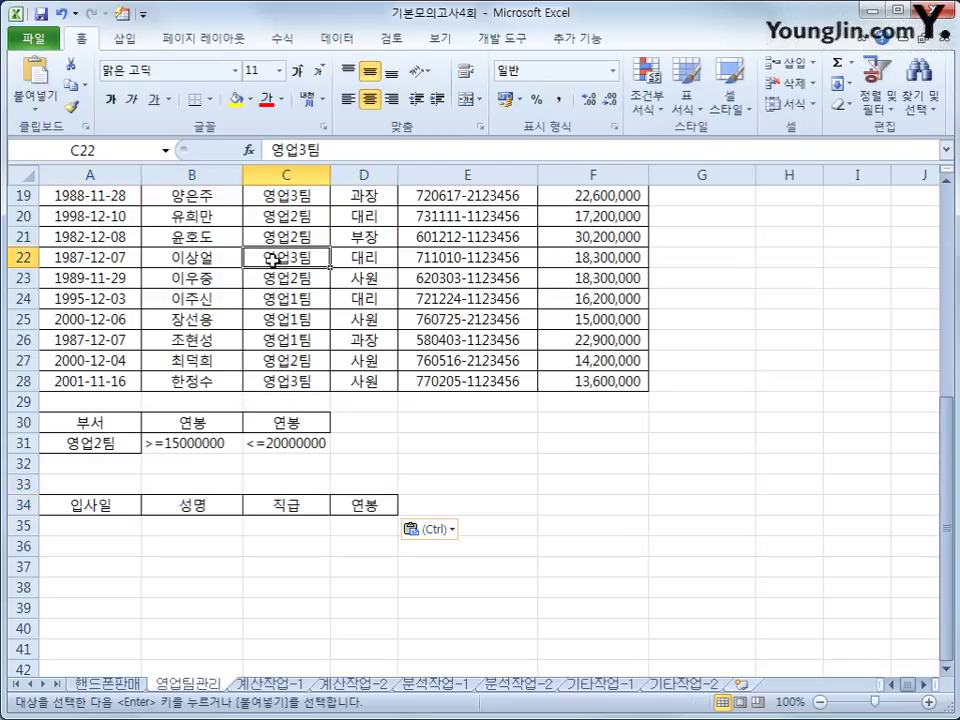
{"action": "scroll", "coordinate": [276, 256], "scroll_direction": "up", "scroll_amount": 3}
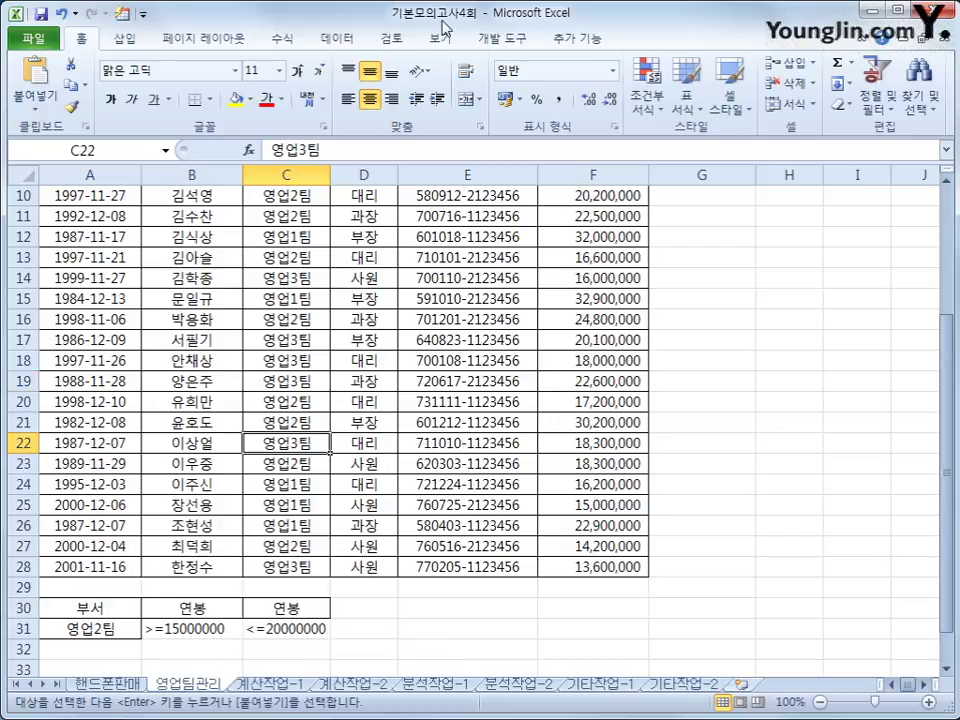
{"action": "left_click", "coordinate": [337, 38]}
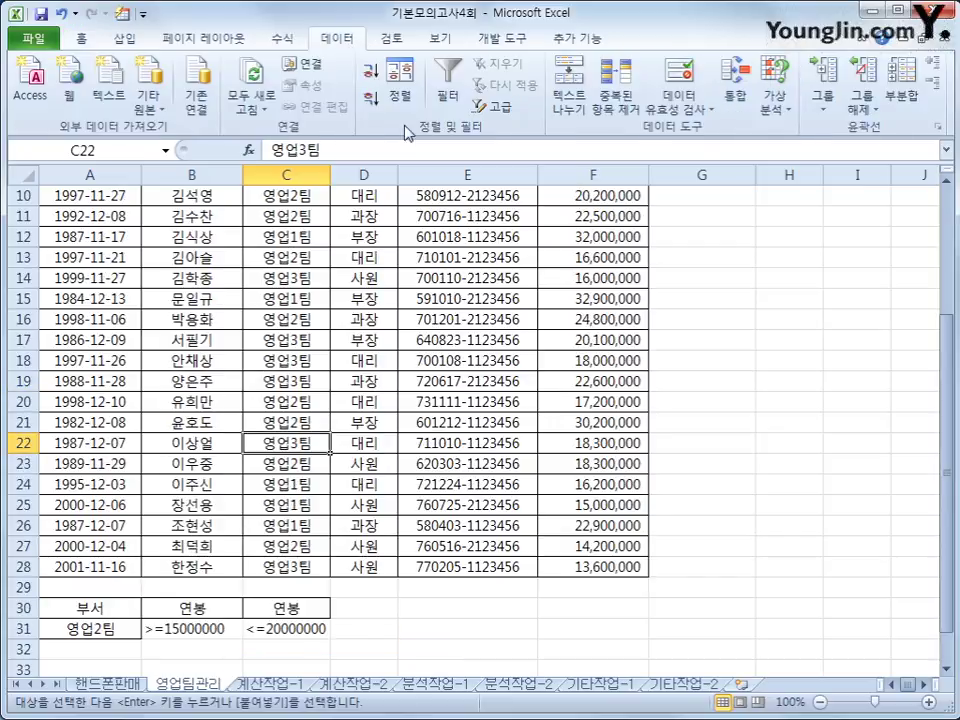
{"action": "left_click", "coordinate": [491, 107]}
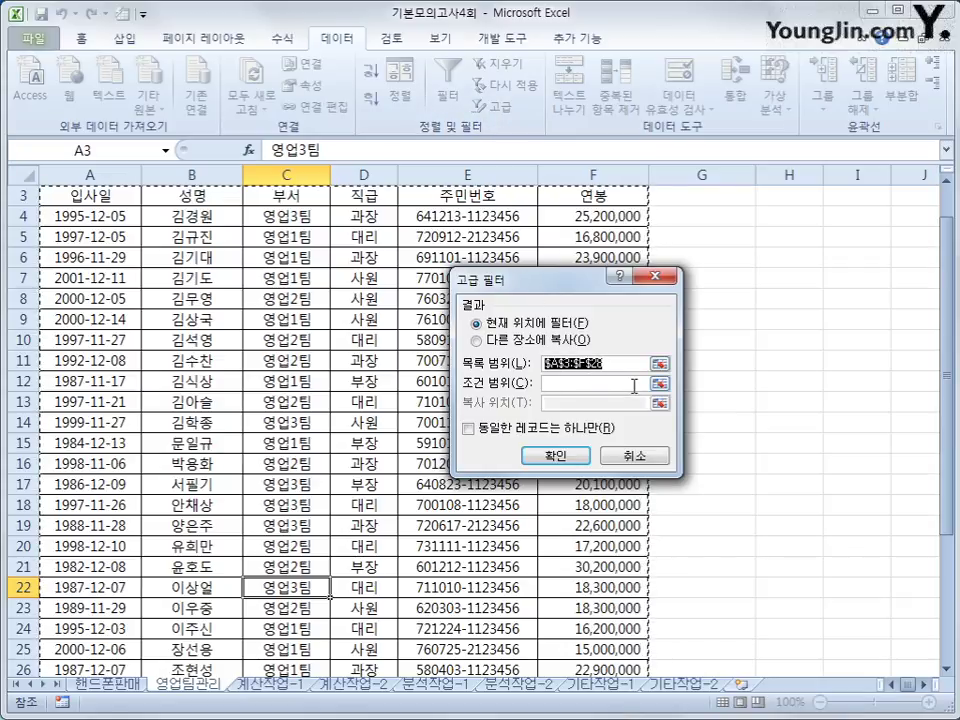
{"action": "left_click", "coordinate": [587, 386]}
{"action": "scroll", "coordinate": [440, 300], "scroll_direction": "down", "scroll_amount": 3}
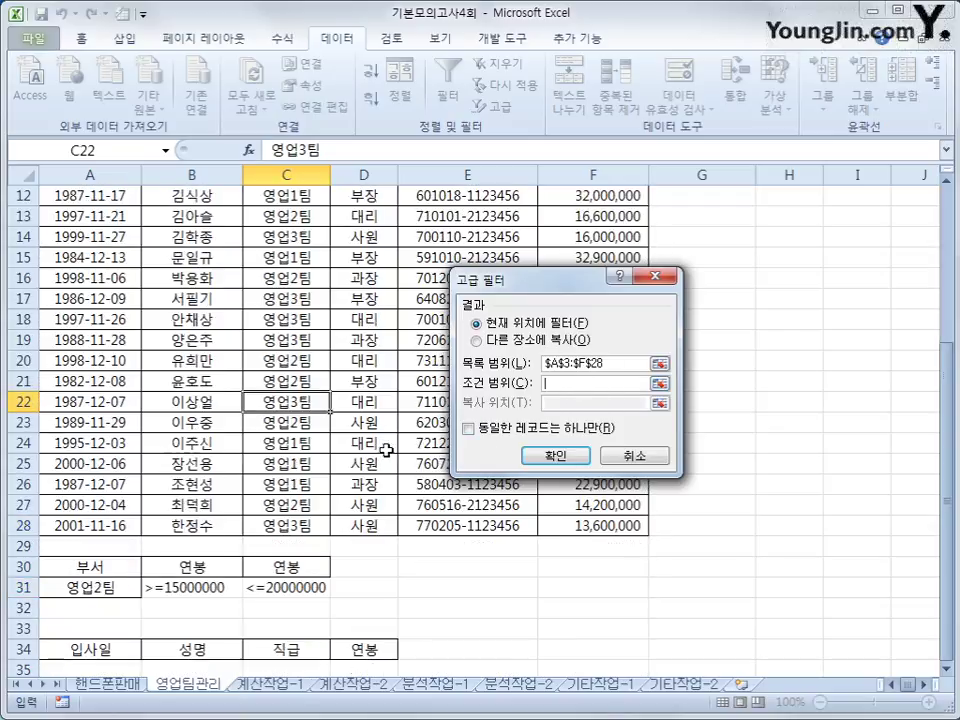
{"action": "left_click_drag", "start_coordinate": [84, 566], "coordinate": [287, 595]}
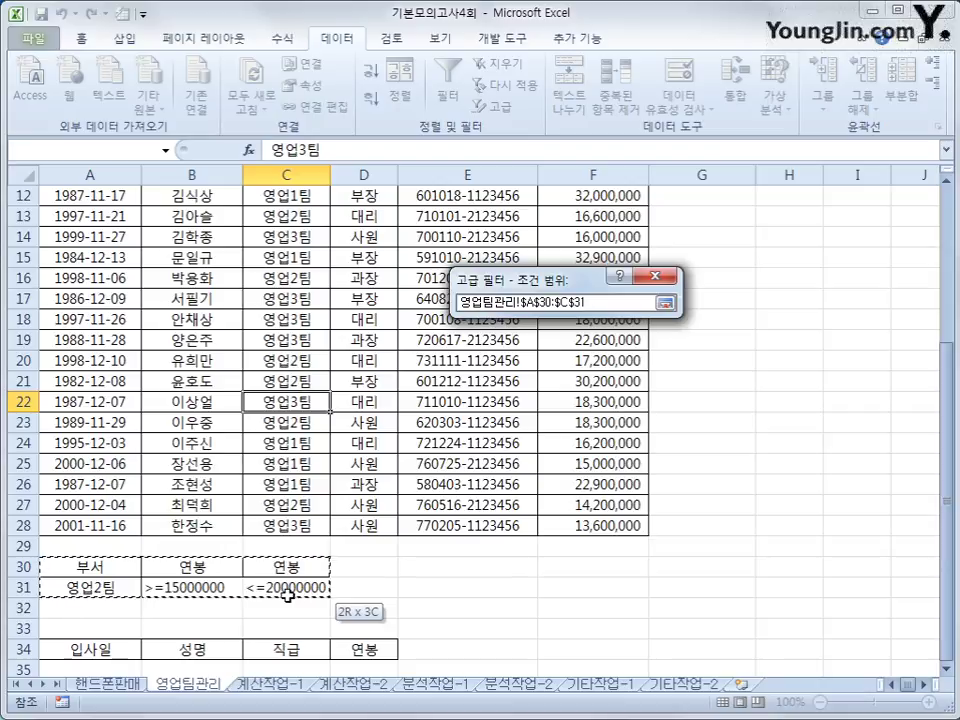
Output the advanced filter results to another location at A34:D34 and auto-fit the width of column D.
{"action": "left_click", "coordinate": [475, 340]}
{"action": "left_click", "coordinate": [630, 403]}
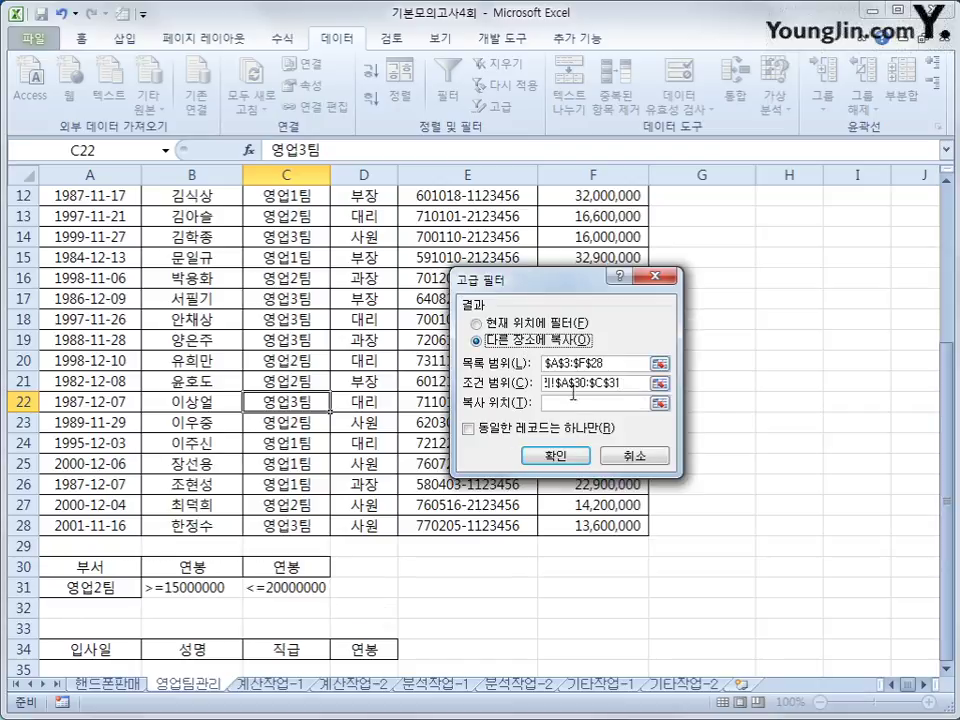
{"action": "left_click_drag", "start_coordinate": [139, 647], "coordinate": [362, 650]}
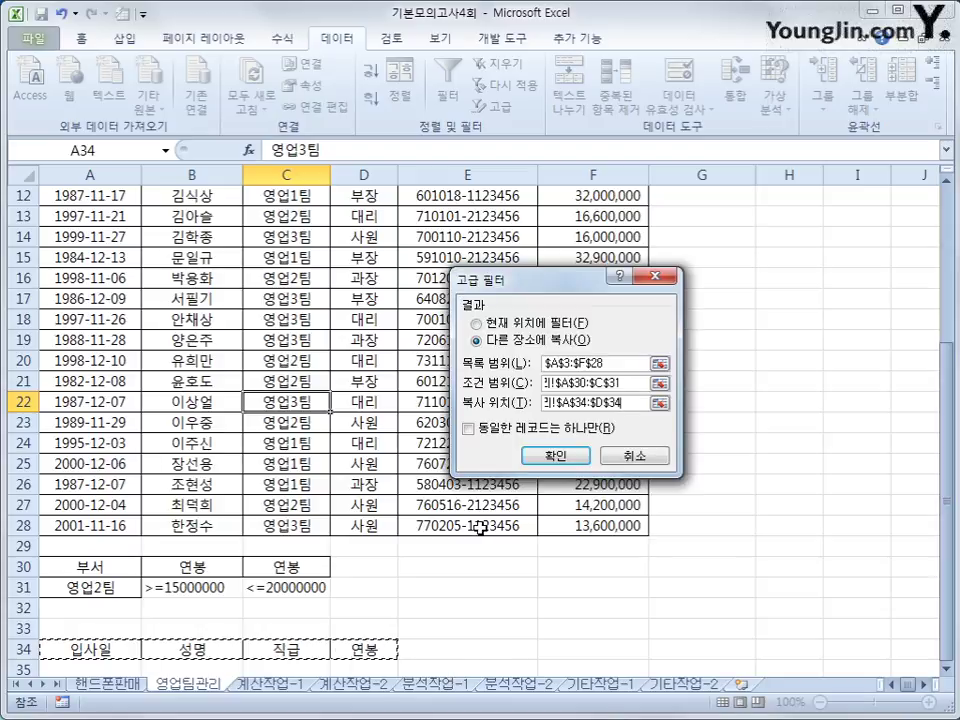
{"action": "left_click", "coordinate": [577, 466]}
{"action": "scroll", "coordinate": [490, 520], "scroll_direction": "down", "scroll_amount": 3}
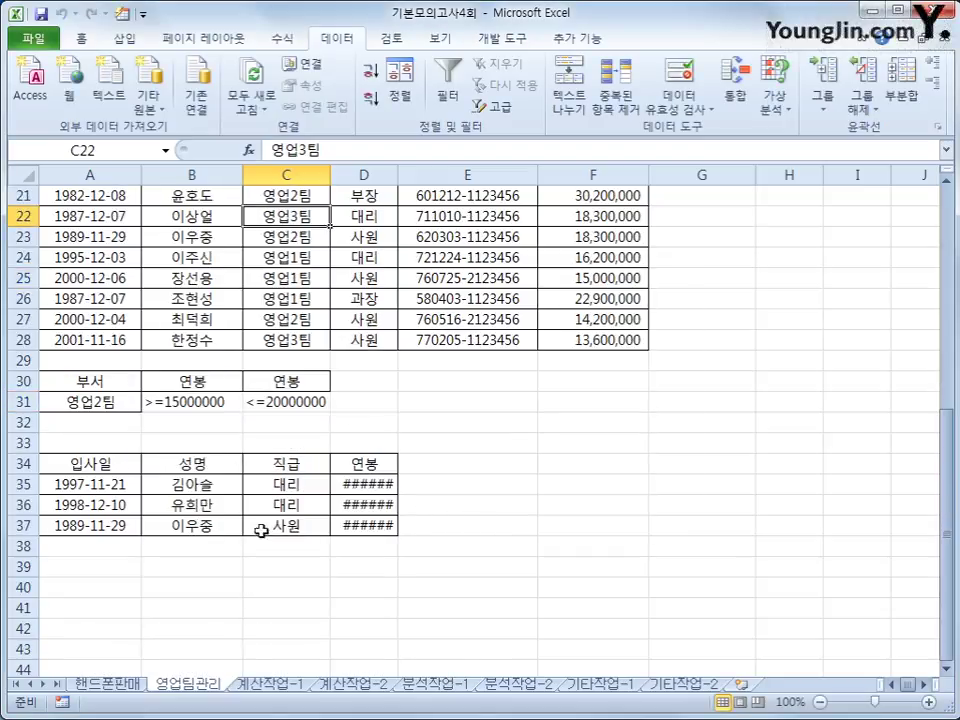
{"action": "double_click", "coordinate": [398, 182]}
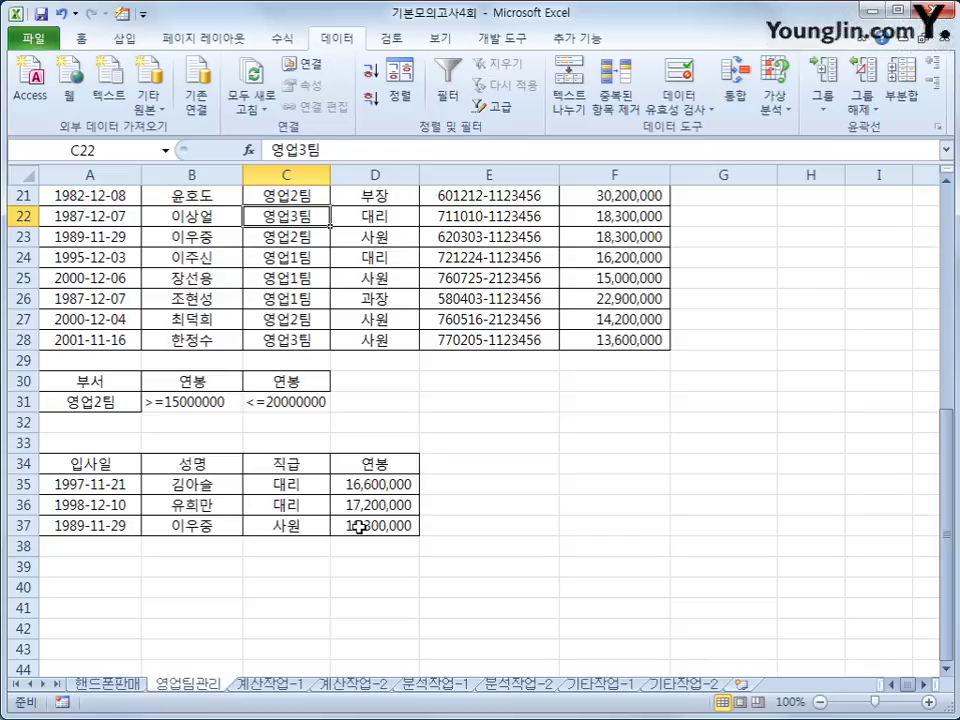
Start a new formula-based conditional formatting rule for the employee data in A4:F28.
{"action": "scroll", "coordinate": [359, 526], "scroll_direction": "up", "scroll_amount": 7}
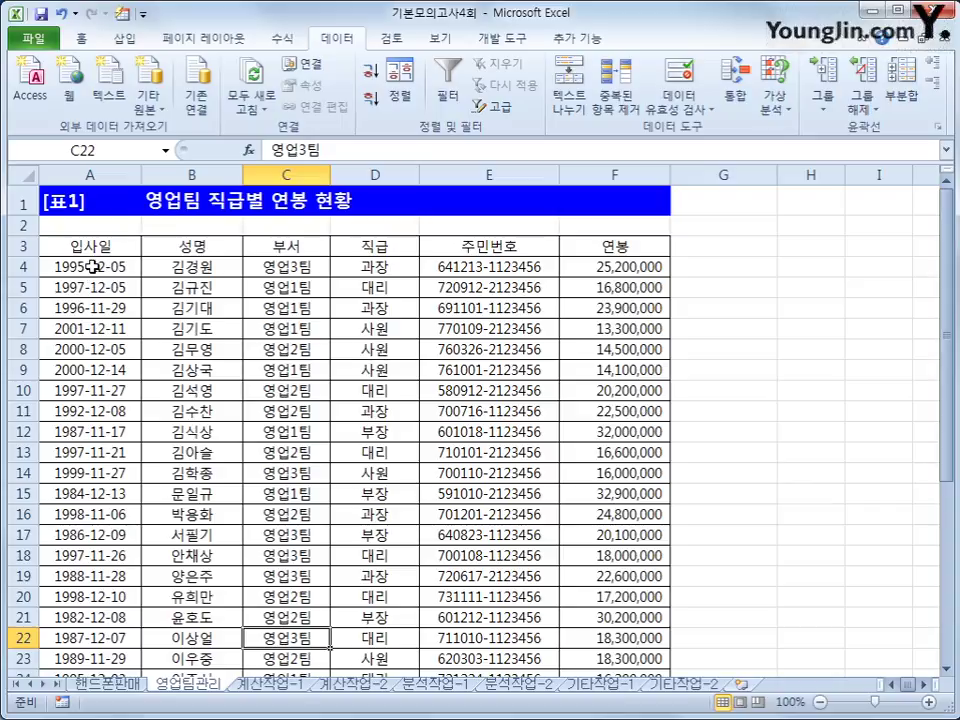
{"action": "left_click_drag", "start_coordinate": [66, 268], "coordinate": [600, 624]}
{"action": "scroll", "coordinate": [595, 620], "scroll_direction": "up", "scroll_amount": 2}
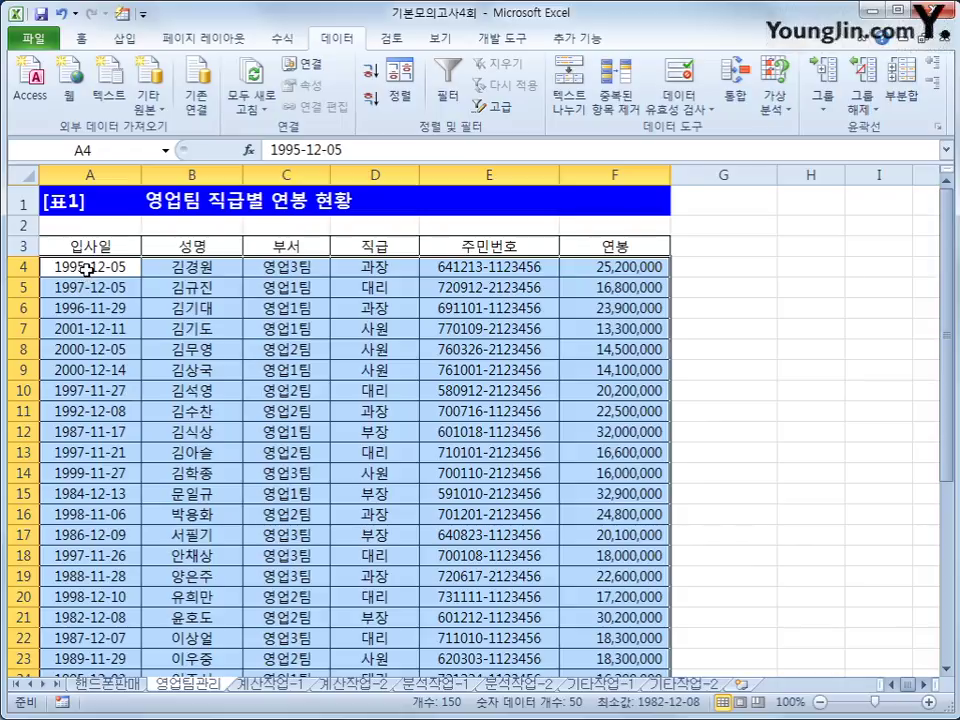
{"action": "scroll", "coordinate": [615, 579], "scroll_direction": "down", "scroll_amount": 2}
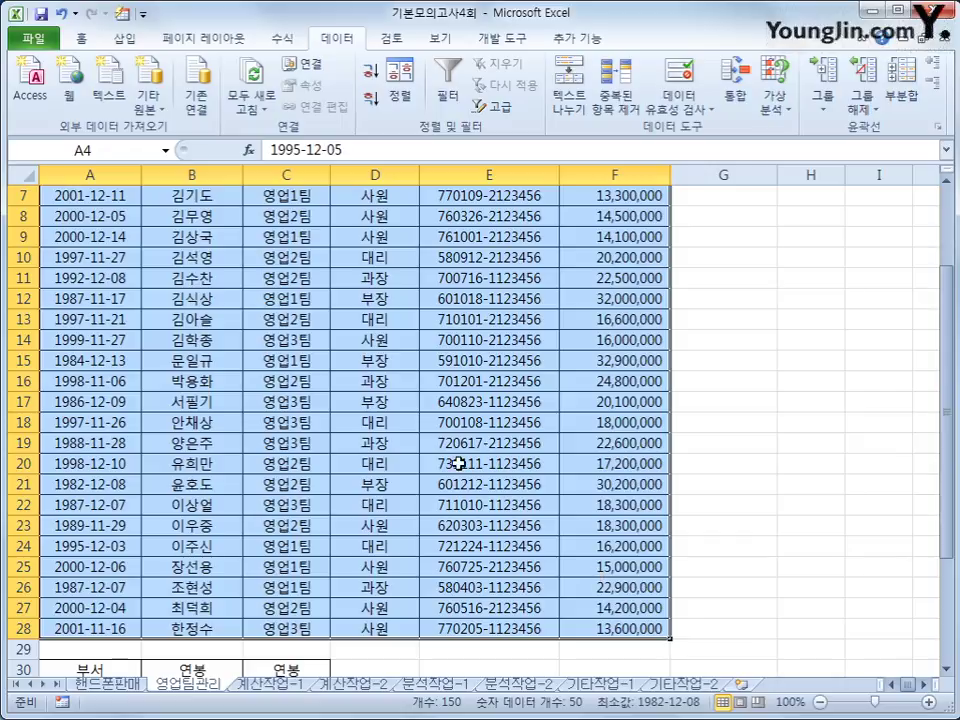
{"action": "left_click", "coordinate": [34, 38]}
{"action": "left_click", "coordinate": [80, 40]}
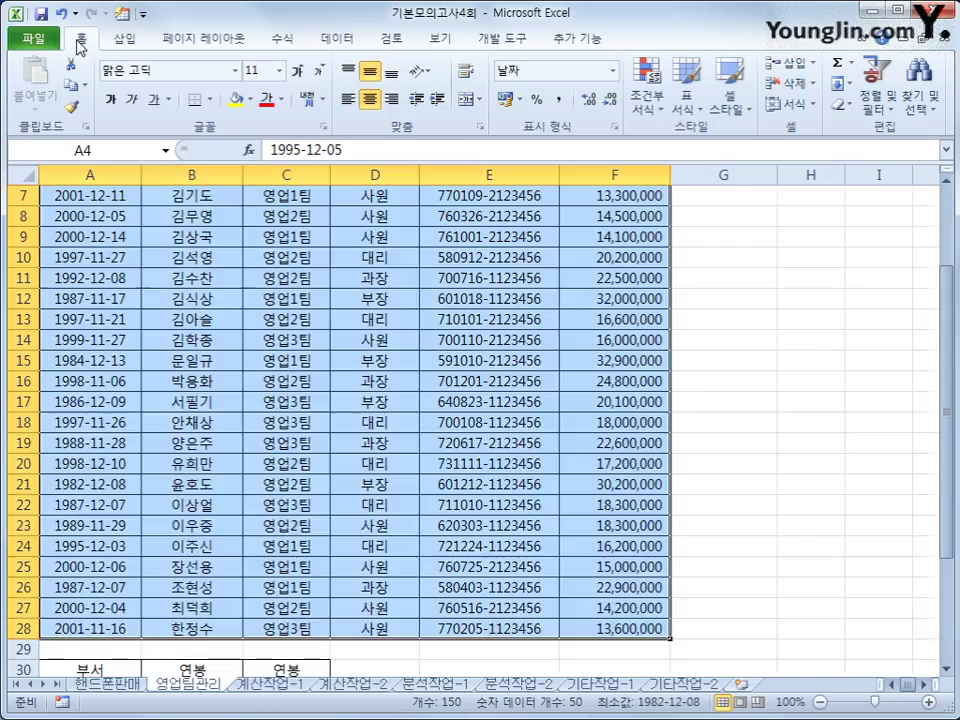
{"action": "left_click", "coordinate": [657, 113]}
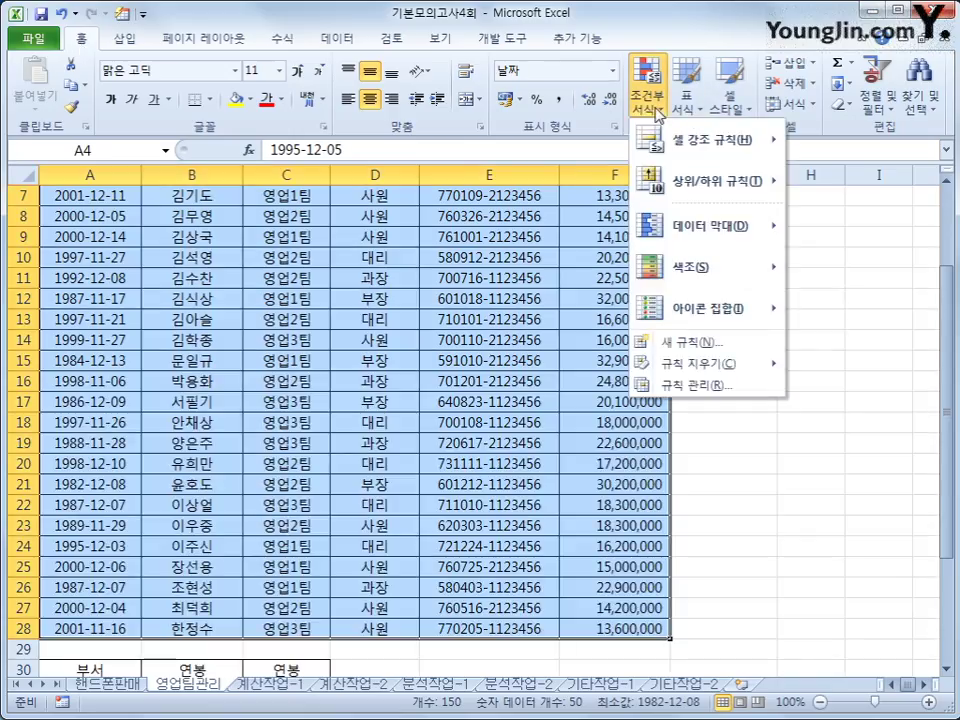
{"action": "left_click", "coordinate": [668, 342]}
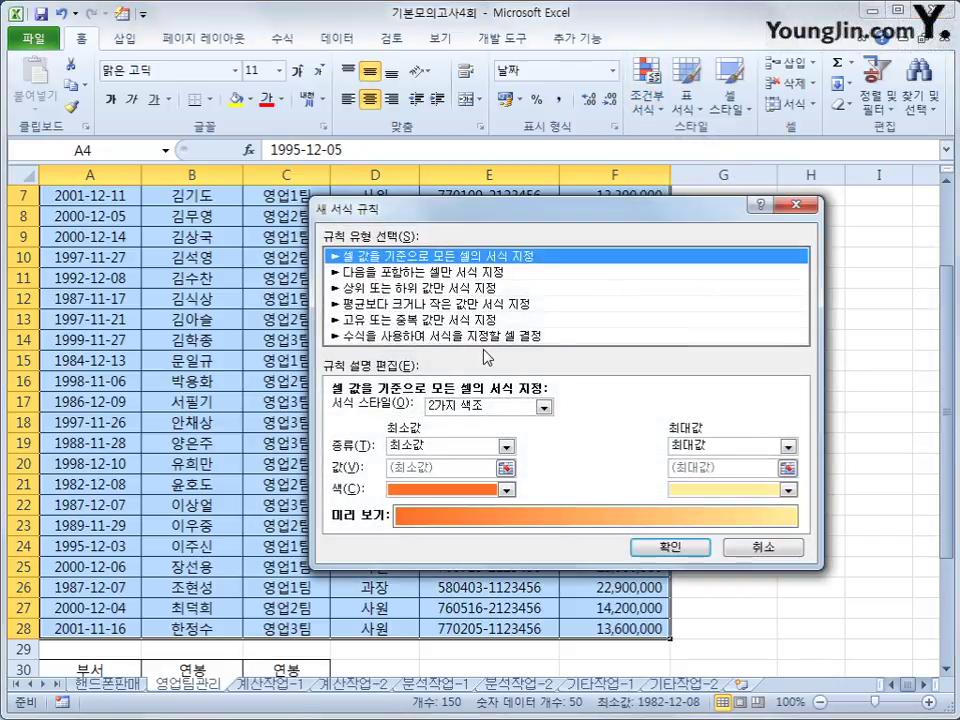
{"action": "left_click", "coordinate": [482, 336]}
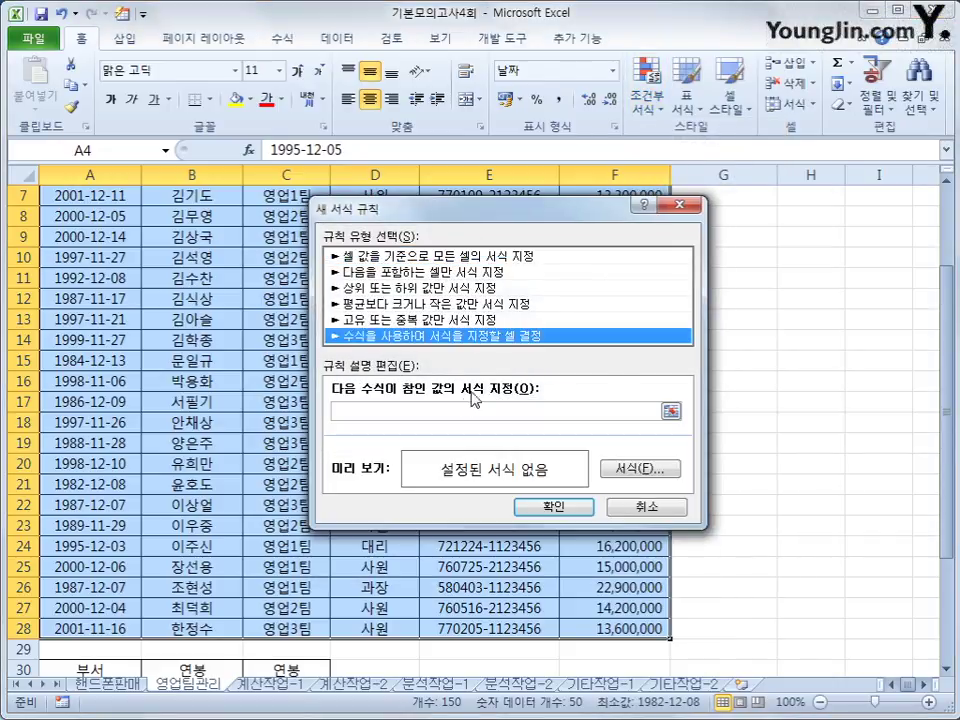
{"action": "left_click", "coordinate": [465, 406]}
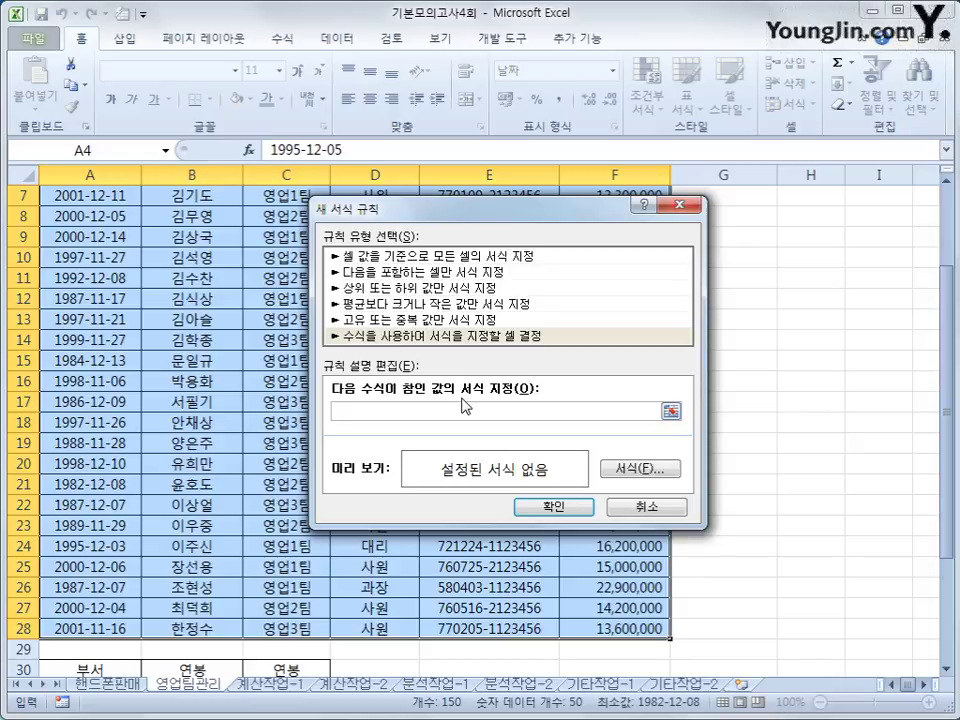
Begin the rule formula with the department condition =and($C4="영업3팀", keeping only the column of C4 absolute.
{"action": "type", "text": "ㅋ"}
{"action": "type", "text": "and("}
{"action": "scroll", "coordinate": [463, 405], "scroll_direction": "up", "scroll_amount": 2}
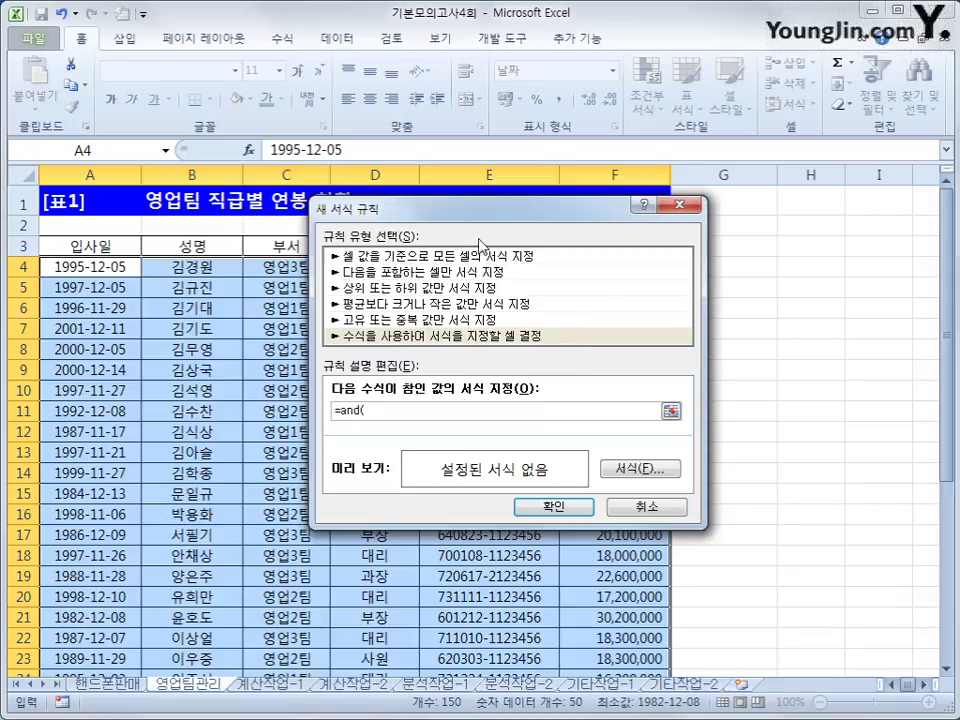
{"action": "left_click_drag", "start_coordinate": [365, 208], "coordinate": [430, 316]}
{"action": "left_click", "coordinate": [303, 268]}
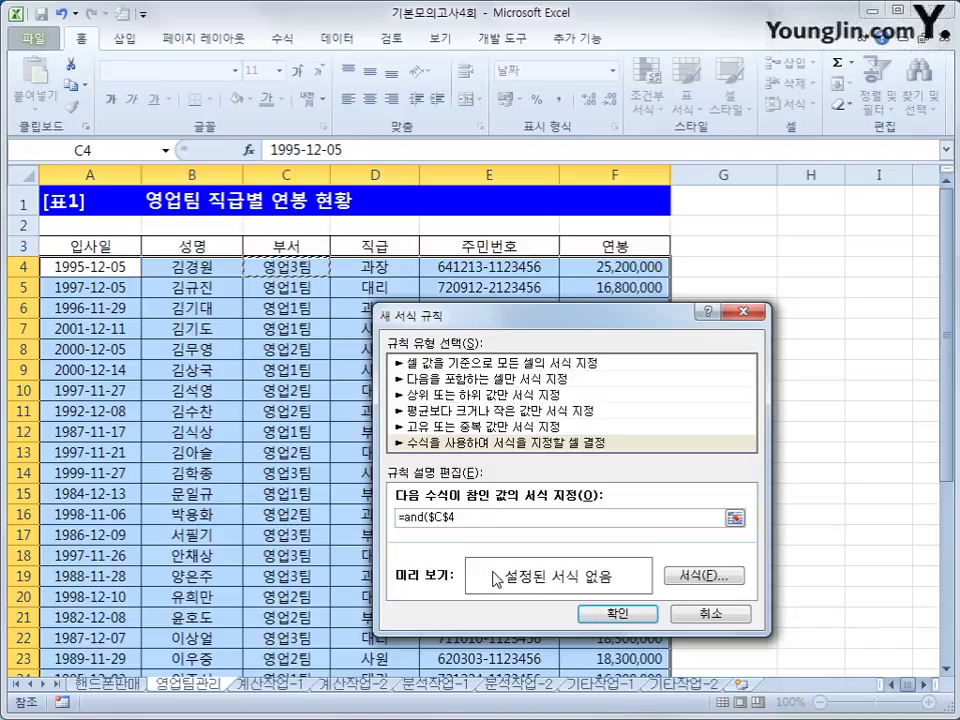
{"action": "key", "text": "F4"}
{"action": "key", "text": "F4"}
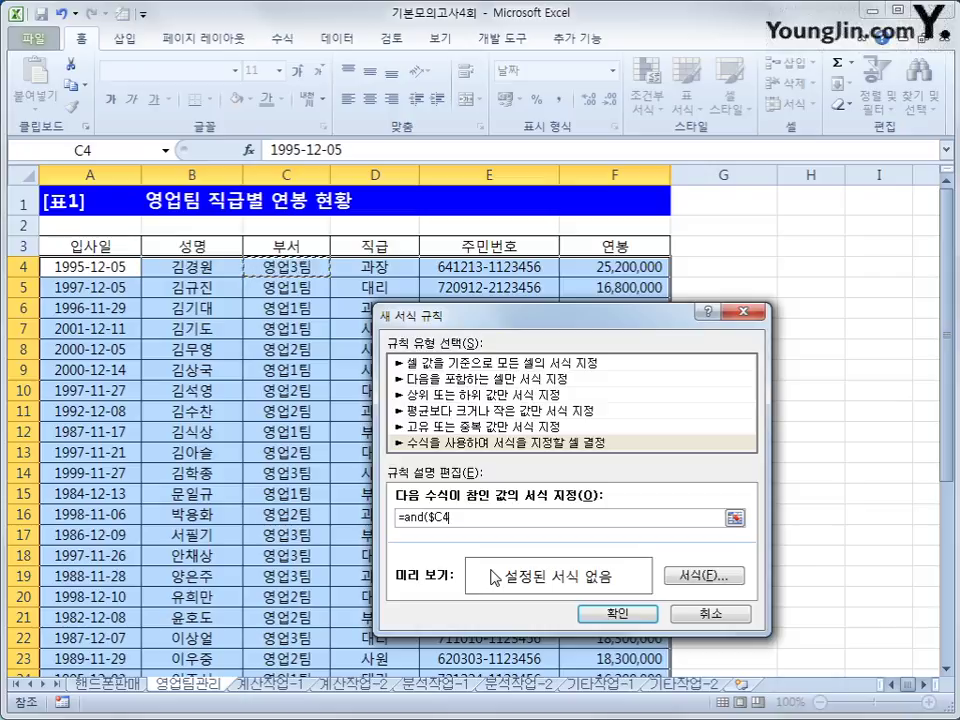
{"action": "type", "text": "="}
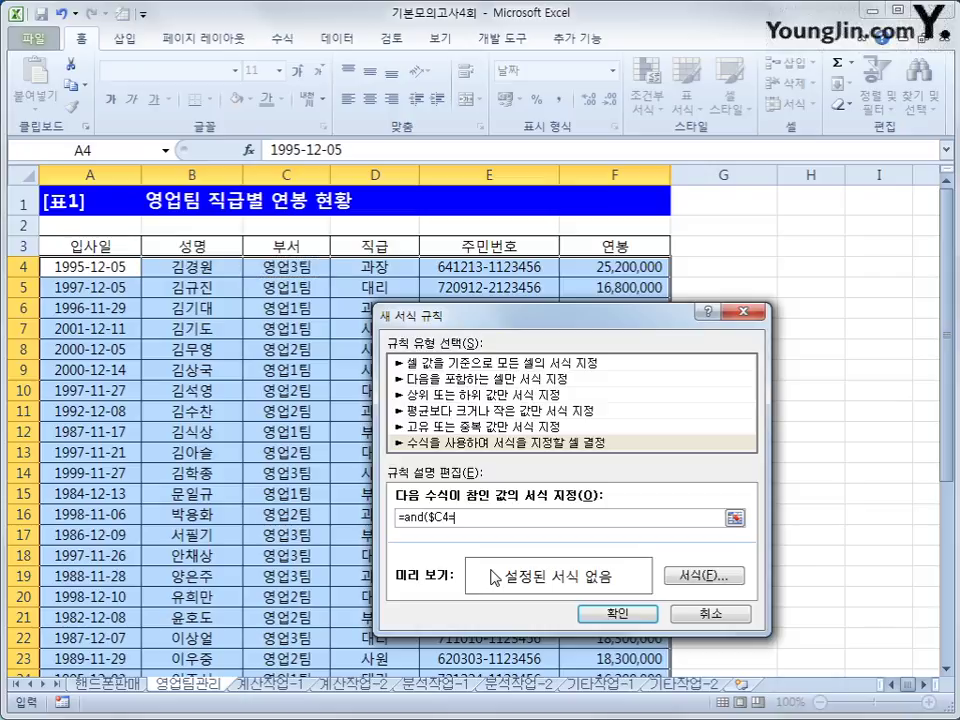
{"action": "type", "text": "\"영업3팀\","}
Complete the rule formula with the years-of-service condition 2017-year($A4)>=15) based on the hire date.
{"action": "type", "text": "2017-"}
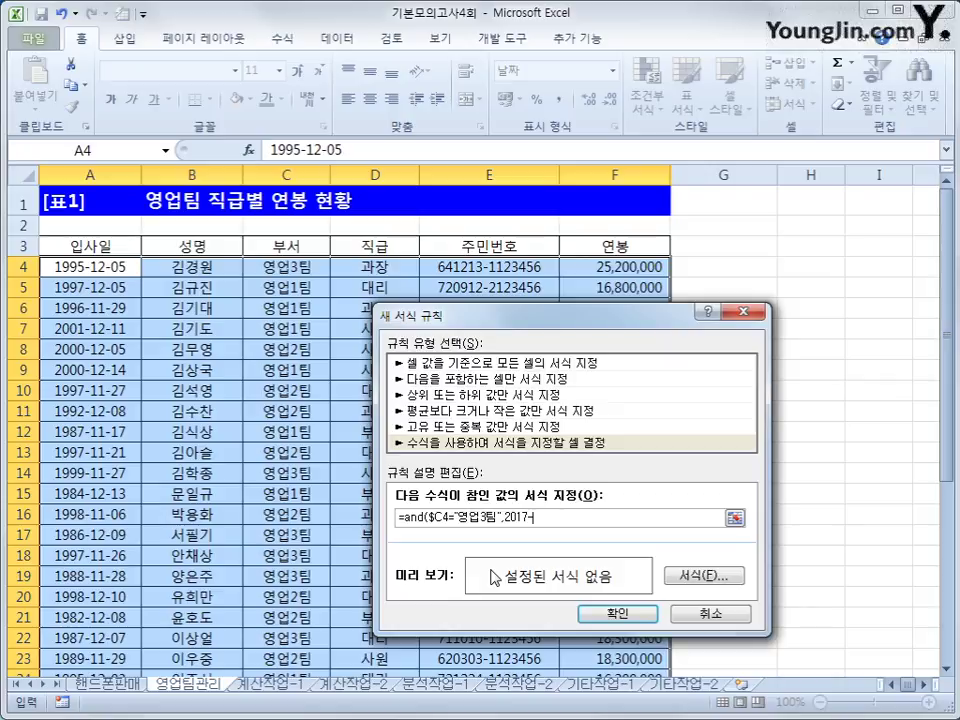
{"action": "type", "text": "ㅛ"}
{"action": "key", "text": "BackSpace"}
{"action": "type", "text": "year("}
{"action": "left_click", "coordinate": [88, 268]}
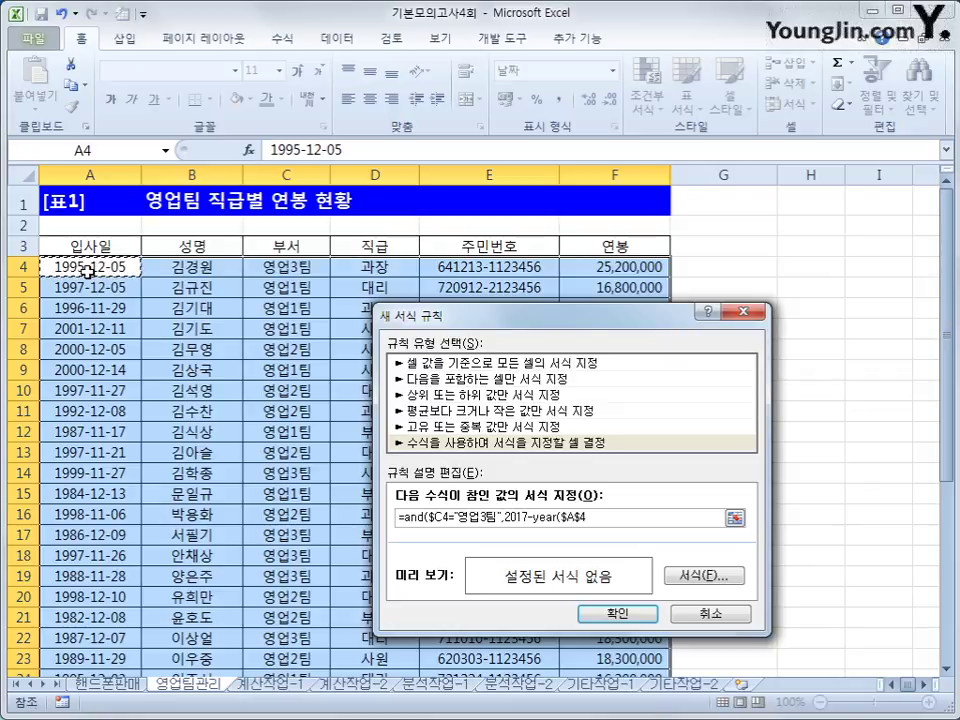
{"action": "key", "text": "F4"}
{"action": "key", "text": "F4"}
{"action": "type", "text": ")"}
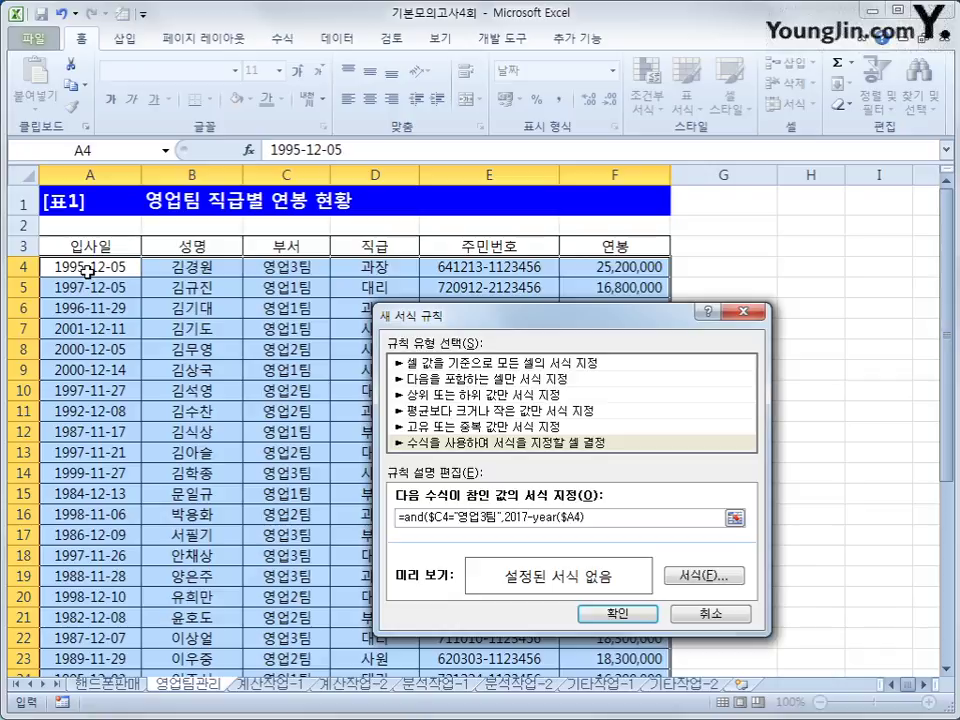
{"action": "type", "text": ">=15)"}
Set the rule's font to 굵은 기울임꼴 in standard red and apply the conditional formatting to the table.
{"action": "left_click", "coordinate": [718, 578]}
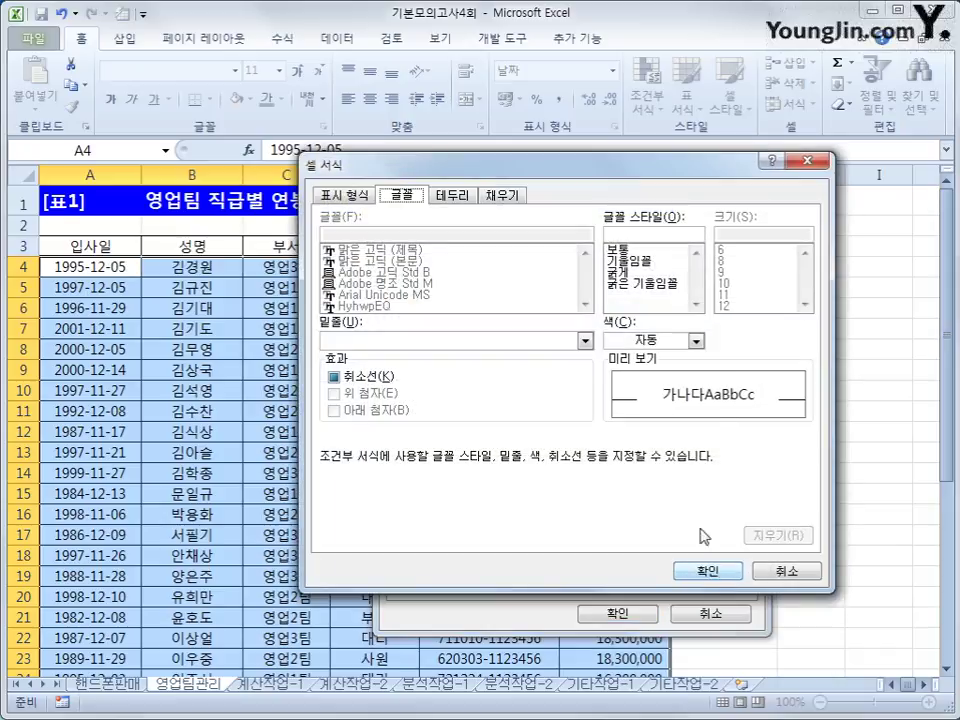
{"action": "left_click", "coordinate": [648, 286]}
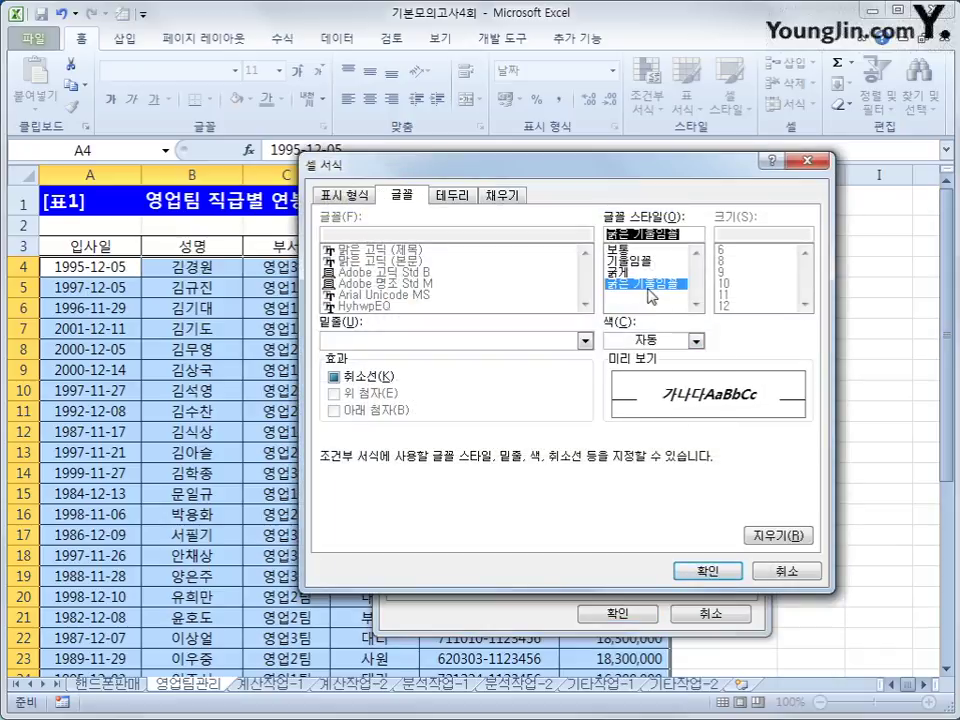
{"action": "left_click", "coordinate": [695, 341]}
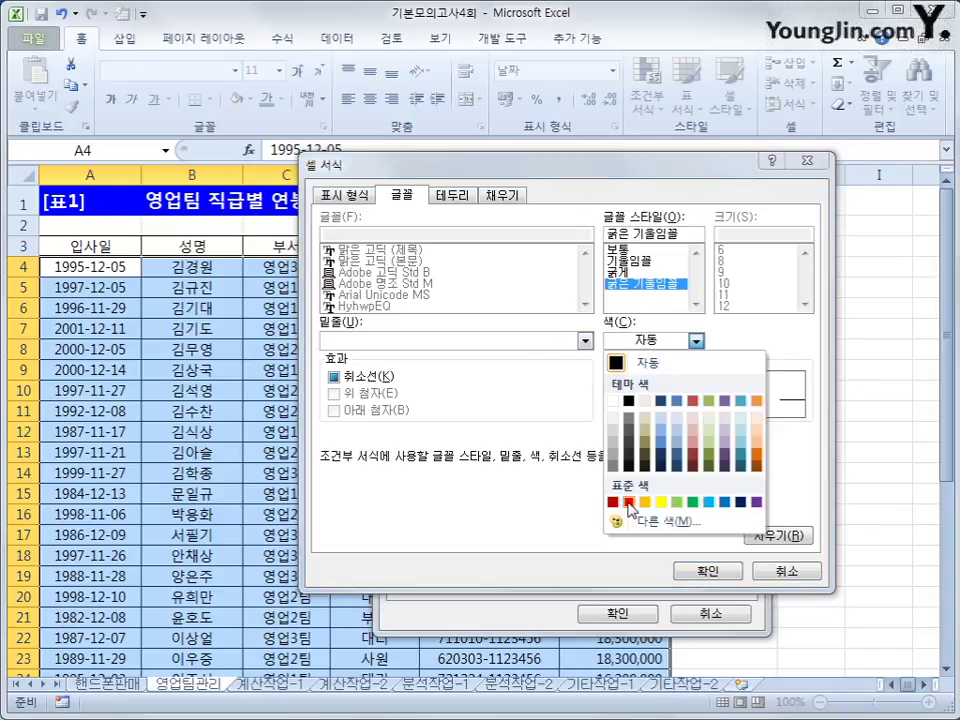
{"action": "left_click", "coordinate": [628, 502]}
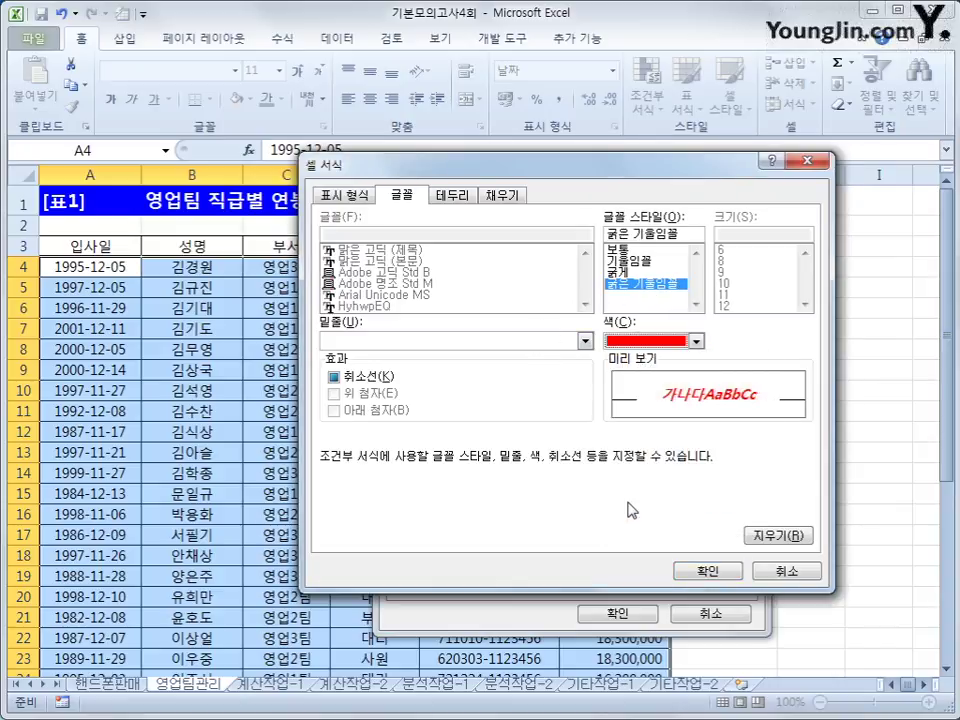
{"action": "left_click", "coordinate": [700, 572]}
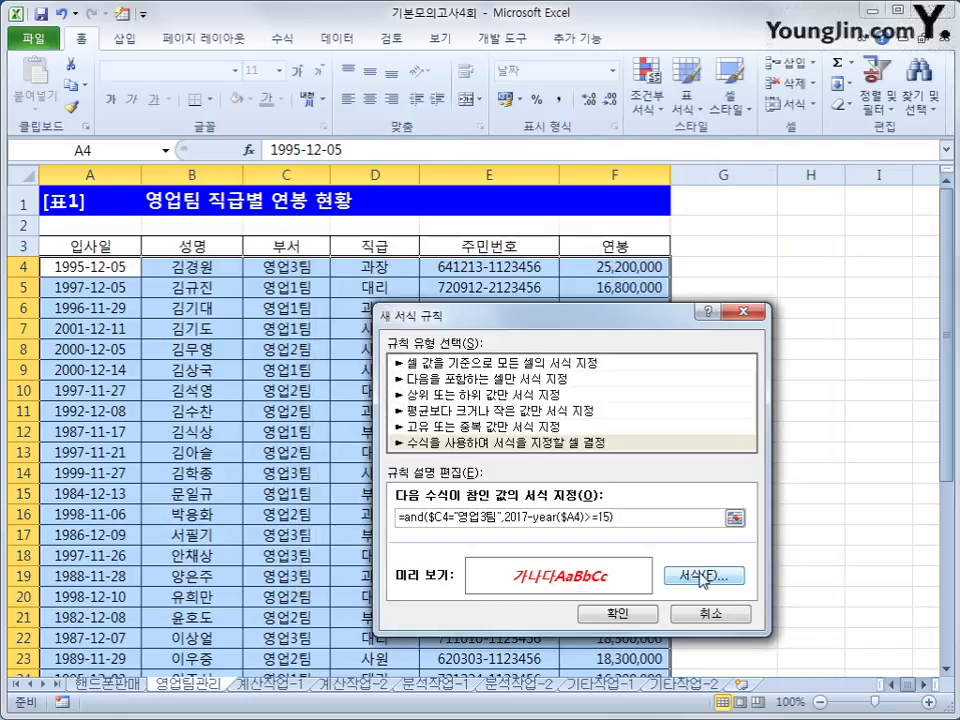
{"action": "left_click", "coordinate": [641, 614]}
{"action": "scroll", "coordinate": [675, 583], "scroll_direction": "down", "scroll_amount": 1}
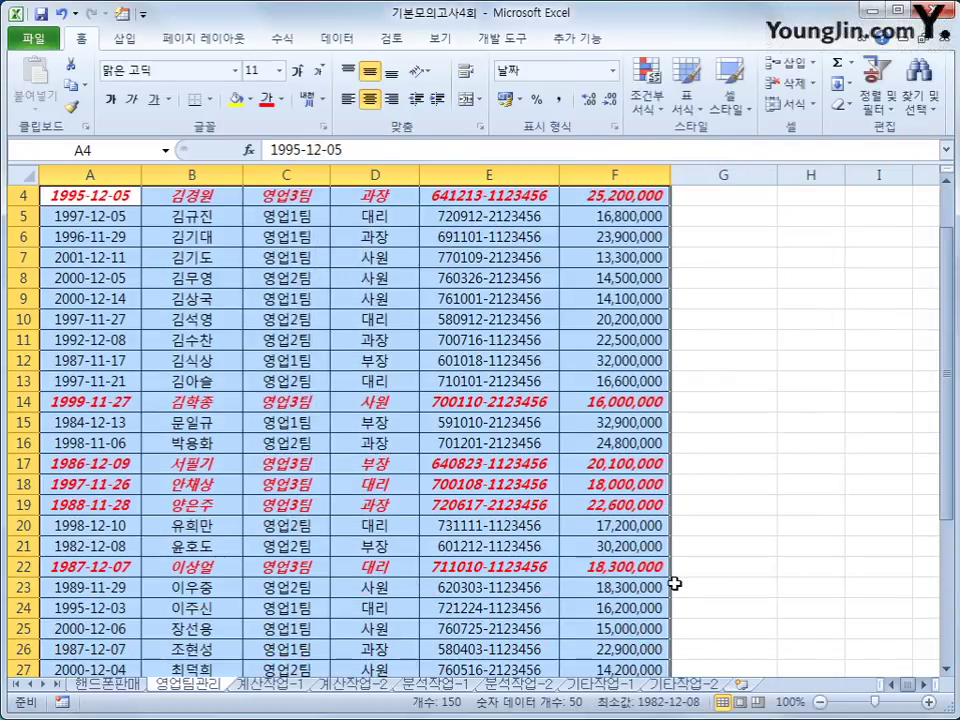
{"action": "scroll", "coordinate": [675, 583], "scroll_direction": "down", "scroll_amount": 2}
{"action": "scroll", "coordinate": [677, 585], "scroll_direction": "up", "scroll_amount": 3}
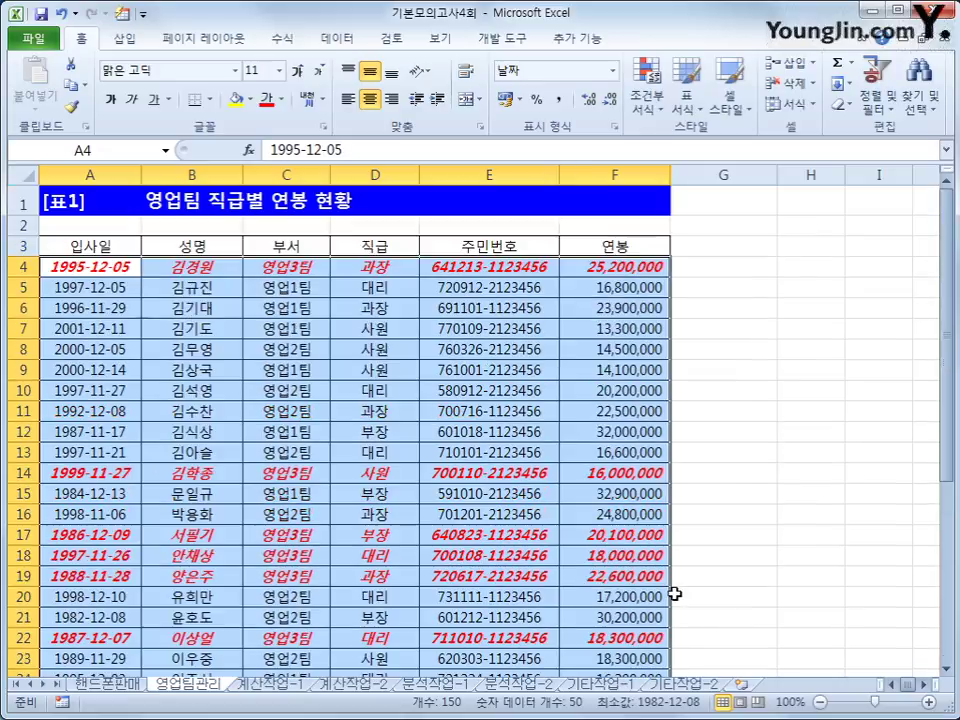
{"action": "left_click", "coordinate": [606, 266]}
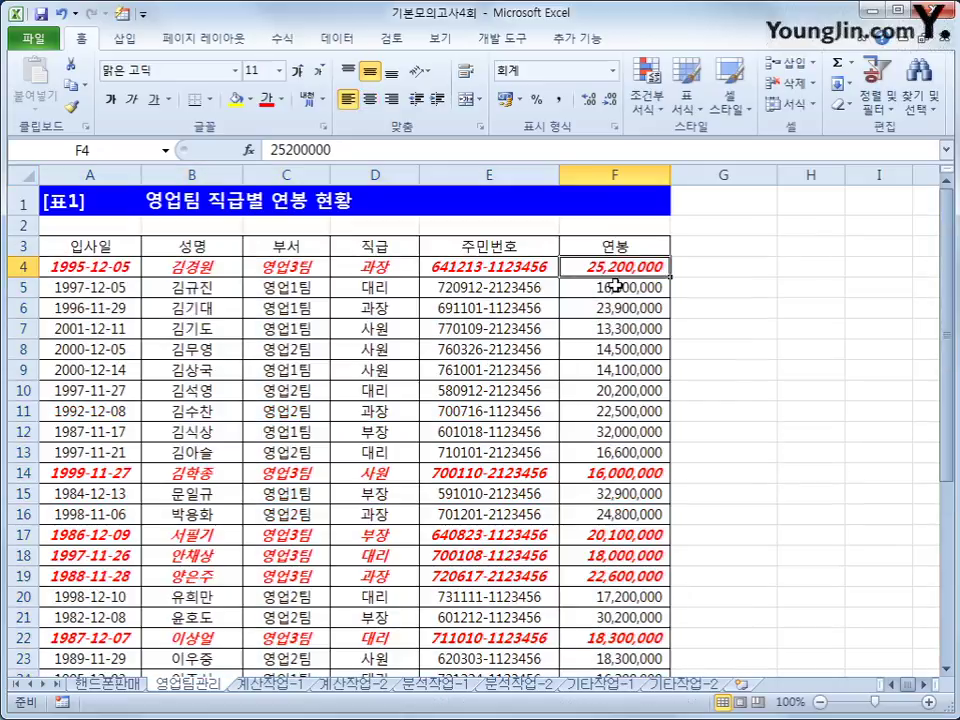
{"action": "key", "text": "ctrl+c"}
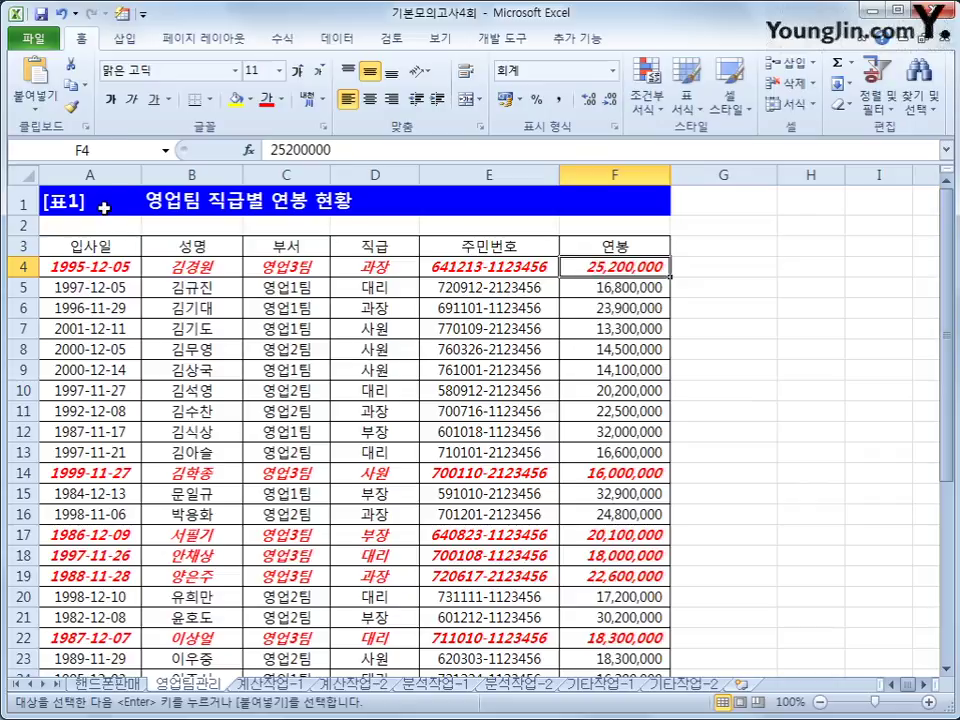
Set A1:F28, from the title through the last employee row, as the print area.
{"action": "left_click_drag", "start_coordinate": [101, 197], "coordinate": [315, 640]}
{"action": "scroll", "coordinate": [408, 615], "scroll_direction": "up", "scroll_amount": 2}
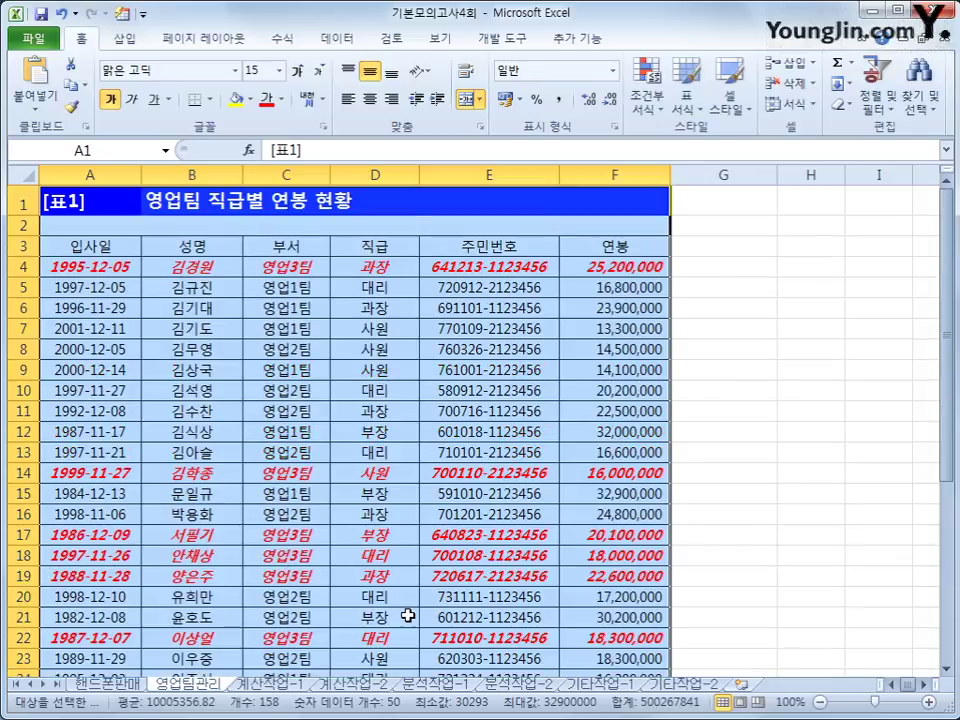
{"action": "left_click", "coordinate": [216, 42]}
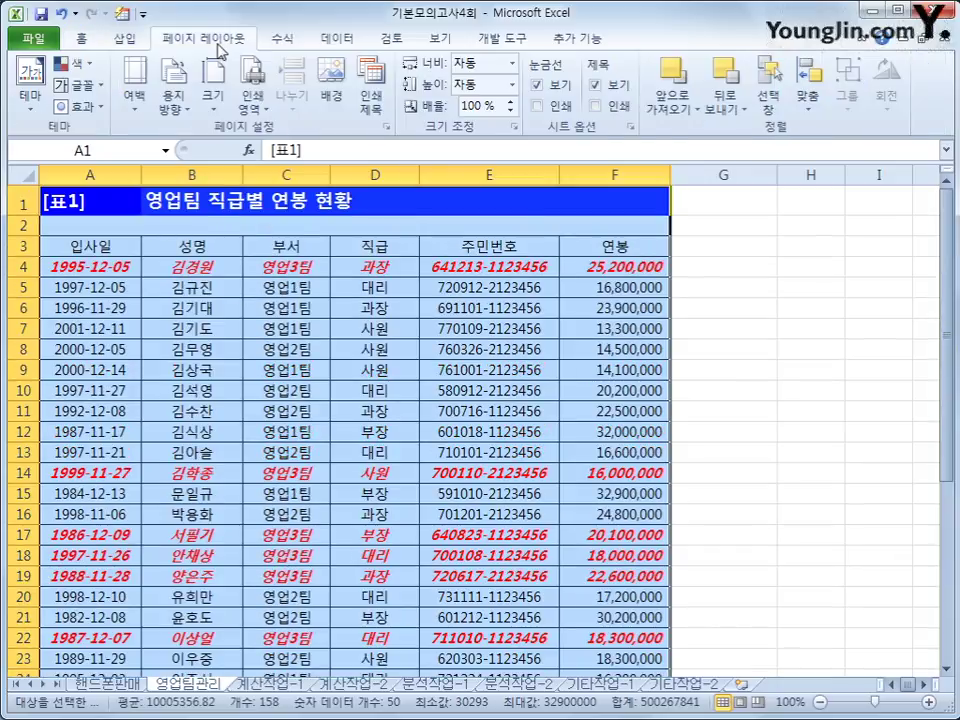
{"action": "left_click", "coordinate": [255, 110]}
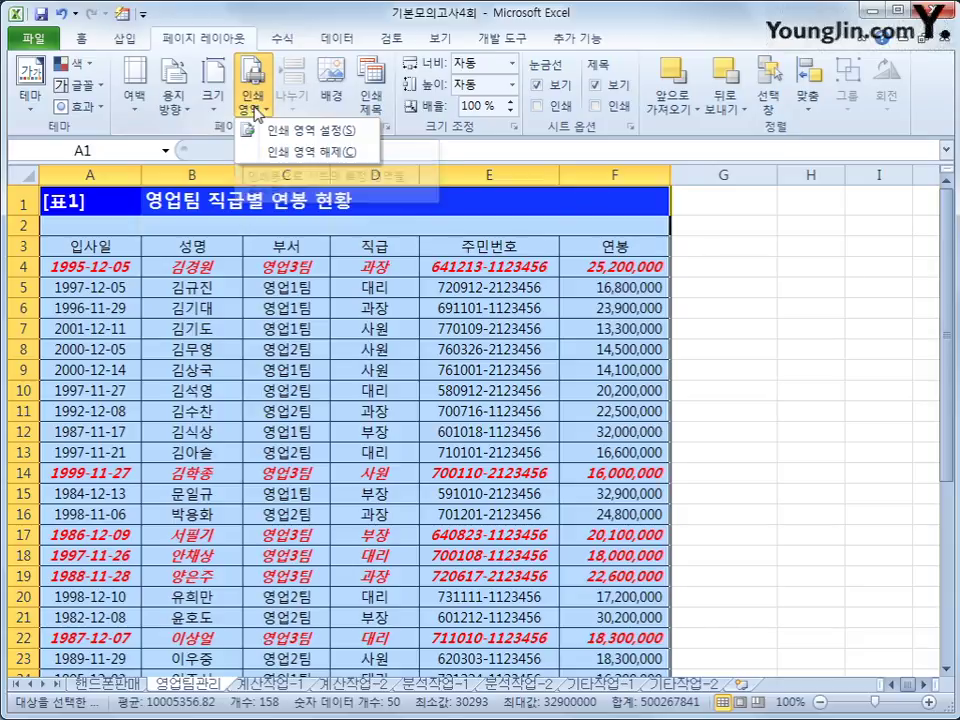
{"action": "left_click", "coordinate": [282, 132]}
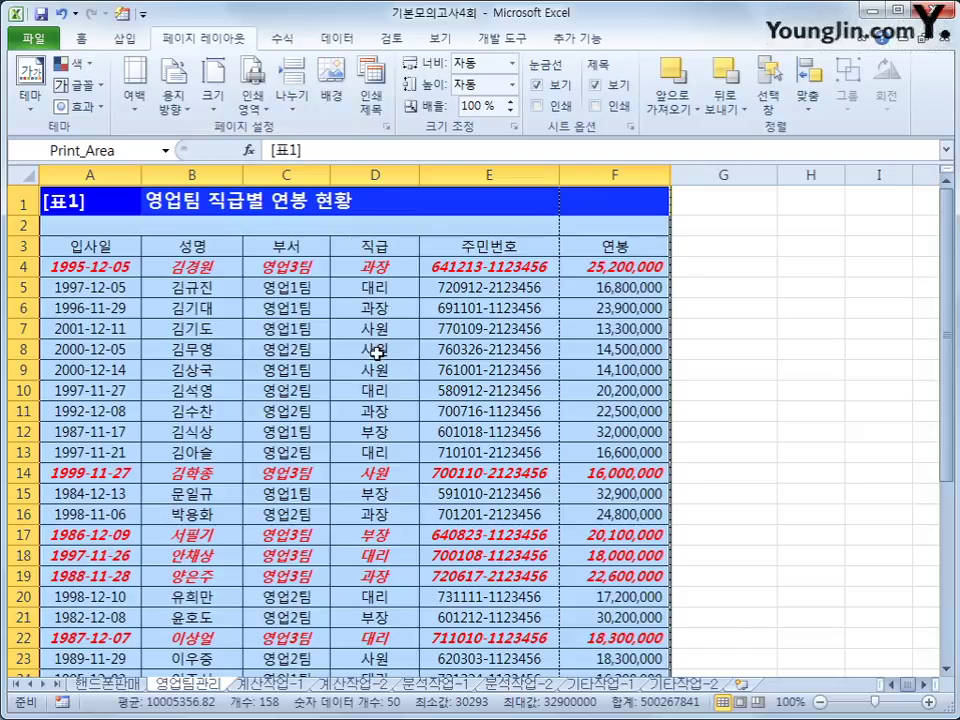
{"action": "scroll", "coordinate": [378, 340], "scroll_direction": "down", "scroll_amount": 3}
{"action": "scroll", "coordinate": [378, 360], "scroll_direction": "up", "scroll_amount": 3}
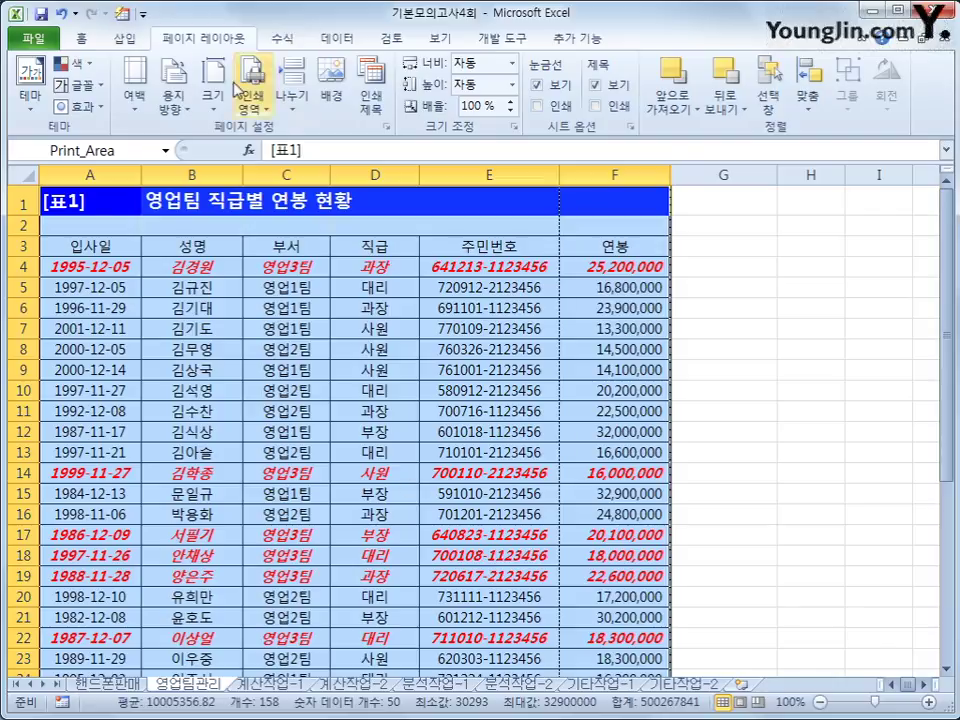
Set the left and right page margins to 1 and centre the printout both horizontally and vertically on the page.
{"action": "left_click", "coordinate": [386, 132]}
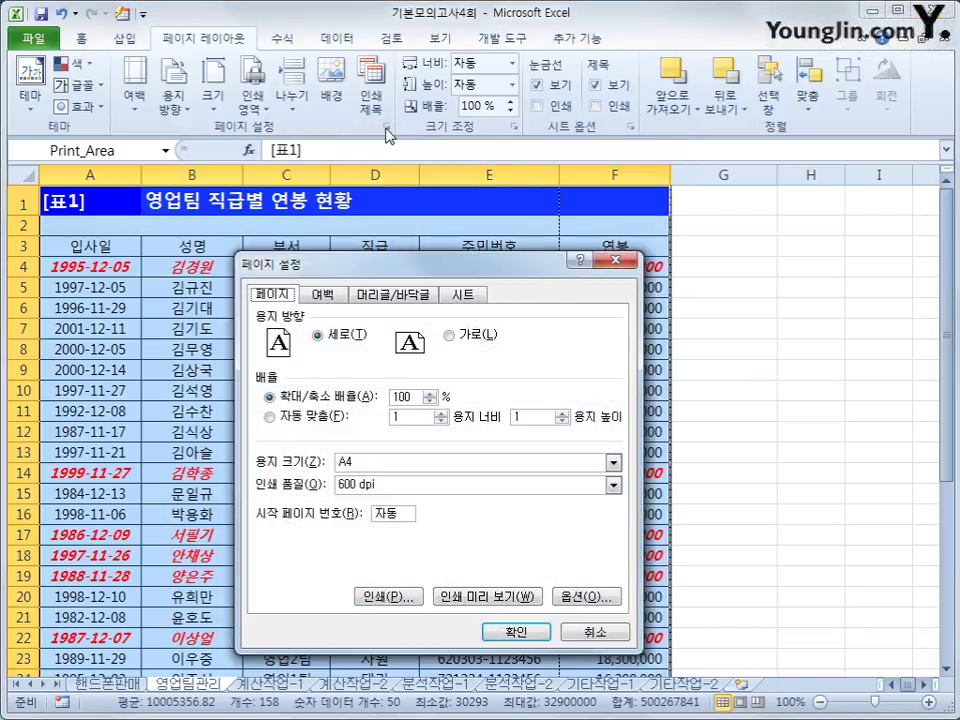
{"action": "left_click", "coordinate": [322, 296]}
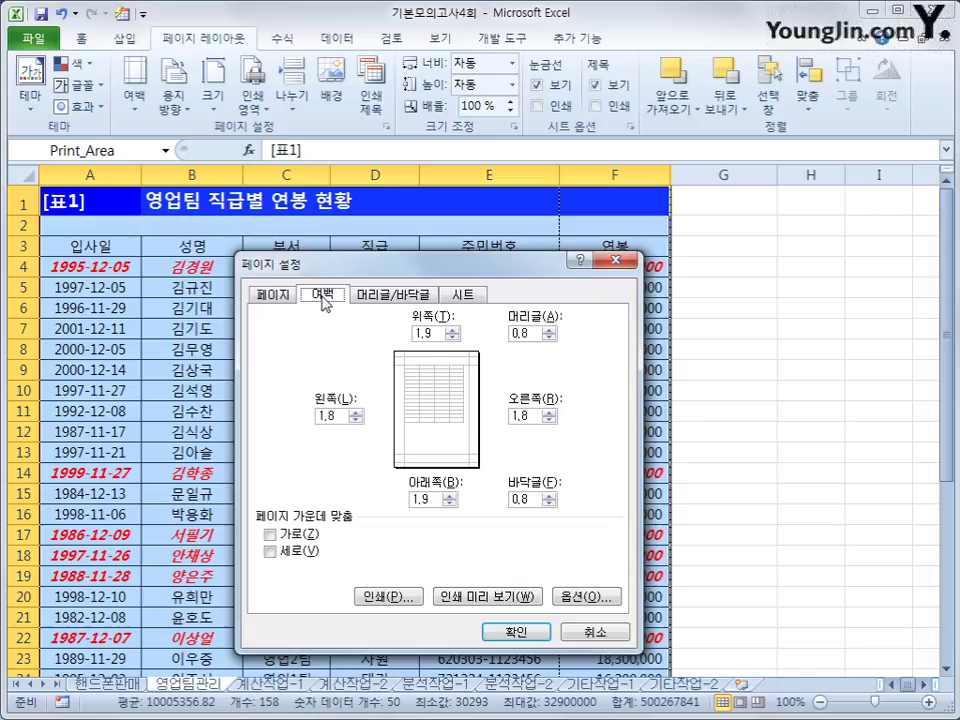
{"action": "double_click", "coordinate": [322, 415]}
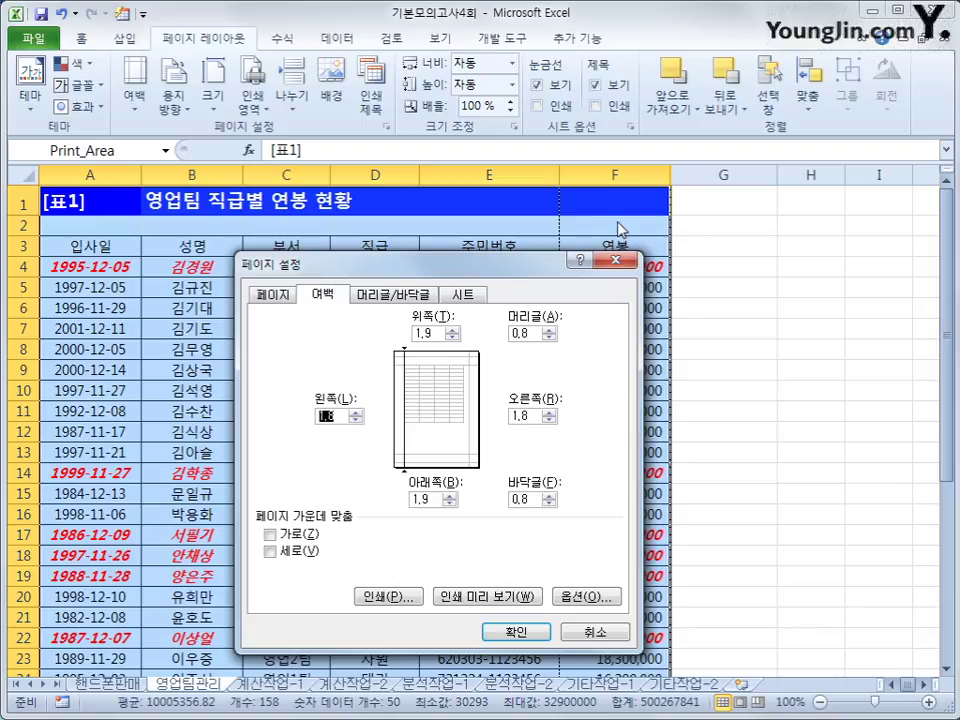
{"action": "type", "text": "1"}
{"action": "double_click", "coordinate": [512, 415]}
{"action": "type", "text": "1"}
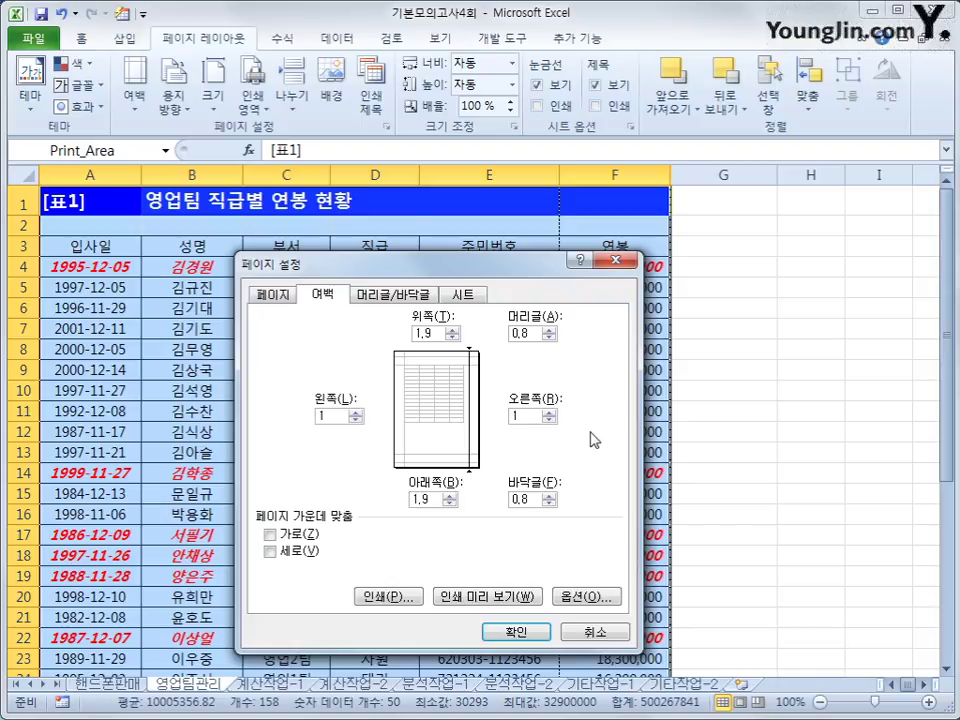
{"action": "left_click", "coordinate": [285, 534]}
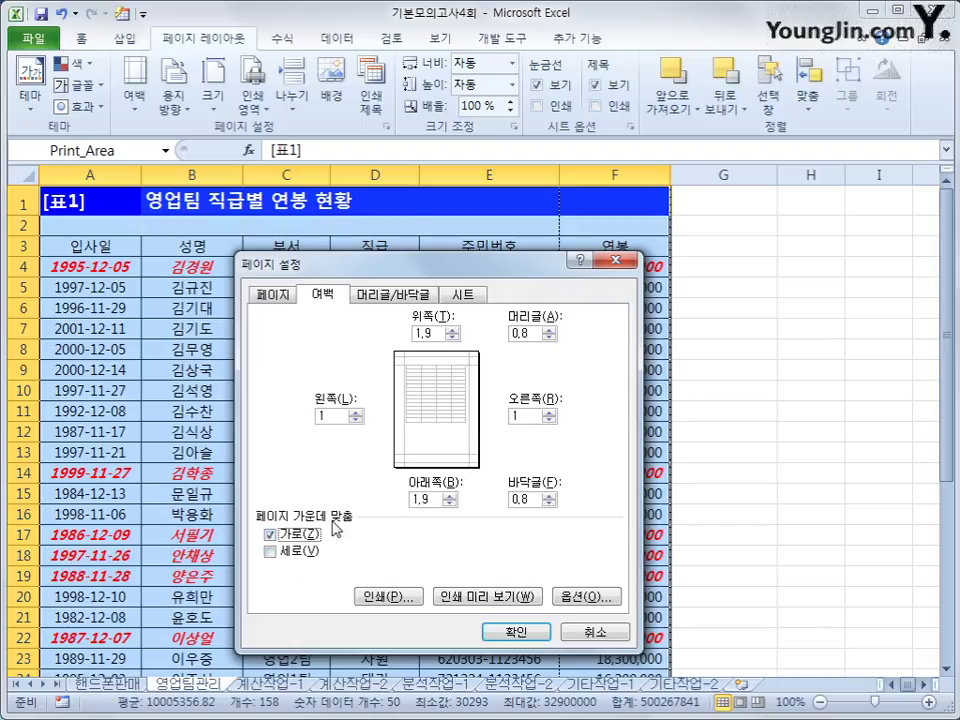
{"action": "left_click", "coordinate": [300, 551]}
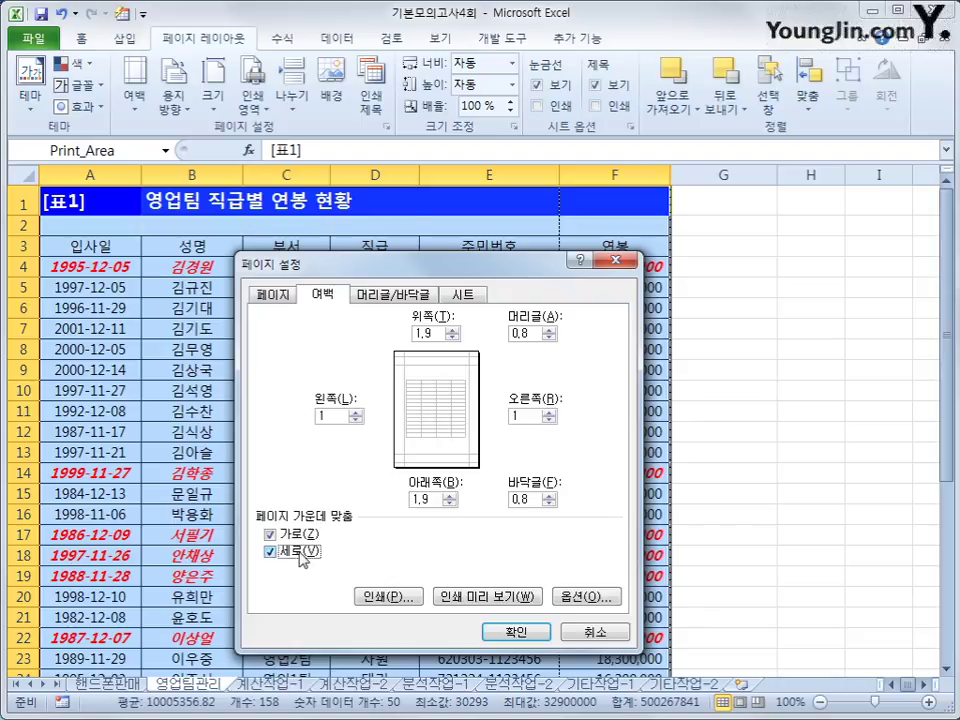
Create a custom footer whose left section reads 인쇄 시간 : &[시간], using the inserted time code.
{"action": "left_click", "coordinate": [390, 304]}
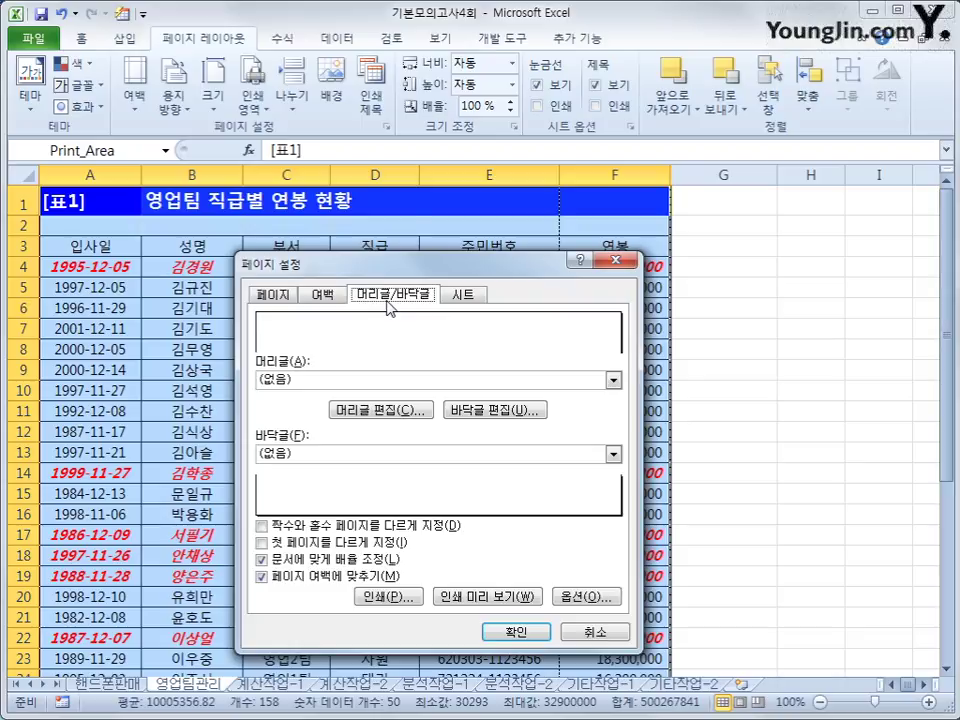
{"action": "left_click", "coordinate": [490, 411]}
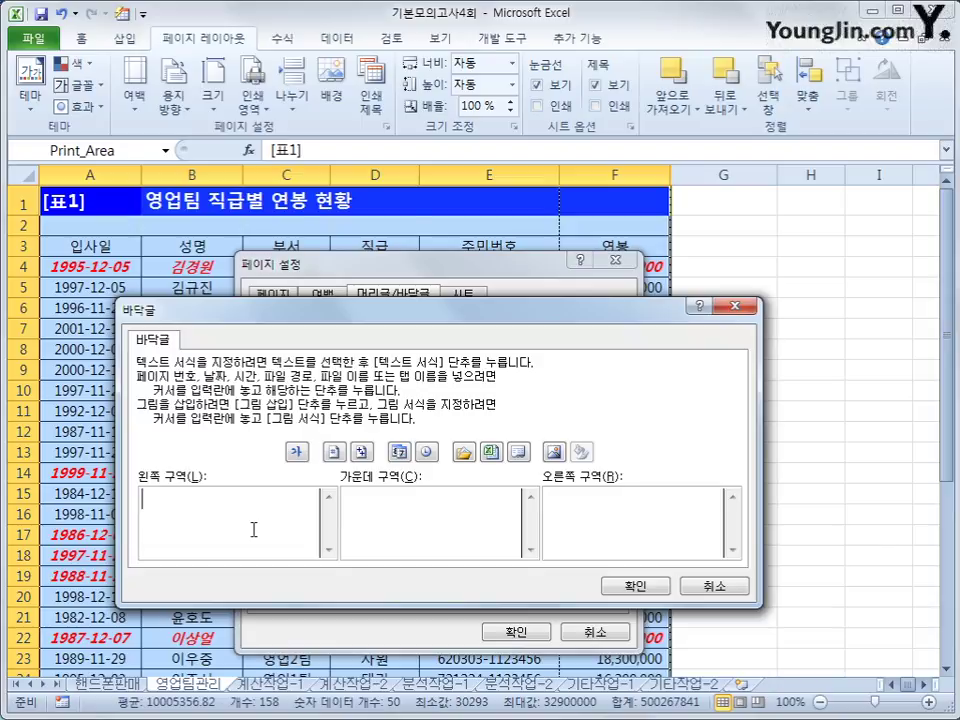
{"action": "type", "text": "인쇄 시간"}
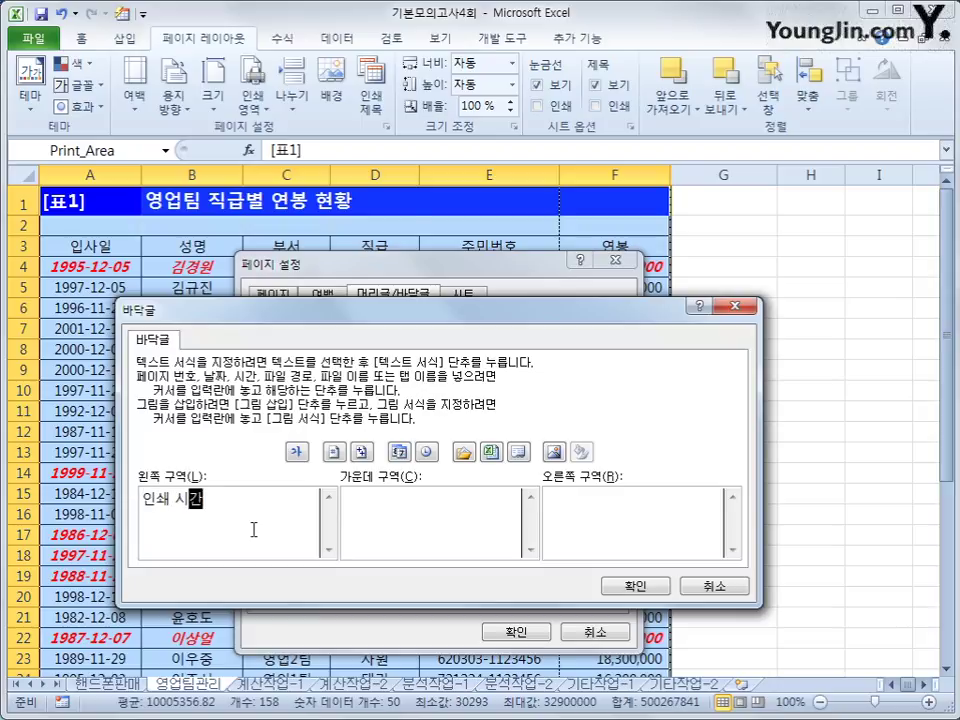
{"action": "type", "text": " :"}
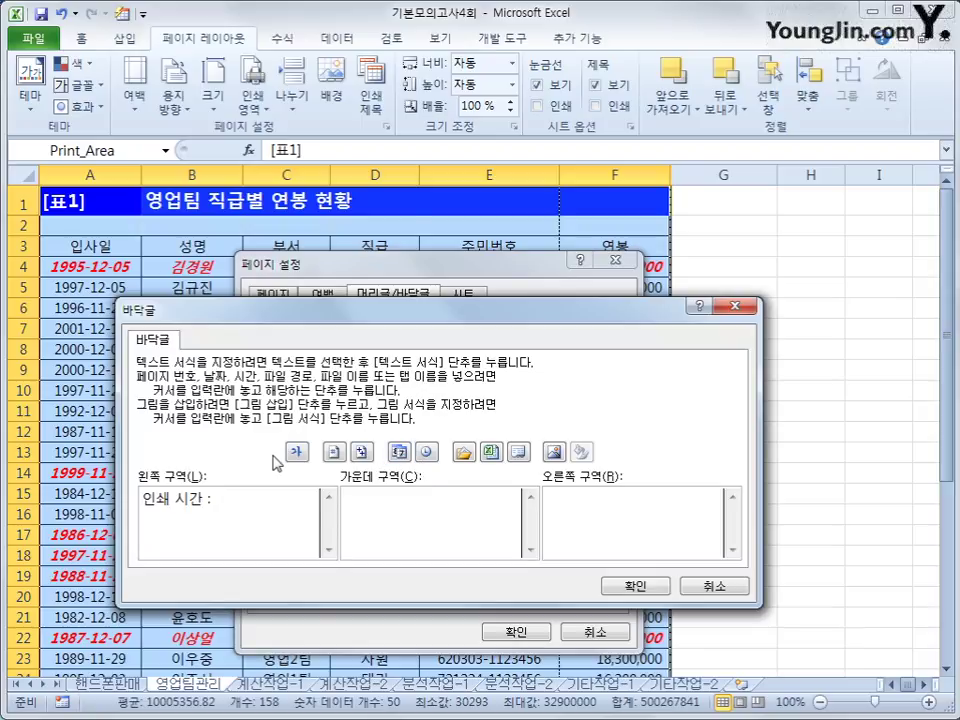
{"action": "left_click", "coordinate": [427, 455]}
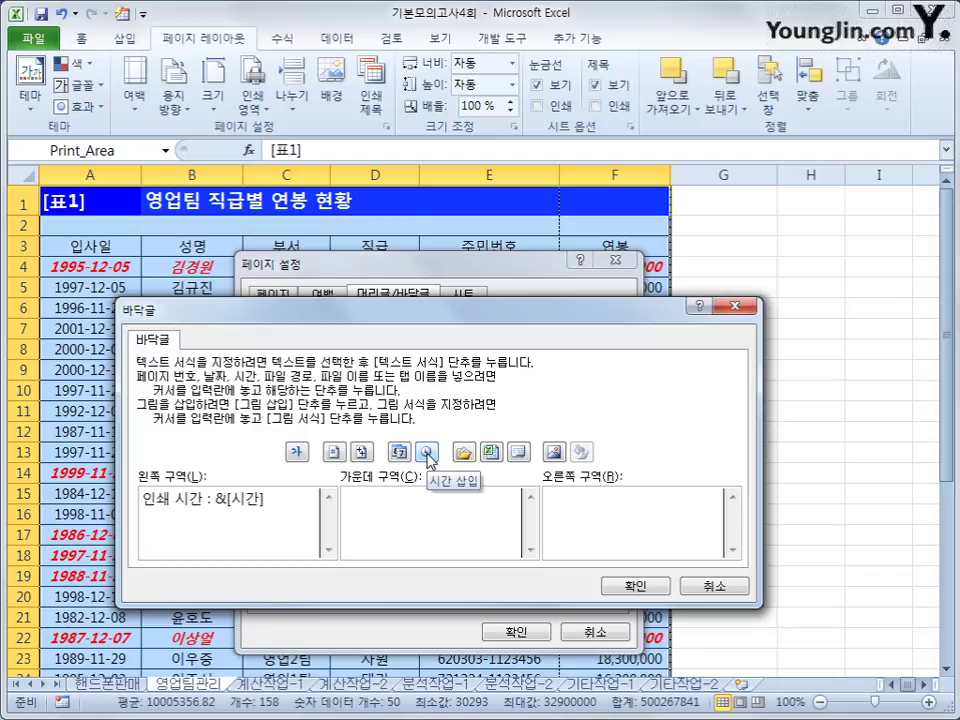
{"action": "left_click", "coordinate": [634, 586]}
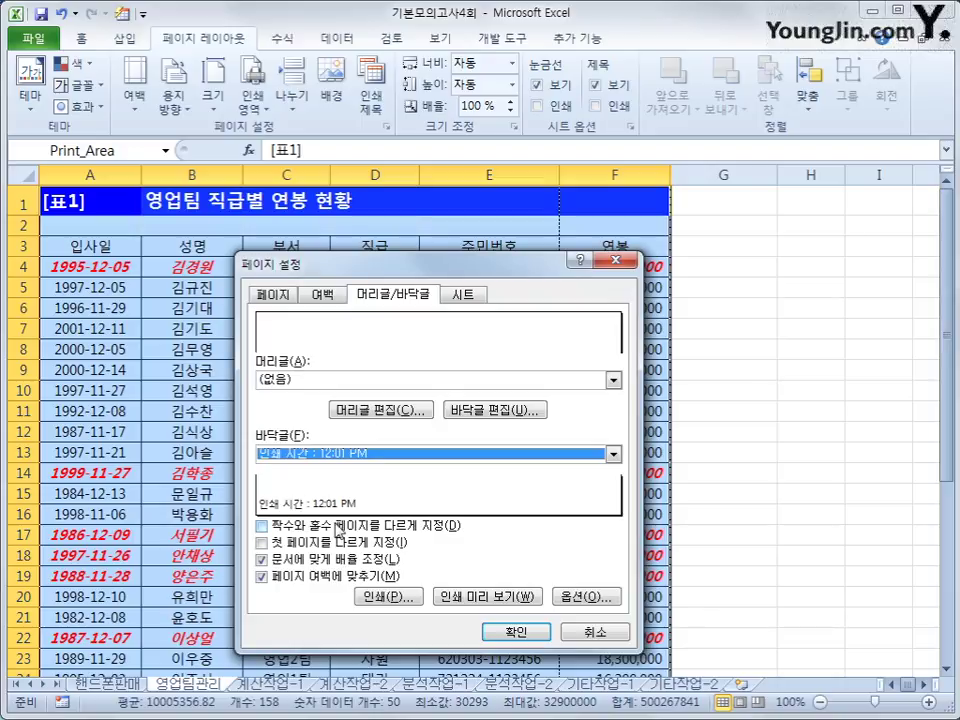
Preview the 영업팀관리 printout and review the margin, centring and footer settings in the page setup.
{"action": "left_click", "coordinate": [512, 600]}
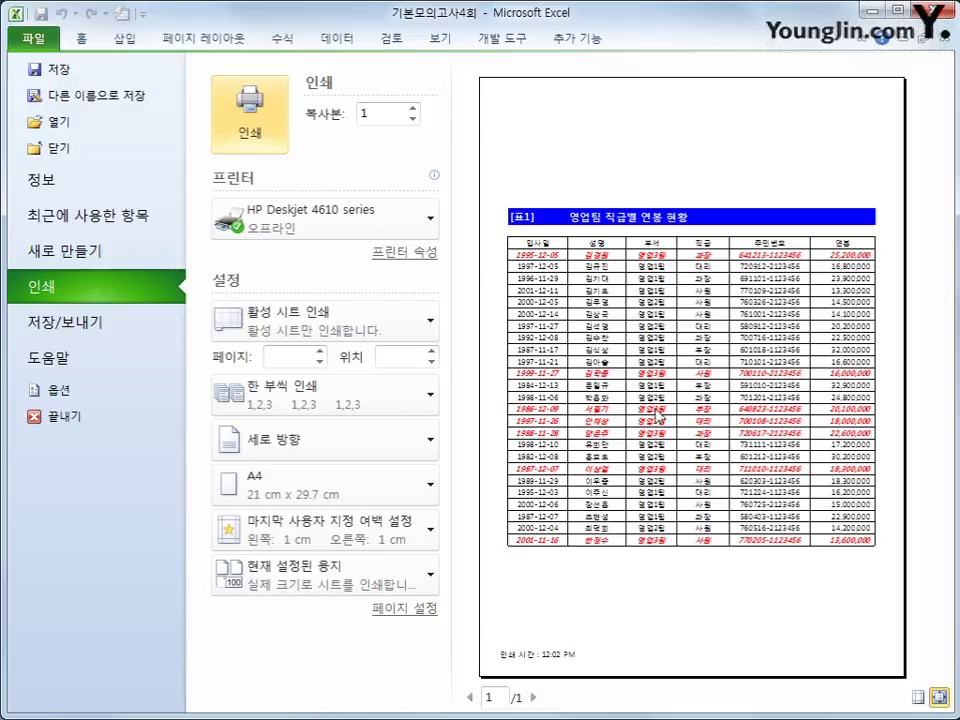
{"action": "left_click", "coordinate": [205, 38]}
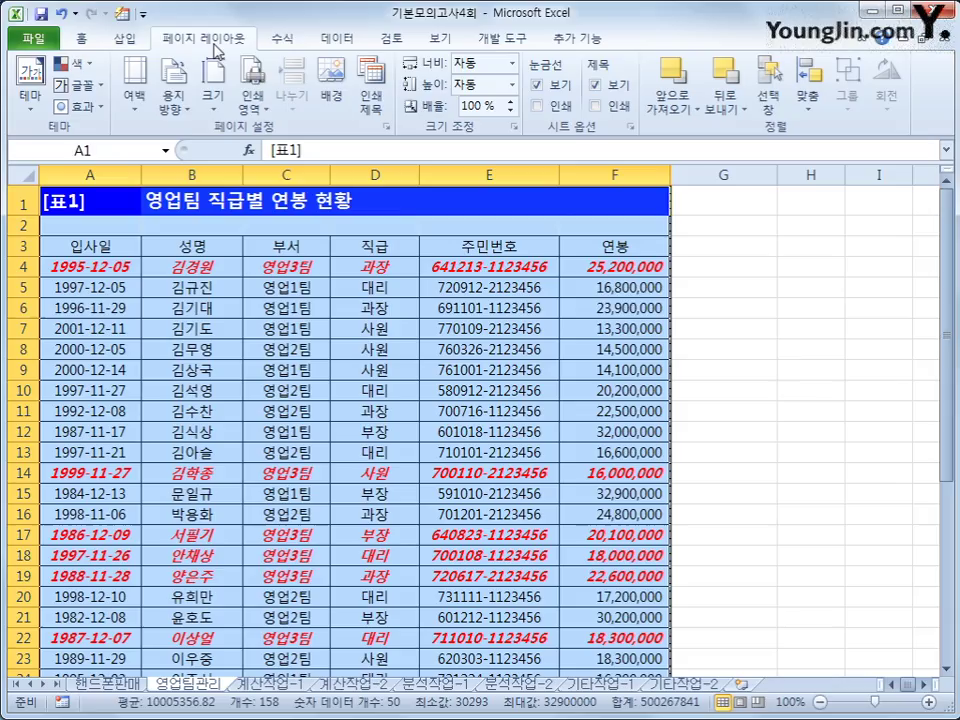
{"action": "left_click", "coordinate": [389, 134]}
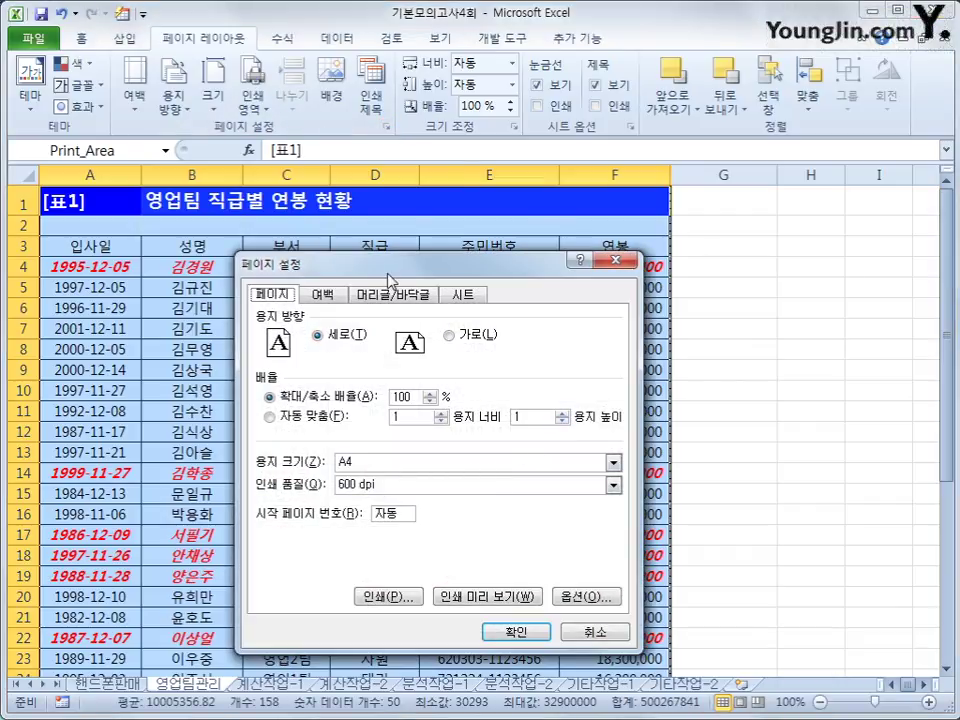
{"action": "left_click_drag", "start_coordinate": [385, 278], "coordinate": [388, 247]}
{"action": "left_click", "coordinate": [326, 260]}
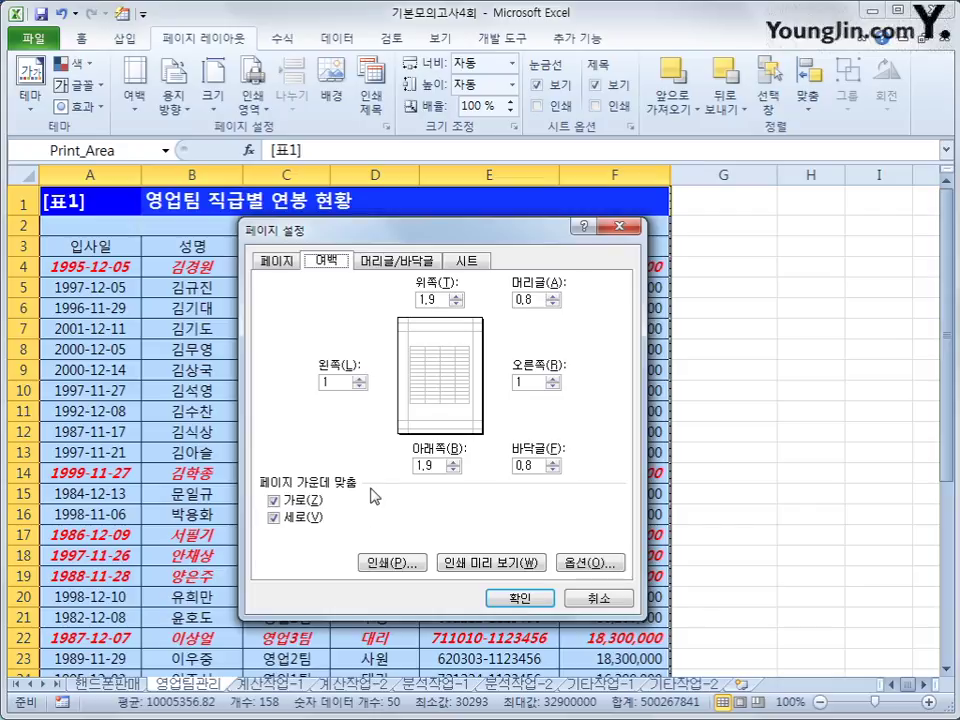
{"action": "left_click", "coordinate": [396, 260]}
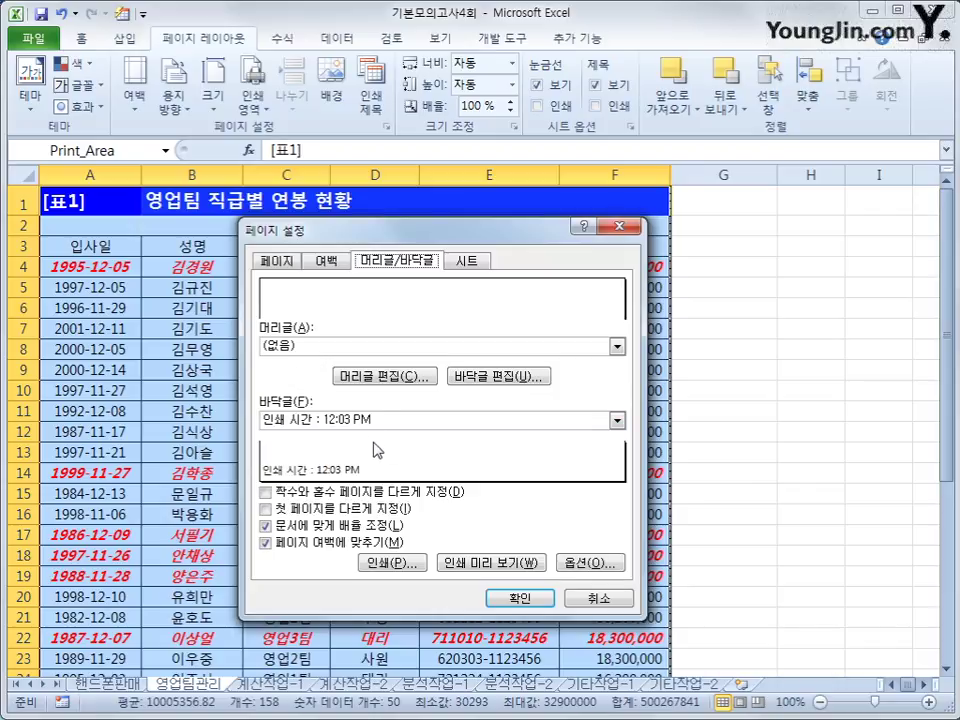
{"action": "left_click", "coordinate": [519, 598]}
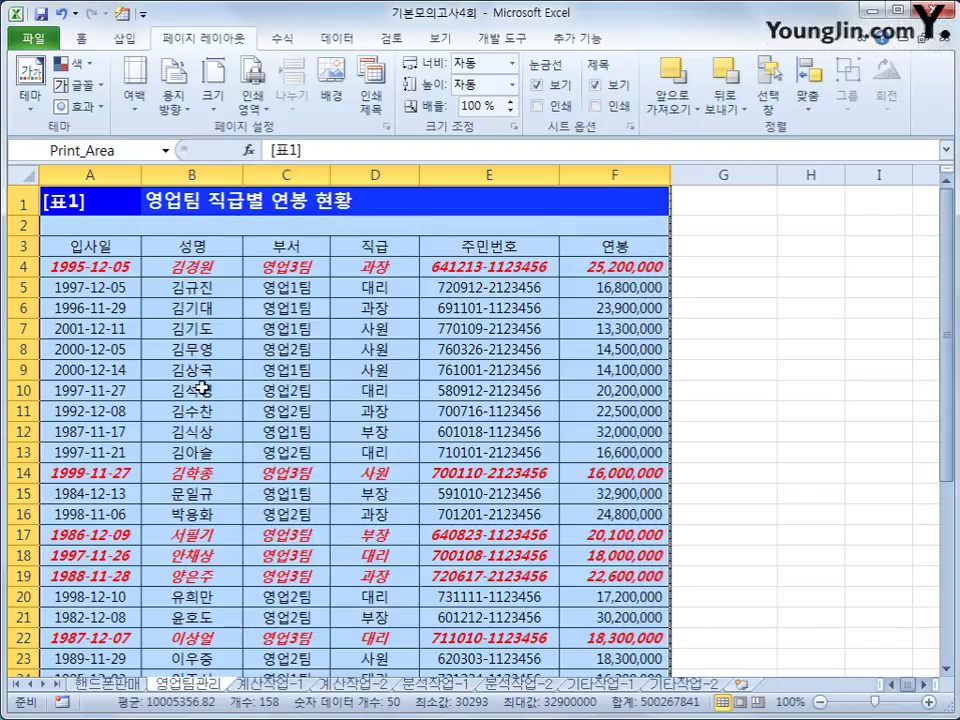
{"action": "left_click", "coordinate": [108, 210]}
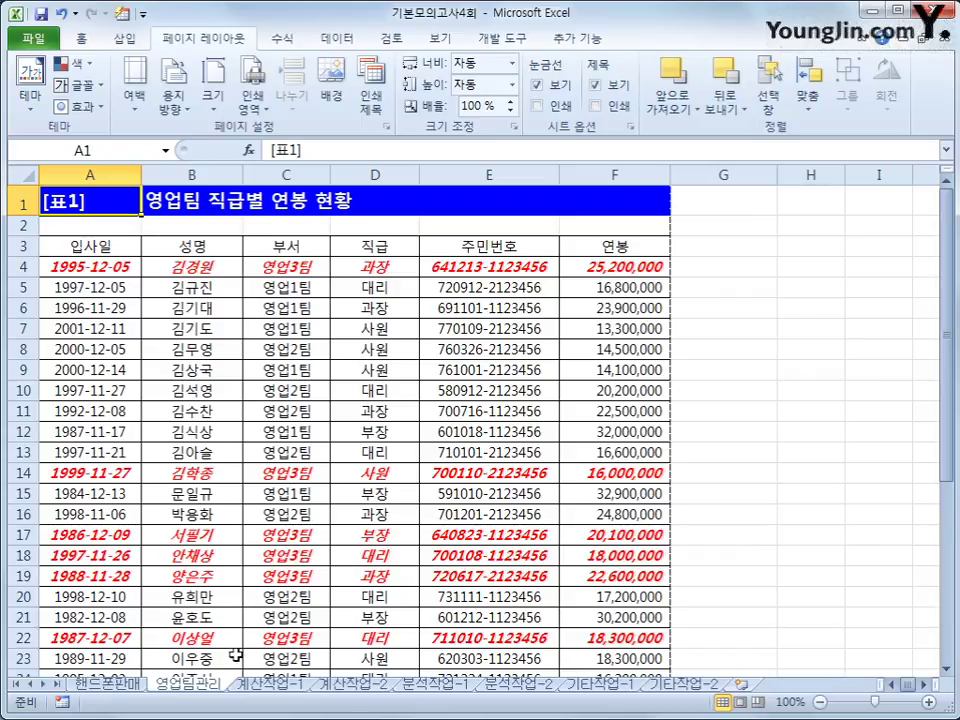
On the 계산작업-1 sheet, begin the first-rank CDMA formula in B3 of [표1] with =LARGE(if(.
{"action": "left_click", "coordinate": [268, 684]}
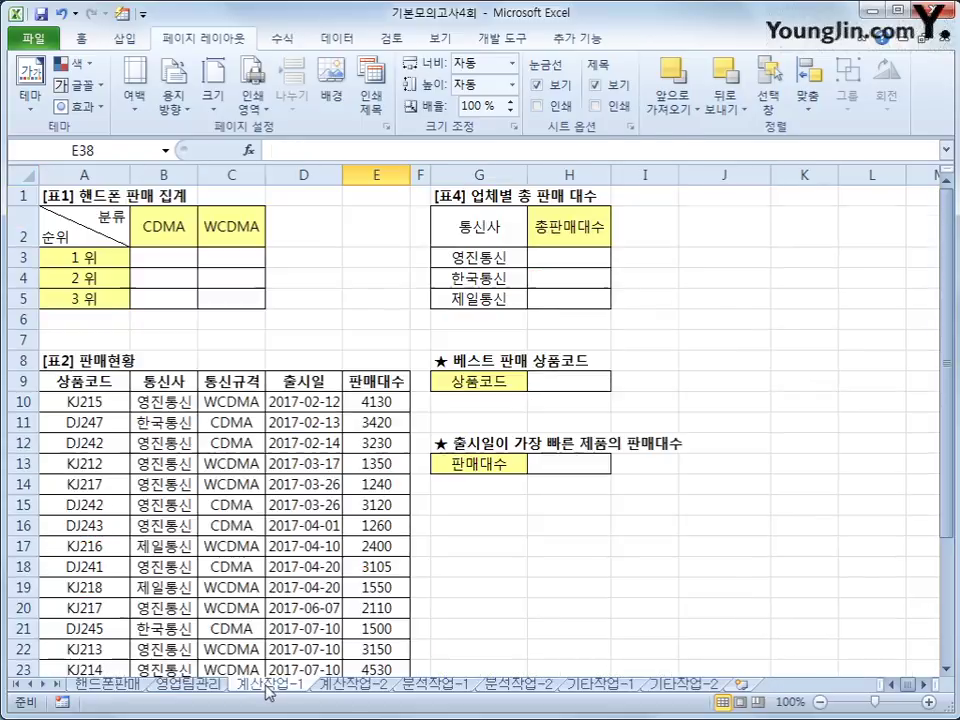
{"action": "left_click", "coordinate": [108, 240]}
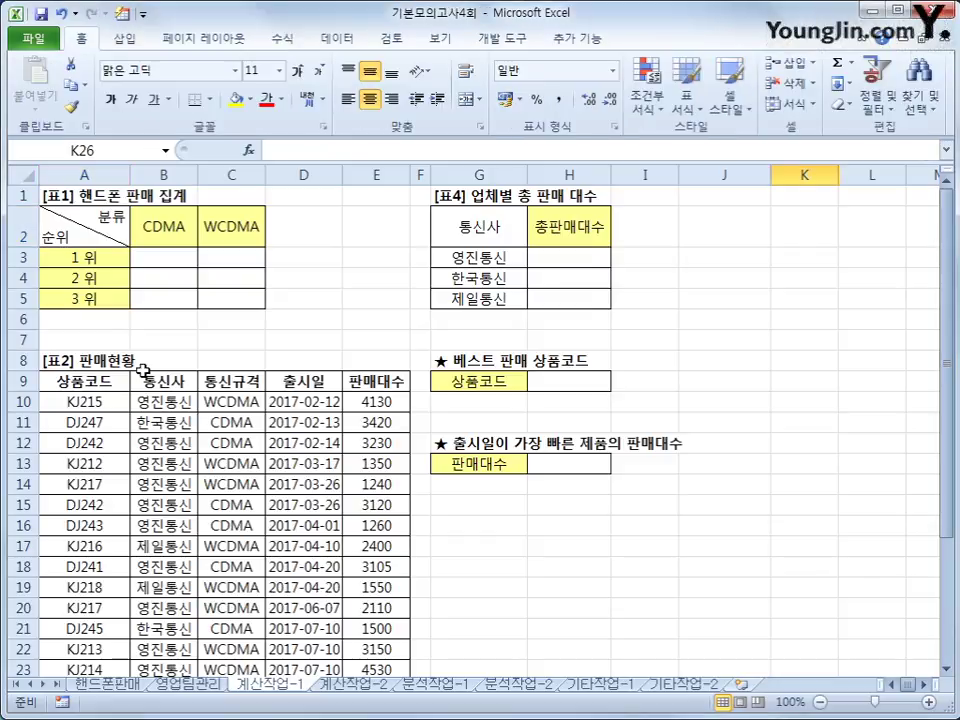
{"action": "left_click", "coordinate": [178, 255]}
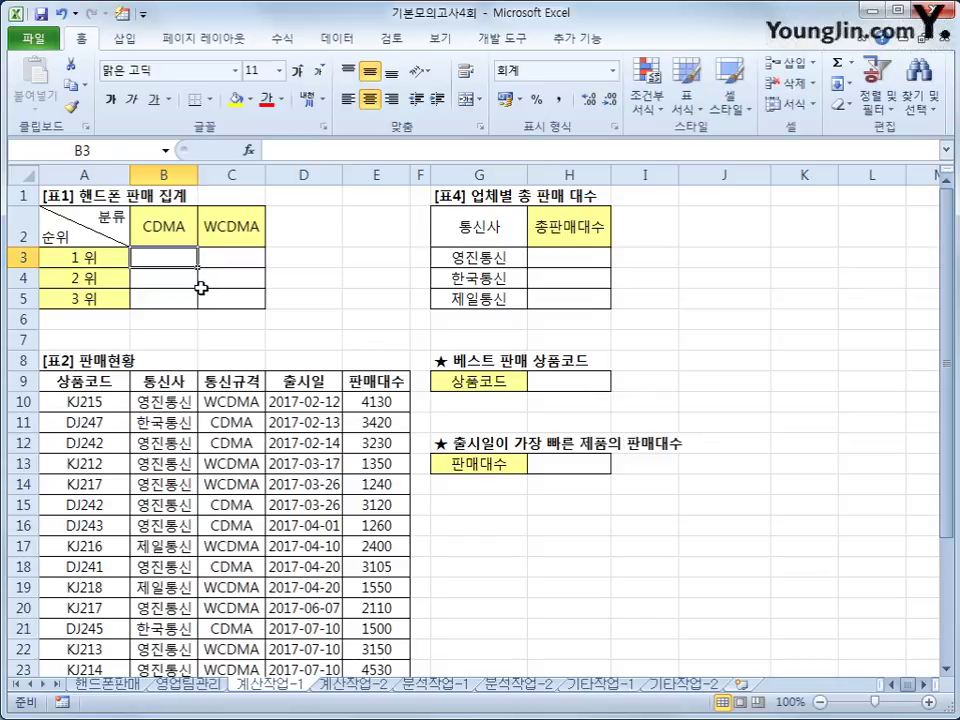
{"action": "type", "text": "="}
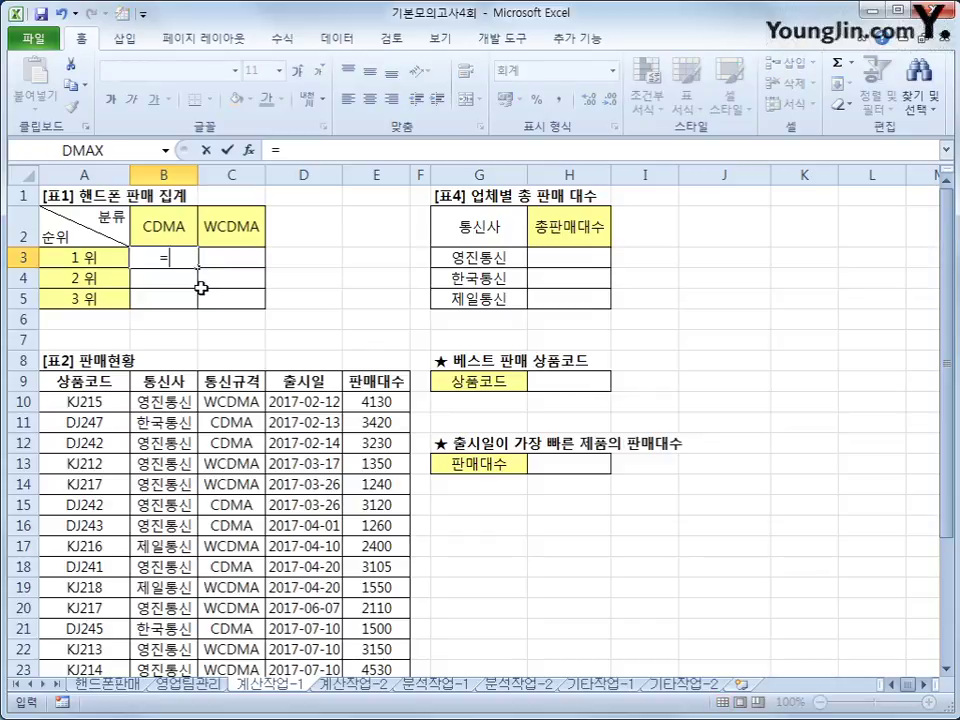
{"action": "type", "text": "la"}
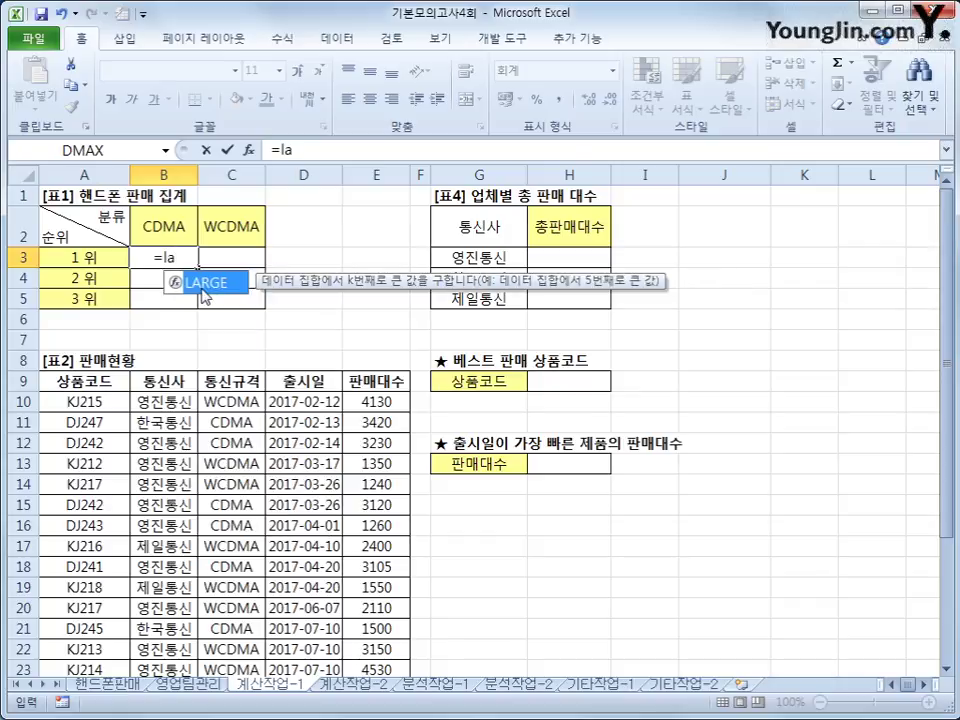
{"action": "double_click", "coordinate": [201, 285]}
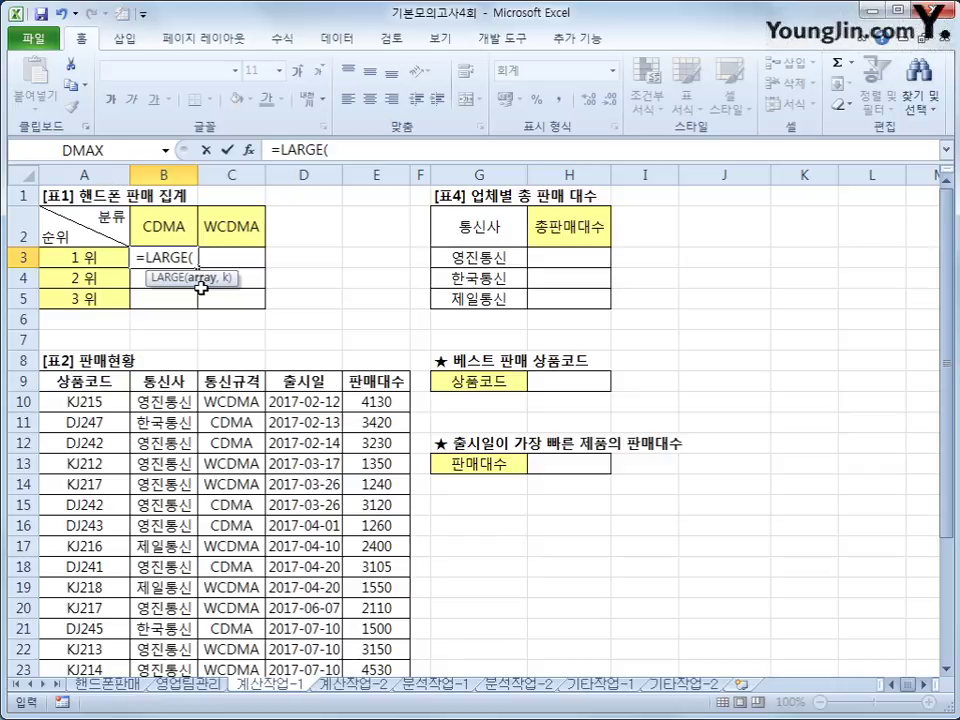
{"action": "type", "text": "if"}
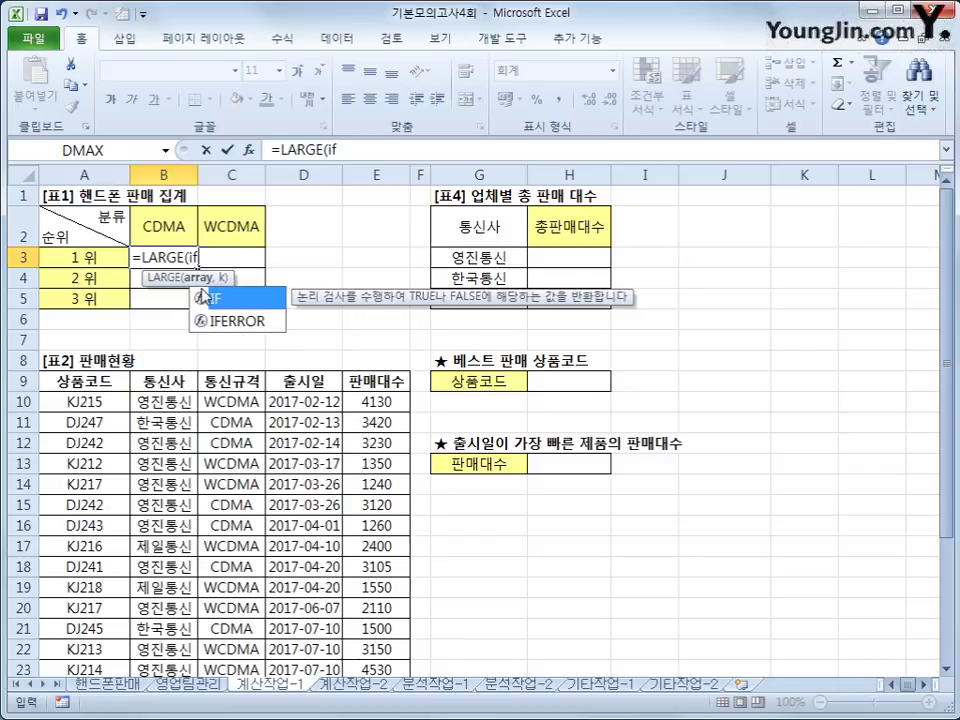
{"action": "type", "text": "("}
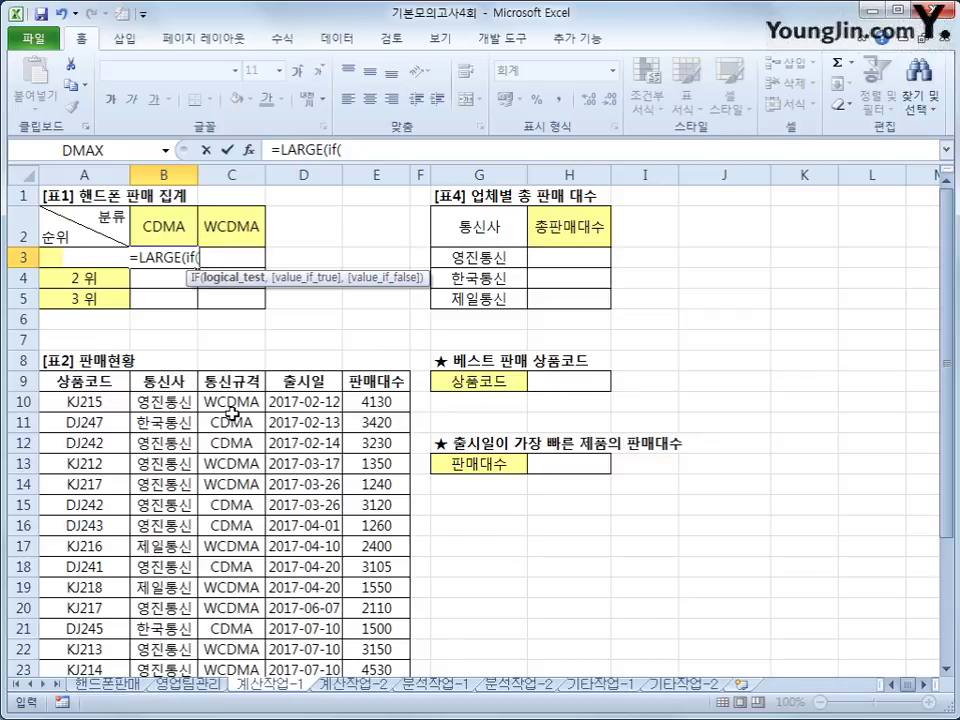
Add the IF condition $C$10:$C$30=B$2 to the B3 formula, comparing 통신규격 with the column heading, followed by a comma.
{"action": "left_click_drag", "start_coordinate": [232, 410], "coordinate": [226, 636]}
{"action": "key", "text": "F4"}
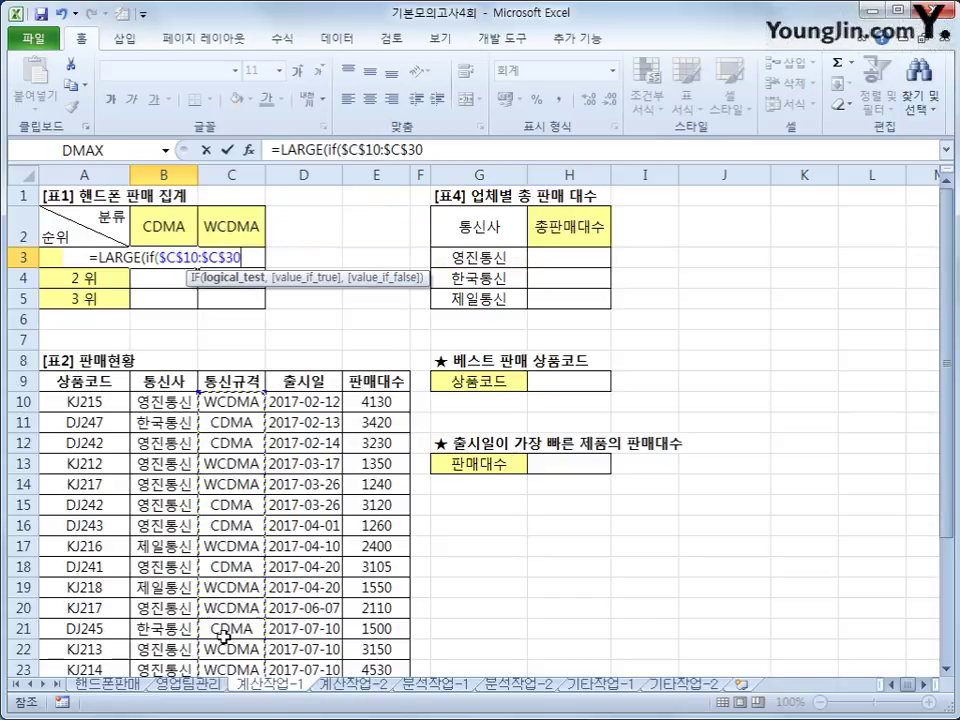
{"action": "type", "text": "="}
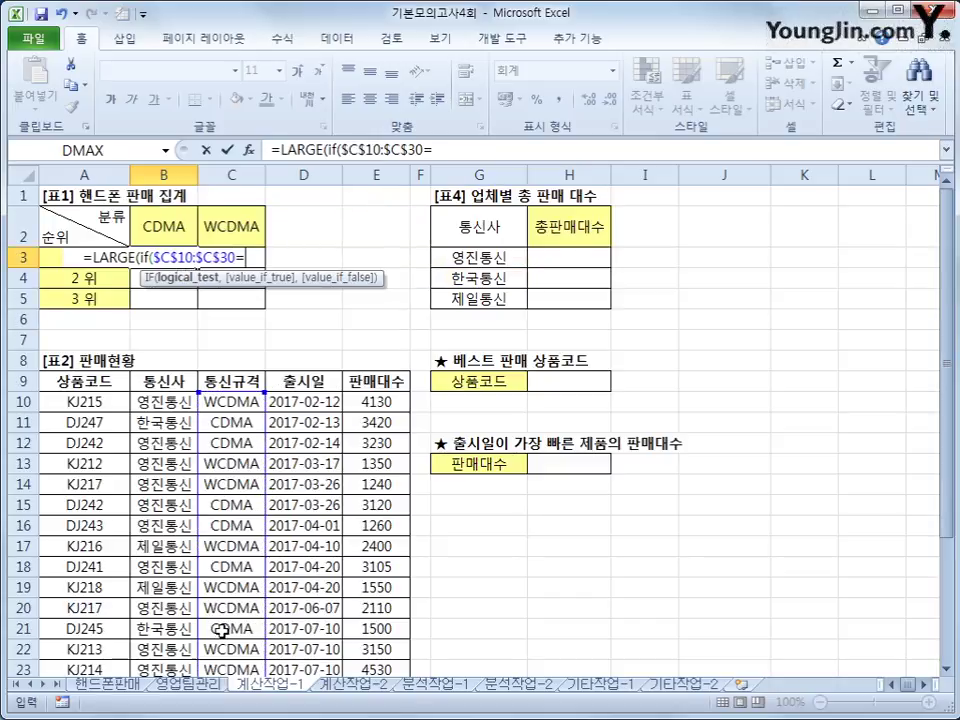
{"action": "left_click", "coordinate": [180, 229]}
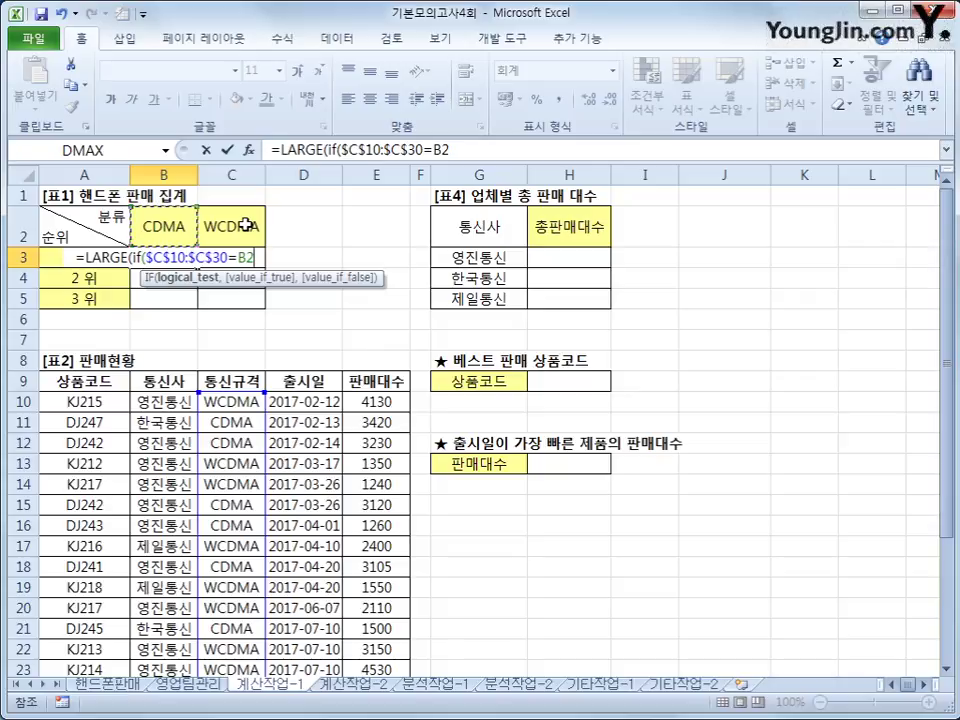
{"action": "key", "text": "F4"}
{"action": "key", "text": "F4"}
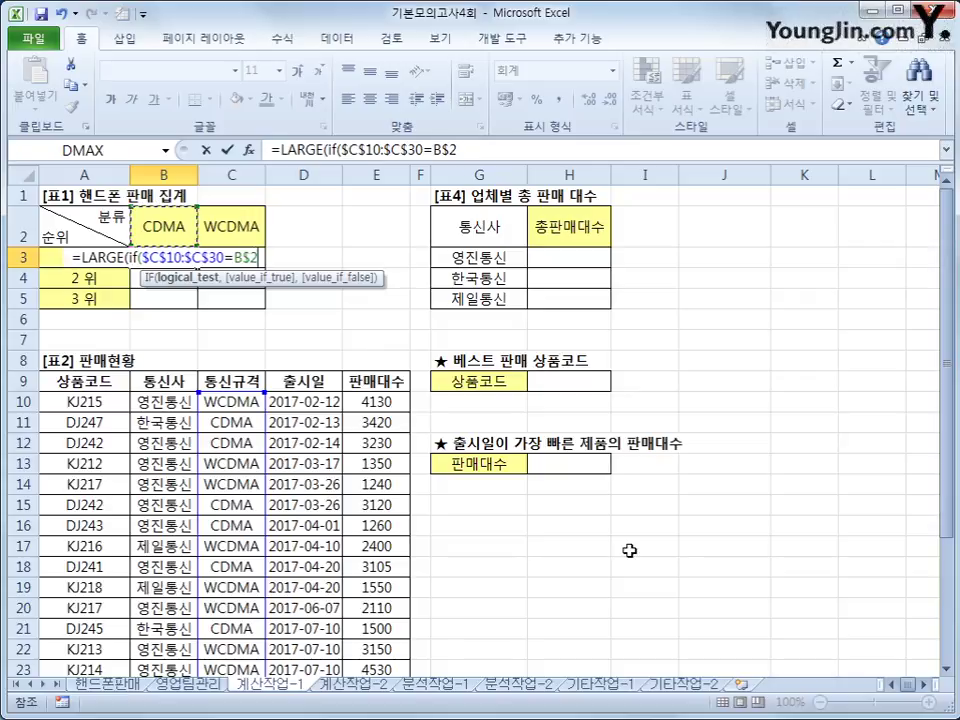
{"action": "type", "text": ","}
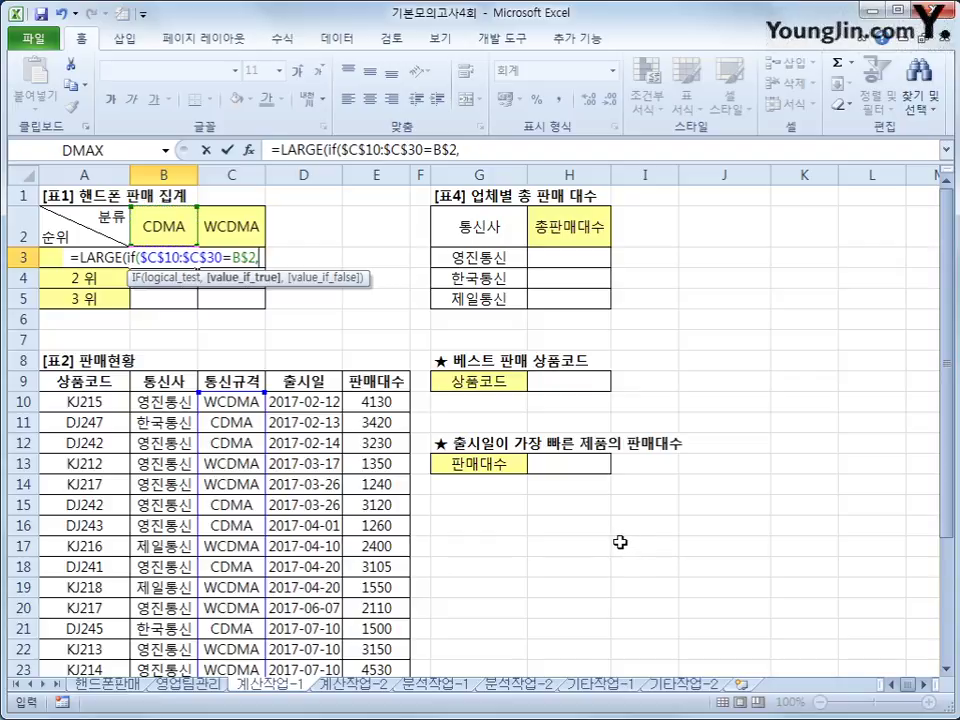
Add the 판매대수 range $E$10:$E$30 as the value if true and close the IF function.
{"action": "left_click_drag", "start_coordinate": [372, 404], "coordinate": [383, 628]}
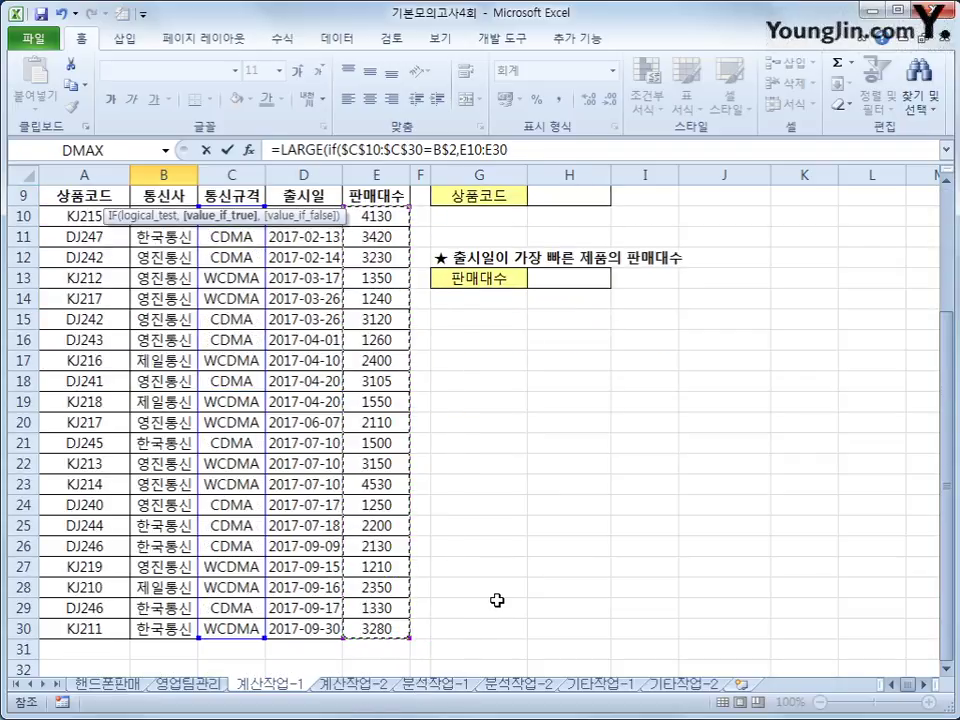
{"action": "key", "text": "F4"}
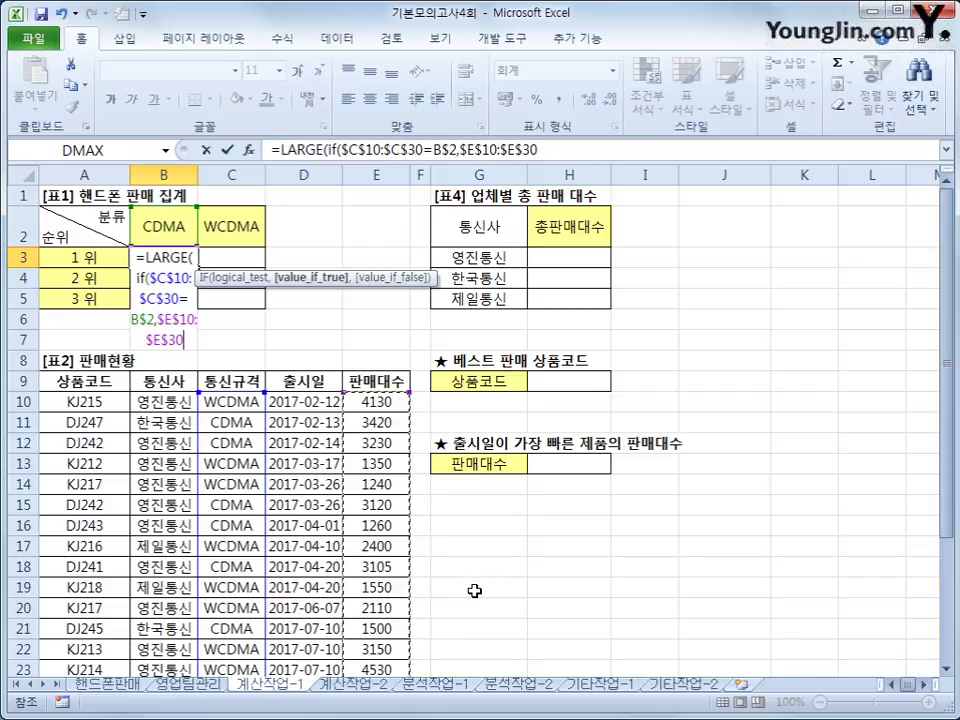
{"action": "type", "text": ")"}
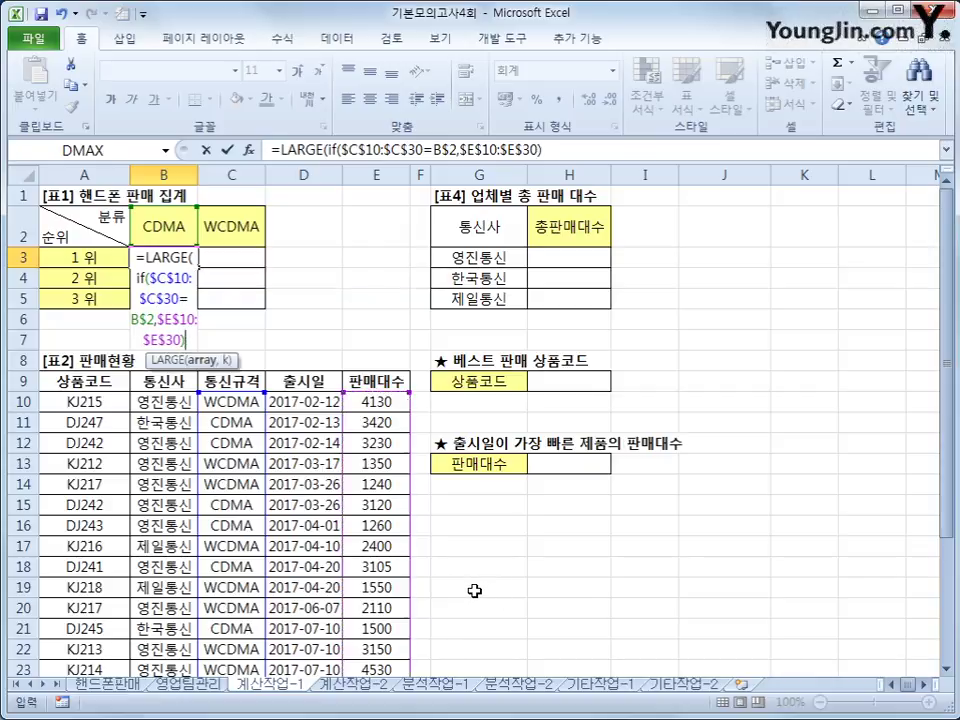
Add $A3 as the LARGE rank argument, enter B3 as an array formula, and fill it across B3:C5 of [표1].
{"action": "type", "text": ","}
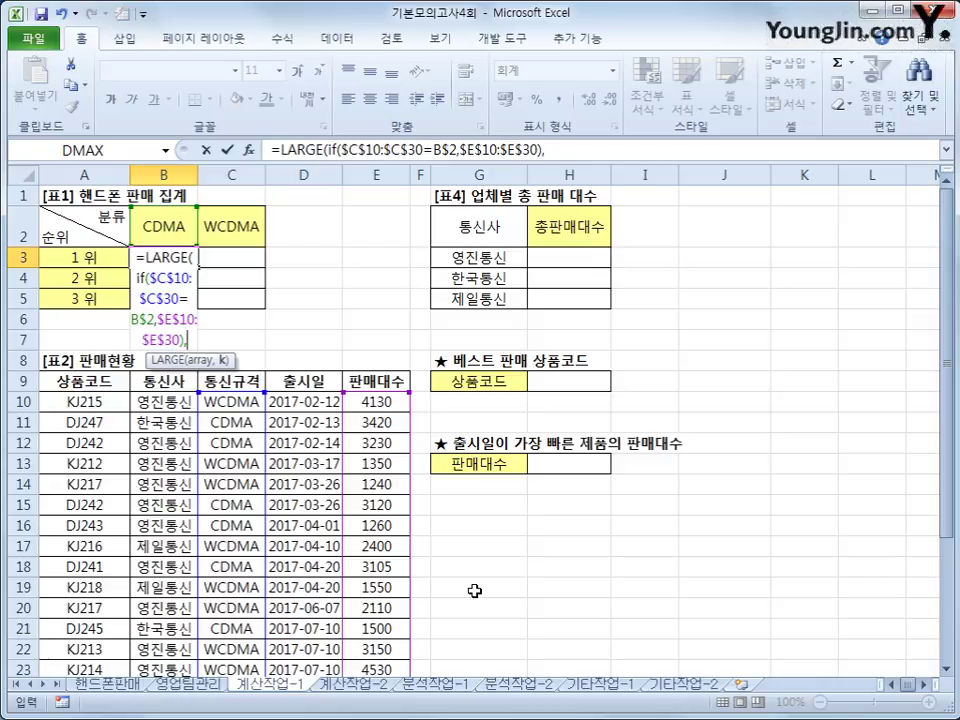
{"action": "key", "text": "Left"}
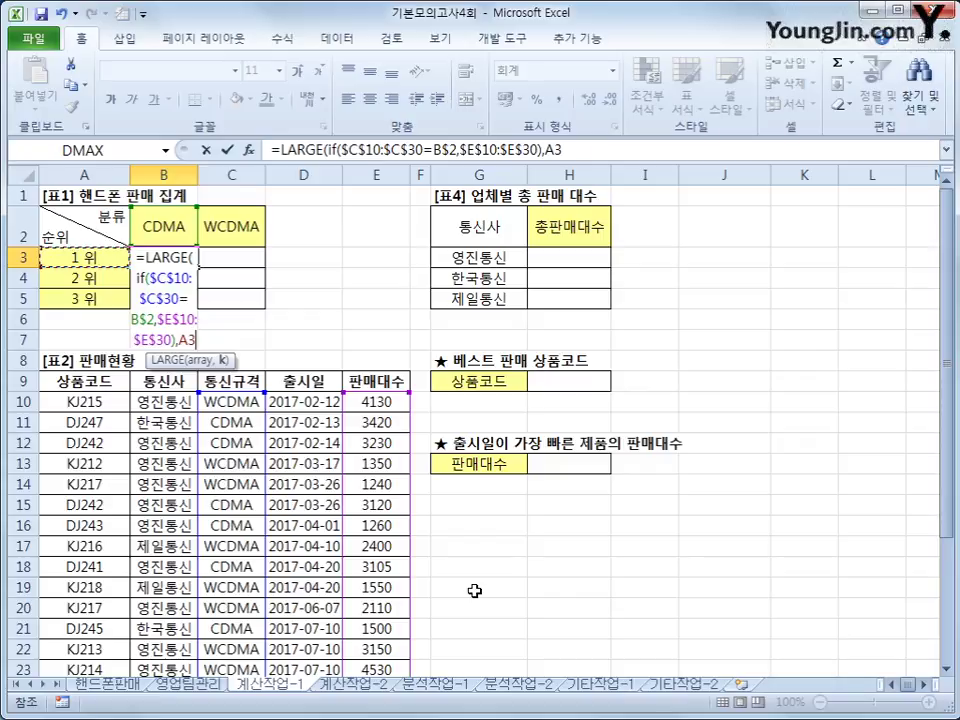
{"action": "key", "text": "F4"}
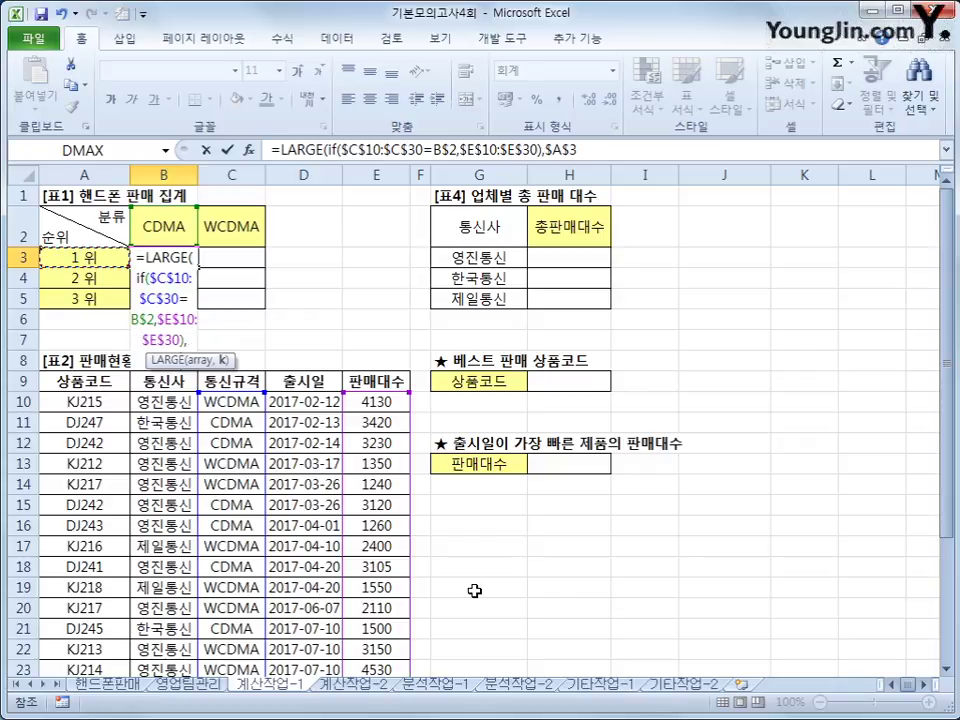
{"action": "key", "text": "F4"}
{"action": "key", "text": "F4"}
{"action": "key", "text": "F4"}
{"action": "type", "text": ")"}
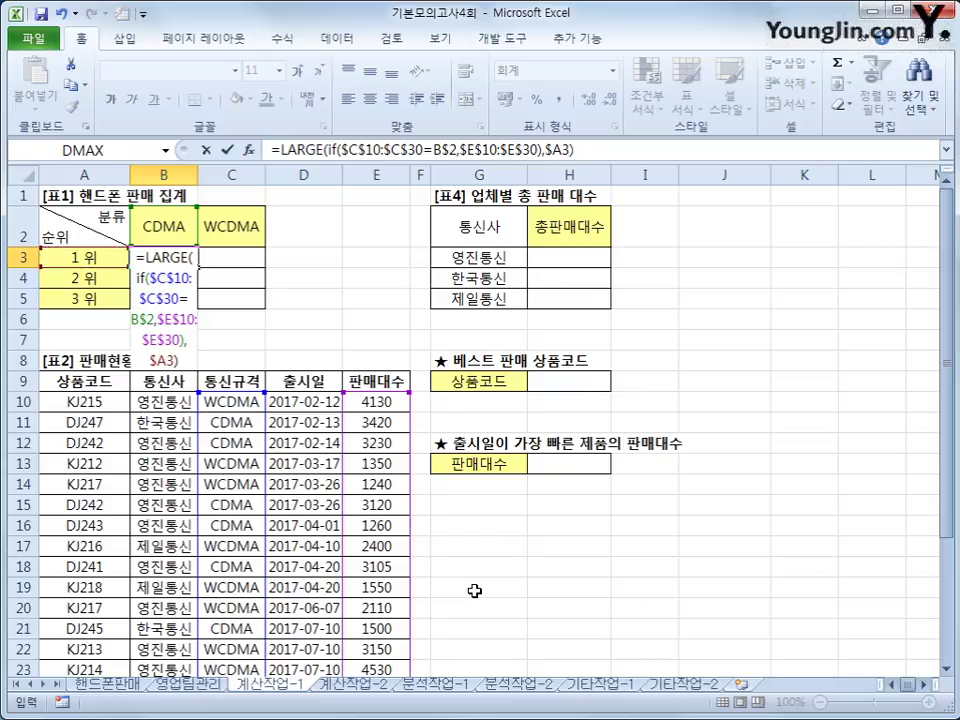
{"action": "key", "text": "ctrl+shift+Return"}
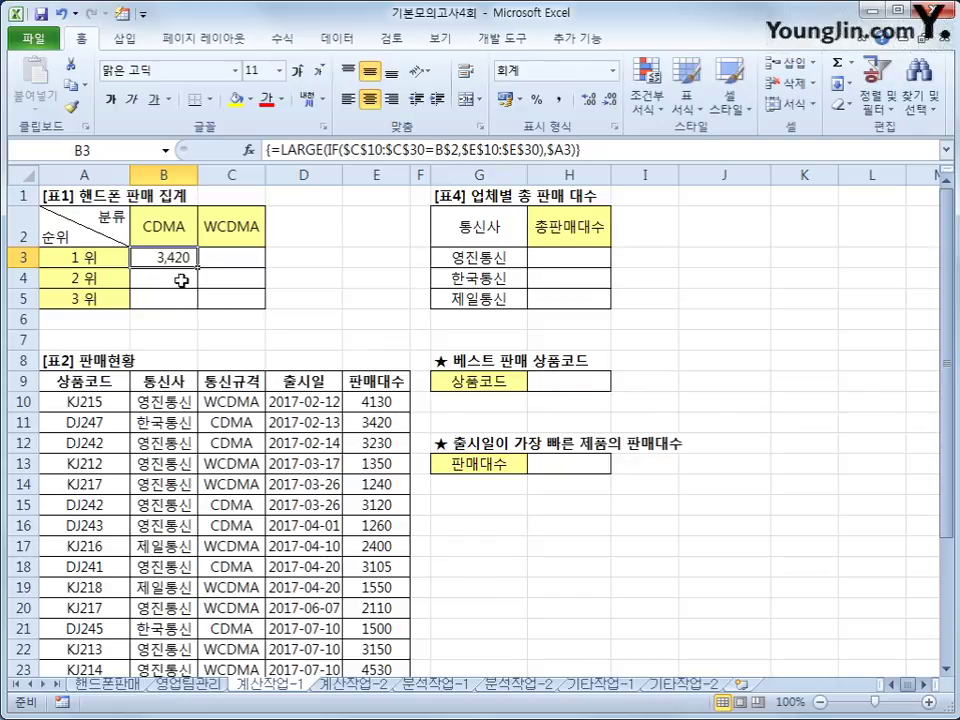
{"action": "left_click_drag", "start_coordinate": [197, 268], "coordinate": [253, 311]}
{"action": "left_click", "coordinate": [250, 302]}
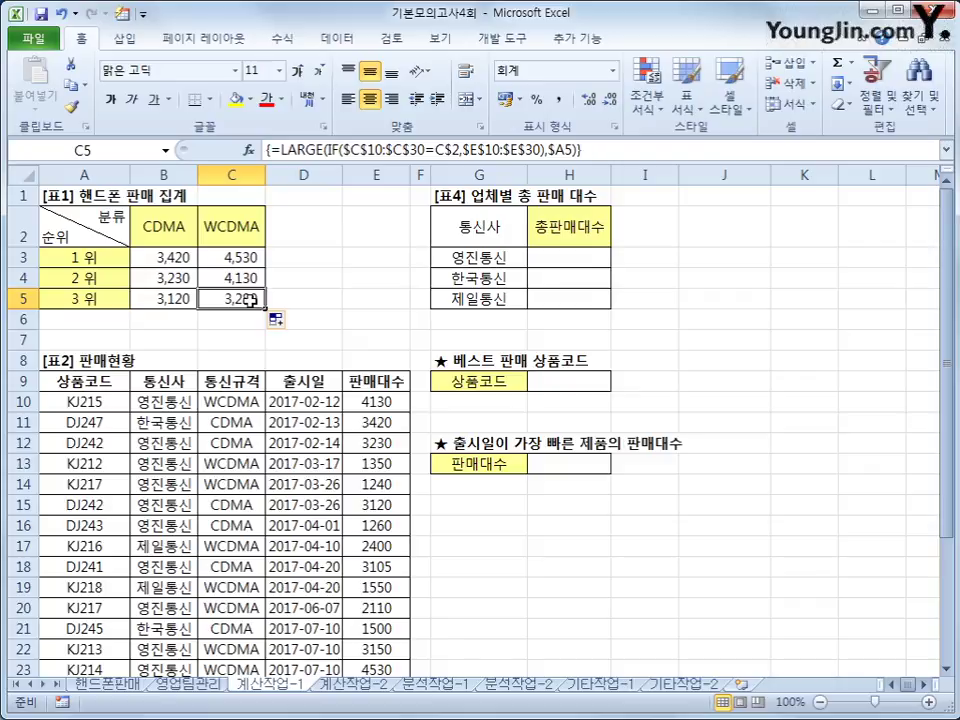
In H3 of [표4], begin a SUM formula with the 통신사 condition ($B$10:$B$30=G3).
{"action": "left_click", "coordinate": [573, 256]}
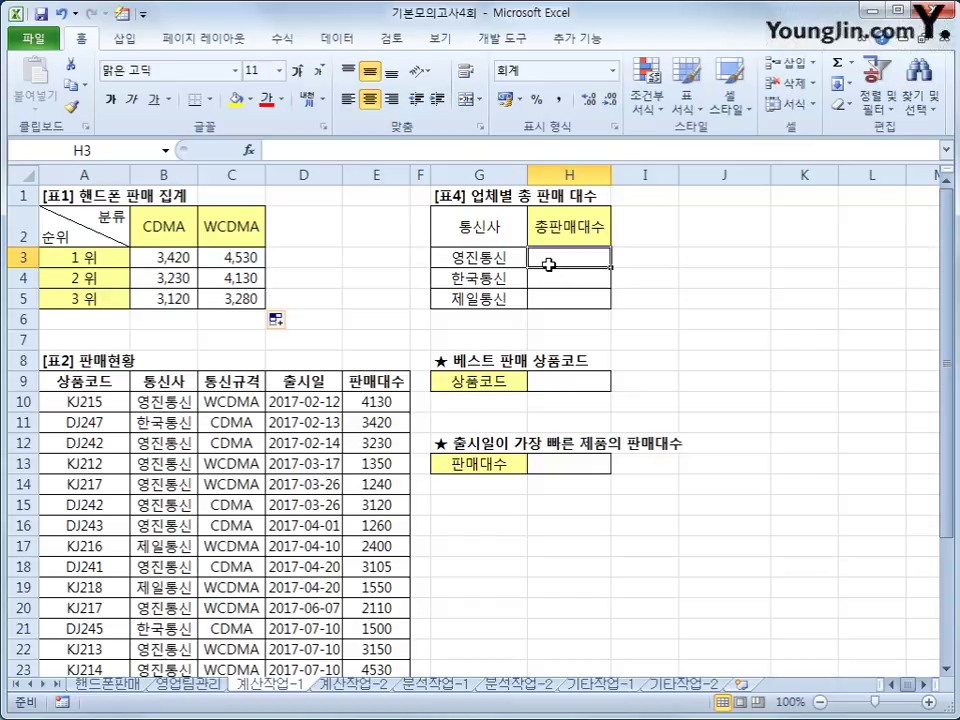
{"action": "type", "text": "=sumz"}
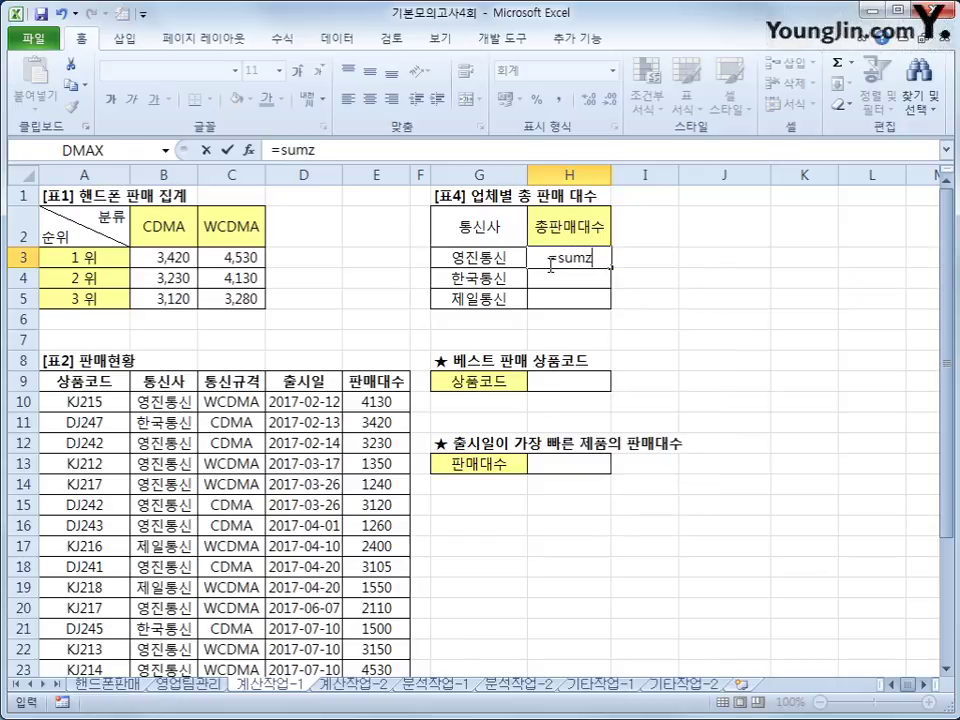
{"action": "key", "text": "BackSpace"}
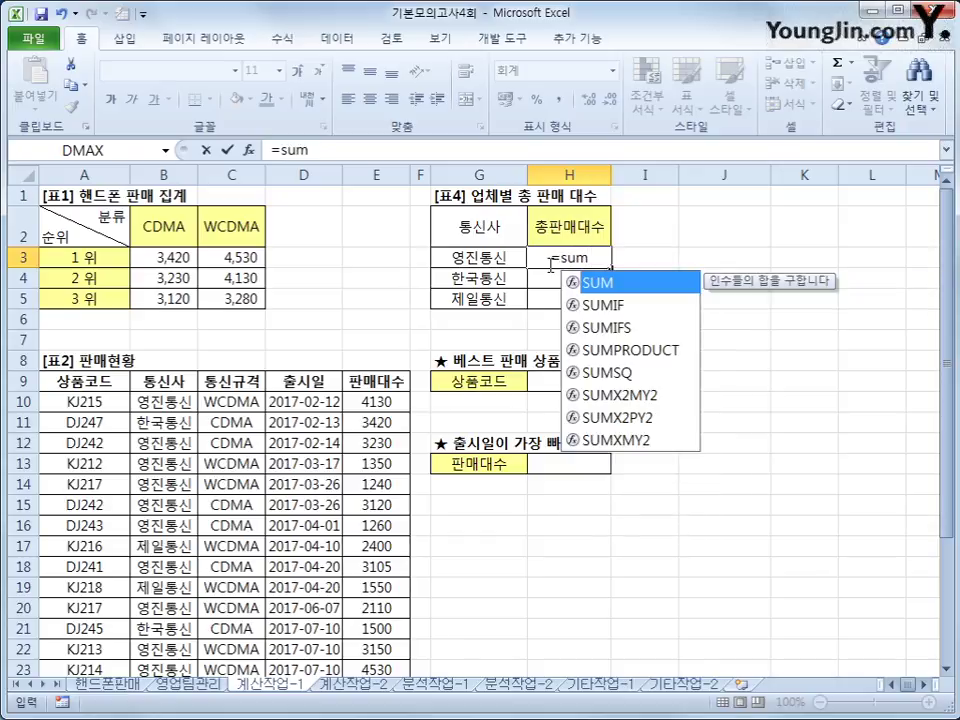
{"action": "key", "text": "Tab"}
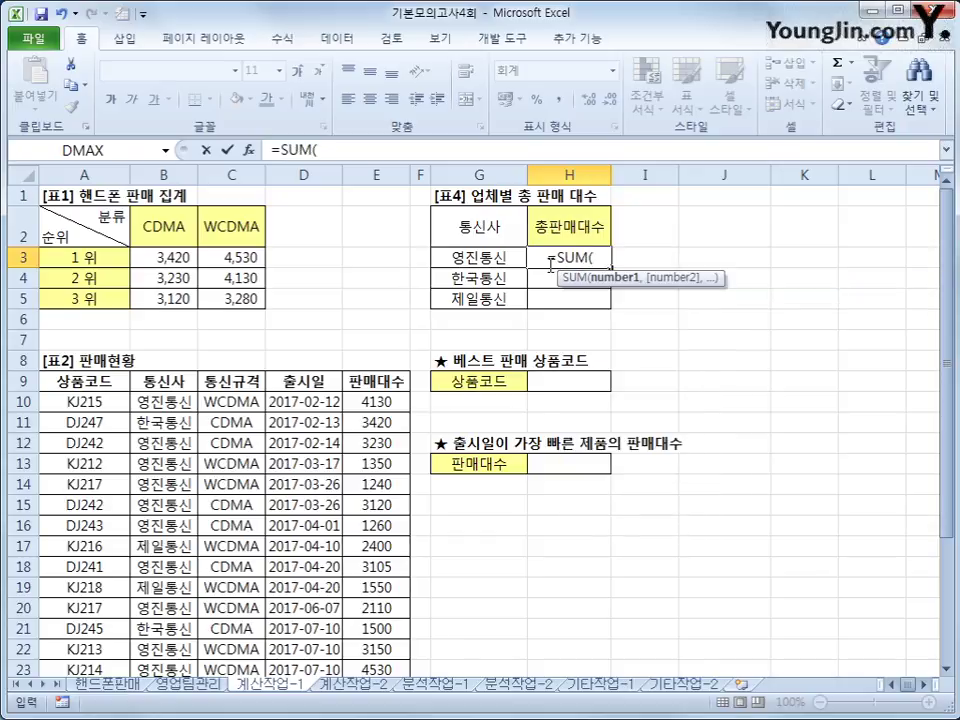
{"action": "type", "text": "("}
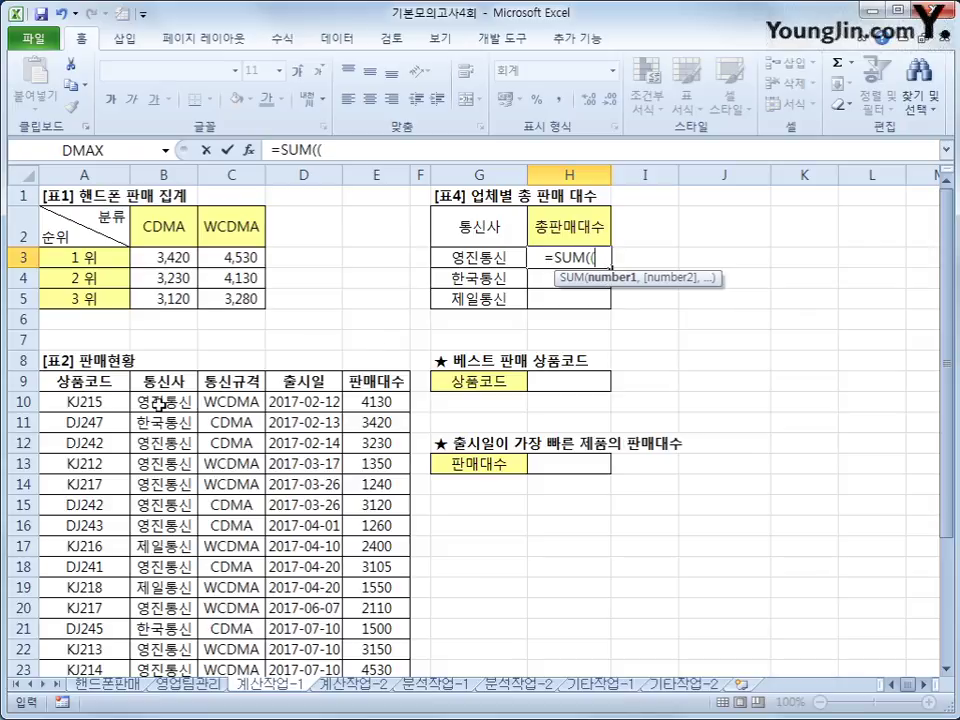
{"action": "left_click_drag", "start_coordinate": [160, 404], "coordinate": [172, 603]}
{"action": "key", "text": "F4"}
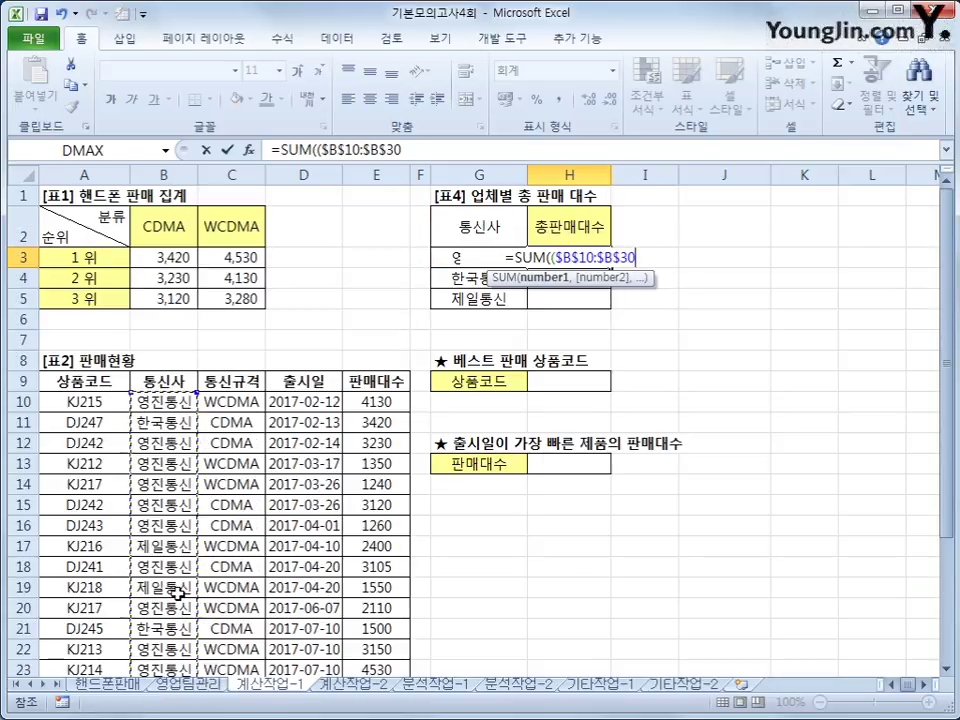
{"action": "type", "text": "="}
{"action": "key", "text": "Left"}
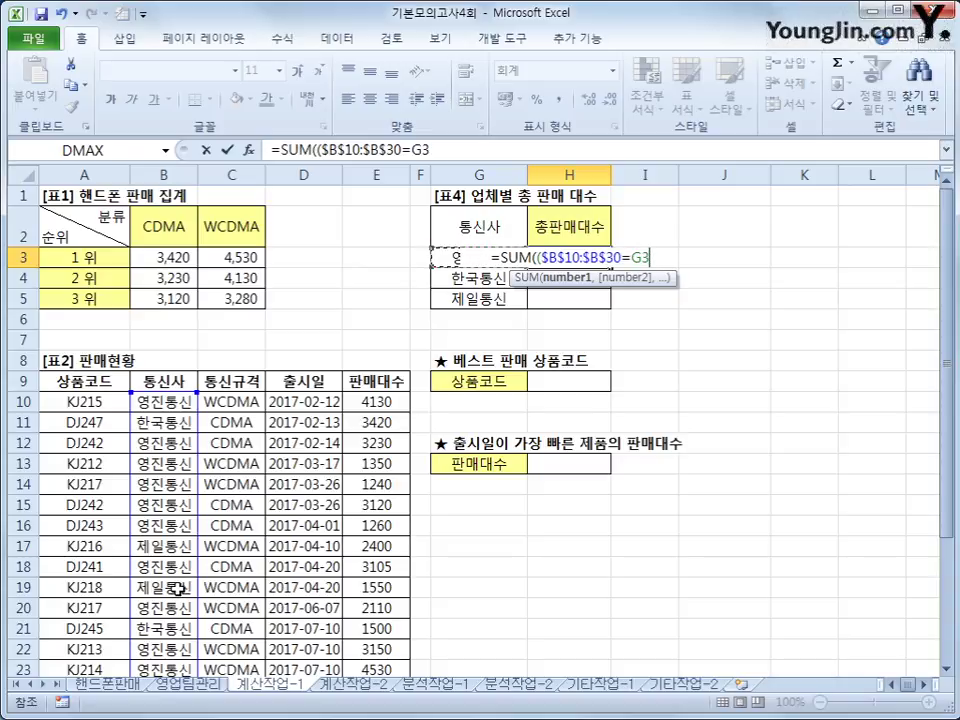
{"action": "type", "text": ")"}
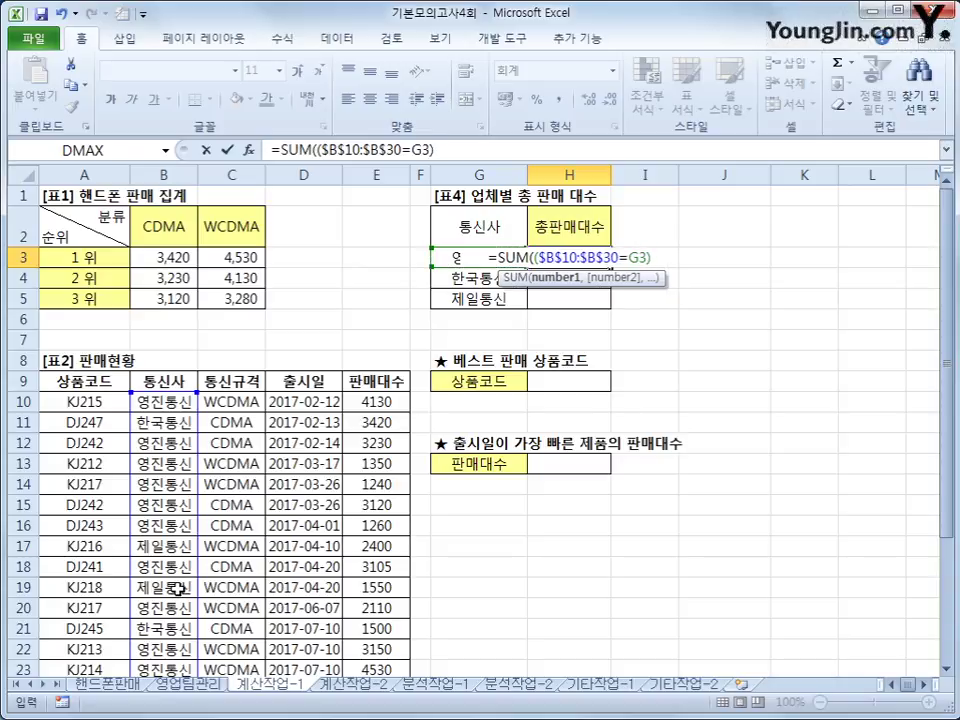
Complete H3 as an array formula by multiplying the condition by the 판매대수 range $E$10:$E$30, and fill it down to H5.
{"action": "type", "text": "*"}
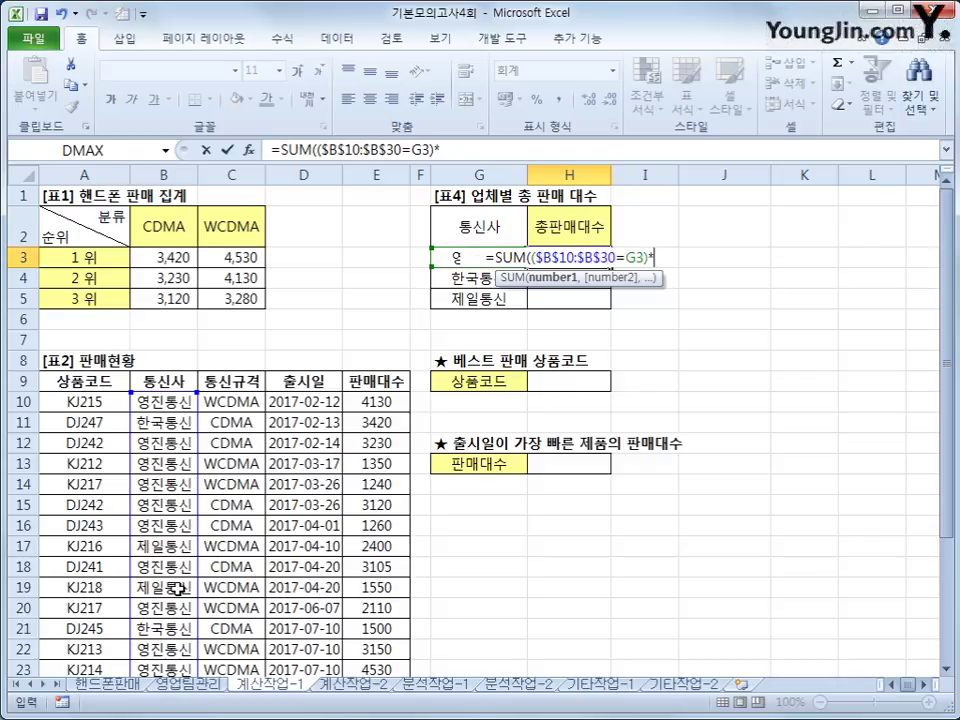
{"action": "left_click_drag", "start_coordinate": [376, 401], "coordinate": [398, 612]}
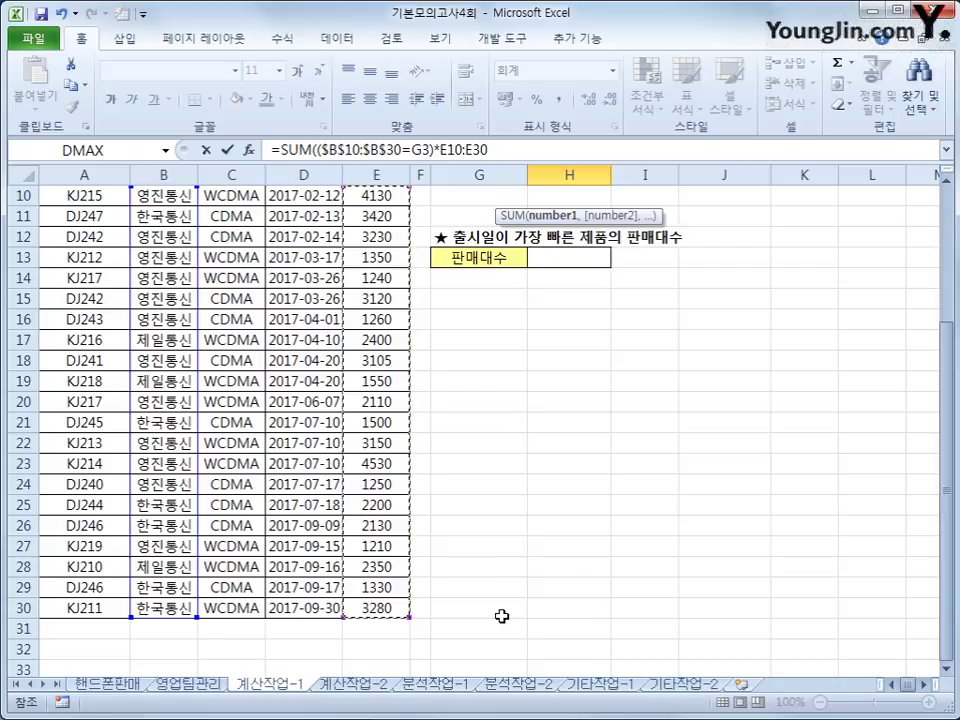
{"action": "key", "text": "F4"}
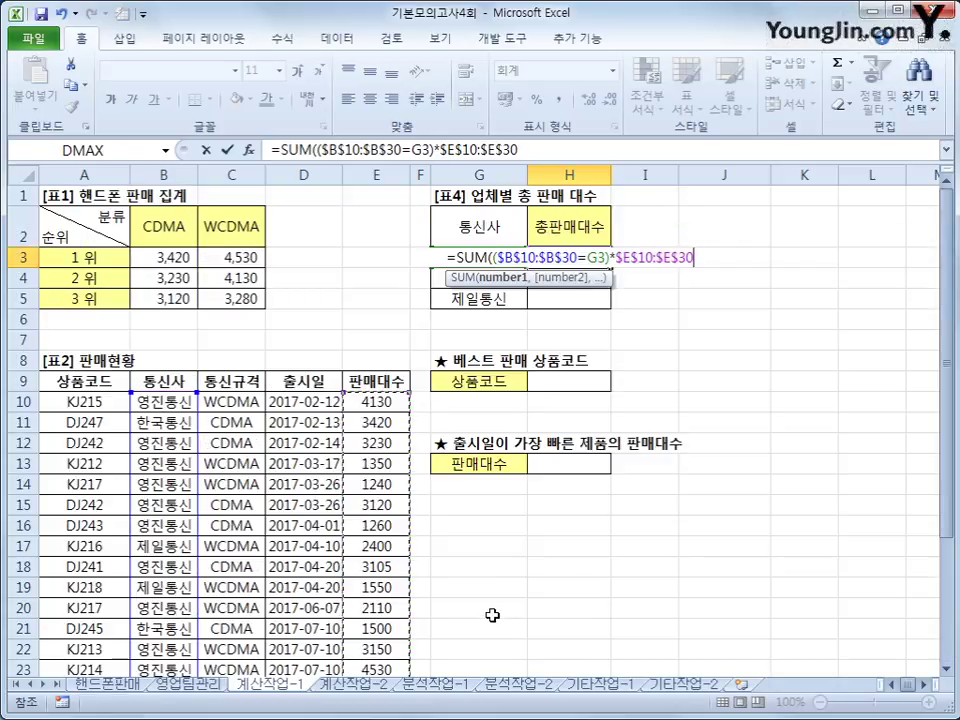
{"action": "type", "text": ")"}
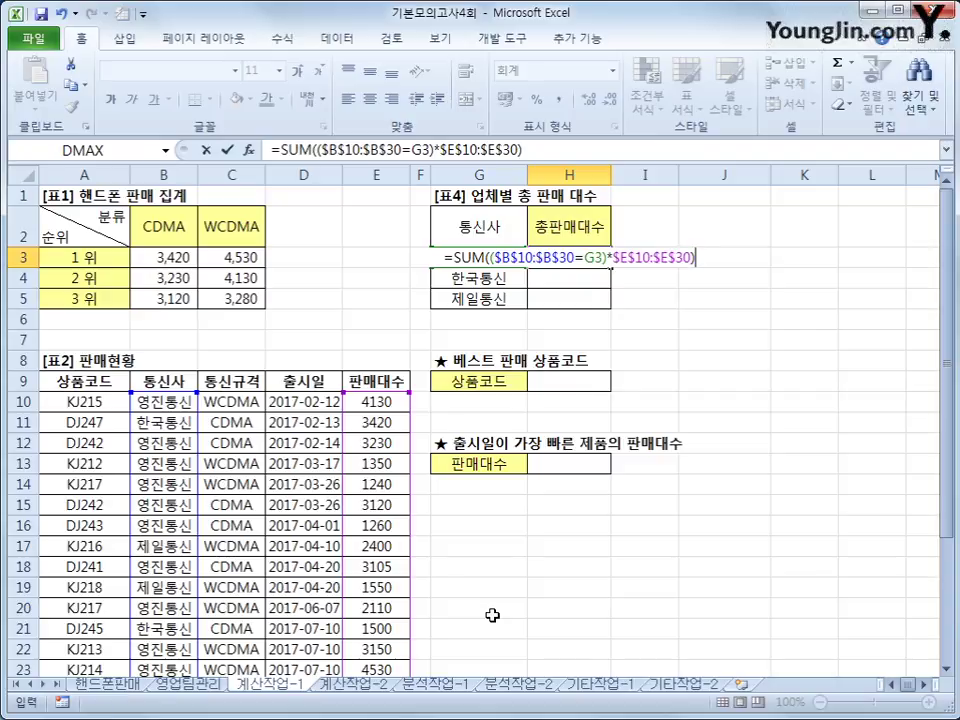
{"action": "key", "text": "ctrl+shift+Return"}
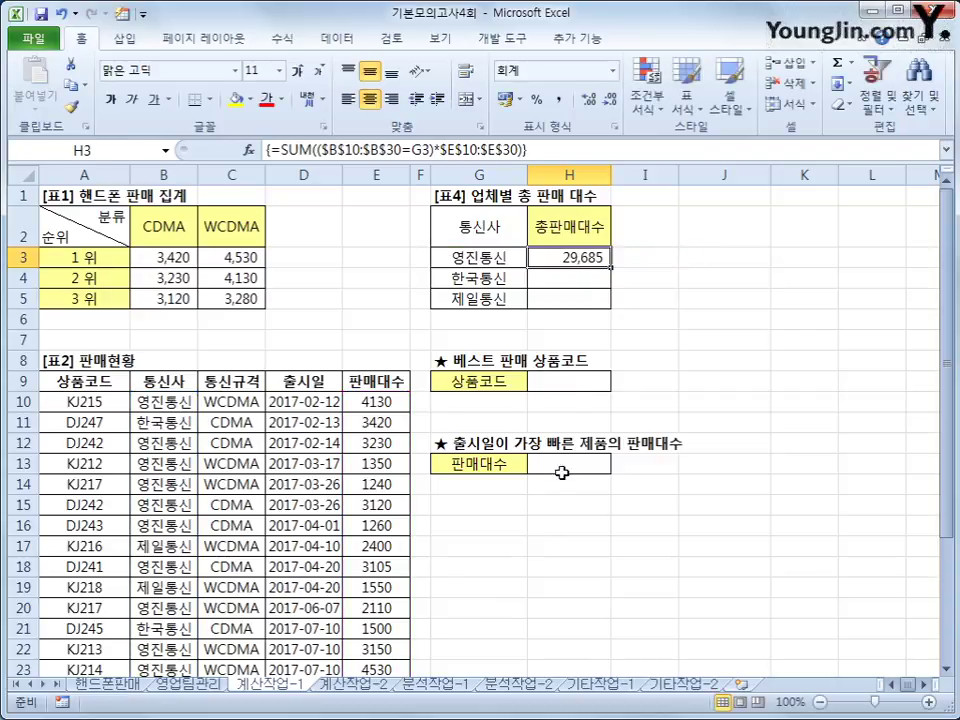
{"action": "left_click_drag", "start_coordinate": [610, 267], "coordinate": [598, 306]}
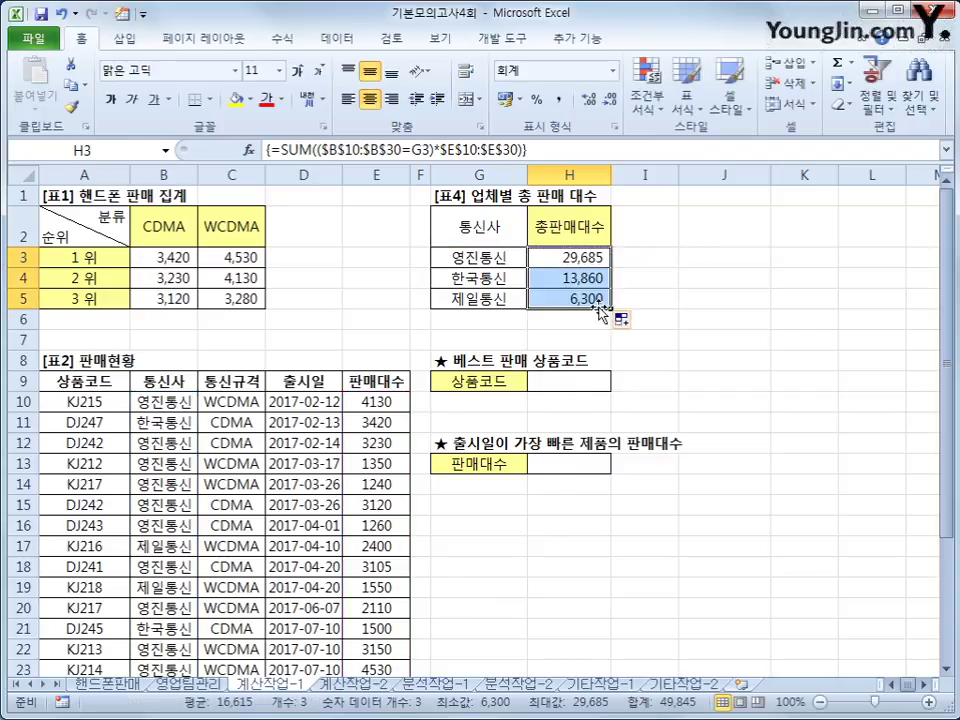
{"action": "left_click", "coordinate": [588, 302]}
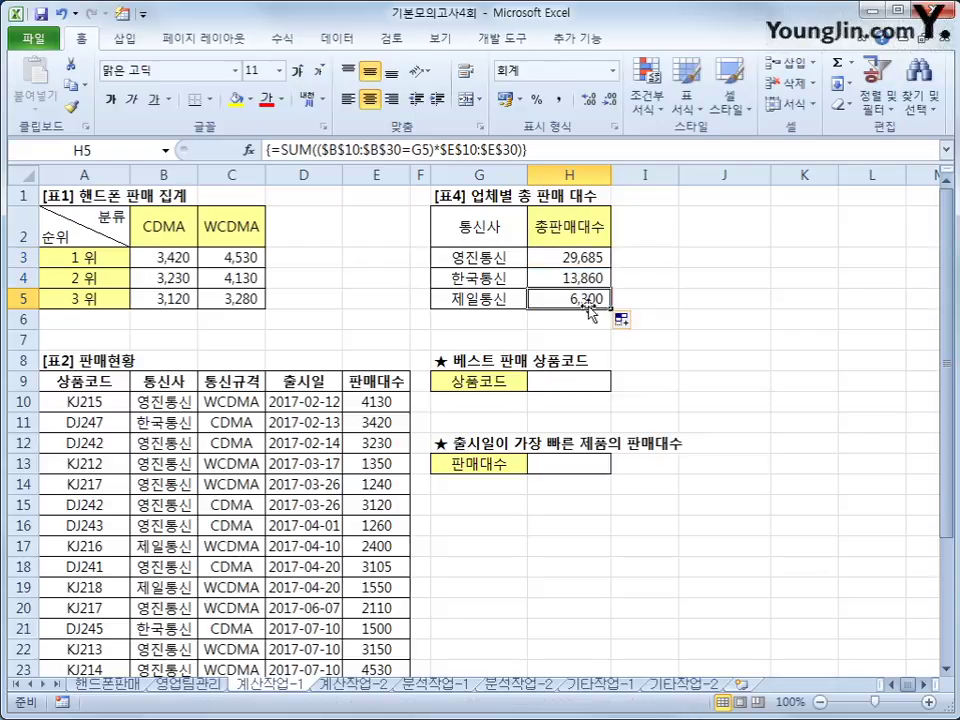
In H9, begin the best-selling 상품코드 formula with INDEX over A10:A30, followed by a comma.
{"action": "left_click", "coordinate": [546, 381]}
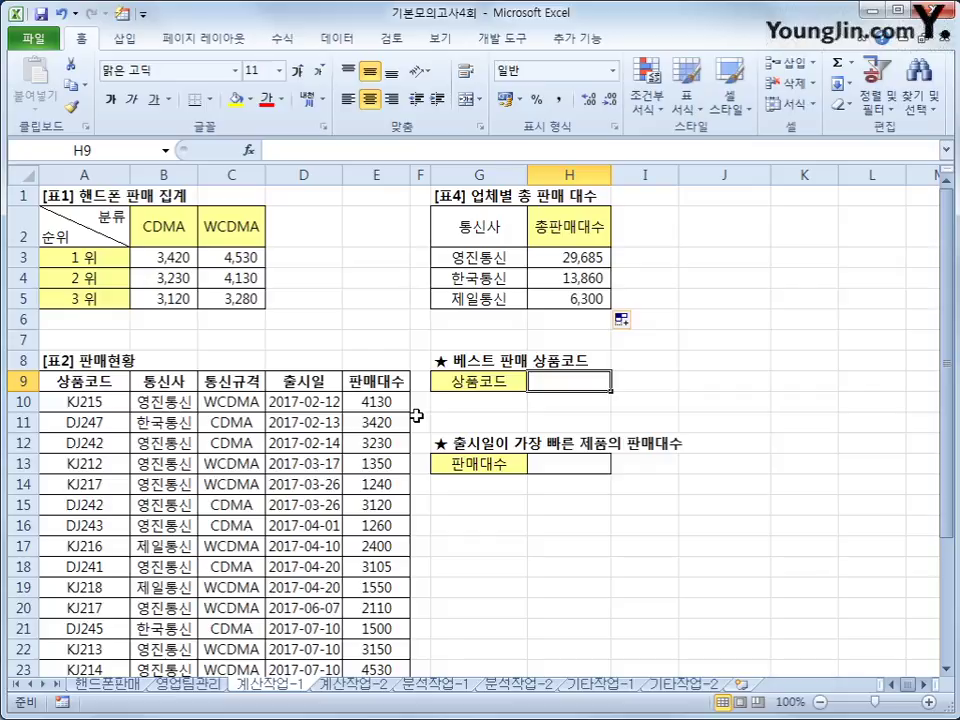
{"action": "left_click_drag", "start_coordinate": [85, 401], "coordinate": [82, 525]}
{"action": "left_click", "coordinate": [560, 390]}
{"action": "type", "text": "=in"}
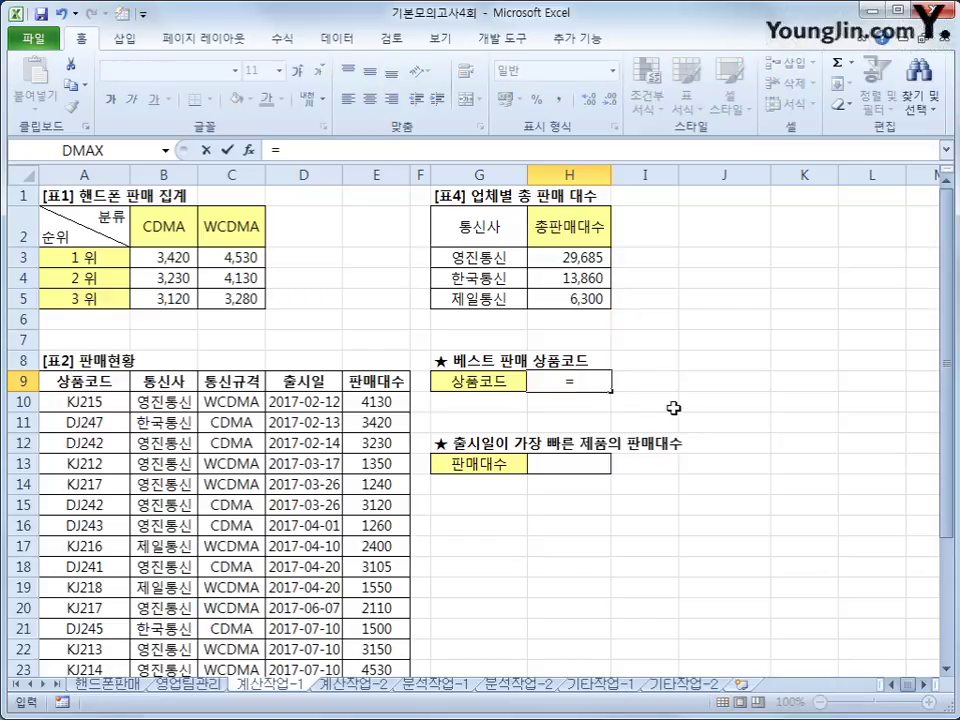
{"action": "double_click", "coordinate": [674, 408]}
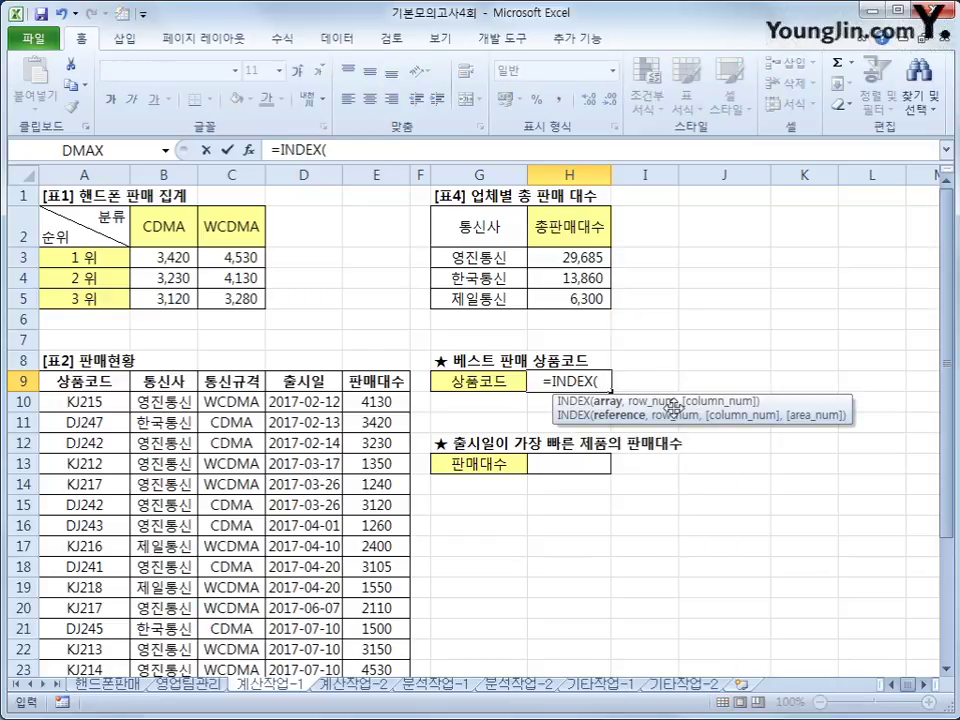
{"action": "left_click_drag", "start_coordinate": [100, 401], "coordinate": [78, 628]}
{"action": "type", "text": ","}
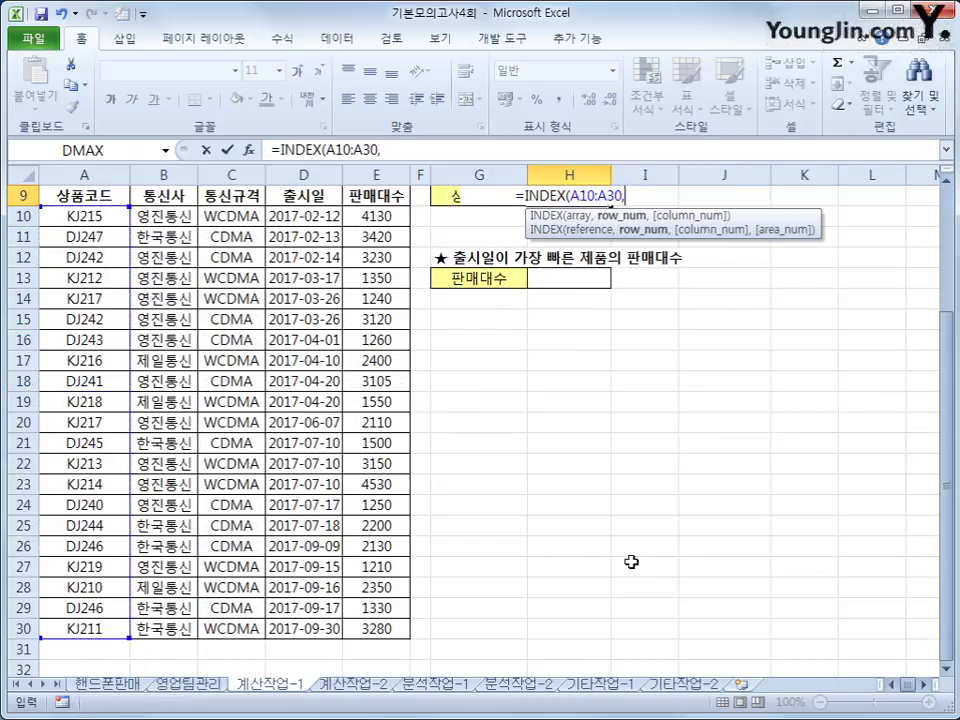
Nest MATCH(max(IF( as the row number argument of the INDEX formula in H9.
{"action": "scroll", "coordinate": [631, 562], "scroll_direction": "up", "scroll_amount": 1}
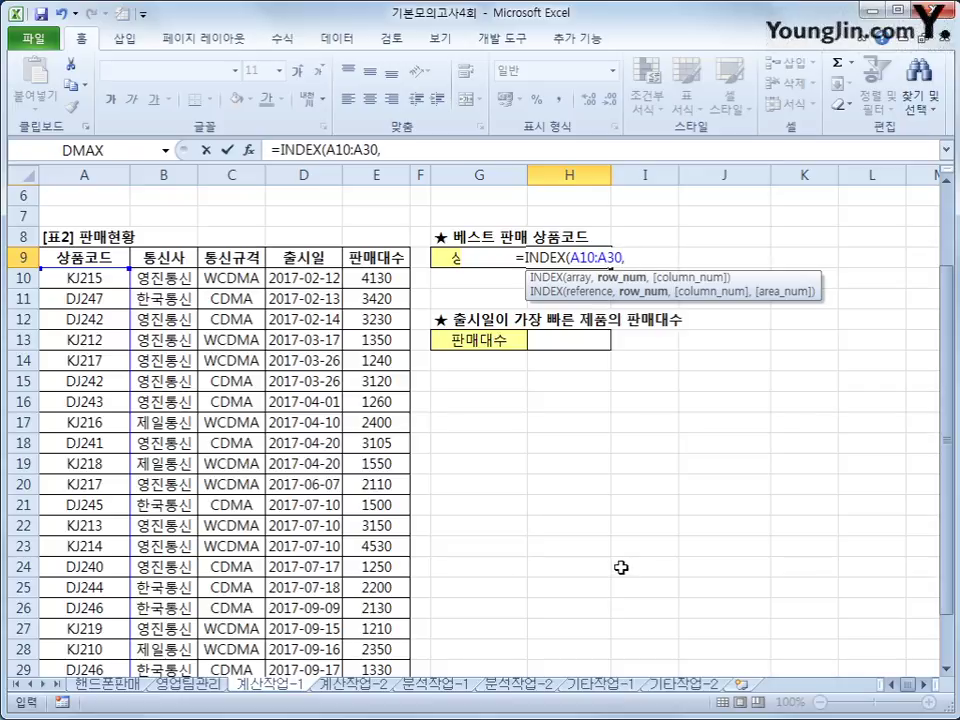
{"action": "type", "text": "mat"}
{"action": "key", "text": "Tab"}
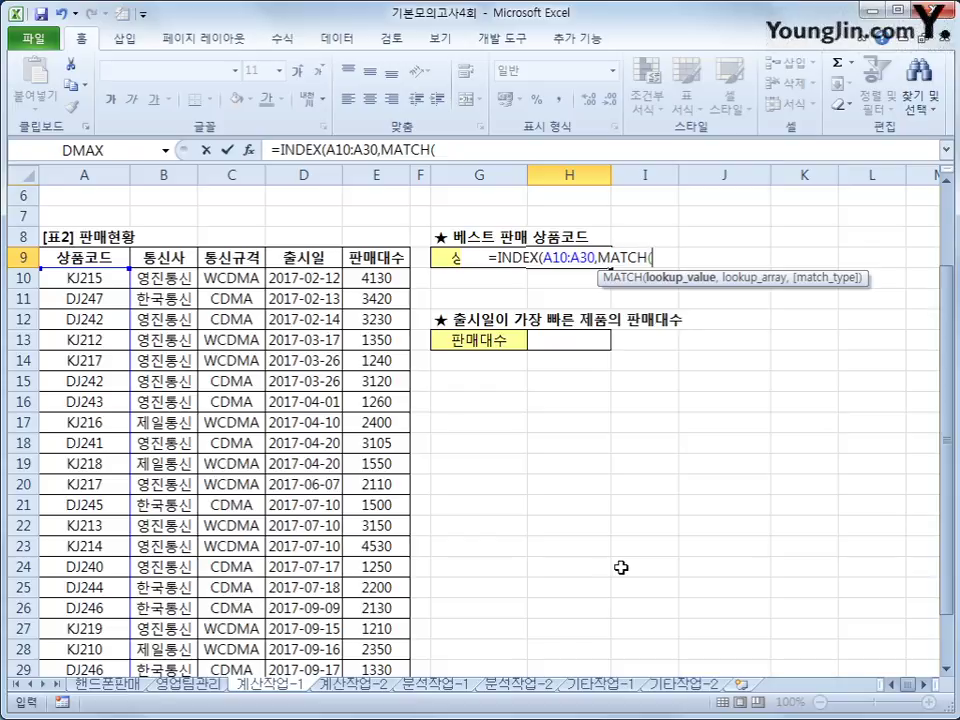
{"action": "type", "text": "max("}
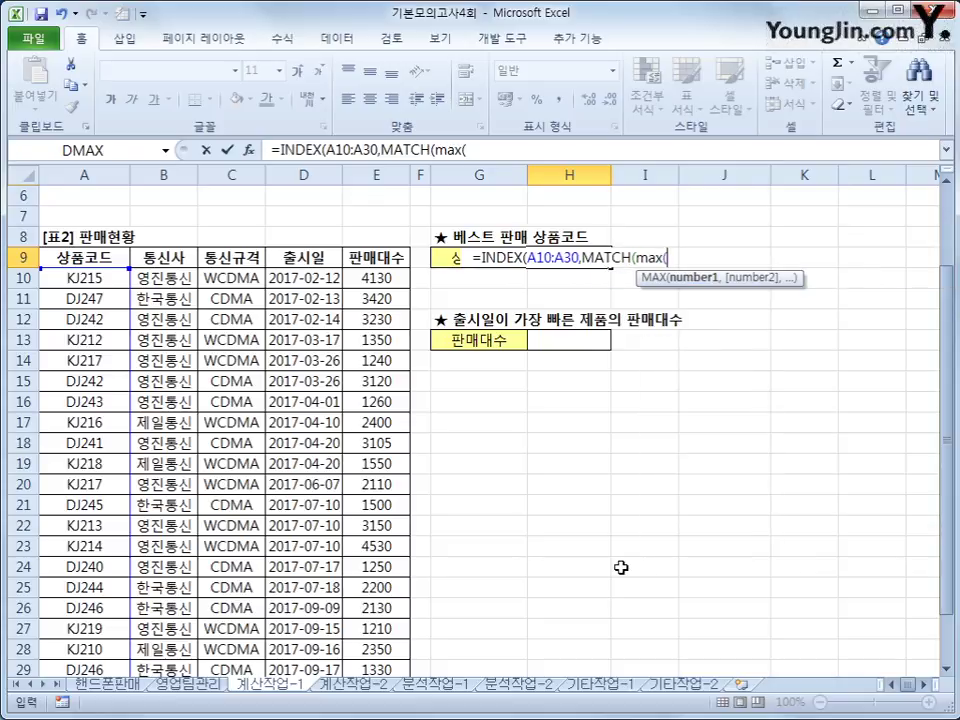
{"action": "type", "text": "i"}
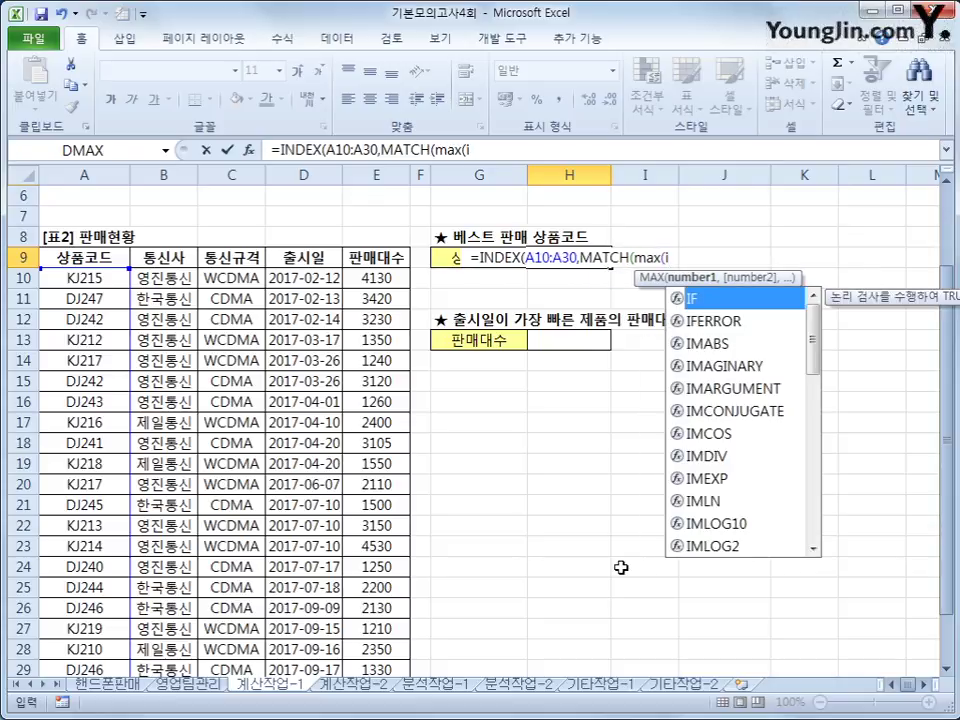
{"action": "type", "text": "f"}
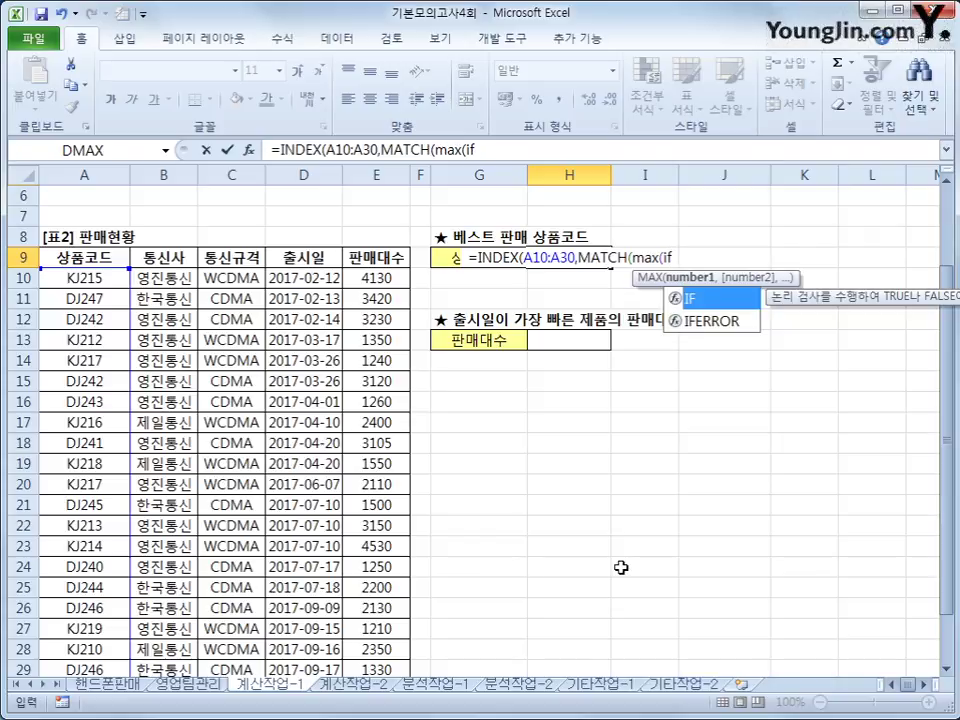
{"action": "key", "text": "Tab"}
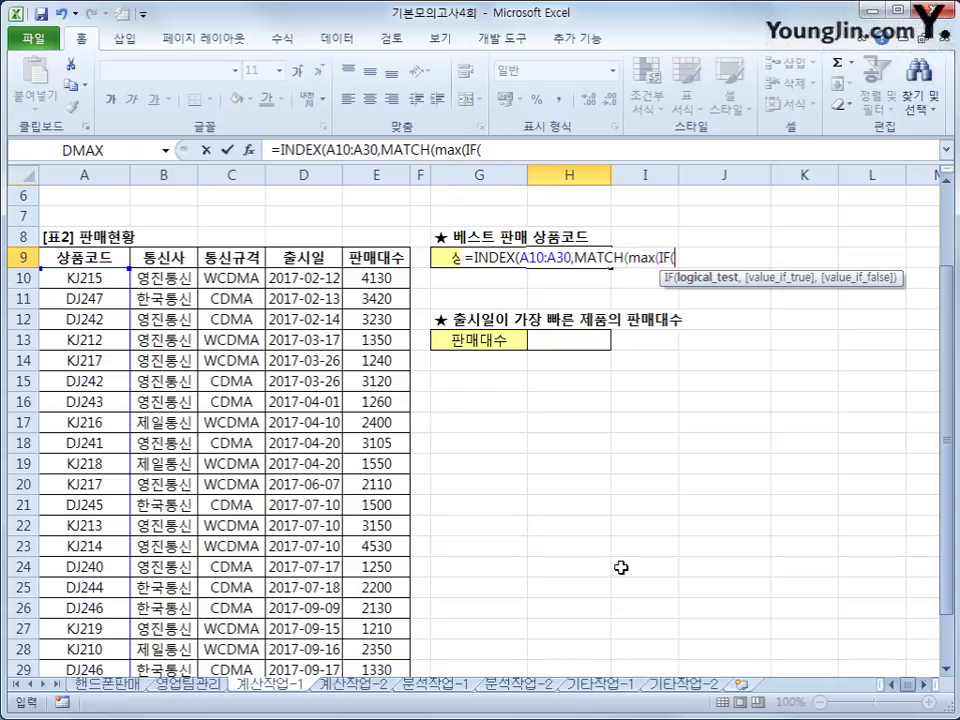
Enter C10:C30="WCDMA" as the logical test of the nested IF in H9, followed by a comma.
{"action": "left_click", "coordinate": [243, 282]}
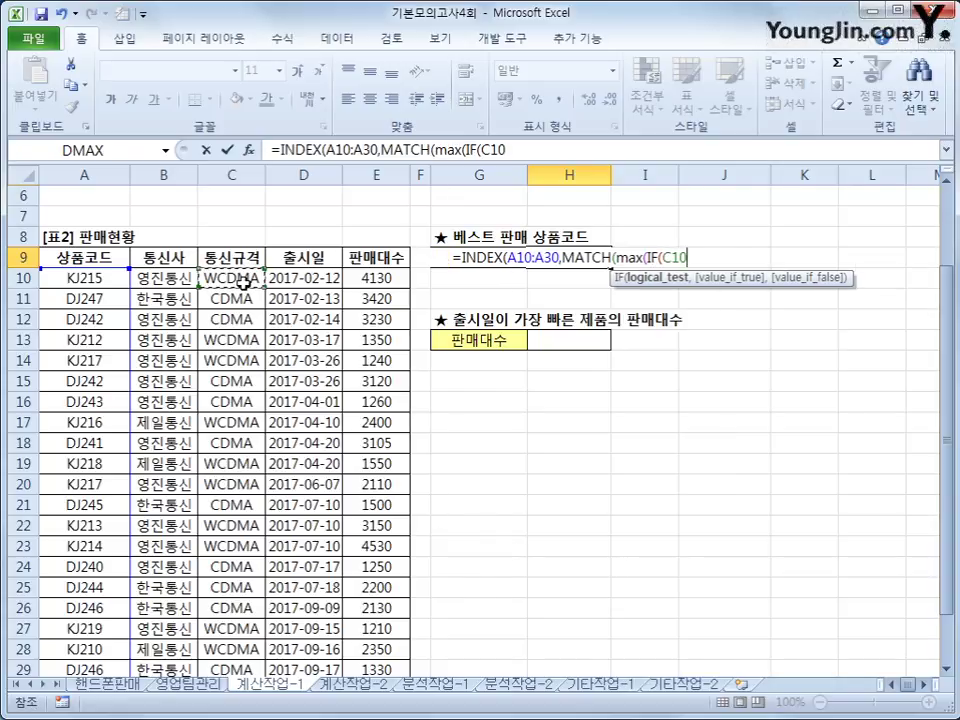
{"action": "left_click_drag", "start_coordinate": [243, 282], "coordinate": [237, 640]}
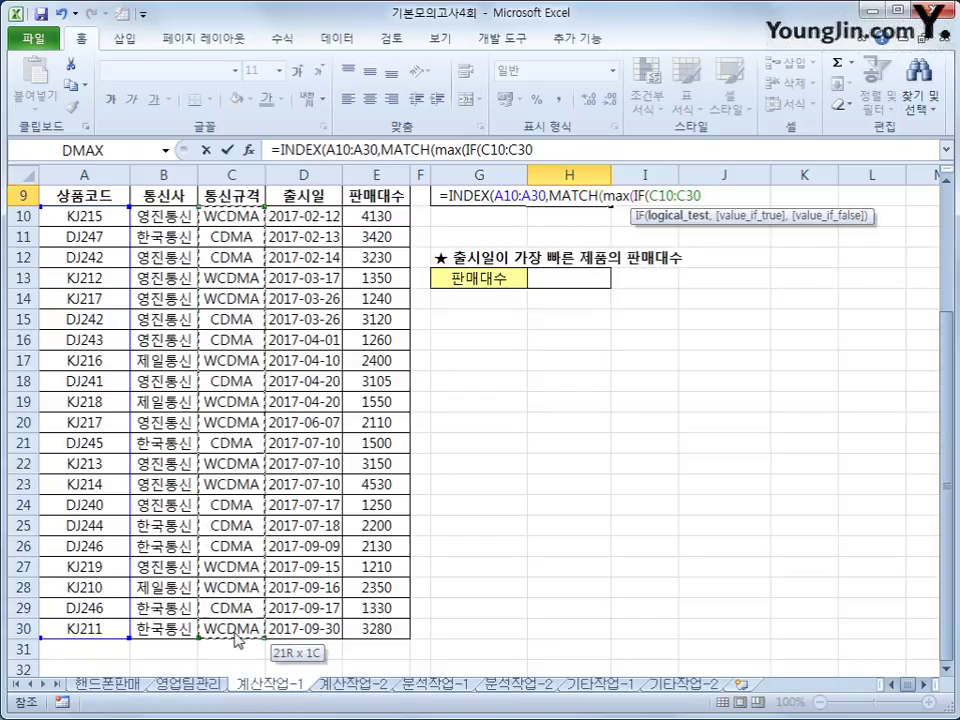
{"action": "type", "text": "="}
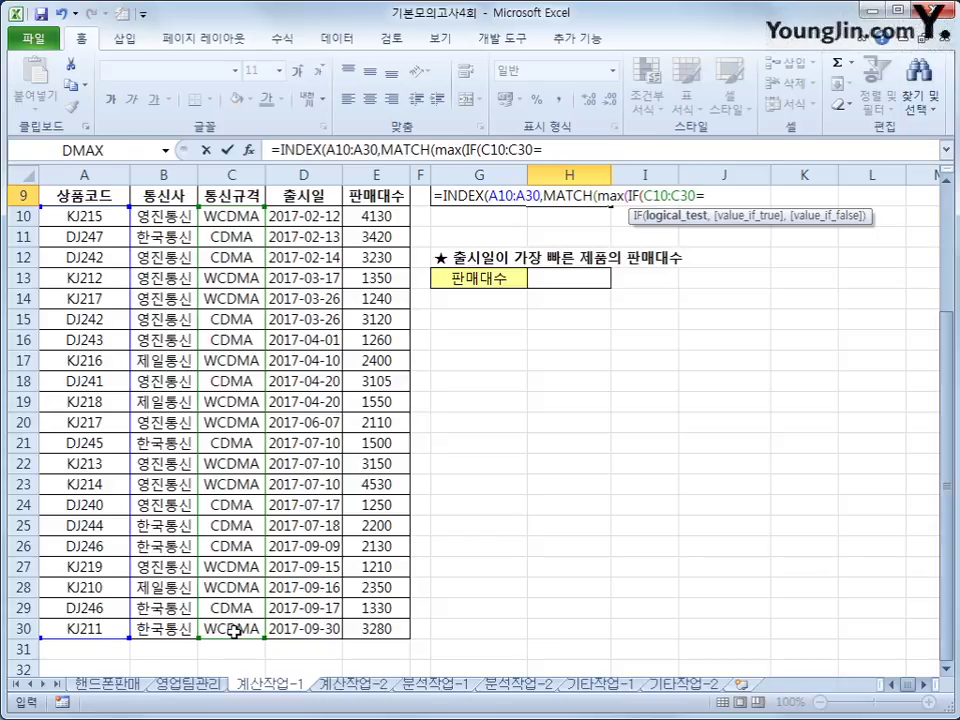
{"action": "type", "text": "\""}
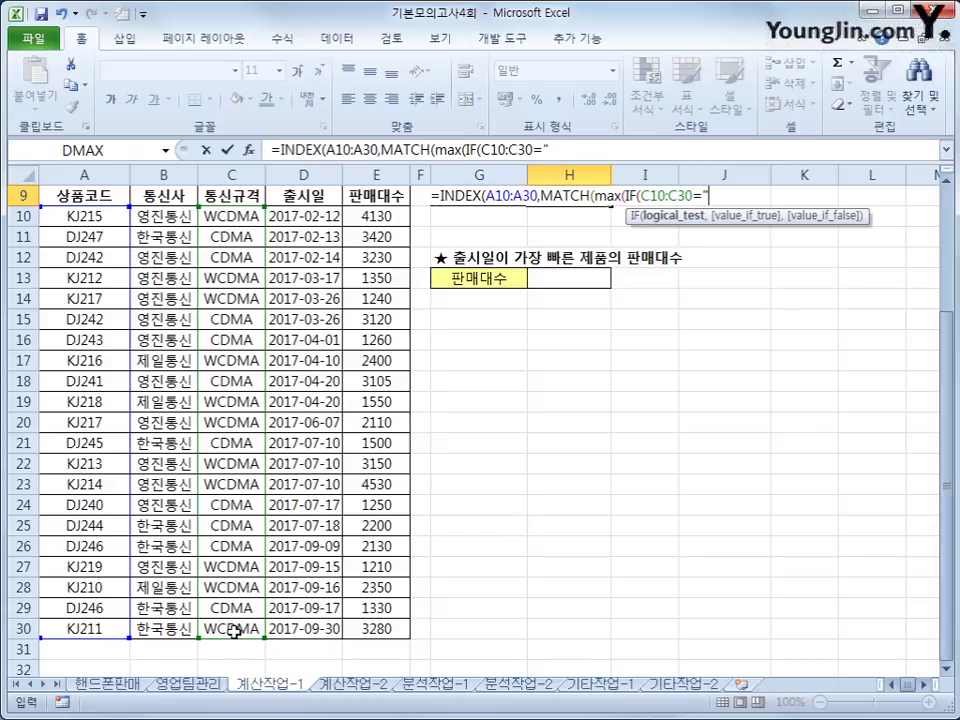
{"action": "type", "text": "WCD"}
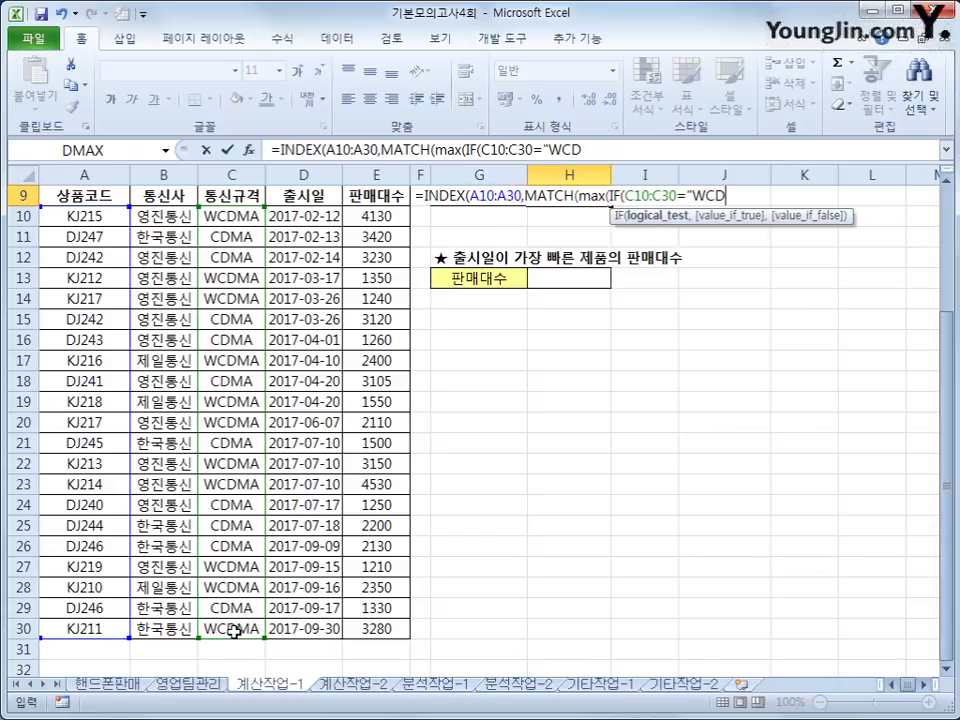
{"action": "type", "text": "MA"}
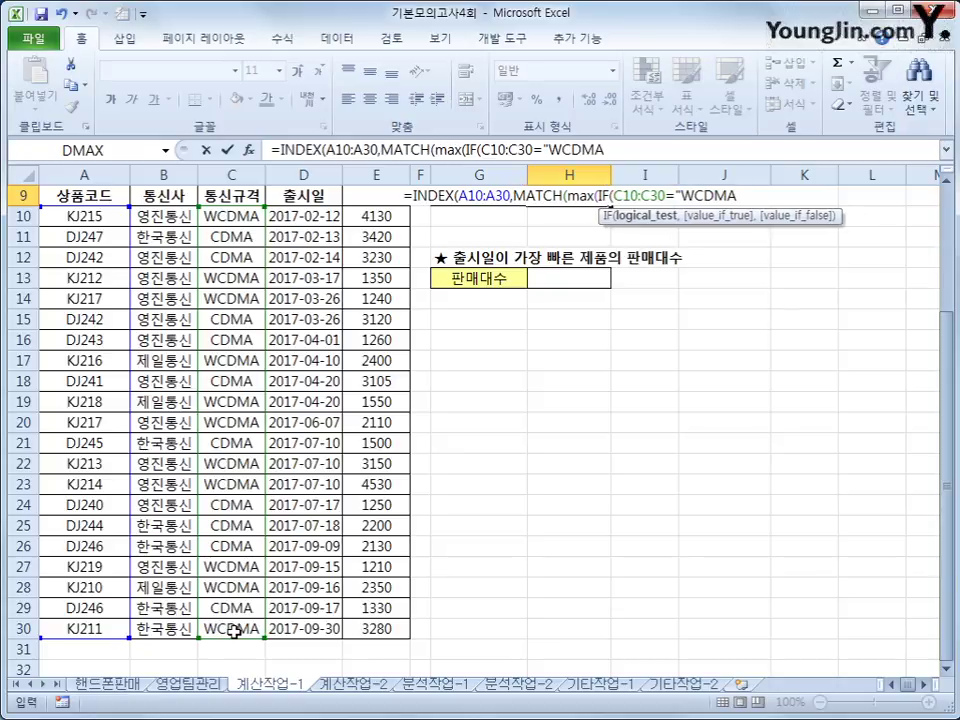
{"action": "type", "text": "\""}
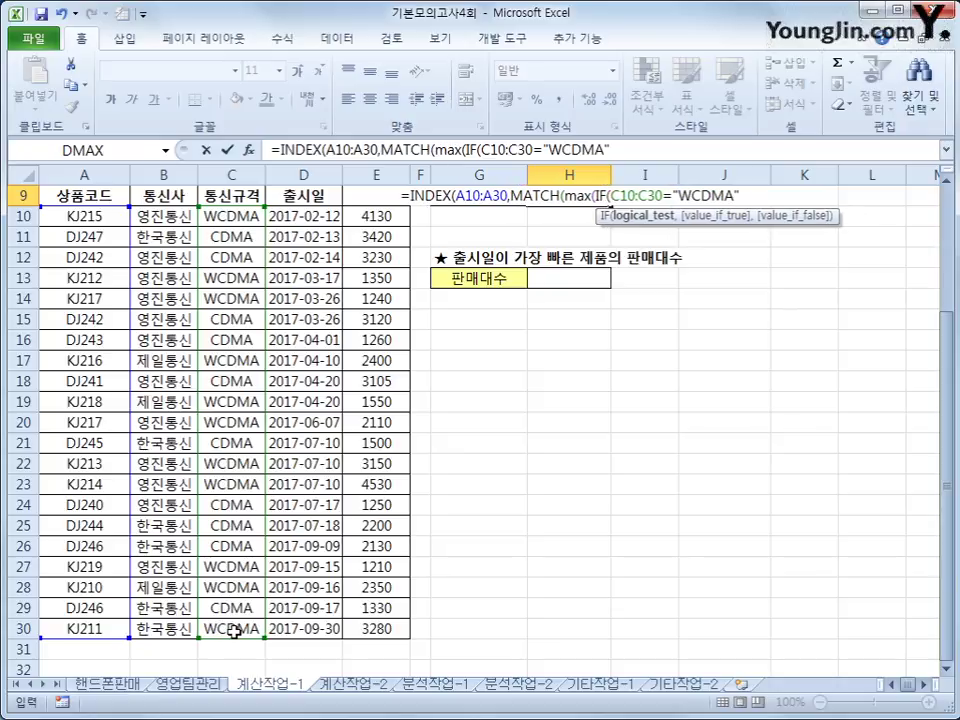
{"action": "type", "text": ","}
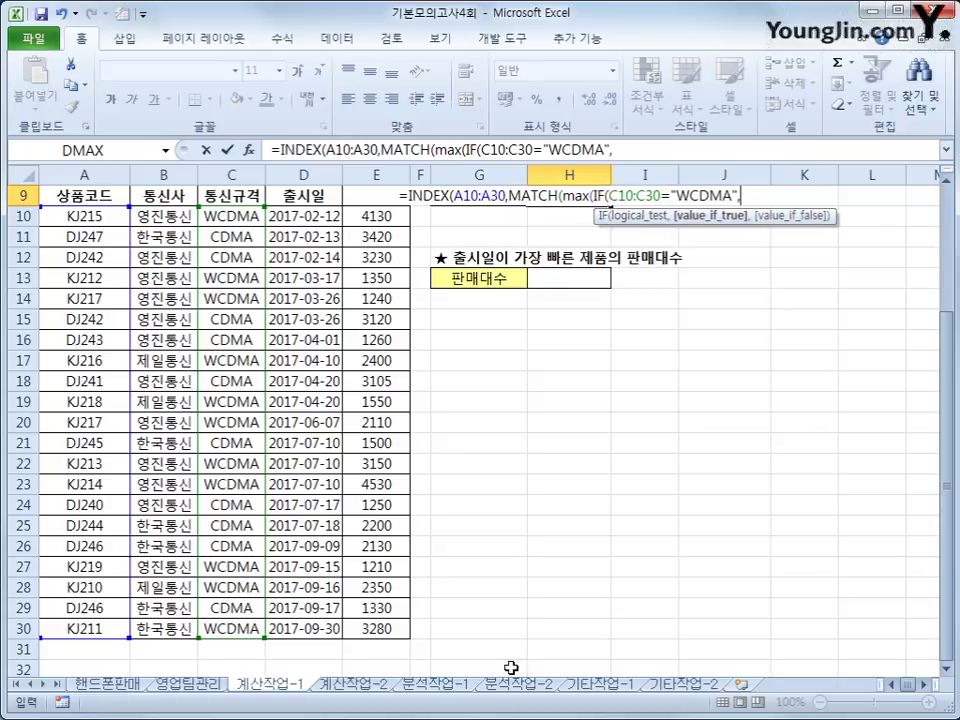
Use the 판매대수 range E10:E30 as the IF's true value, close IF and MAX, and add a comma for MATCH's lookup array.
{"action": "scroll", "coordinate": [520, 276], "scroll_direction": "up", "scroll_amount": 2}
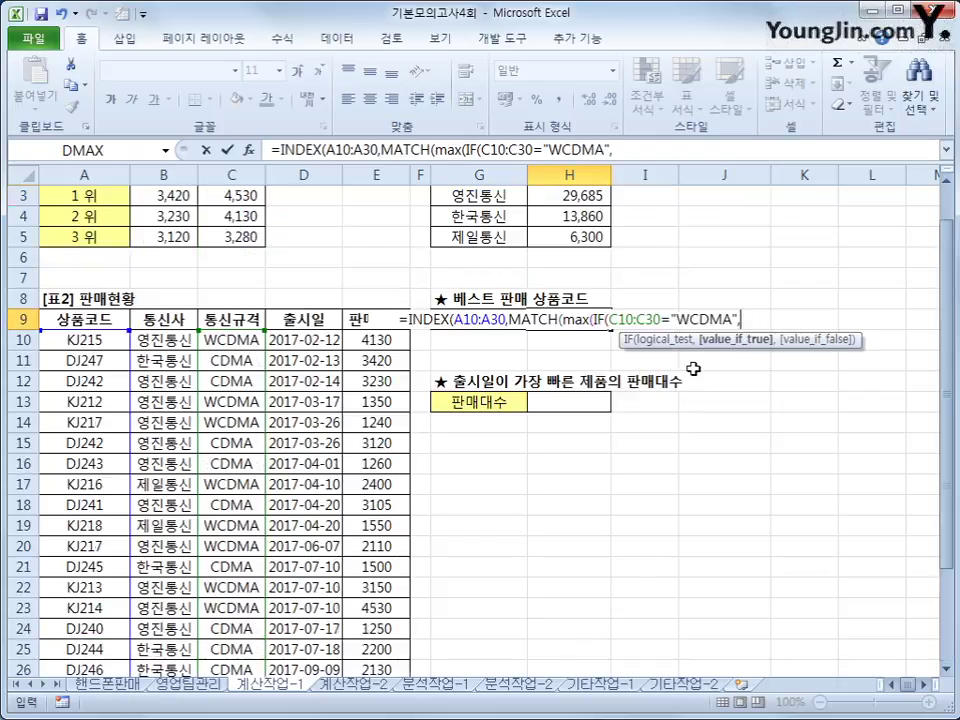
{"action": "left_click", "coordinate": [376, 340]}
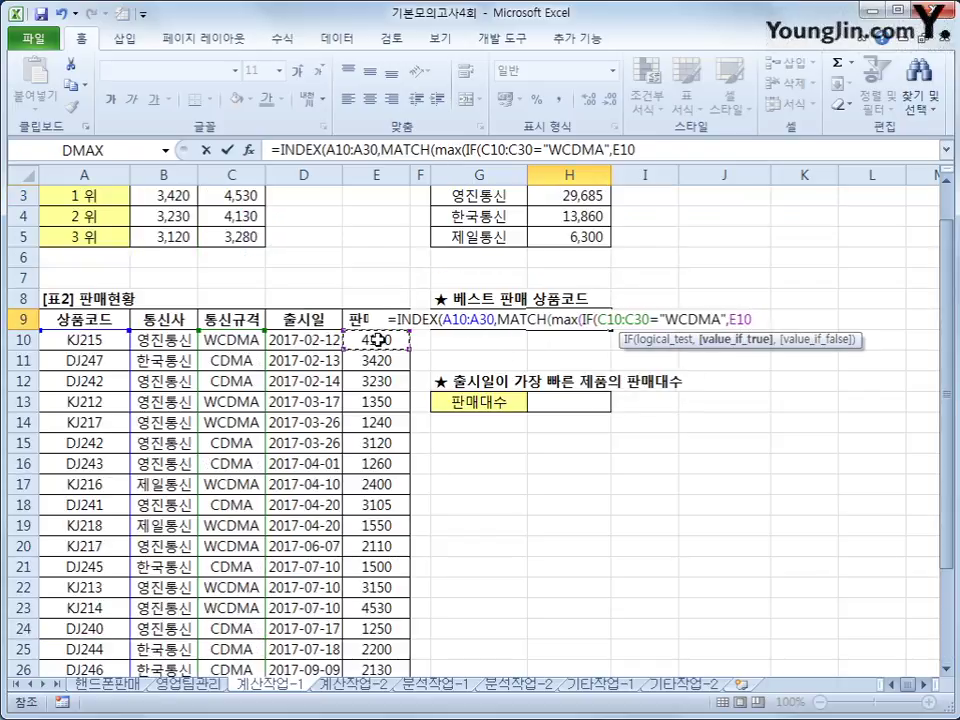
{"action": "left_click_drag", "start_coordinate": [376, 340], "coordinate": [358, 700]}
{"action": "left_click_drag", "start_coordinate": [381, 680], "coordinate": [390, 611]}
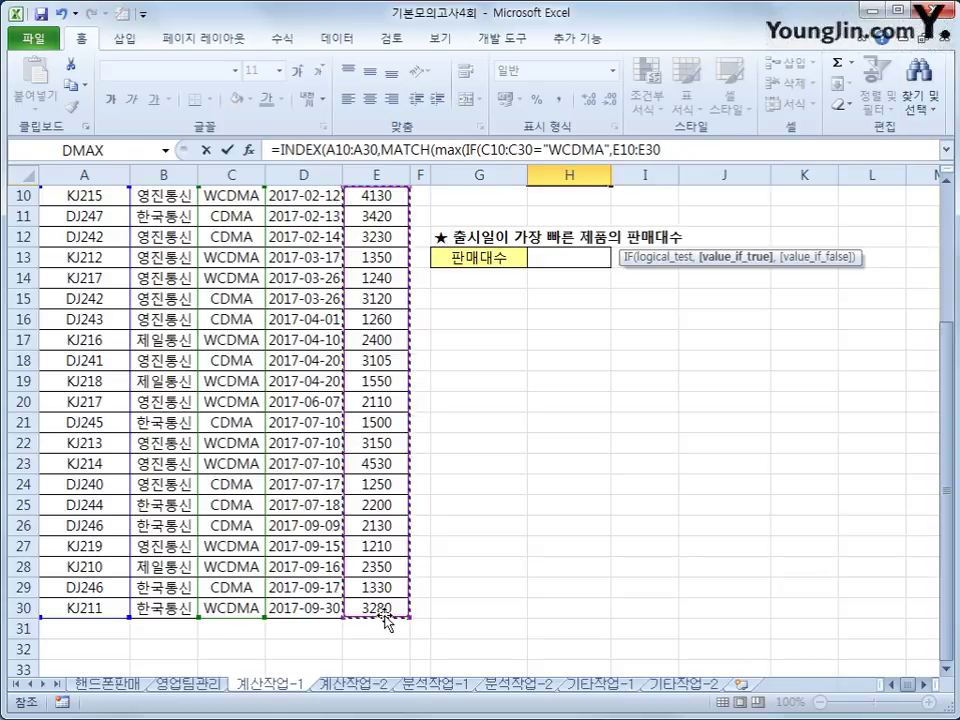
{"action": "left_click", "coordinate": [674, 150]}
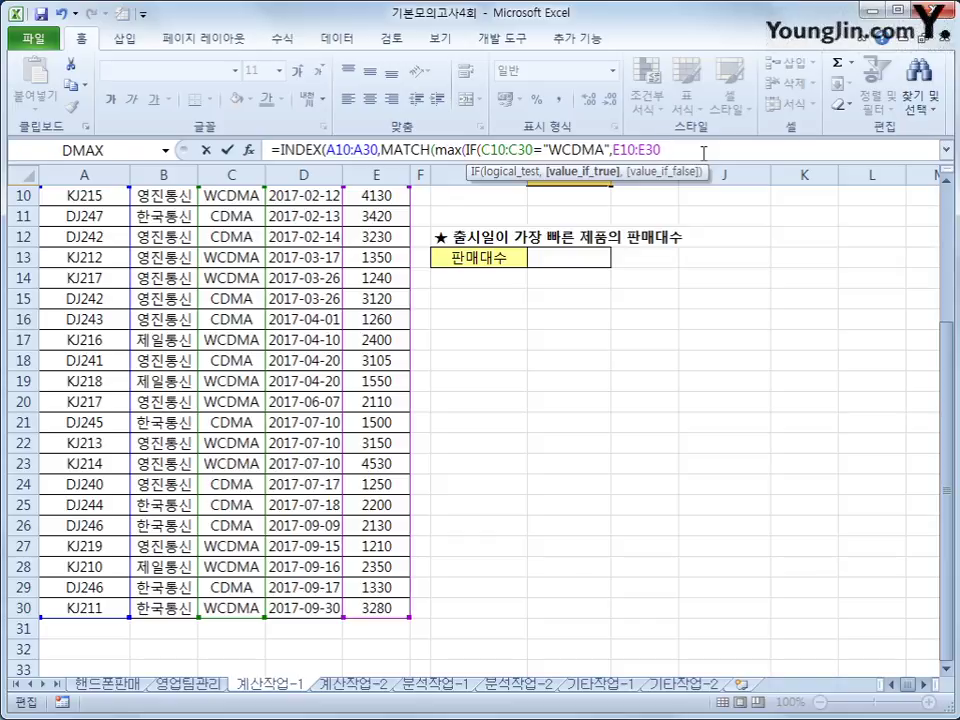
{"action": "type", "text": ")"}
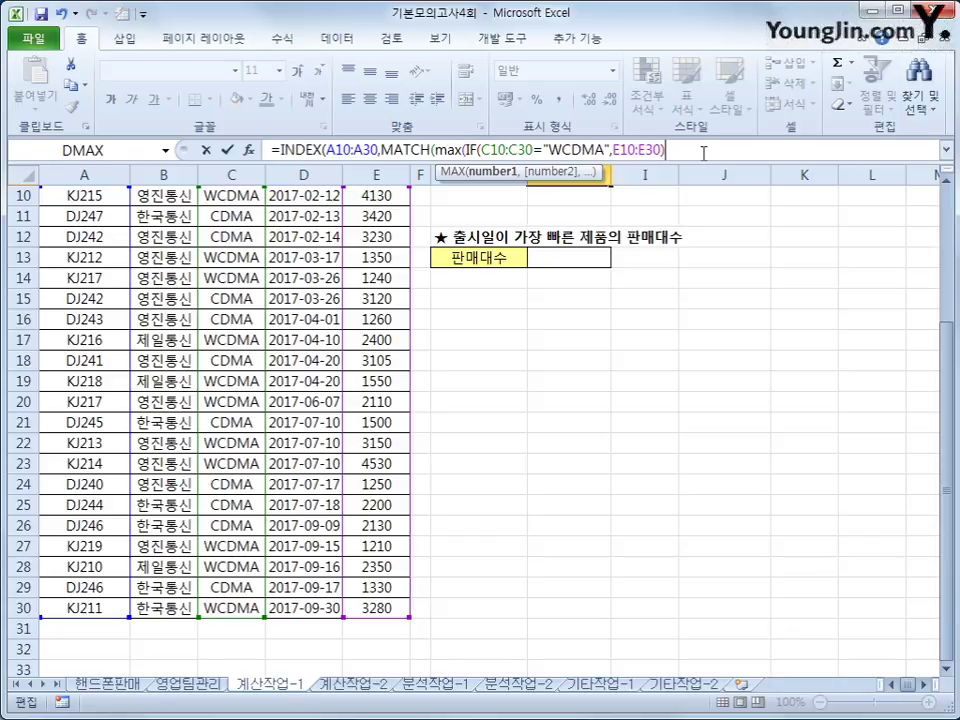
{"action": "type", "text": ")"}
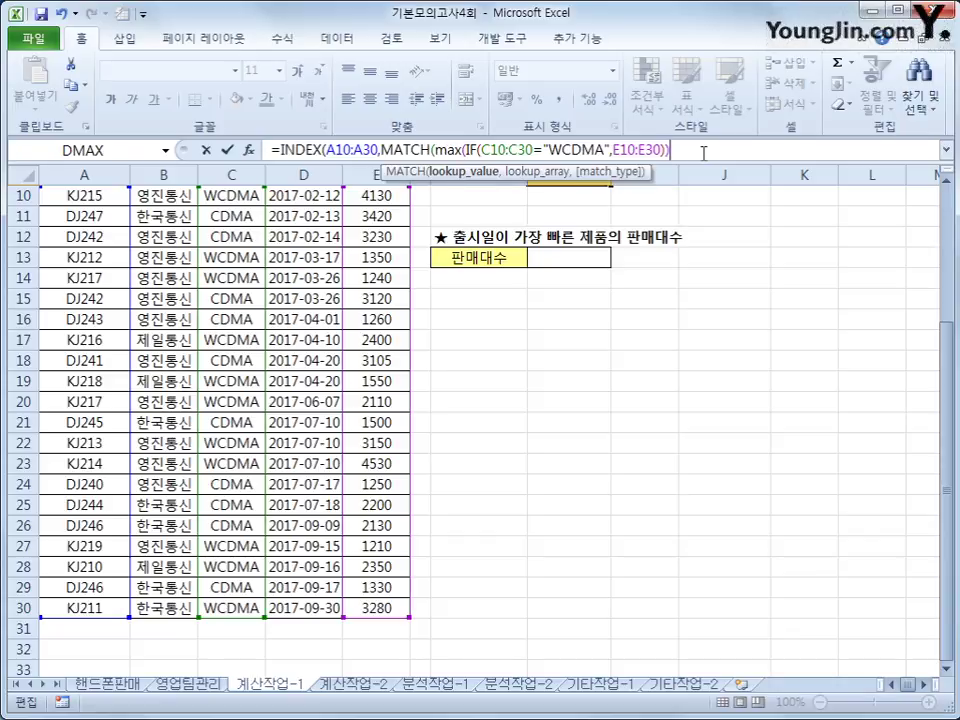
{"action": "type", "text": ","}
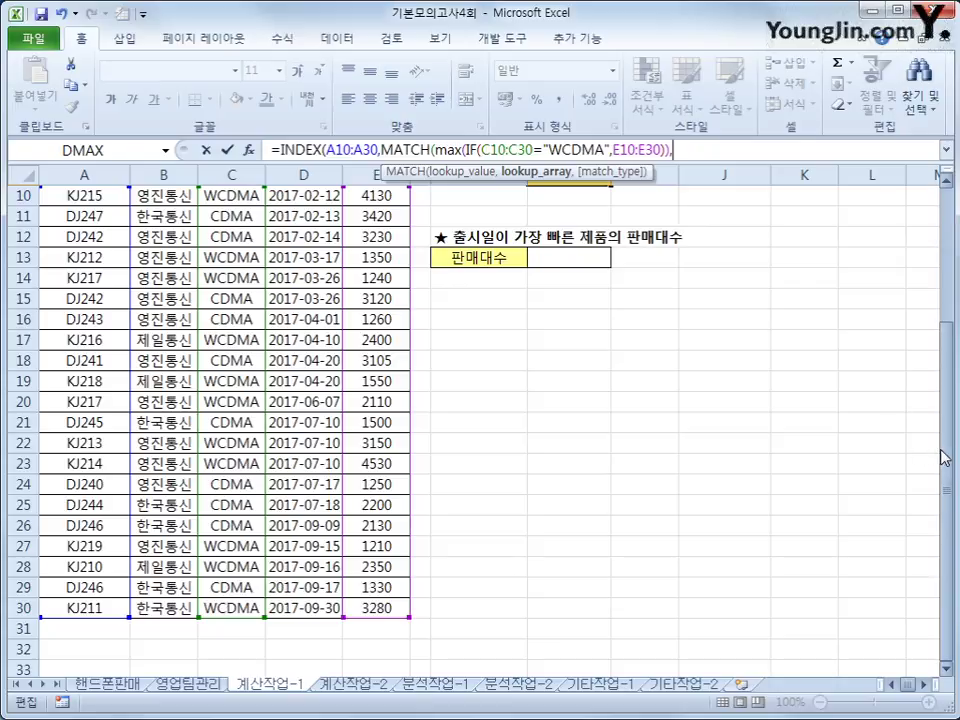
Enter (C10:C30="WCDMA")*E10:E30 as the lookup array of MATCH in the H9 formula.
{"action": "type", "text": "("}
{"action": "left_click_drag", "start_coordinate": [945, 332], "coordinate": [945, 265]}
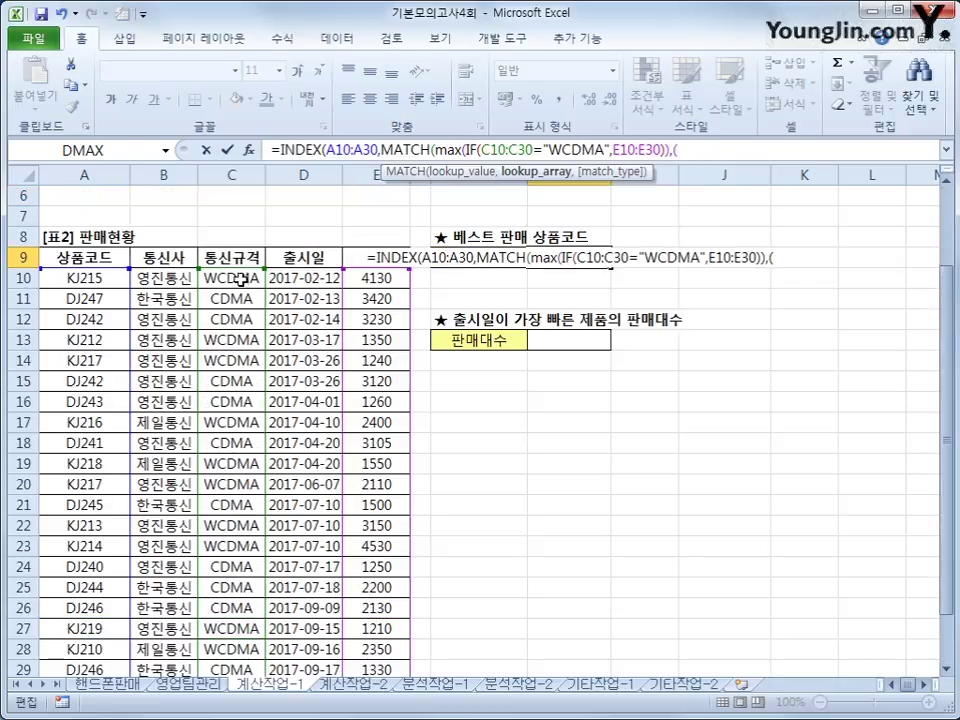
{"action": "left_click_drag", "start_coordinate": [240, 280], "coordinate": [258, 621]}
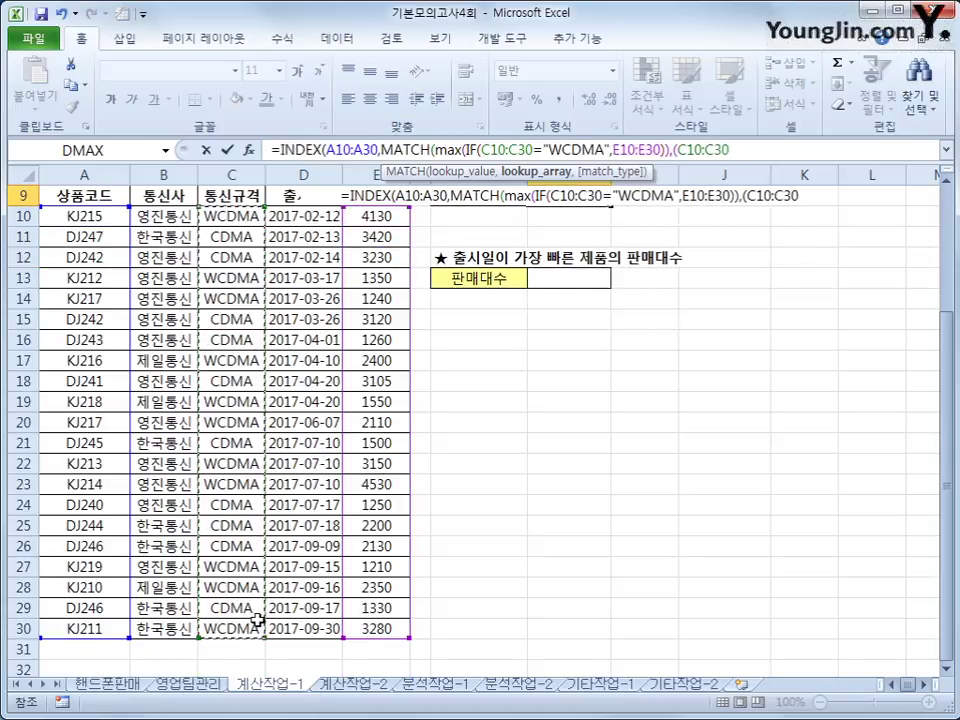
{"action": "type", "text": "=\""}
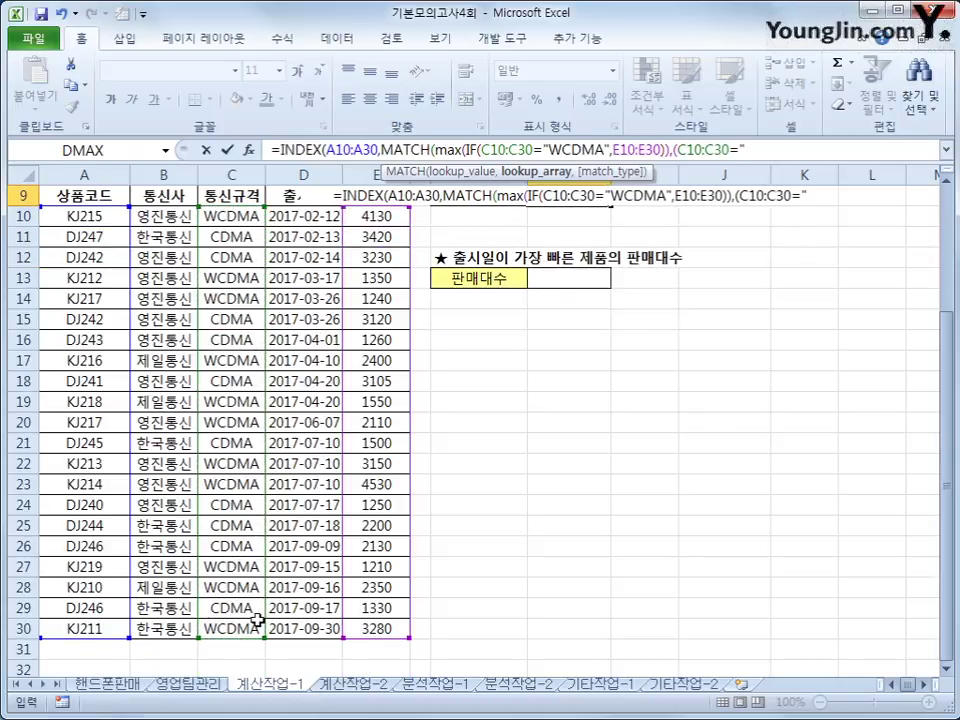
{"action": "type", "text": "WCDMA"}
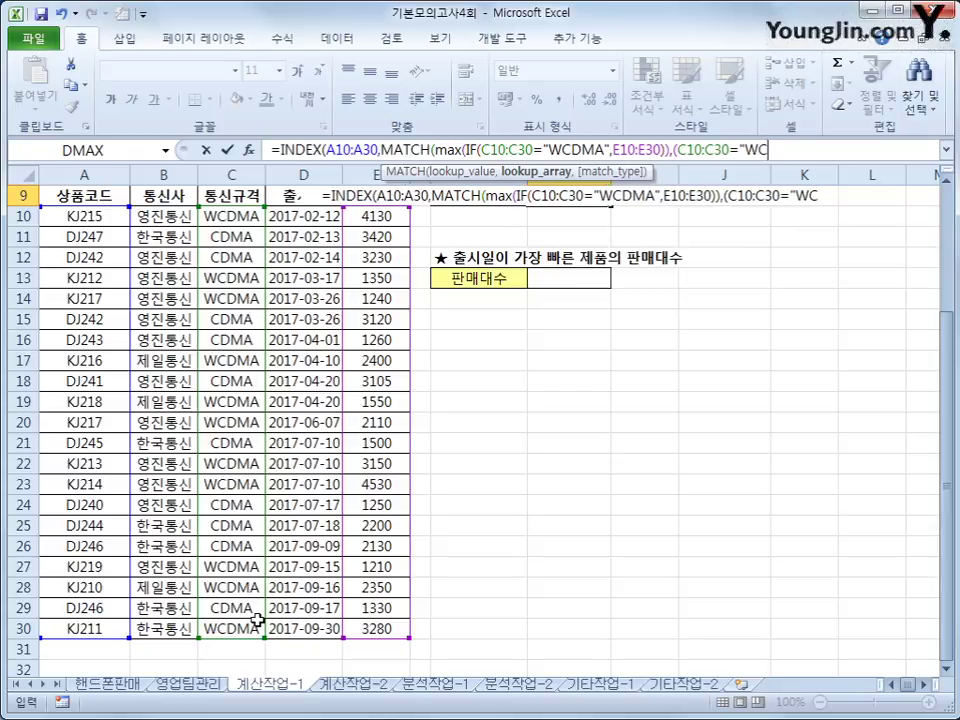
{"action": "type", "text": "\""}
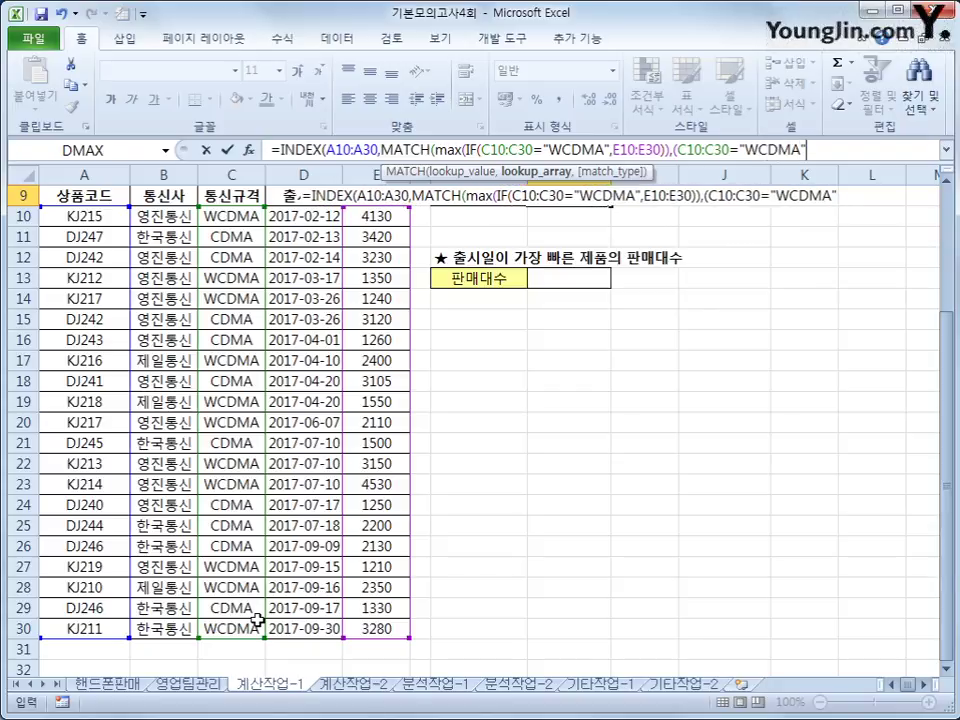
{"action": "type", "text": ")"}
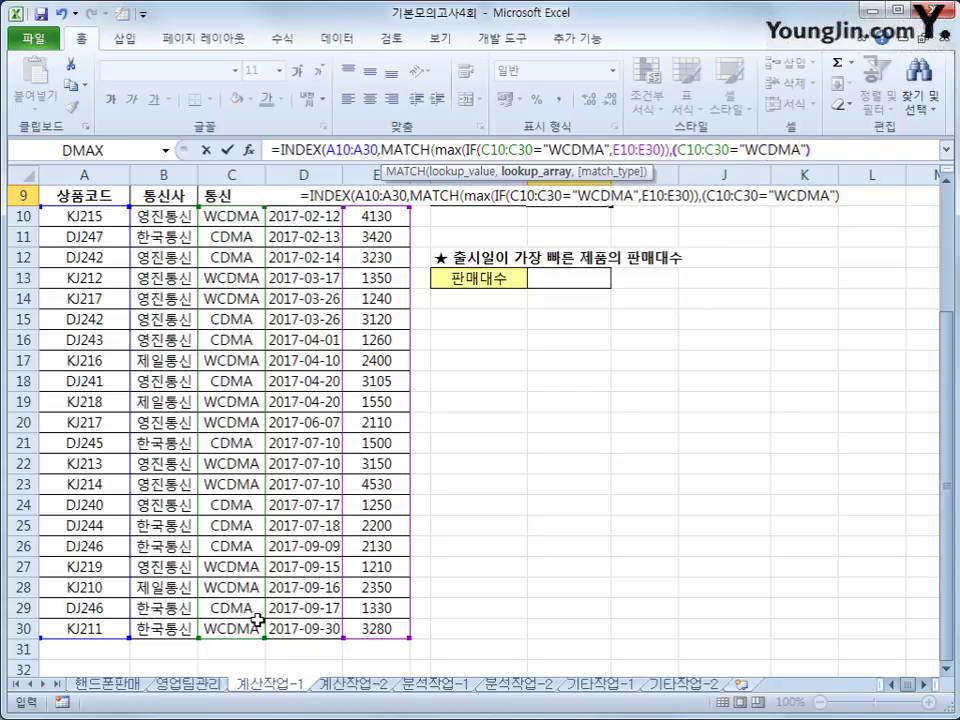
{"action": "type", "text": "*"}
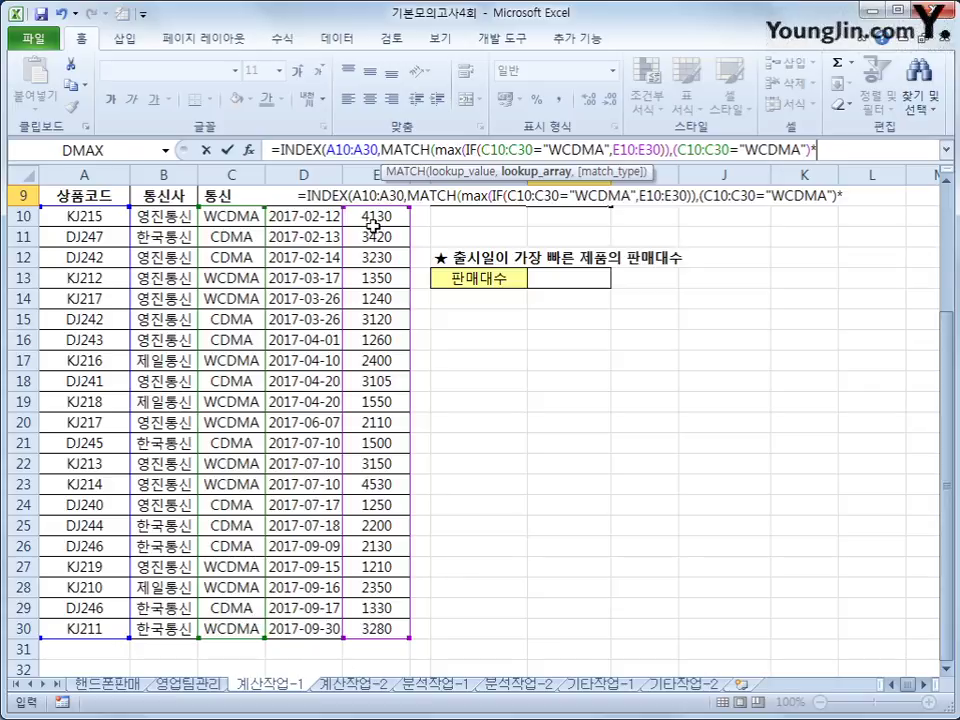
{"action": "left_click_drag", "start_coordinate": [374, 222], "coordinate": [389, 628]}
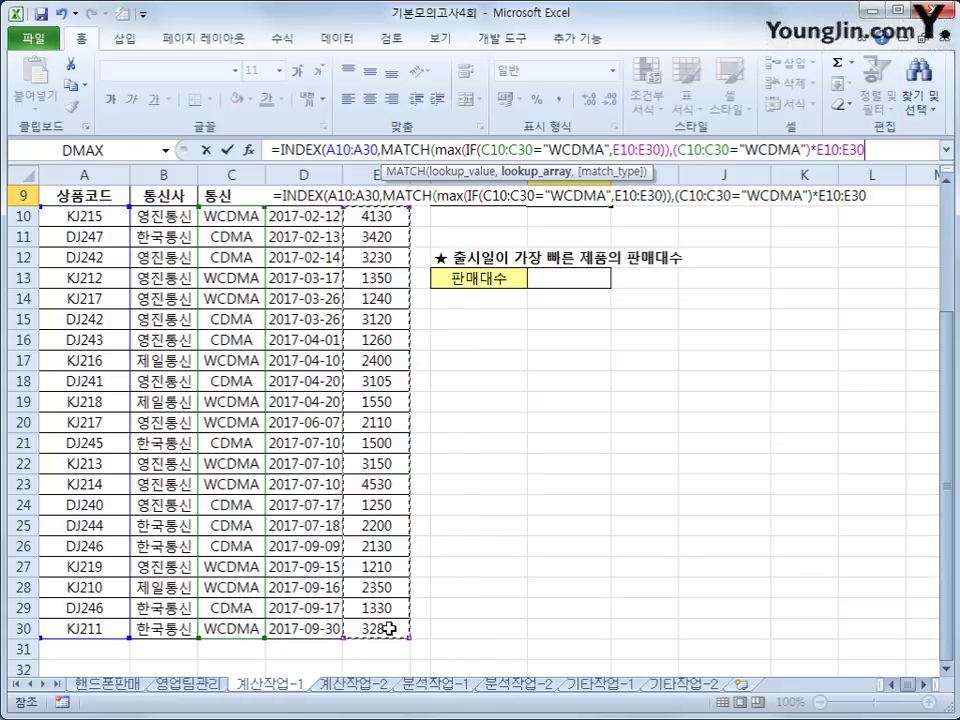
Set MATCH's match type to 0, close MATCH and INDEX, and enter H9 as an array formula.
{"action": "type", "text": ","}
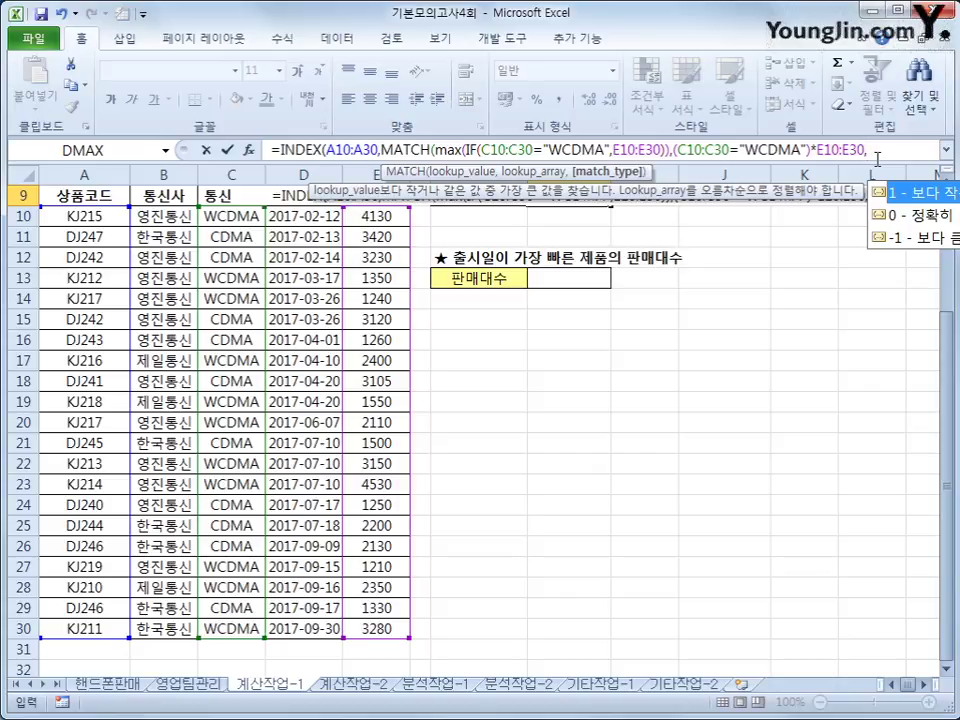
{"action": "type", "text": "0"}
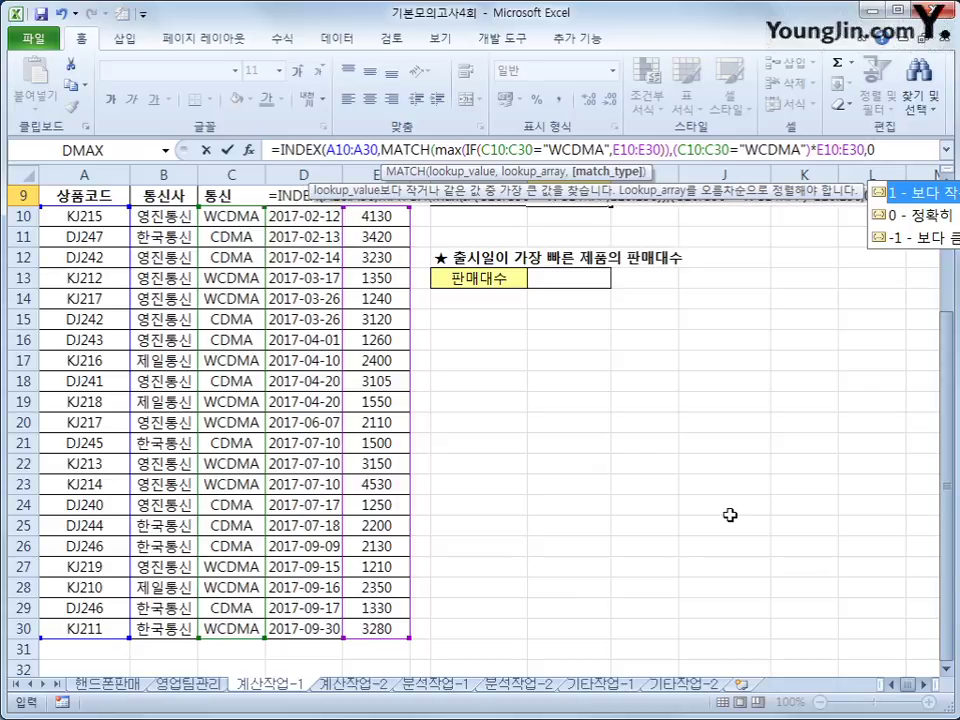
{"action": "type", "text": ")"}
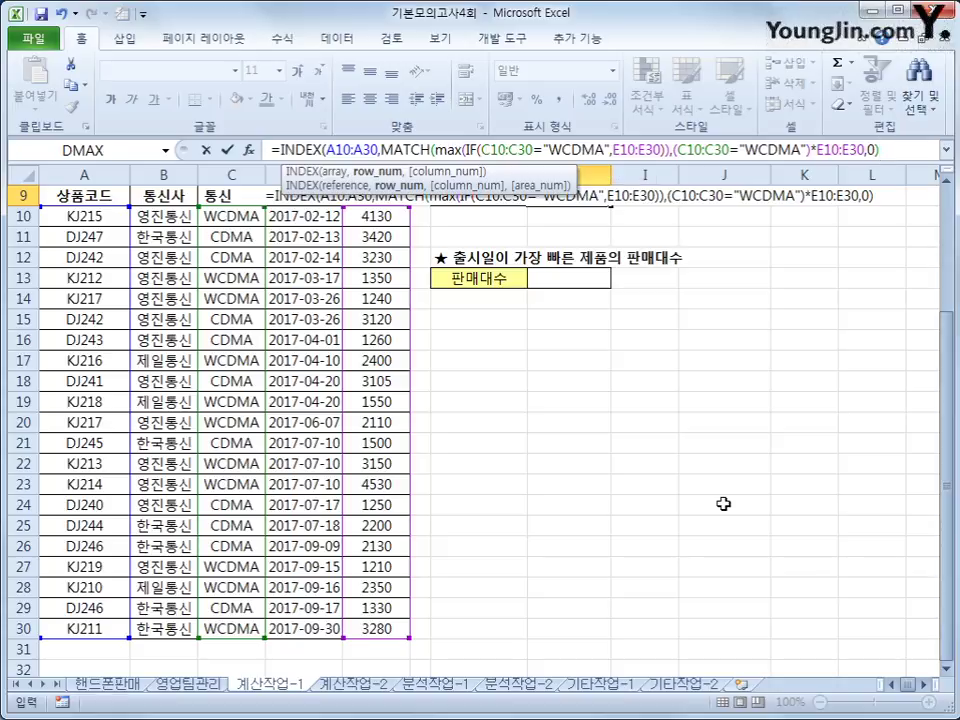
{"action": "type", "text": ")"}
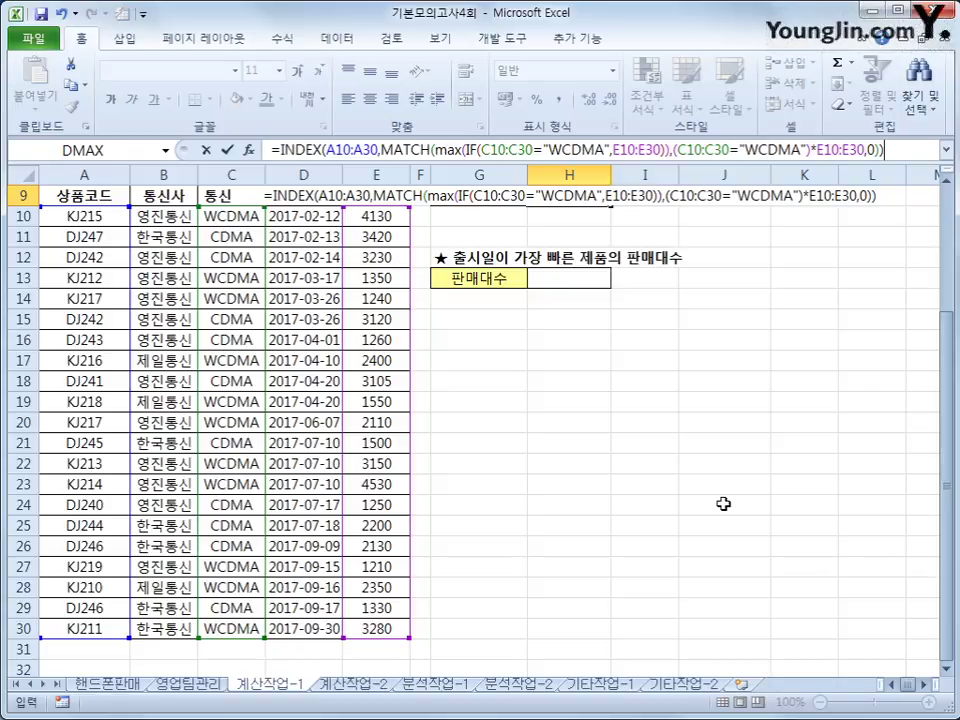
{"action": "key", "text": "ctrl+shift+Return"}
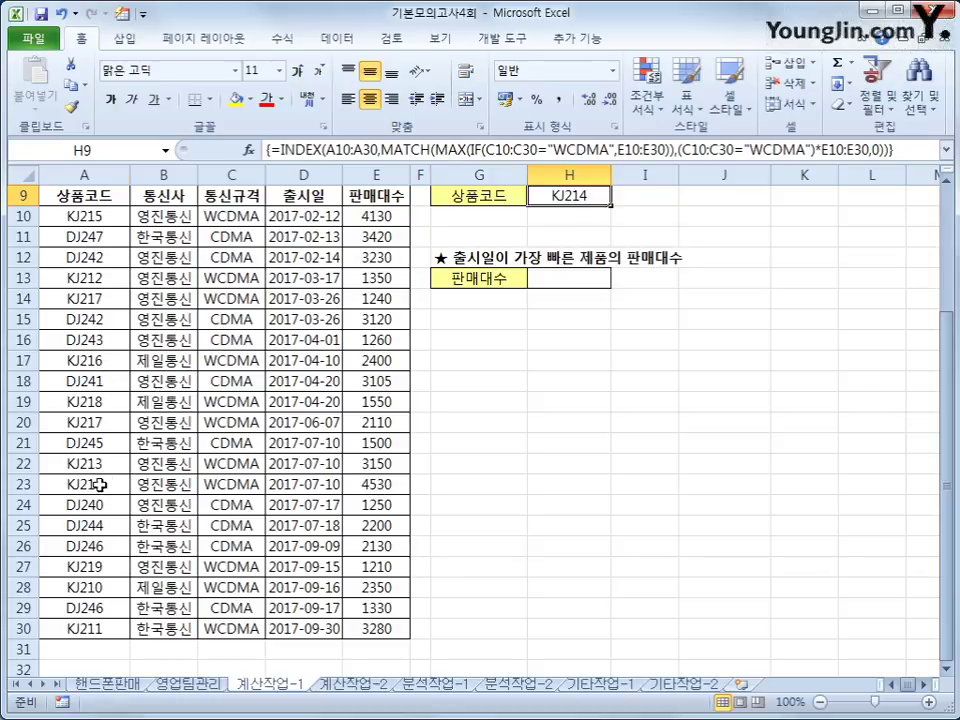
Check the 상품코드 returned in H9 against its record in A23:E23 of [표2].
{"action": "left_click_drag", "start_coordinate": [102, 482], "coordinate": [396, 482]}
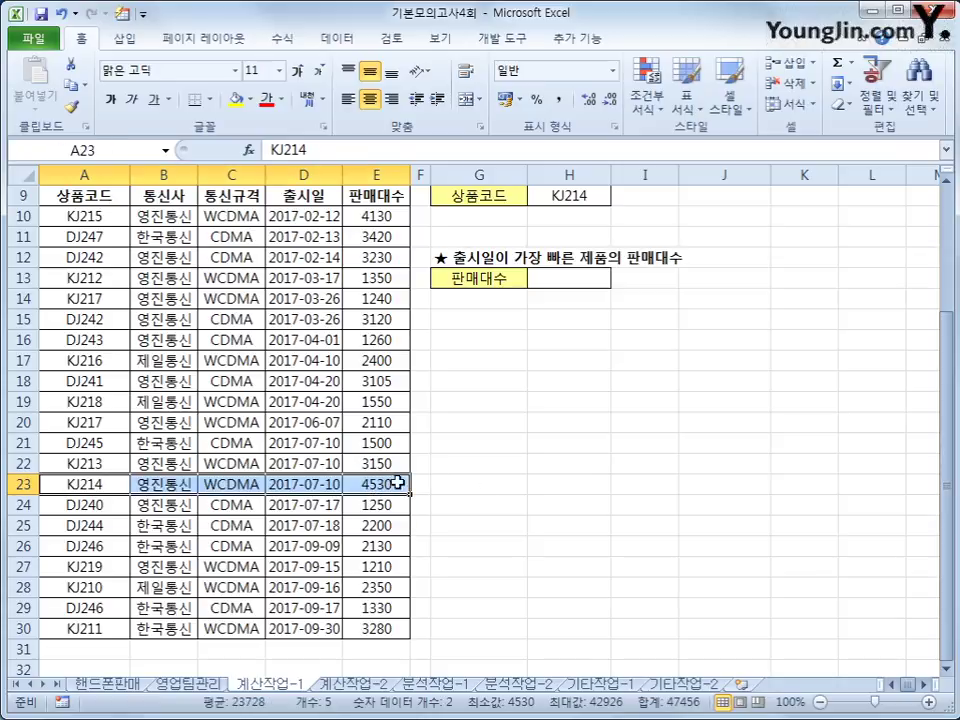
{"action": "left_click", "coordinate": [372, 214]}
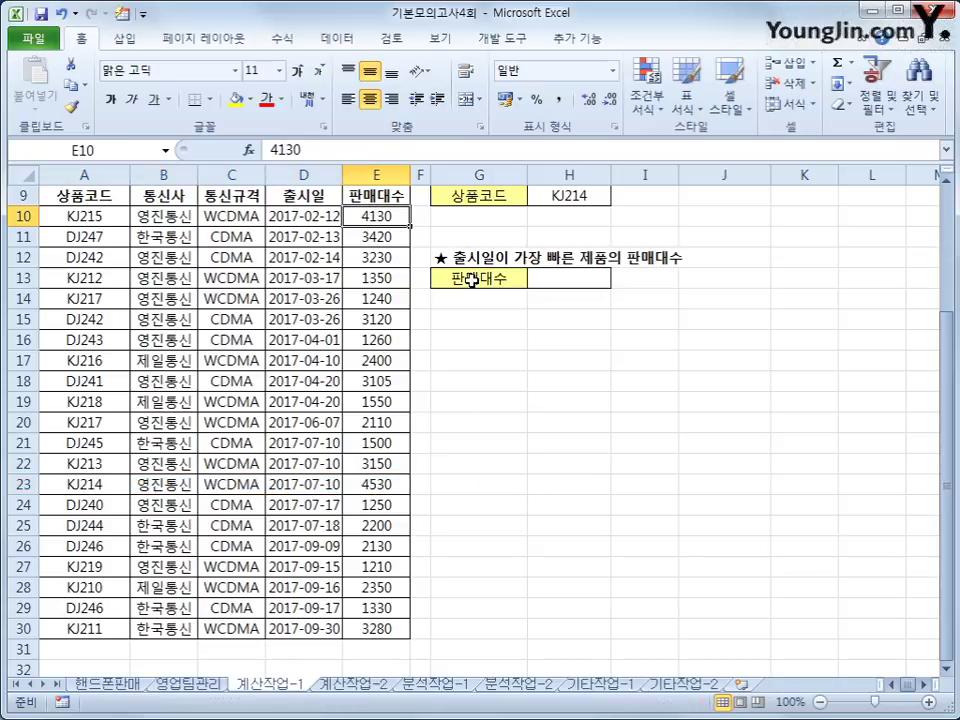
{"action": "left_click_drag", "start_coordinate": [373, 484], "coordinate": [52, 483]}
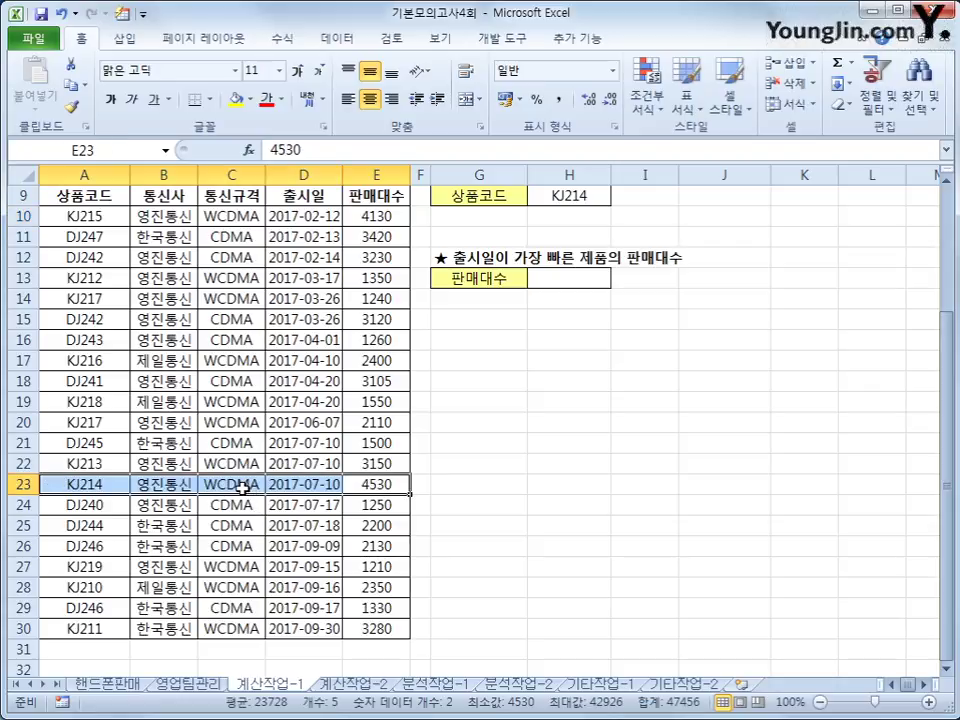
Begin a VLOOKUP formula in H13 with the minimum of the 출시일 range D10:D30 as its lookup value.
{"action": "scroll", "coordinate": [553, 379], "scroll_direction": "up", "scroll_amount": 2}
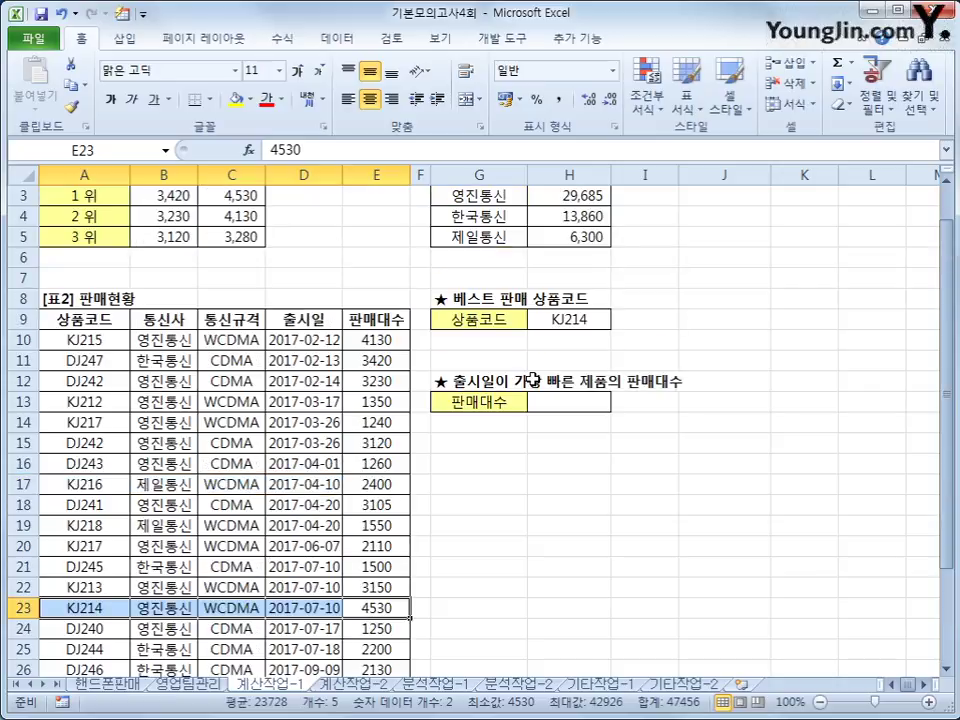
{"action": "left_click", "coordinate": [568, 405]}
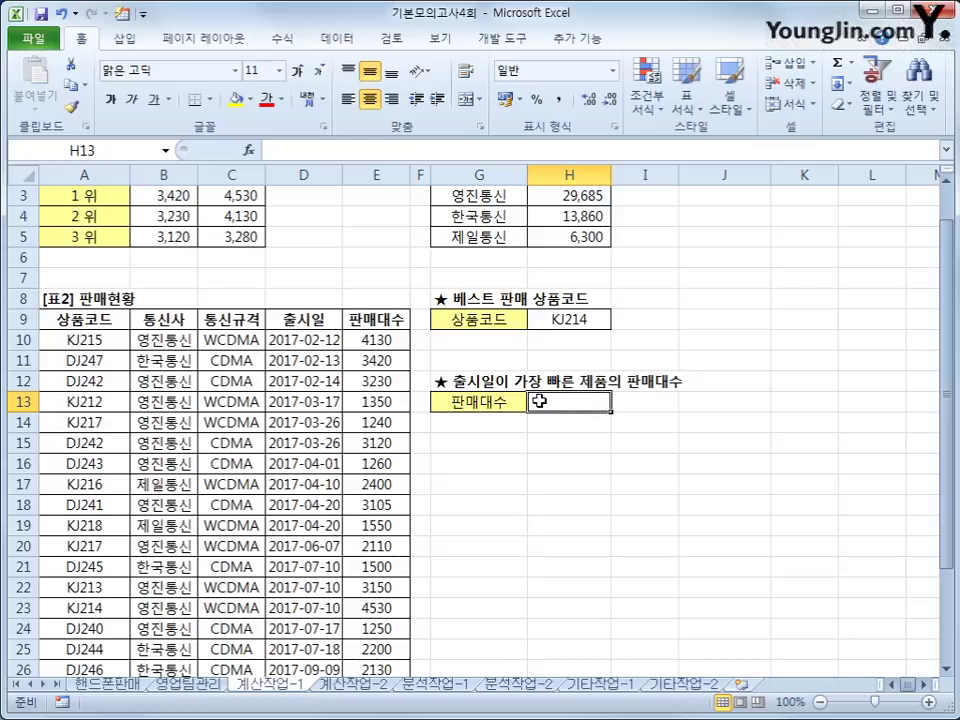
{"action": "type", "text": "=vl"}
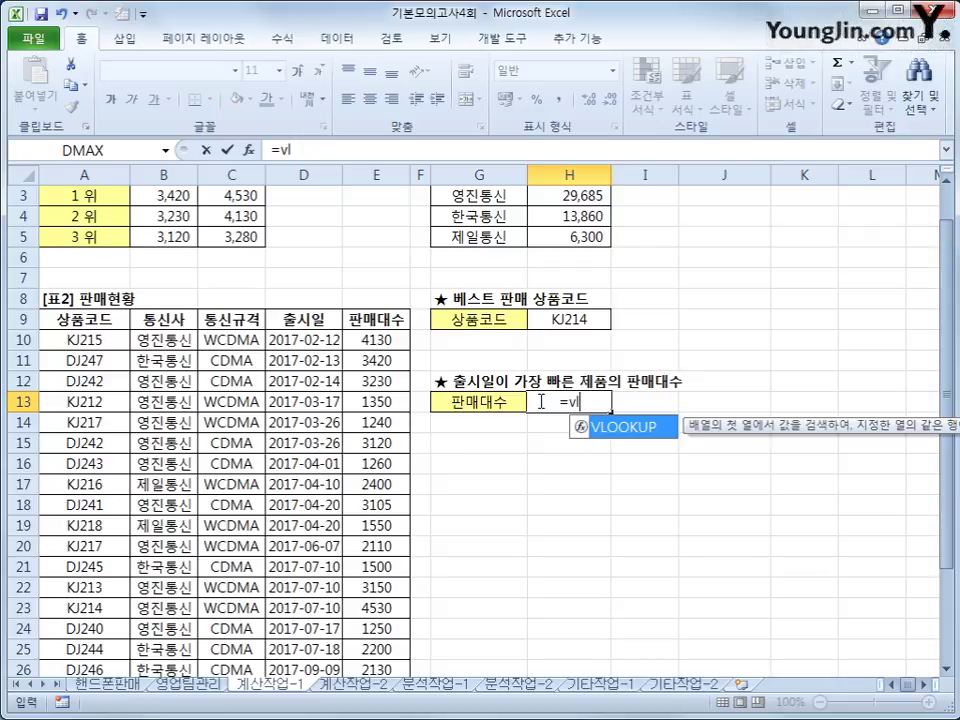
{"action": "key", "text": "Tab"}
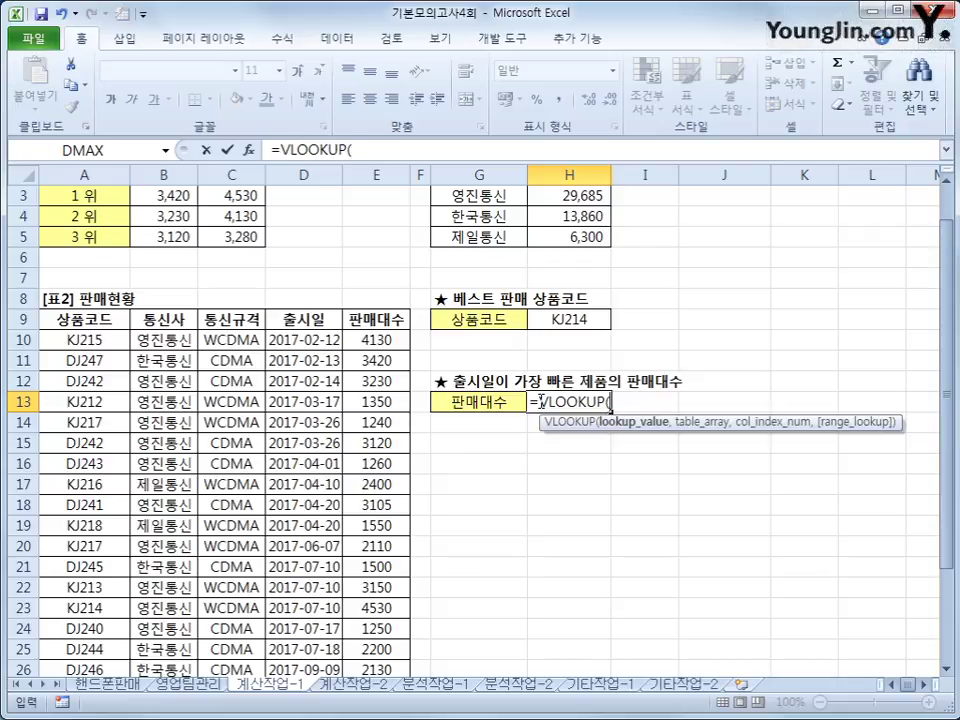
{"action": "type", "text": "min("}
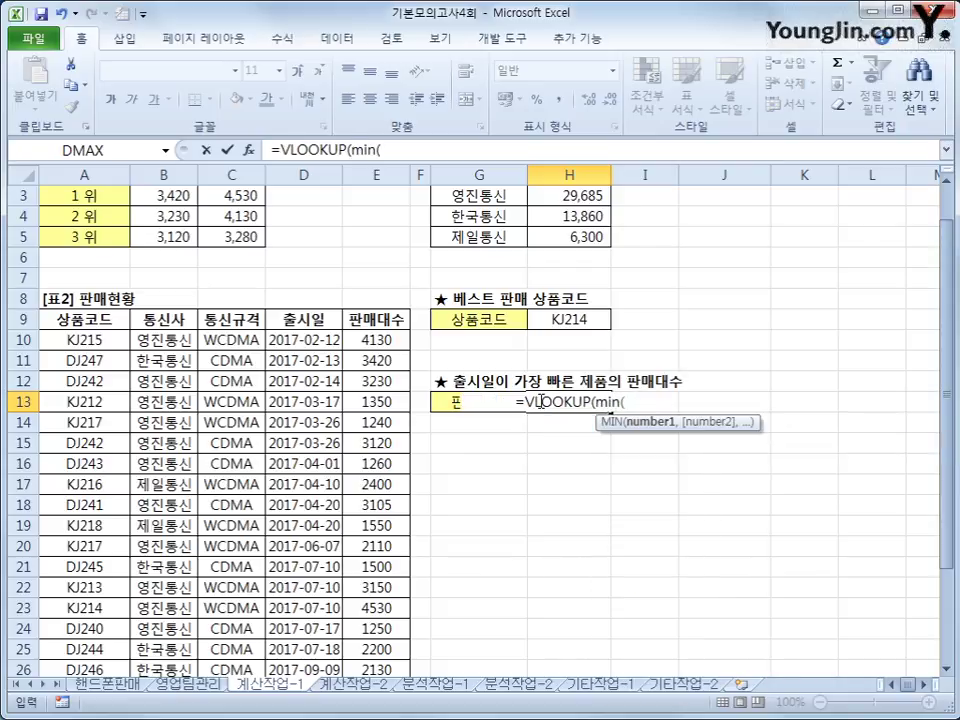
{"action": "left_click_drag", "start_coordinate": [317, 340], "coordinate": [321, 634]}
{"action": "type", "text": ")"}
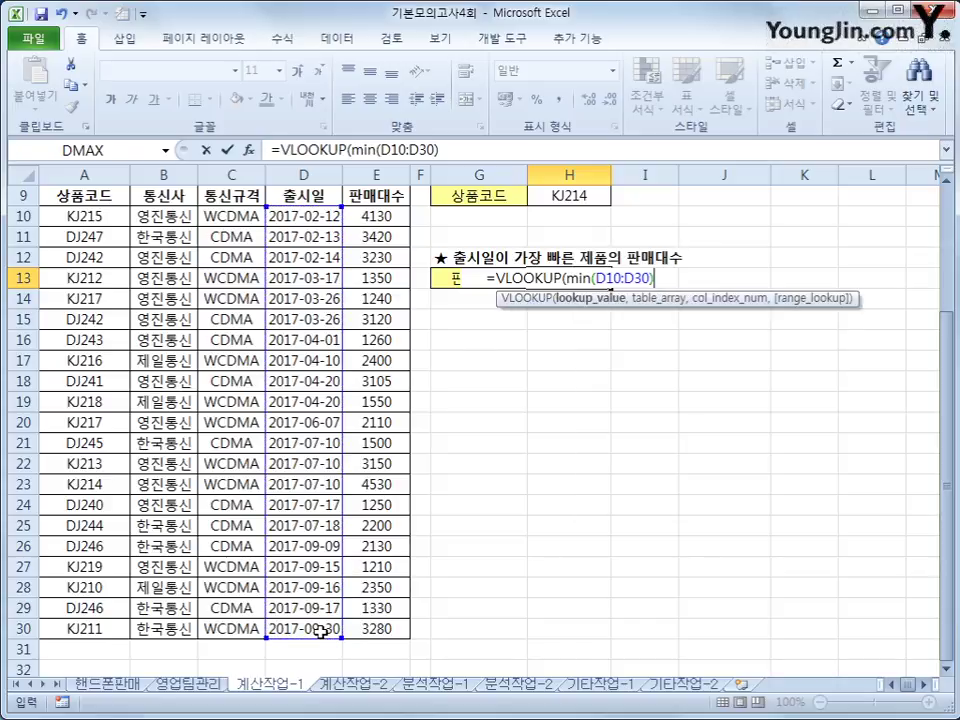
{"action": "type", "text": ","}
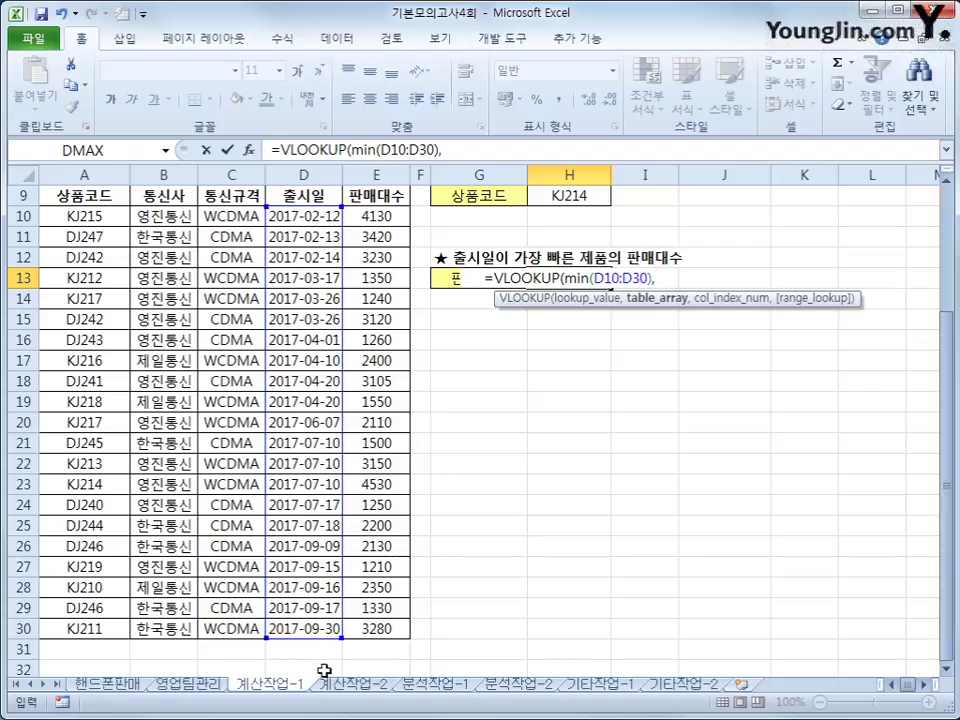
Complete the H13 VLOOKUP with table array D10:E30, column index 2 and range lookup 0, and review the entered formula.
{"action": "left_click_drag", "start_coordinate": [316, 216], "coordinate": [381, 627]}
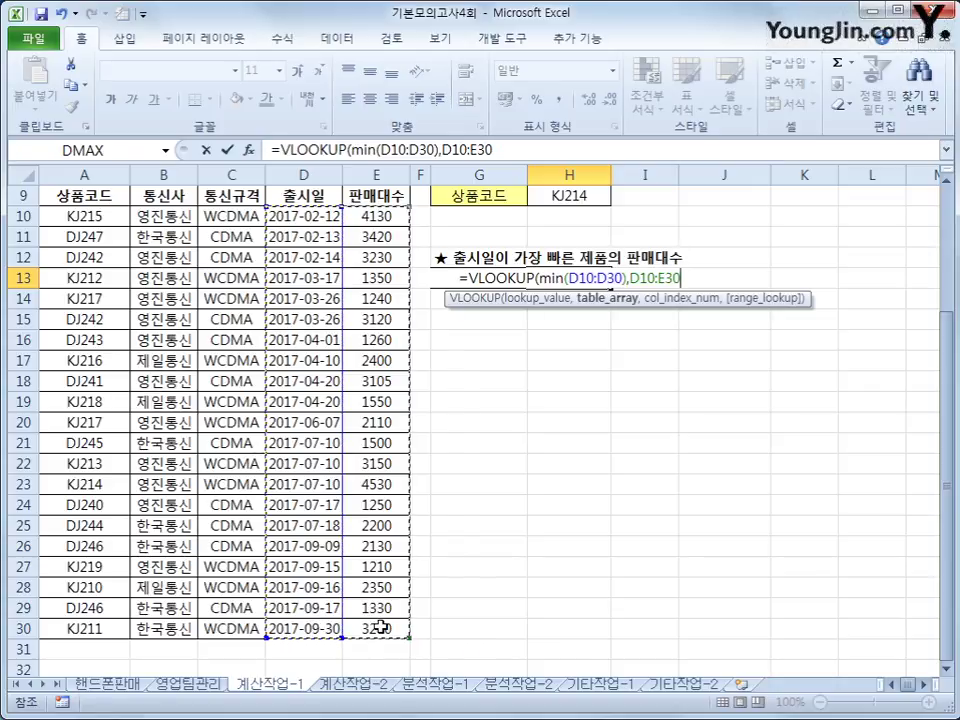
{"action": "type", "text": ","}
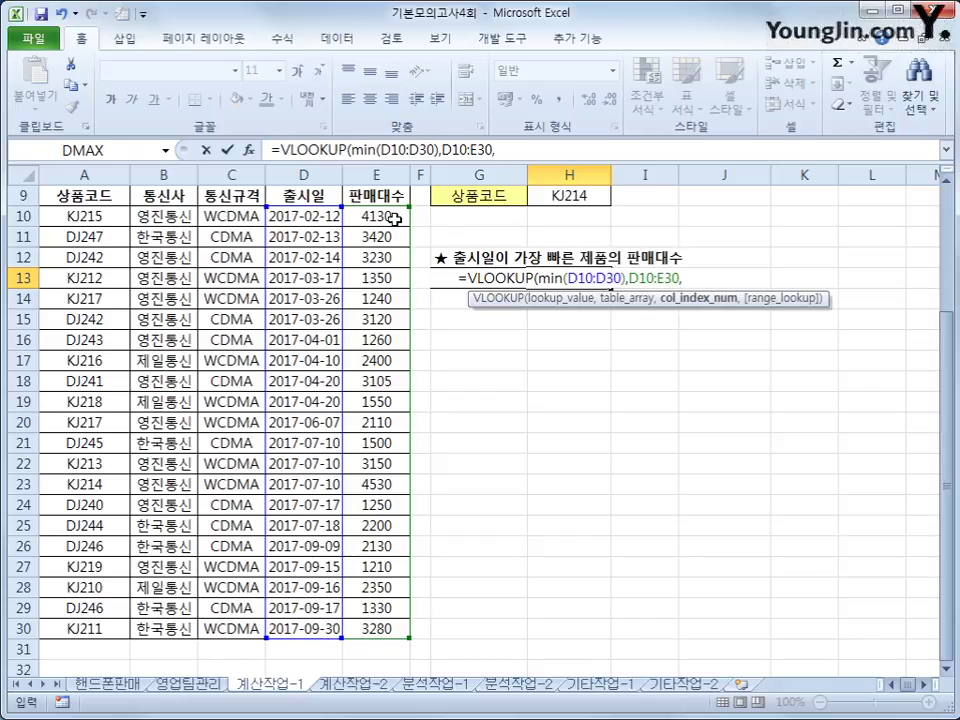
{"action": "type", "text": "2"}
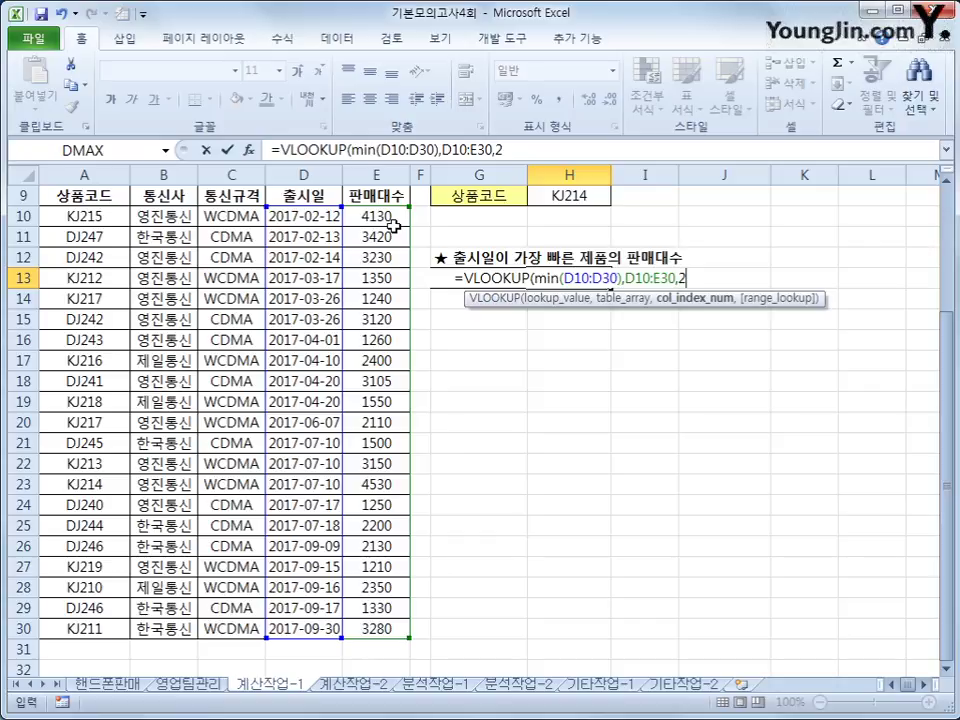
{"action": "type", "text": ",0"}
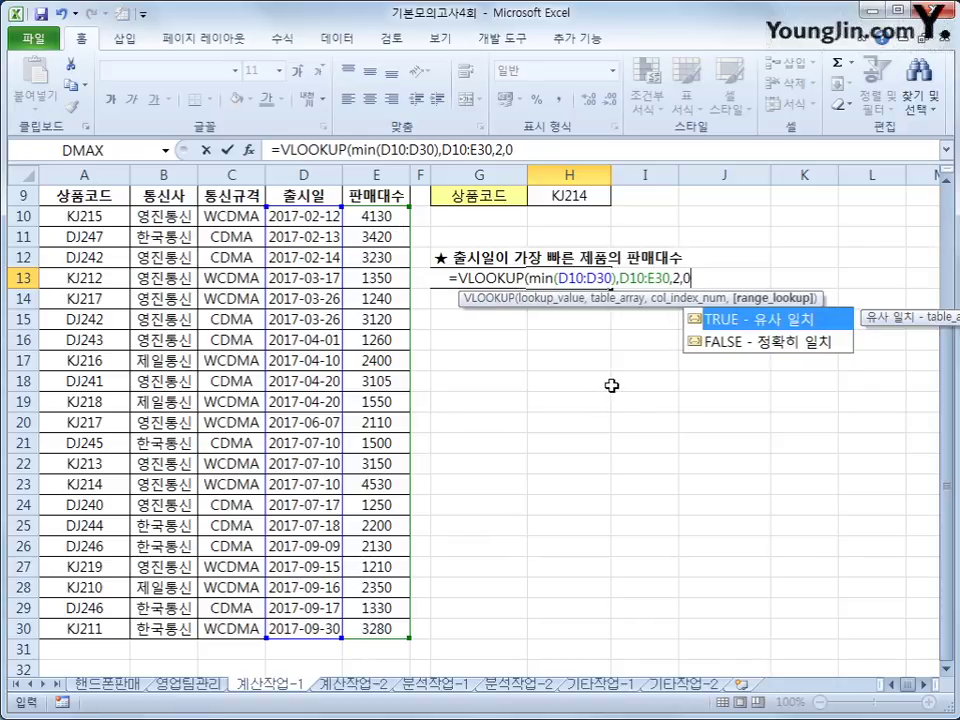
{"action": "type", "text": ")"}
{"action": "key", "text": "Return"}
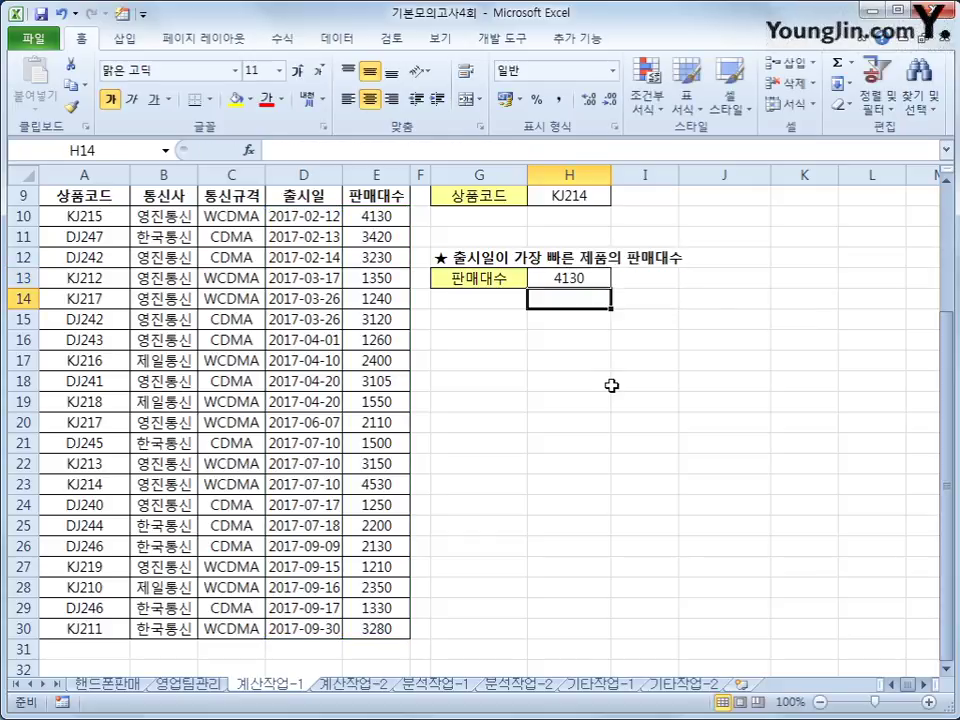
{"action": "left_click", "coordinate": [566, 279]}
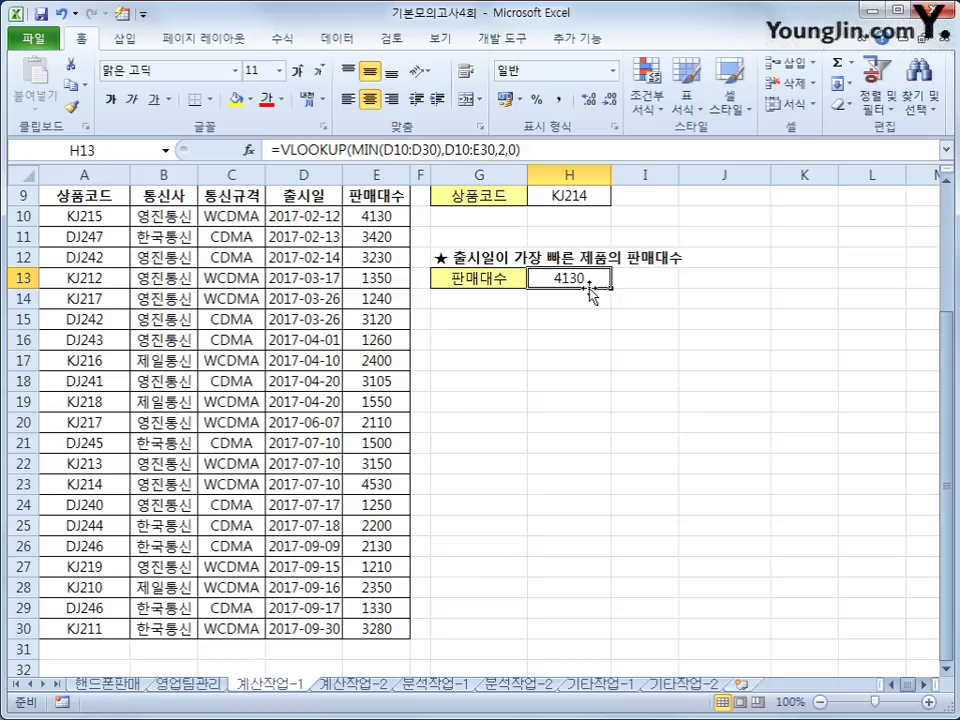
{"action": "scroll", "coordinate": [591, 291], "scroll_direction": "up", "scroll_amount": 3}
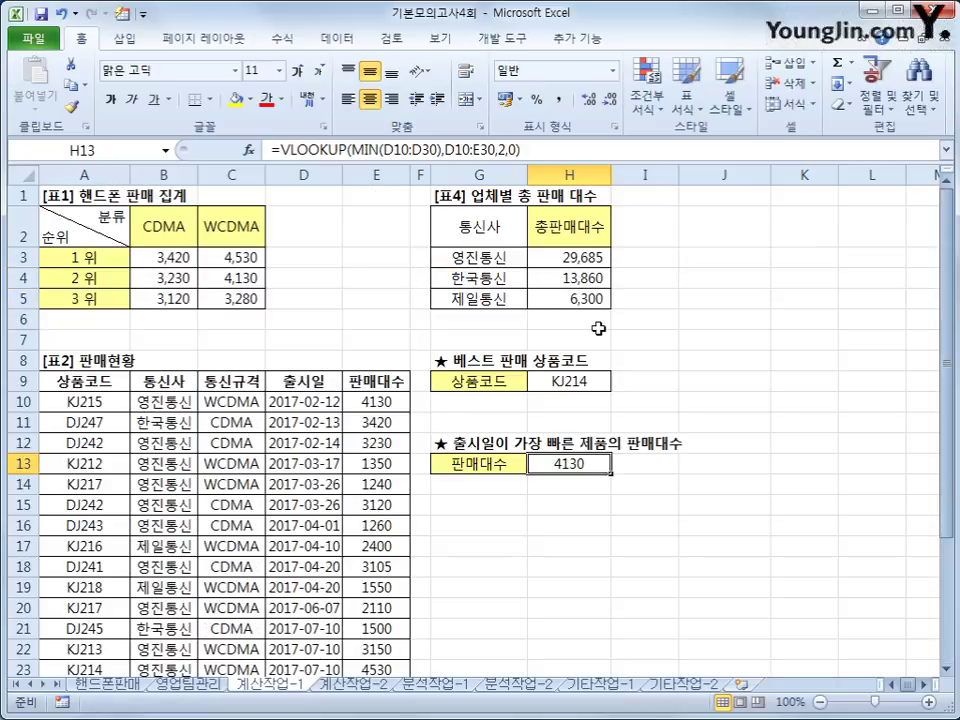
Select the first 합격여부 cell E4 on 계산작업-2 and insert a new code module in the Visual Basic editor.
{"action": "left_click", "coordinate": [352, 686]}
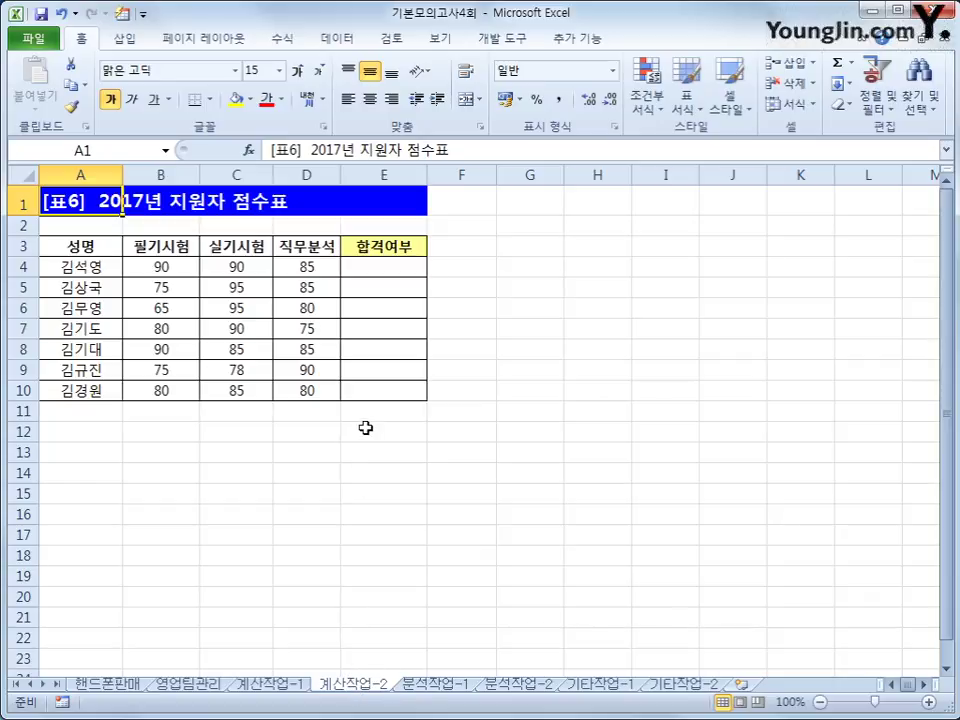
{"action": "left_click", "coordinate": [387, 265]}
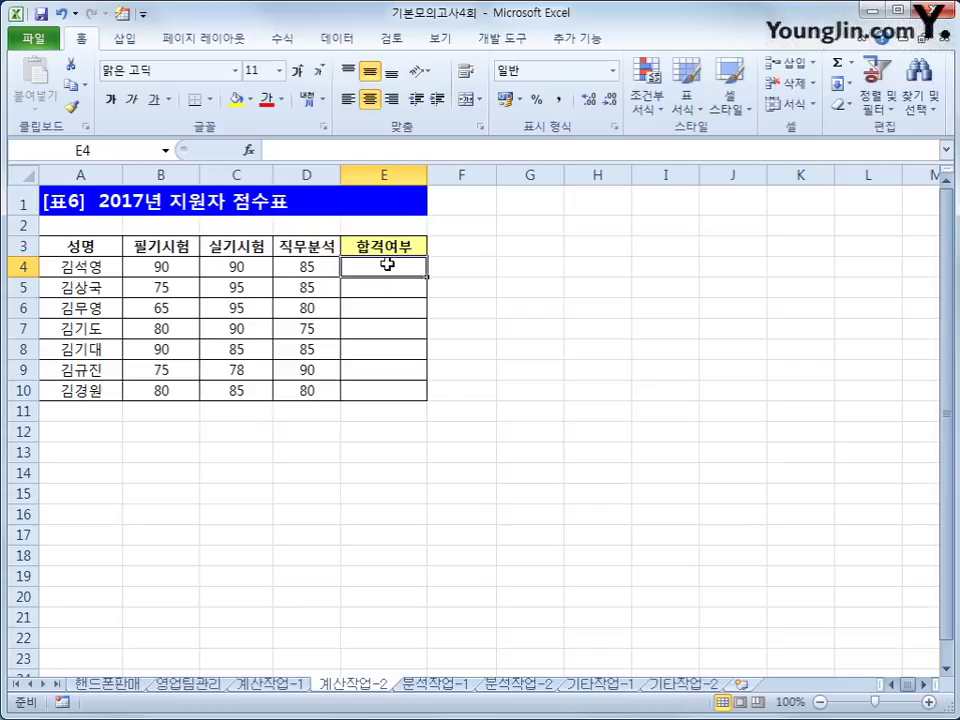
{"action": "left_click", "coordinate": [527, 40]}
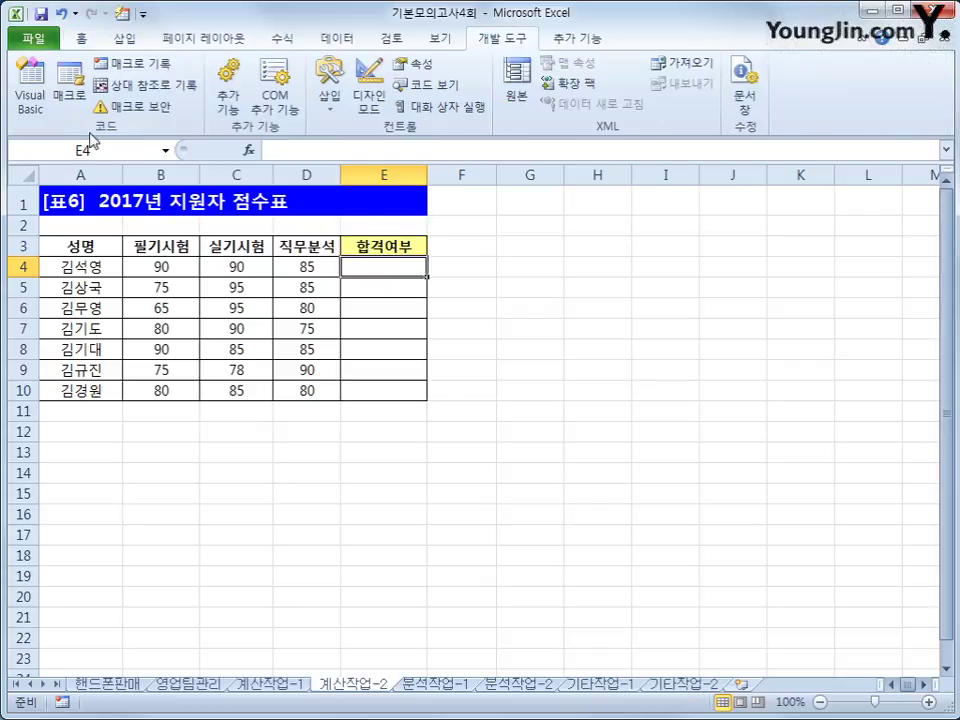
{"action": "left_click", "coordinate": [38, 113]}
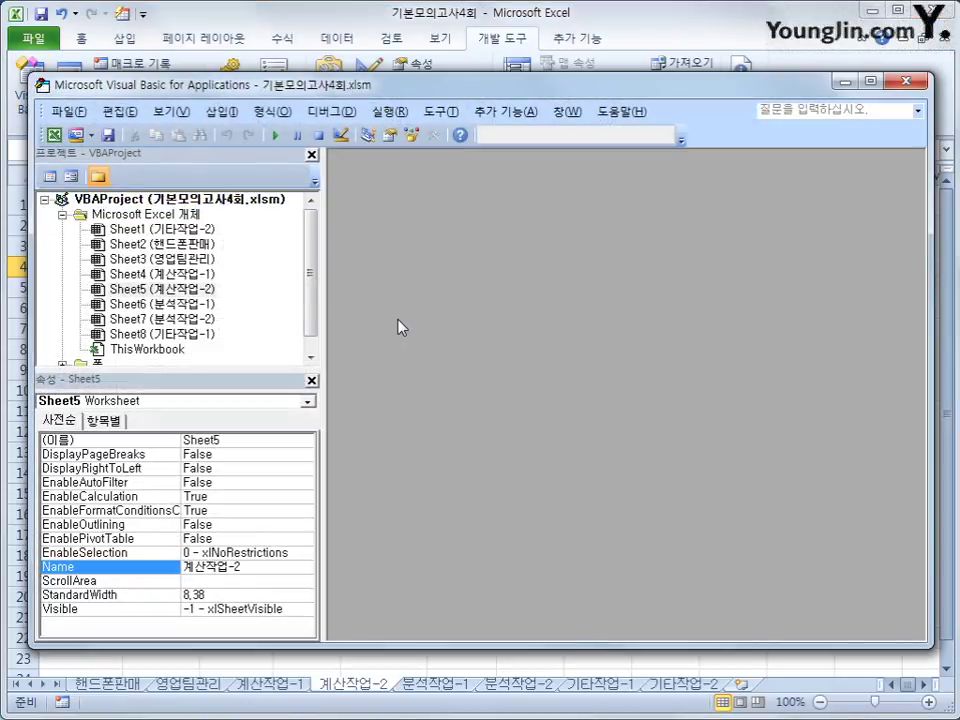
{"action": "left_click", "coordinate": [218, 112]}
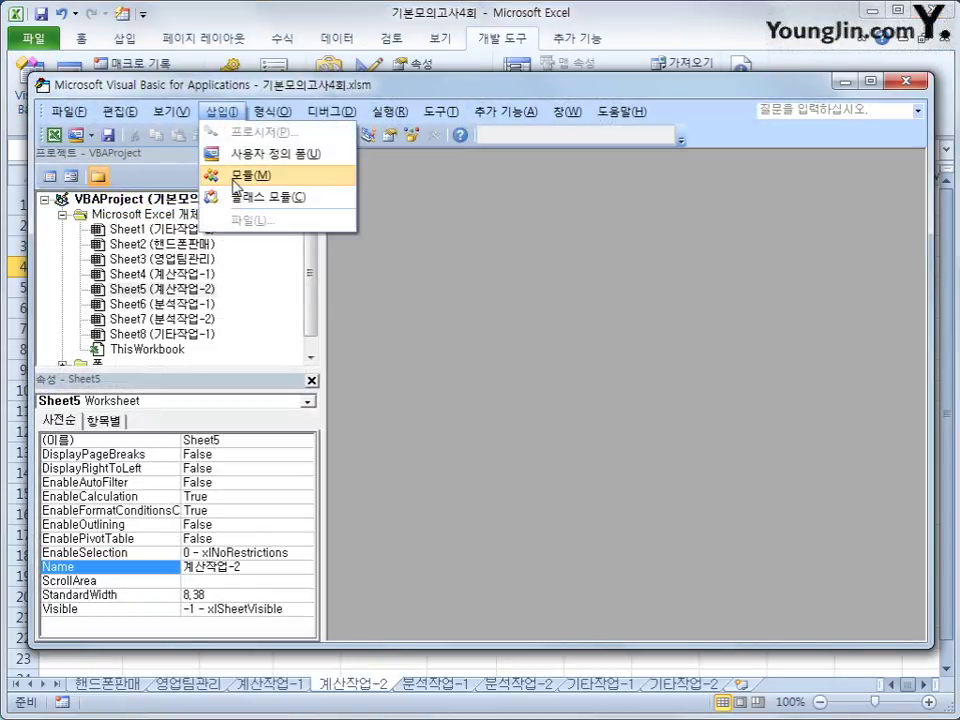
{"action": "left_click", "coordinate": [237, 181]}
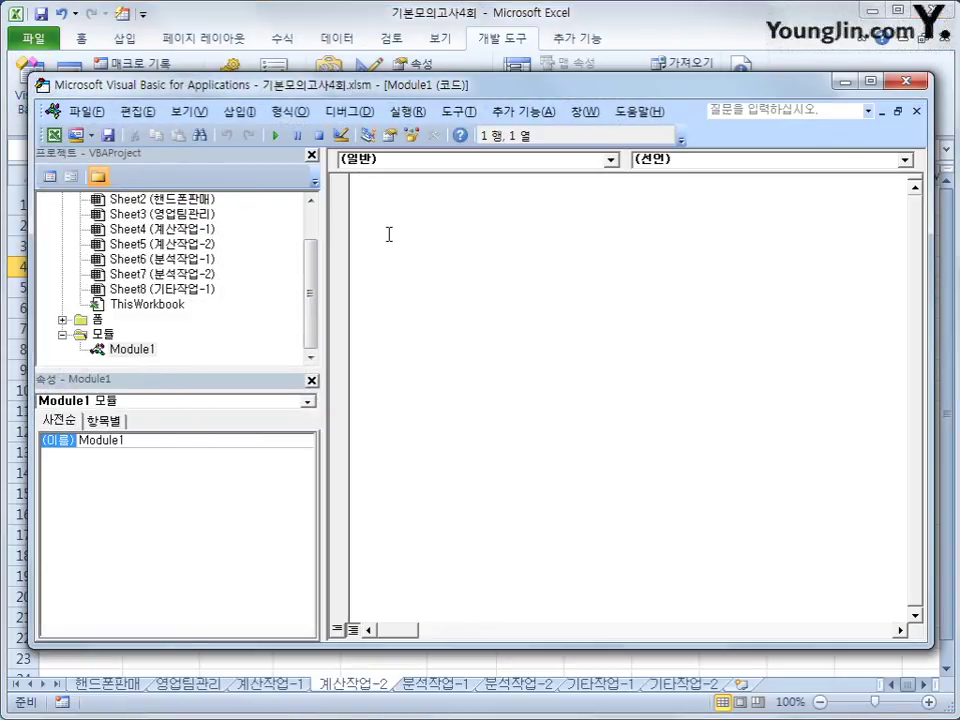
Declare the public function fn합격 with the arguments 필기시험, 실기시험 and 직무분석.
{"action": "type", "text": "pu"}
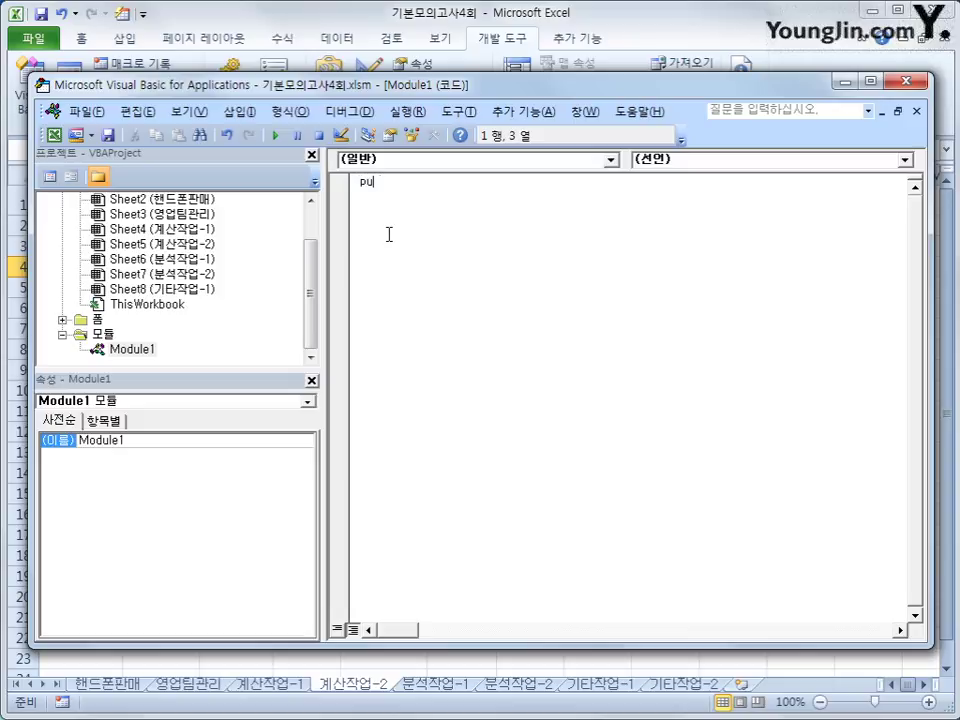
{"action": "type", "text": "blic function fn합격("}
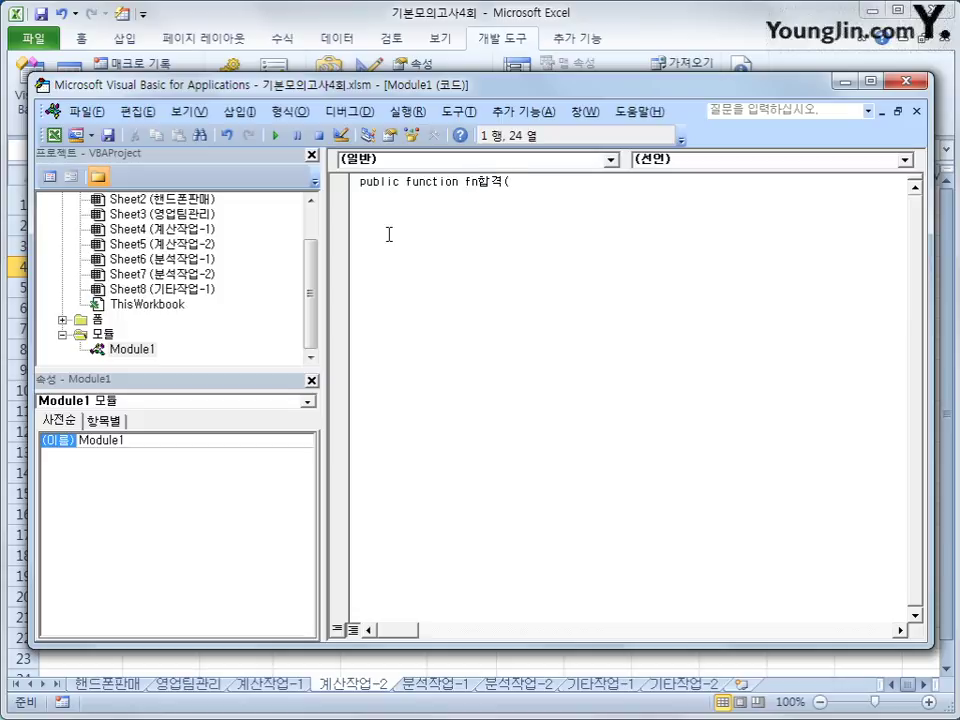
{"action": "type", "text": "필기시험, 실기시험, 직"}
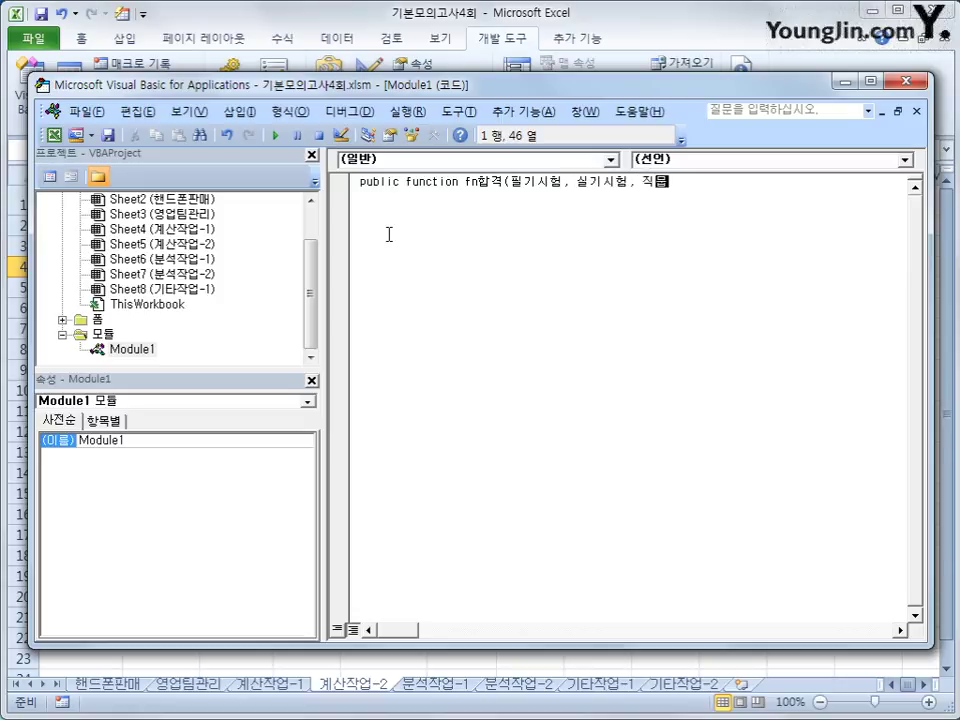
{"action": "type", "text": "무분석)"}
{"action": "key", "text": "Return"}
{"action": "key", "text": "Return"}
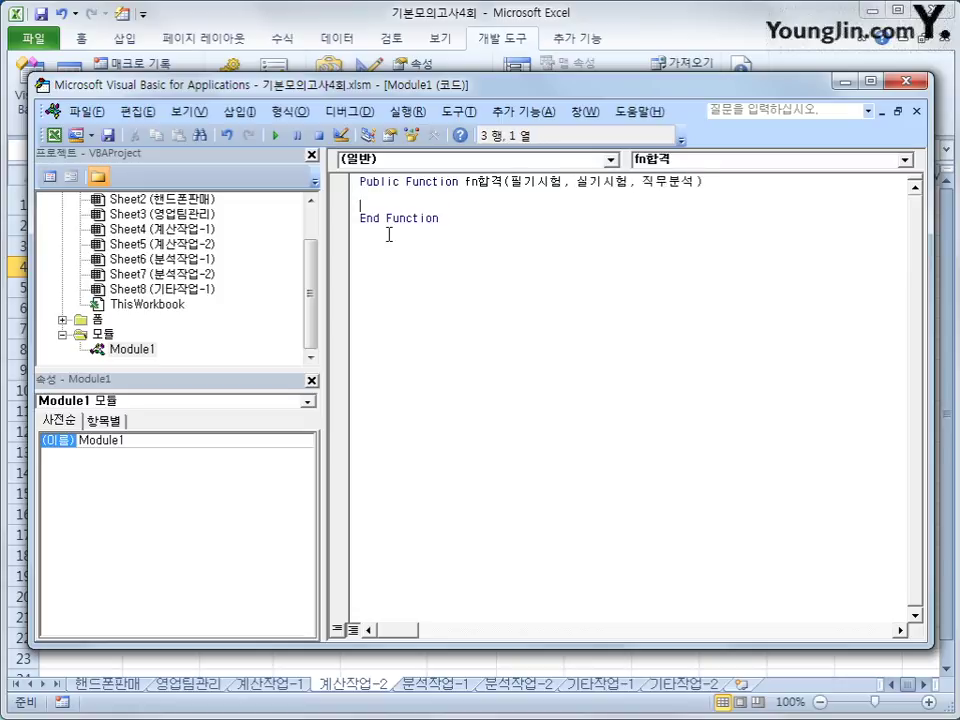
Start an indented If statement in fn합격 with the condition 직무분석>=80, followed by And.
{"action": "key", "text": "Tab"}
{"action": "type", "text": "if 직무분석"}
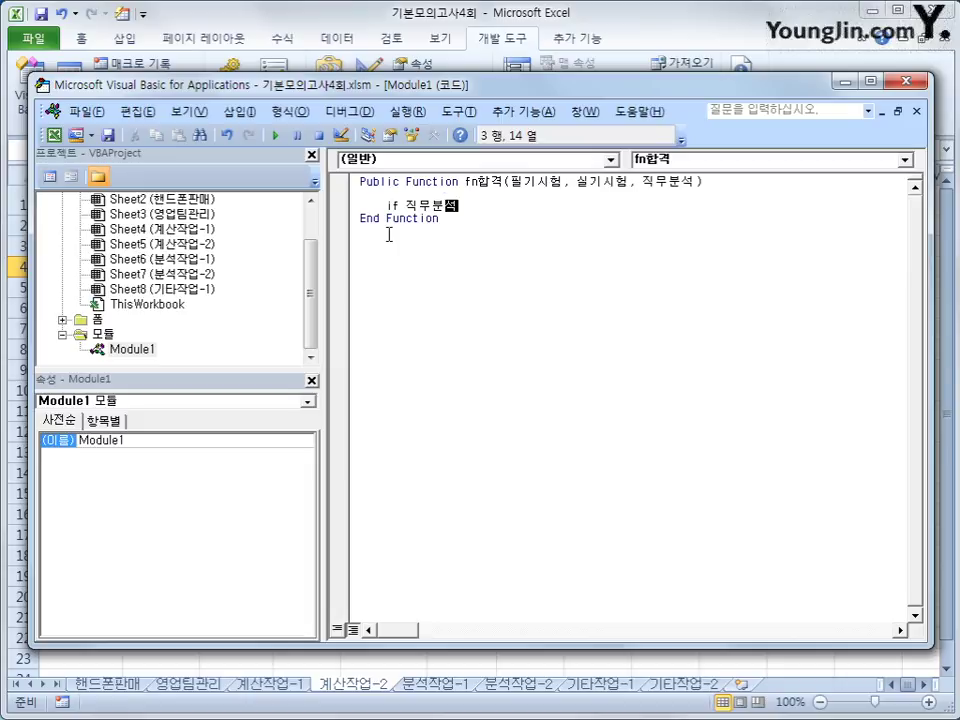
{"action": "type", "text": ">"}
{"action": "type", "text": "=80 "}
{"action": "type", "text": "무"}
{"action": "key", "text": "BackSpace"}
{"action": "key", "text": "BackSpace"}
{"action": "key", "text": "Hangul"}
{"action": "type", "text": "and"}
Add (필기시험 + 실기시험) / 2 >= 80 as the second If condition and end the line with Then.
{"action": "type", "text": "(실기"}
{"action": "key", "text": "BackSpace"}
{"action": "key", "text": "BackSpace"}
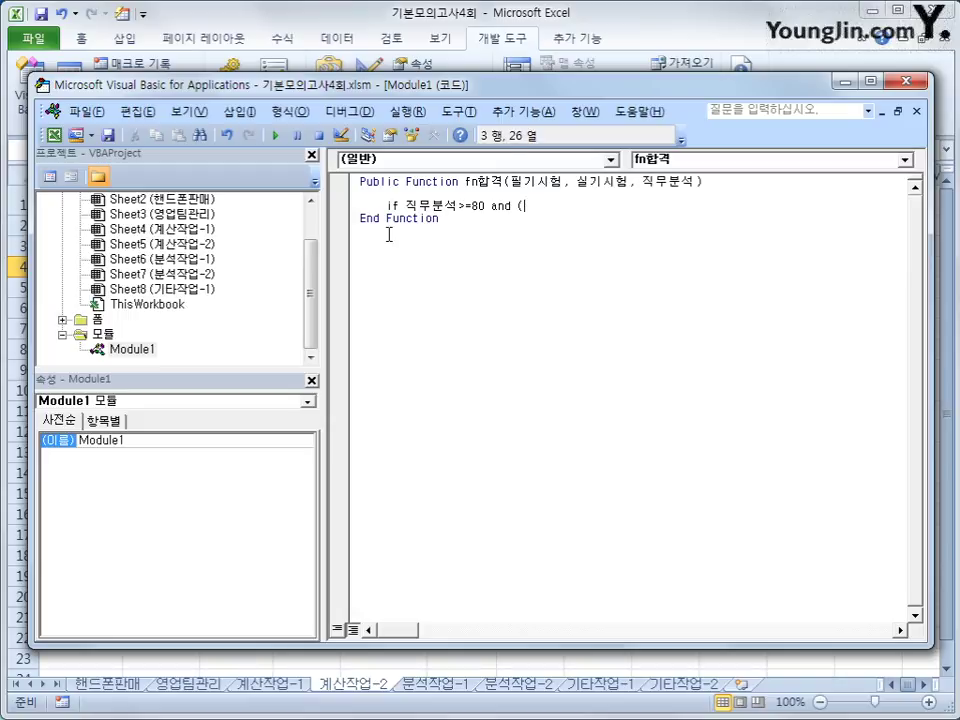
{"action": "type", "text": "필기시험 + 실기시험"}
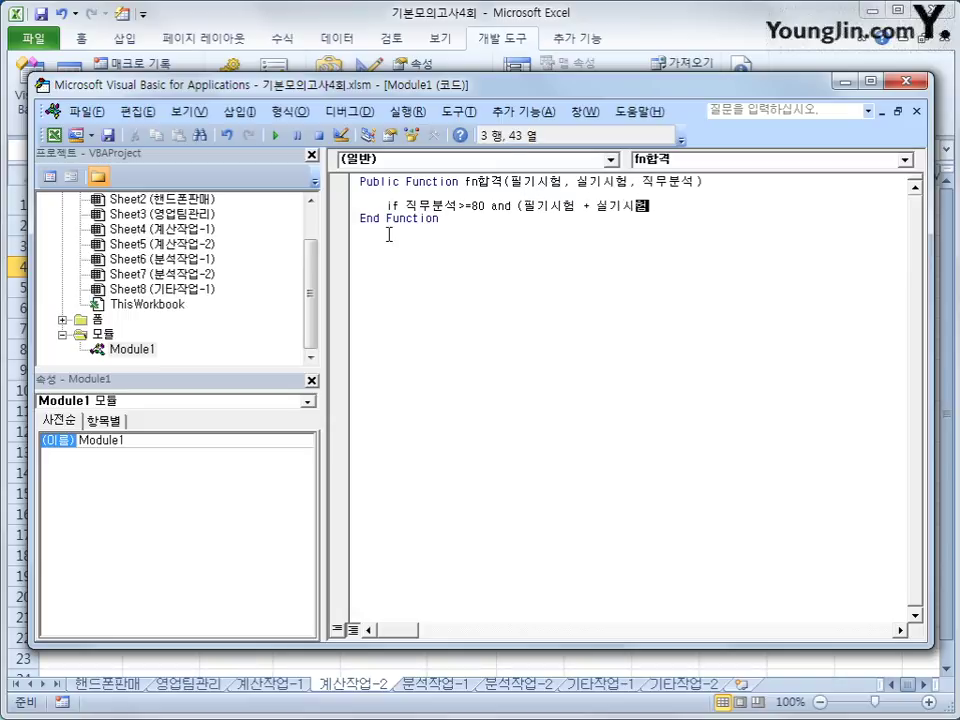
{"action": "type", "text": ") /2 >=80 스"}
{"action": "key", "text": "BackSpace"}
{"action": "key", "text": "BackSpace"}
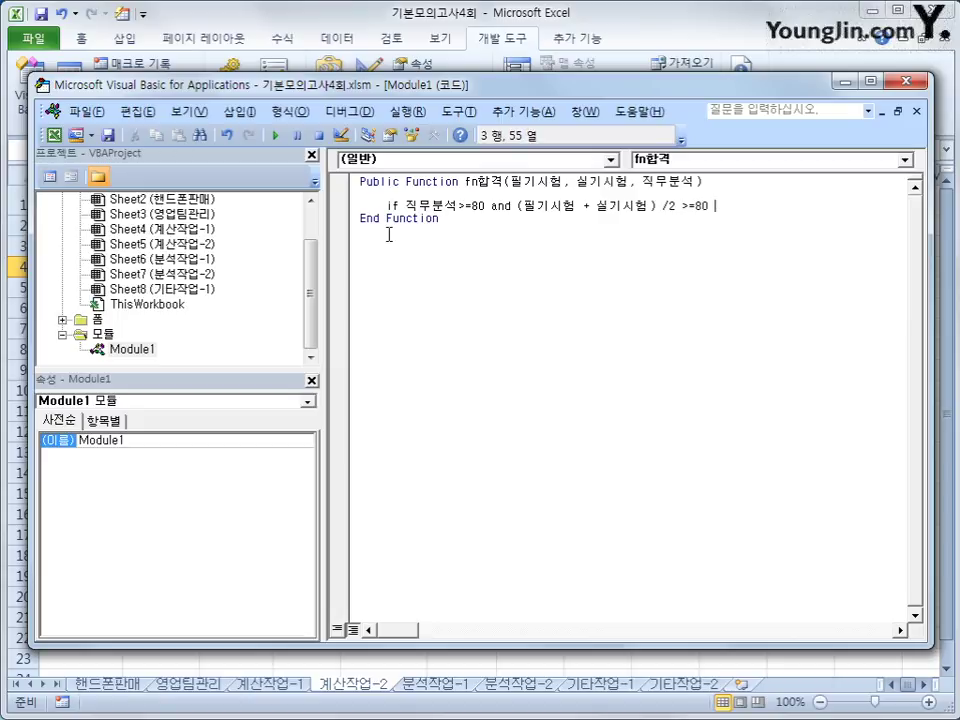
{"action": "type", "text": "then"}
{"action": "key", "text": "Return"}
Examine the averaging expression (필기시험 + 실기시험) / 2 in the If condition and return to the line below it.
{"action": "key", "text": "Up"}
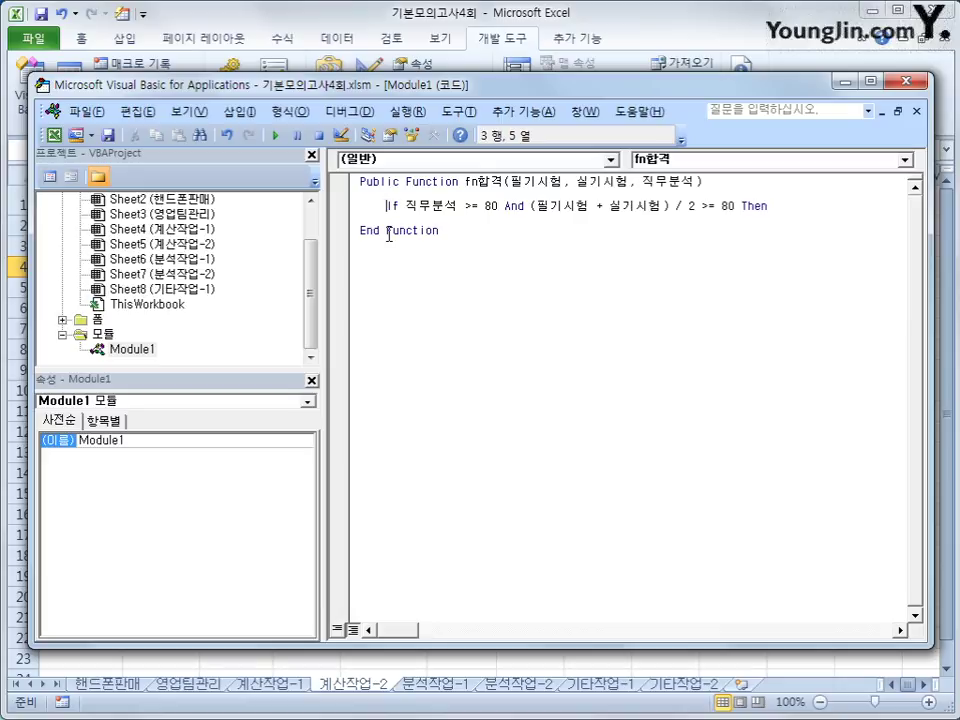
{"action": "key", "text": "Right"}
{"action": "key", "text": "Right"}
{"action": "key", "text": "Right"}
{"action": "key", "text": "Right"}
{"action": "key", "text": "Right"}
{"action": "key", "text": "Right"}
{"action": "key", "text": "Right"}
{"action": "key", "text": "Right"}
{"action": "key", "text": "Right"}
{"action": "key", "text": "Right"}
{"action": "key", "text": "Right"}
{"action": "key", "text": "Right"}
{"action": "key", "text": "Right"}
{"action": "key", "text": "Right"}
{"action": "key", "text": "Right"}
{"action": "key", "text": "Right"}
{"action": "key", "text": "Right"}
{"action": "key", "text": "shift+Right"}
{"action": "key", "text": "shift+Right"}
{"action": "key", "text": "shift+Right"}
{"action": "key", "text": "shift+Right"}
{"action": "key", "text": "shift+Right"}
{"action": "key", "text": "shift+Right"}
{"action": "key", "text": "shift+Right"}
{"action": "key", "text": "shift+Right"}
{"action": "key", "text": "shift+Right"}
{"action": "key", "text": "shift+Right"}
{"action": "key", "text": "shift+Right"}
{"action": "key", "text": "shift+Right"}
{"action": "key", "text": "shift+Right"}
{"action": "key", "text": "shift+Right"}
{"action": "key", "text": "shift+Right"}
{"action": "key", "text": "shift+Right"}
{"action": "key", "text": "shift+Right"}
{"action": "key", "text": "shift+Right"}
{"action": "key", "text": "shift+Right"}
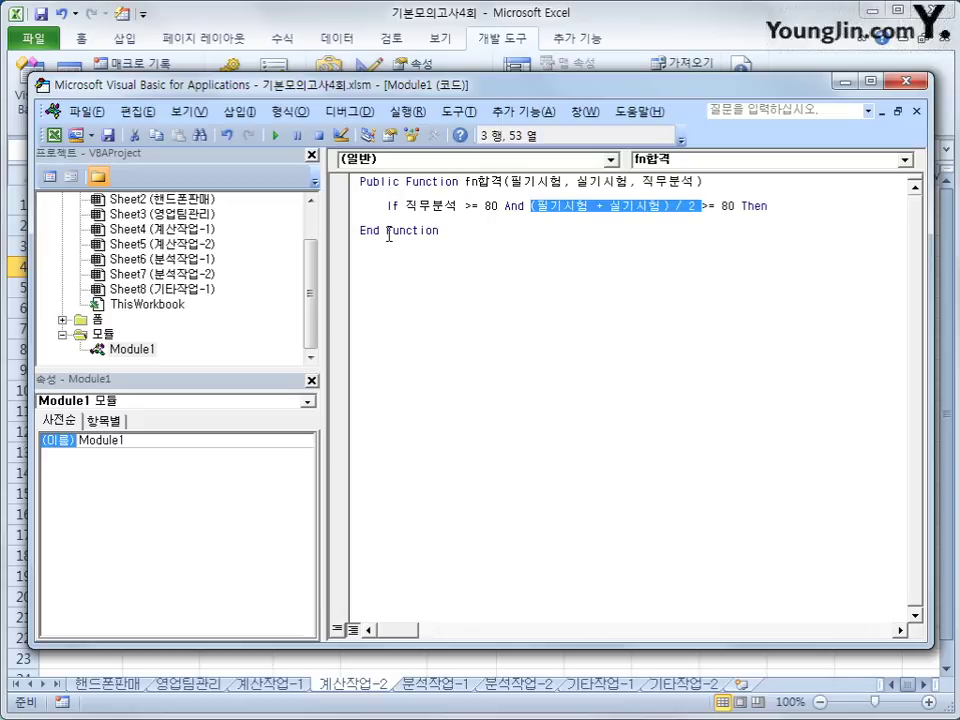
{"action": "key", "text": "Down"}
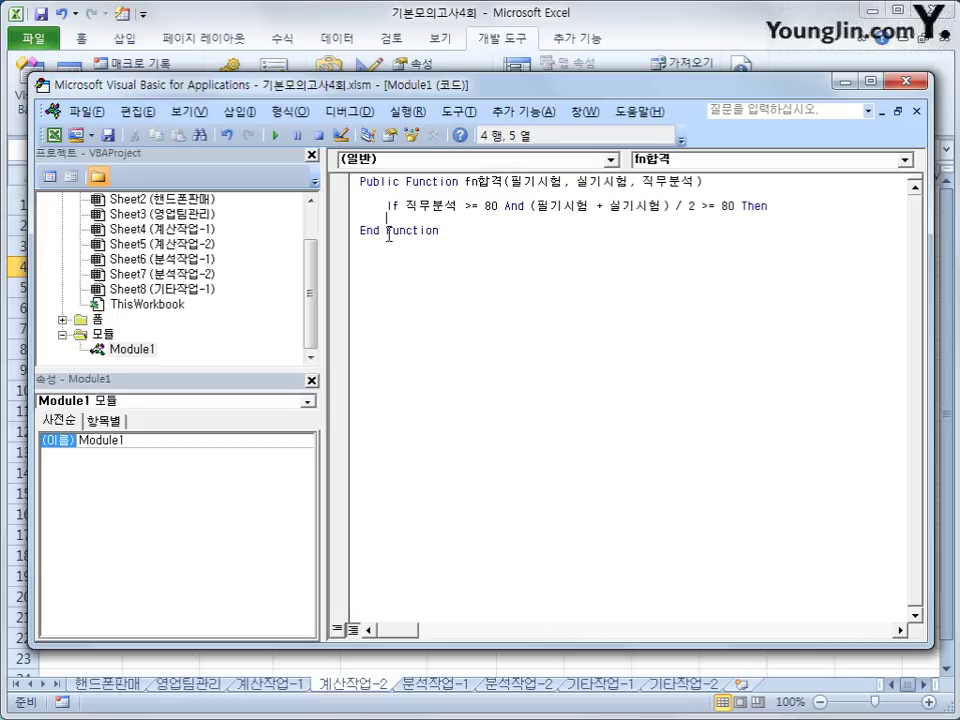
Have the If branch assign "합격" to fn합격, and start a less indented line below it.
{"action": "key", "text": "Tab"}
{"action": "type", "text": "fn합격 = \"합격\""}
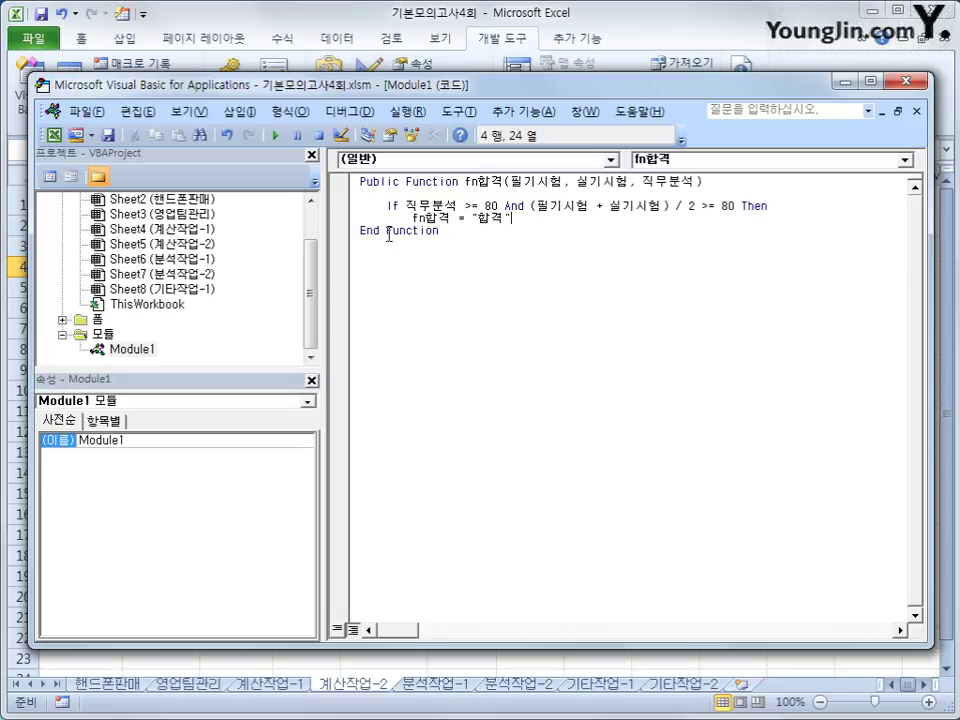
{"action": "key", "text": "Return"}
{"action": "key", "text": "BackSpace"}
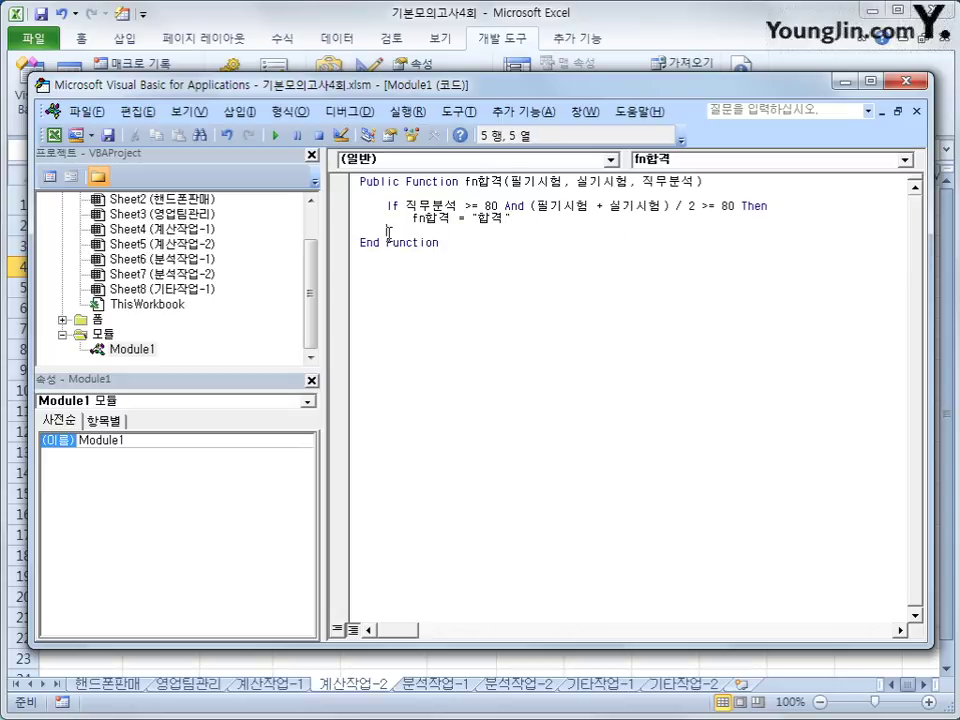
Add an Else branch that assigns "불합격" to fn합격.
{"action": "type", "text": "Else"}
{"action": "key", "text": "Return"}
{"action": "key", "text": "Tab"}
{"action": "type", "text": "fn 합격"}
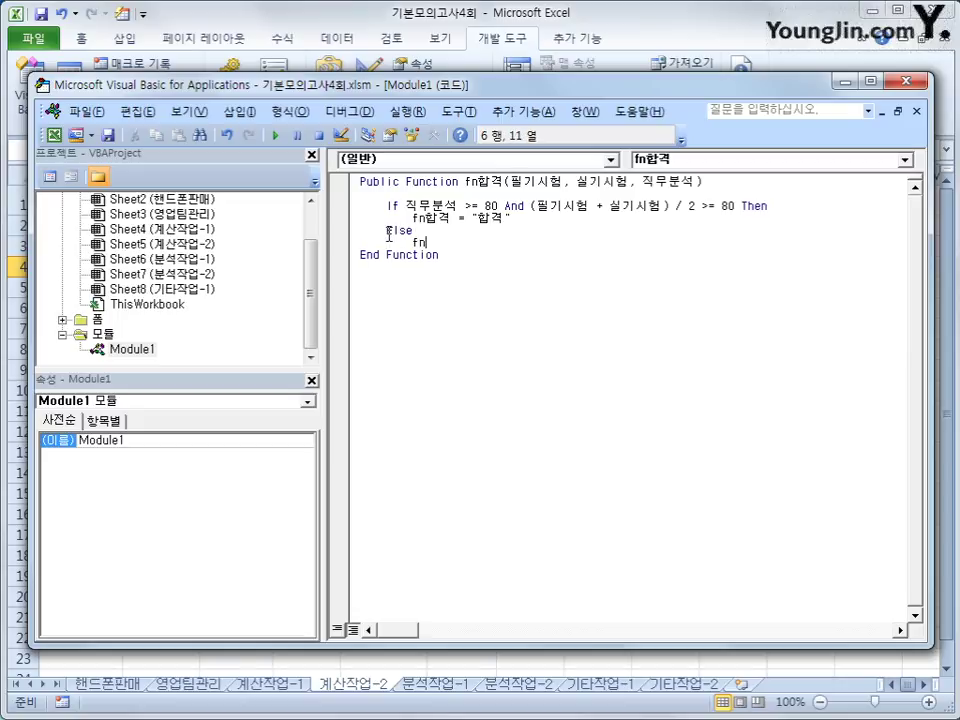
{"action": "key", "text": "BackSpace"}
{"action": "key", "text": "BackSpace"}
{"action": "key", "text": "BackSpace"}
{"action": "type", "text": "합격 = \"불합격\""}
{"action": "key", "text": "Return"}
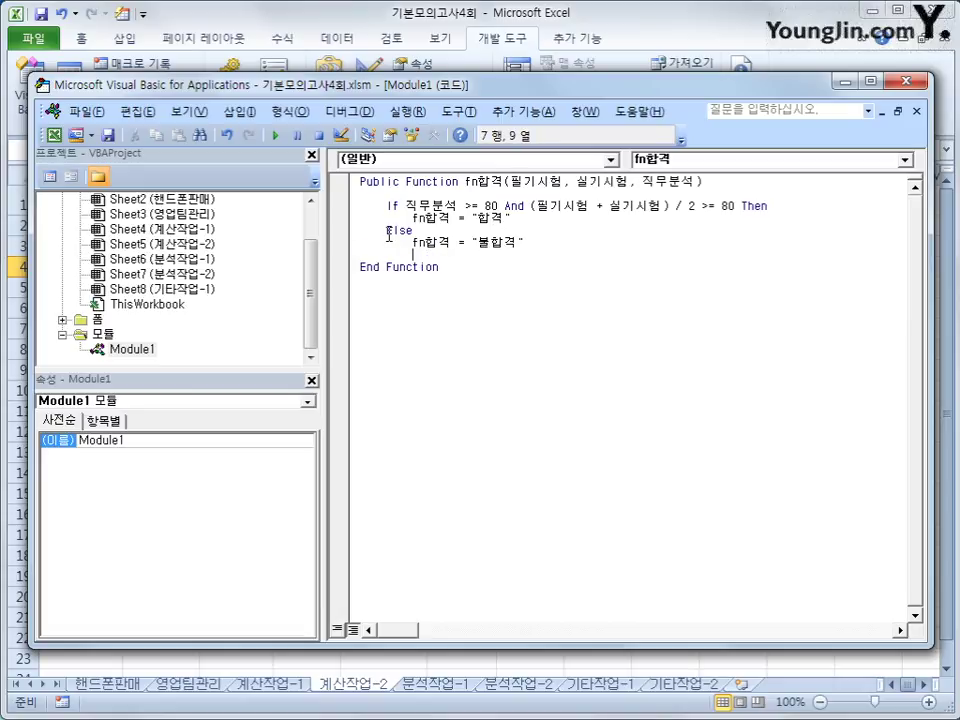
Close the conditional block in fn합격 with End If, aligned with the If line.
{"action": "key", "text": "BackSpace"}
{"action": "type", "text": "end if"}
{"action": "key", "text": "Return"}
{"action": "key", "text": "Up"}
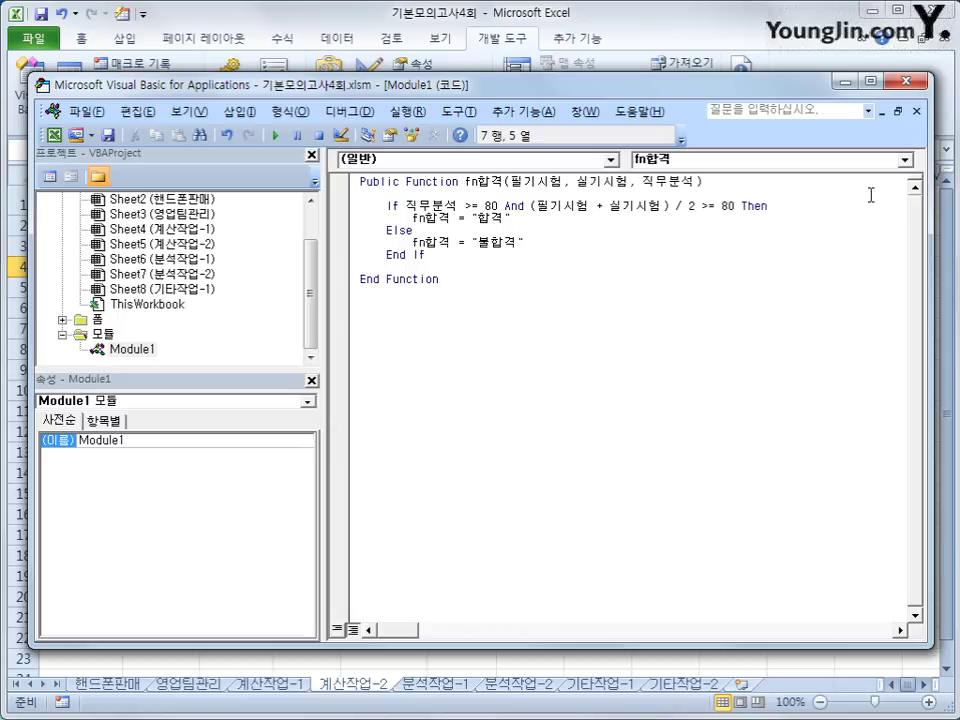
Close the code editor, enter the user-defined function fn합격(B4,C4,D4) in cell E4 and fill it down to E10.
{"action": "left_click", "coordinate": [915, 82]}
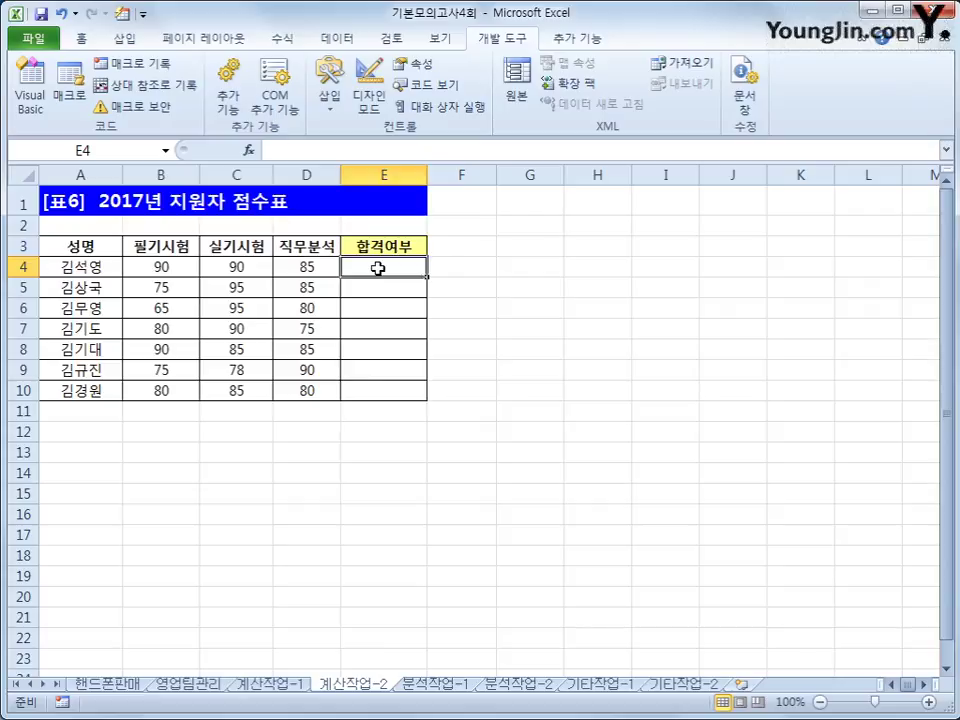
{"action": "left_click", "coordinate": [248, 150]}
{"action": "left_click", "coordinate": [523, 385]}
{"action": "left_click", "coordinate": [553, 527]}
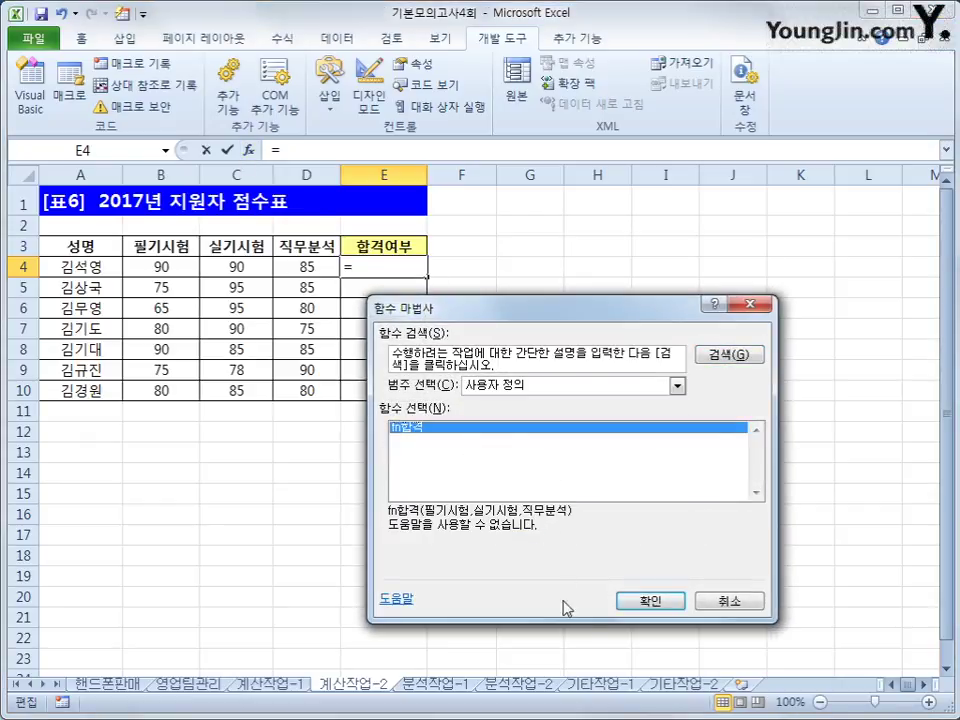
{"action": "left_click", "coordinate": [651, 601]}
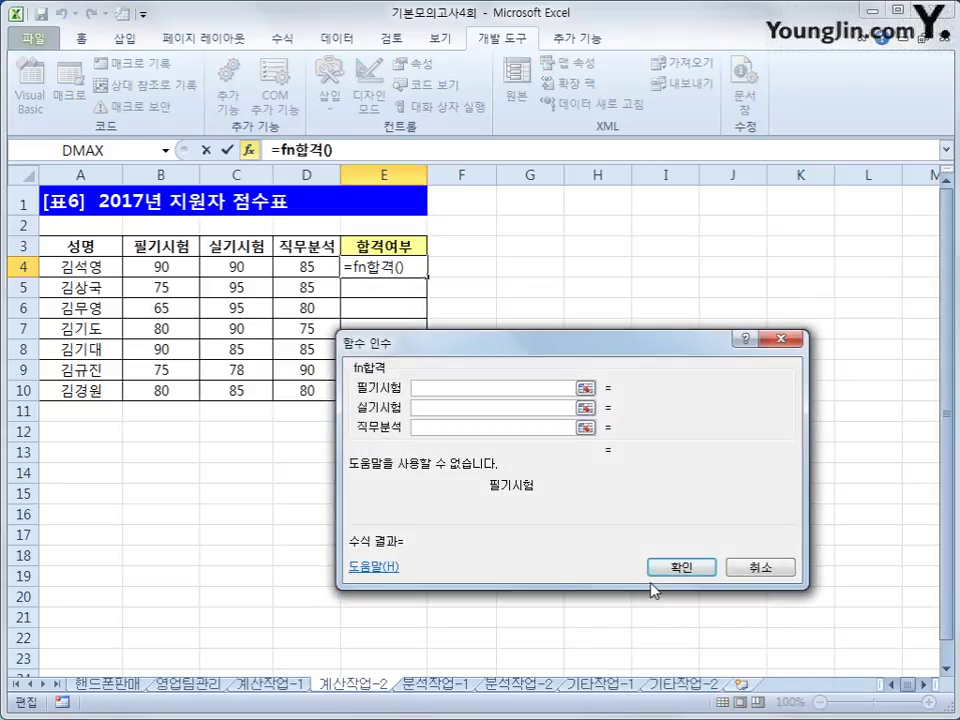
{"action": "left_click", "coordinate": [140, 267]}
{"action": "left_click", "coordinate": [464, 407]}
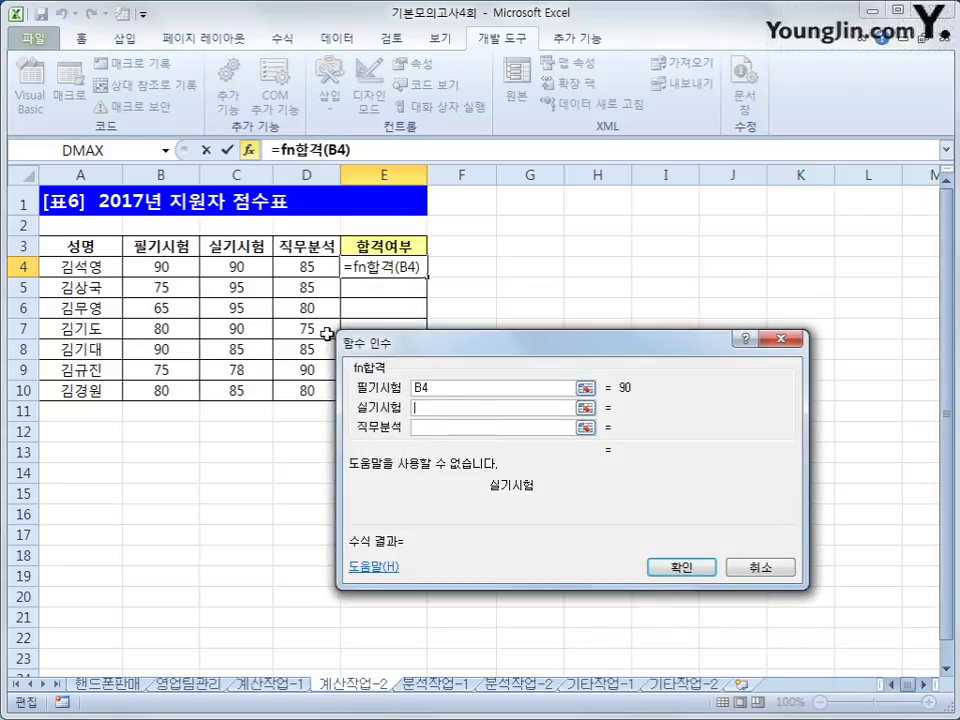
{"action": "left_click", "coordinate": [245, 268]}
{"action": "left_click", "coordinate": [439, 428]}
{"action": "left_click", "coordinate": [291, 267]}
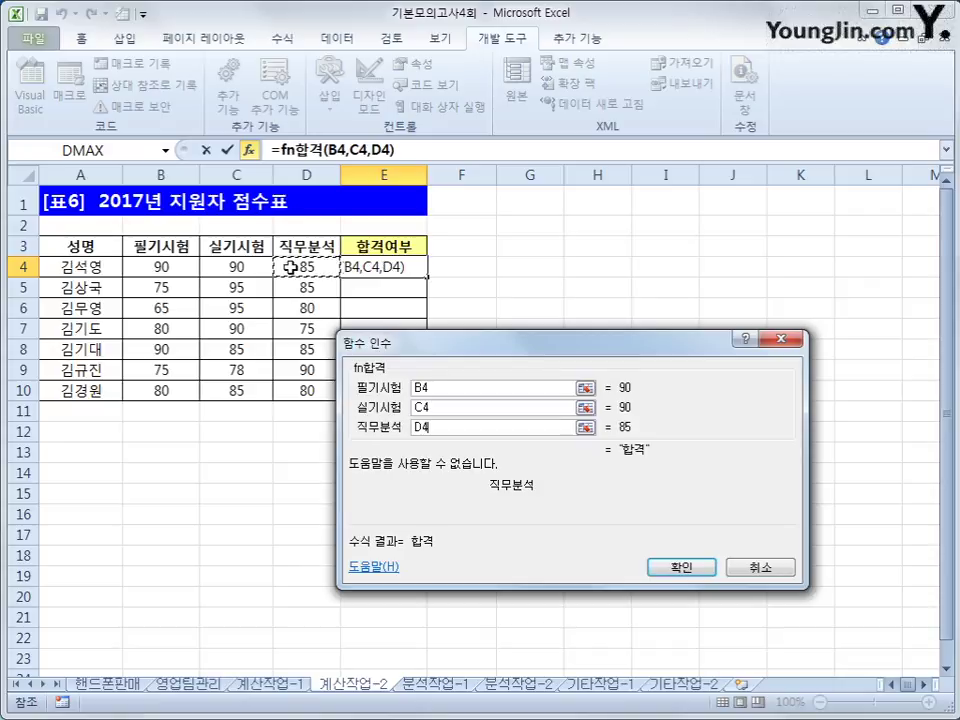
{"action": "left_click", "coordinate": [667, 572]}
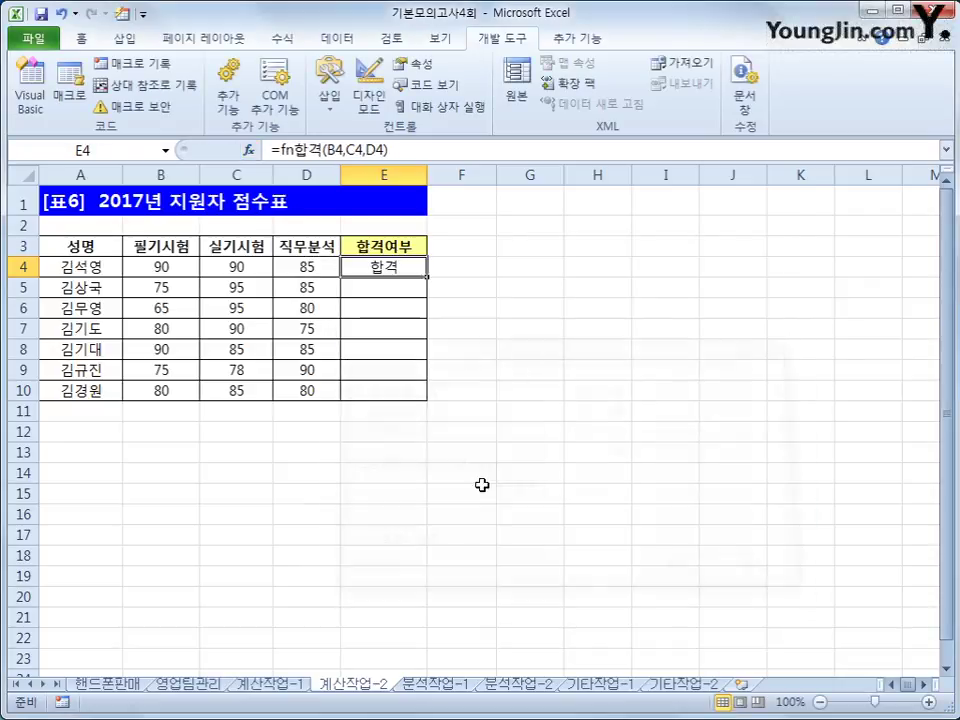
{"action": "double_click", "coordinate": [427, 276]}
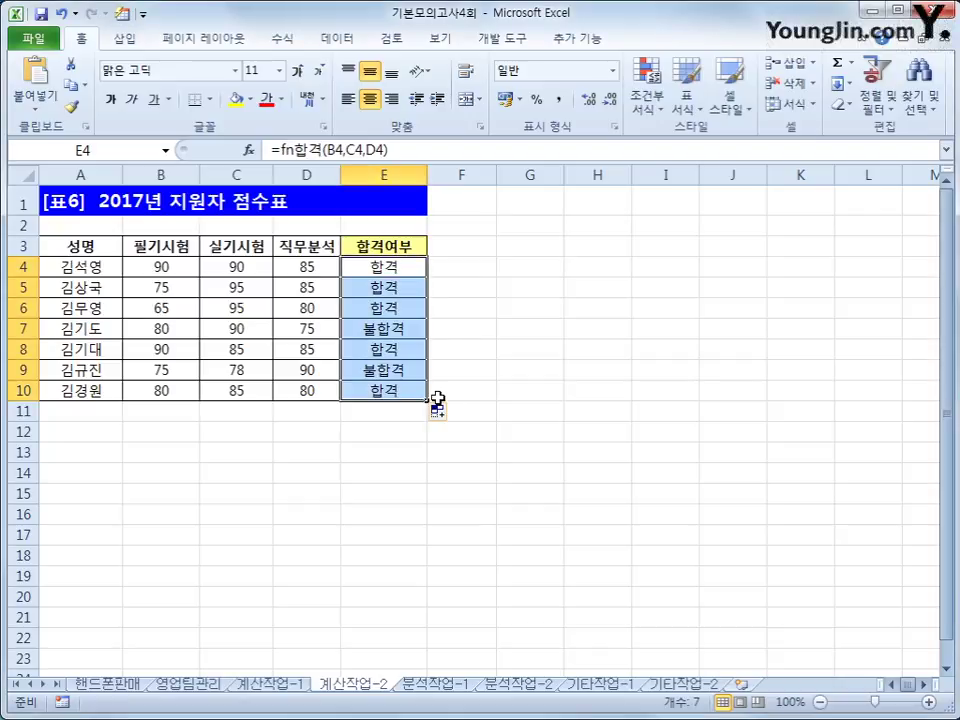
On the 분석작업-1 sheet, create a pivot table from range A1:H33, placed in the existing worksheet at cell J4.
{"action": "left_click", "coordinate": [438, 688]}
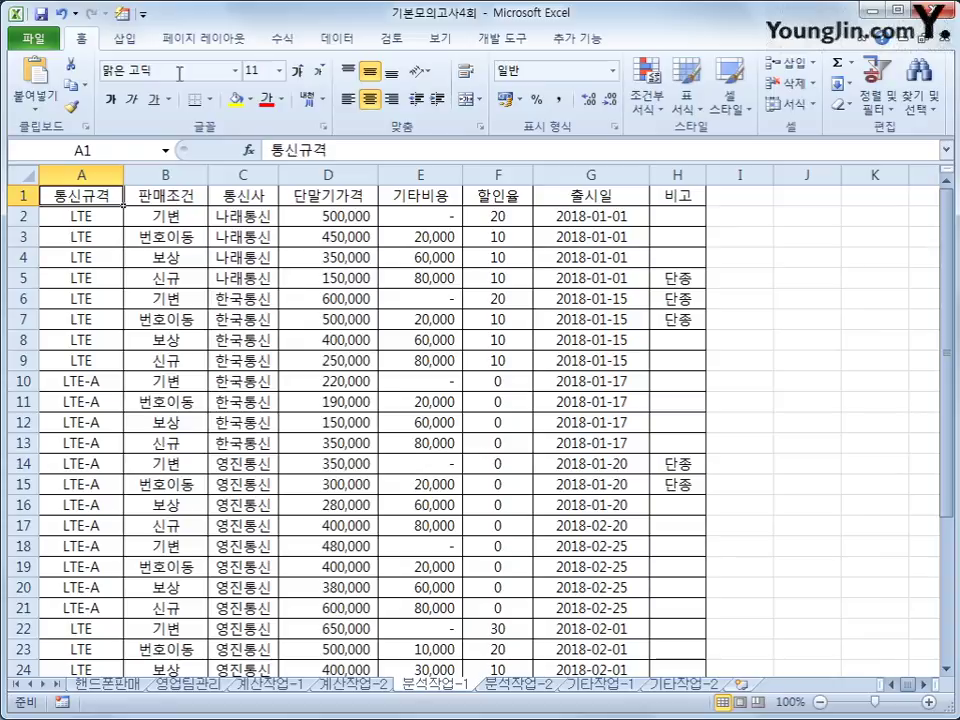
{"action": "left_click", "coordinate": [130, 37]}
{"action": "left_click", "coordinate": [38, 104]}
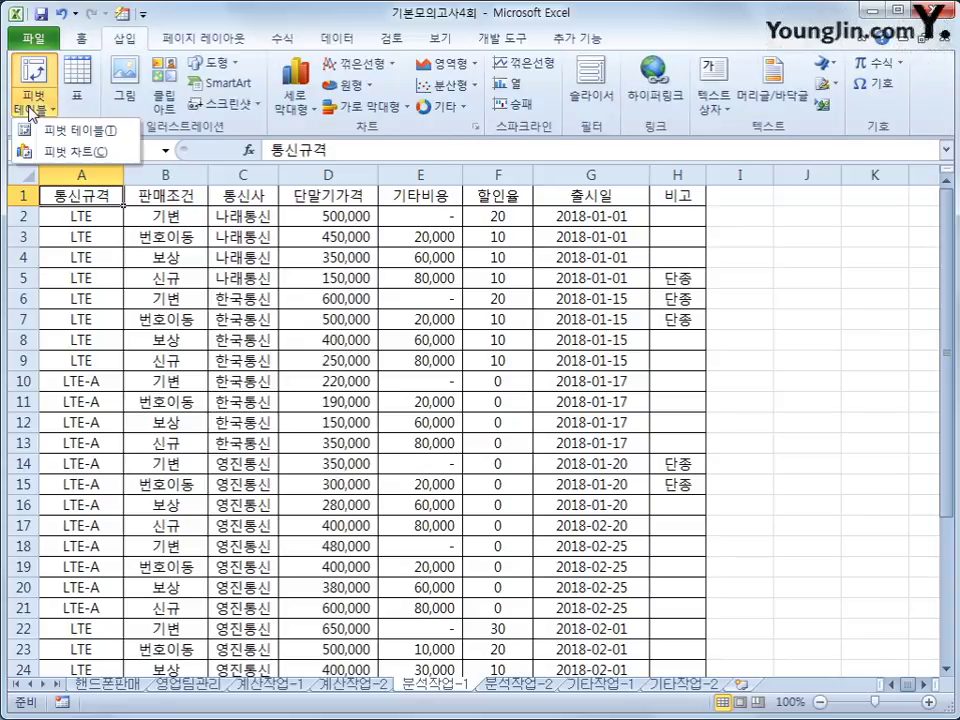
{"action": "left_click", "coordinate": [37, 131]}
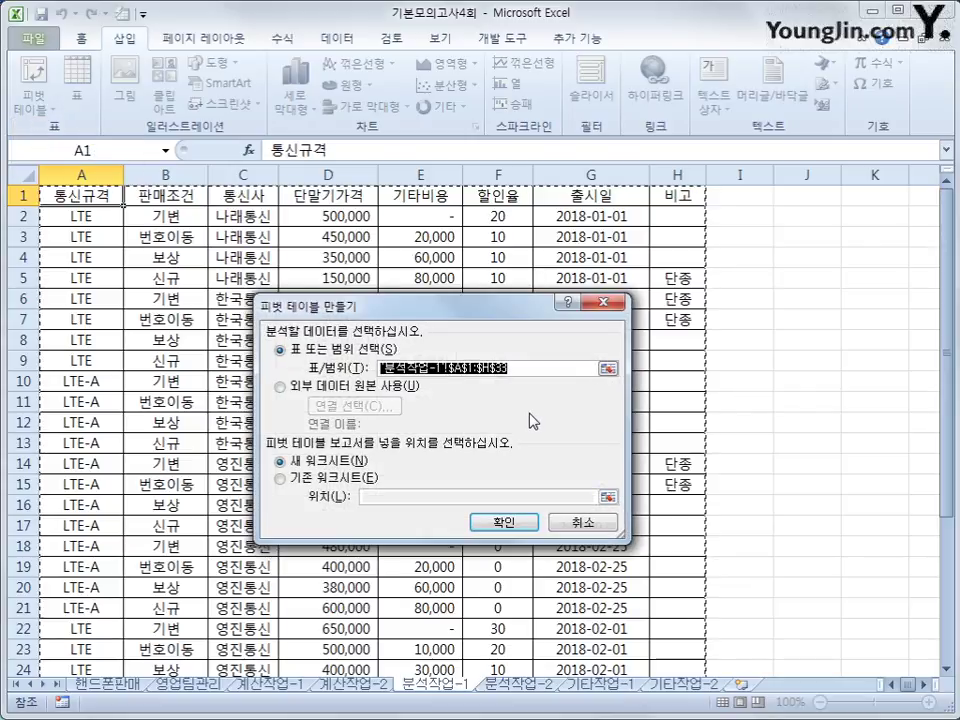
{"action": "scroll", "coordinate": [742, 452], "scroll_direction": "down", "scroll_amount": 6}
{"action": "scroll", "coordinate": [745, 451], "scroll_direction": "up", "scroll_amount": 6}
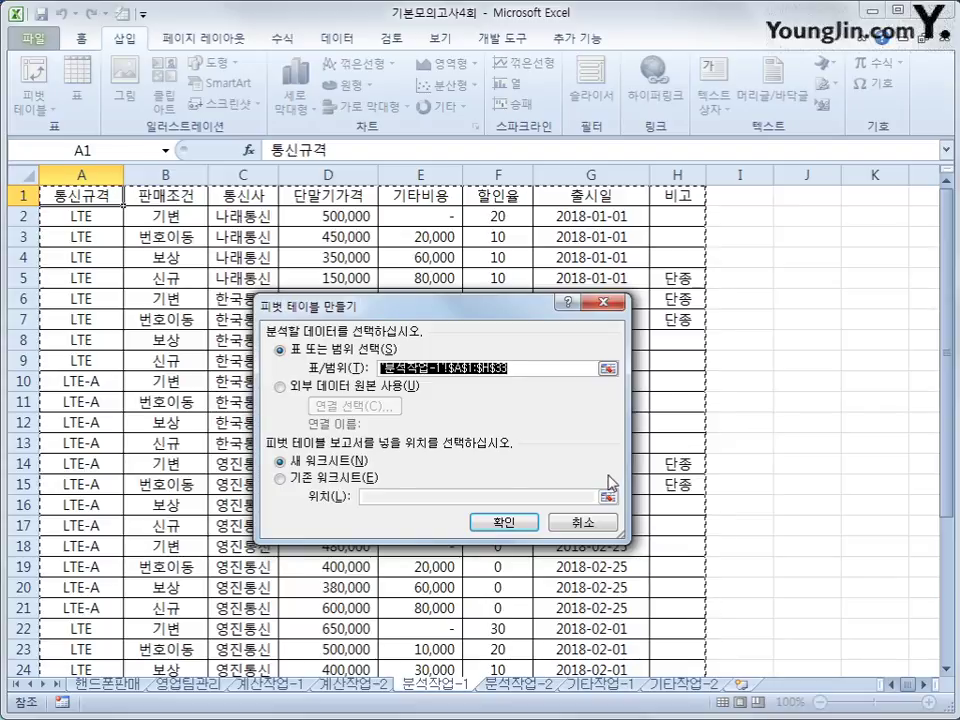
{"action": "left_click", "coordinate": [282, 480]}
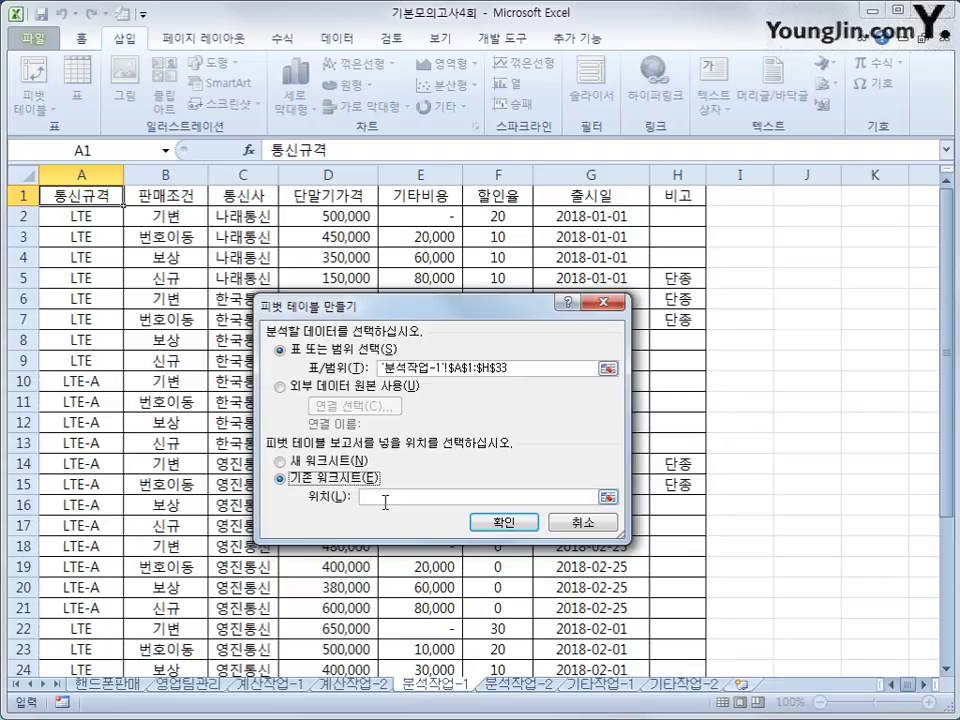
{"action": "left_click", "coordinate": [385, 498]}
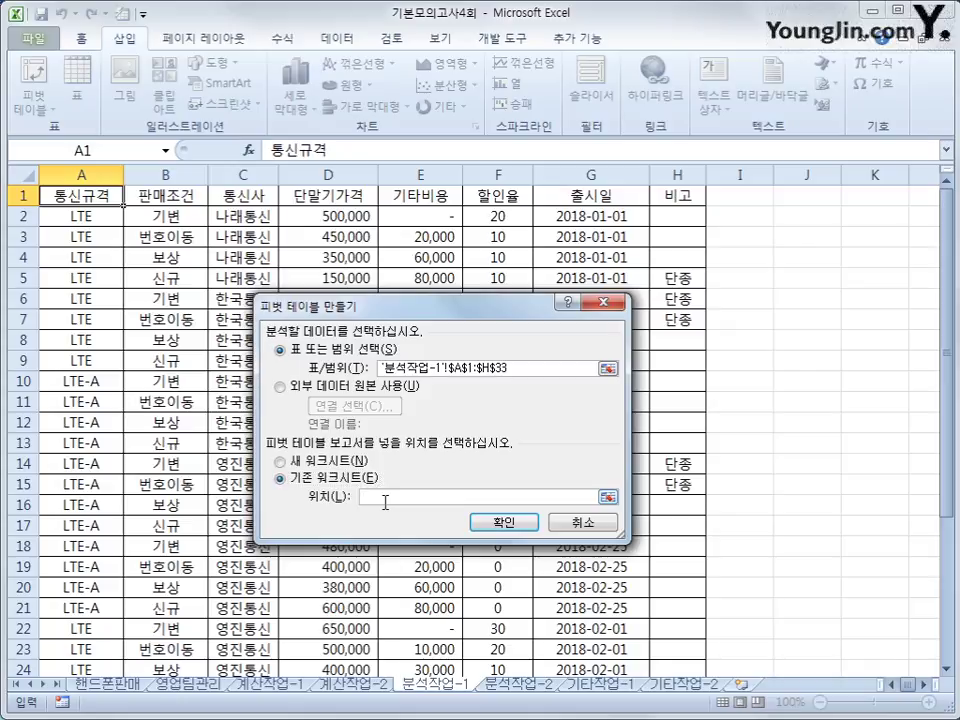
{"action": "left_click", "coordinate": [806, 256]}
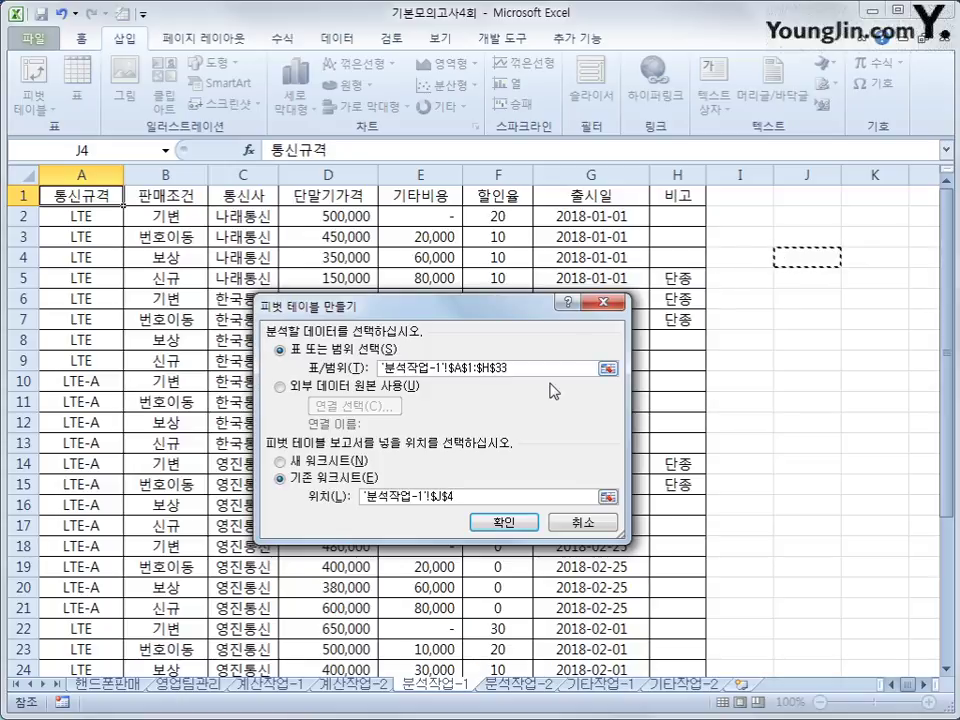
{"action": "left_click", "coordinate": [512, 524]}
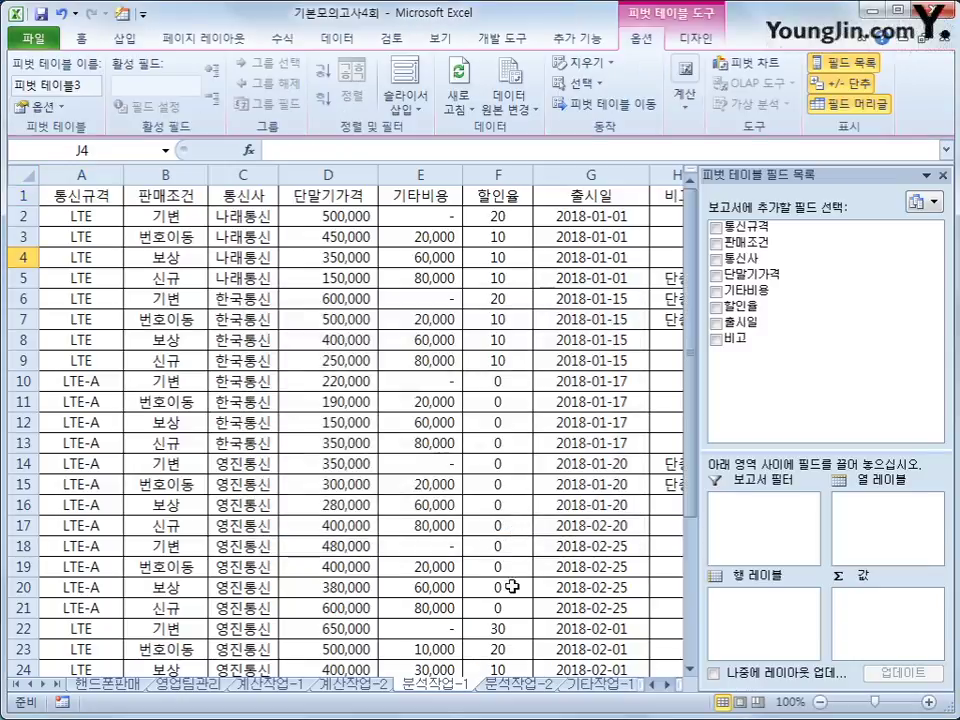
Add 출시일 and 통신사 as pivot table row labels and 단말기가격 and 기타비용 as values.
{"action": "left_click", "coordinate": [667, 685]}
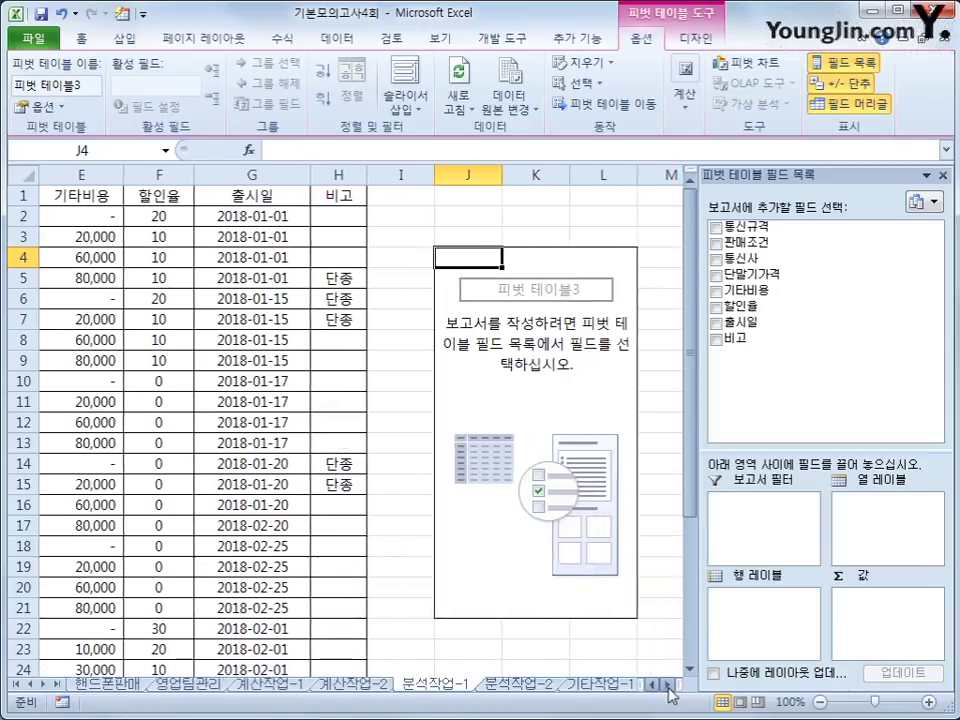
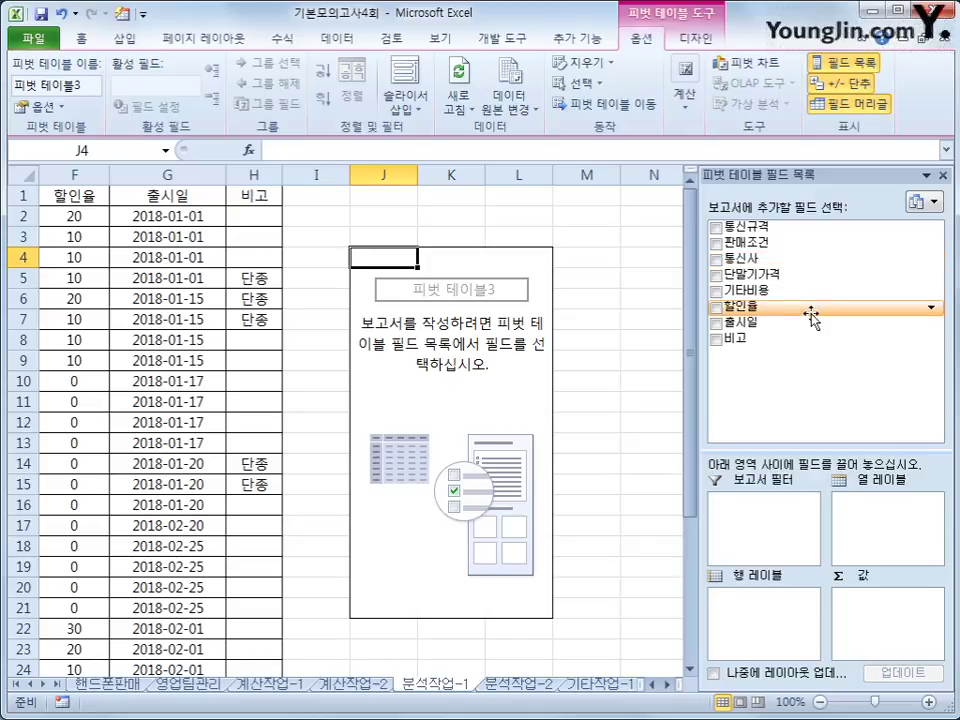
{"action": "left_click_drag", "start_coordinate": [810, 325], "coordinate": [797, 606]}
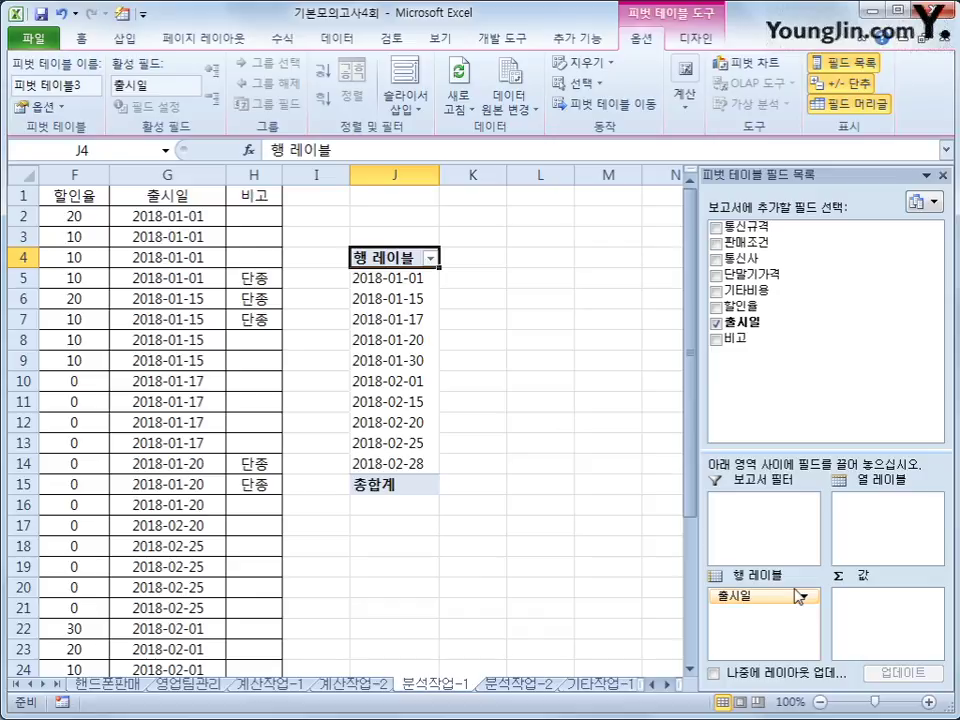
{"action": "left_click_drag", "start_coordinate": [830, 259], "coordinate": [765, 637]}
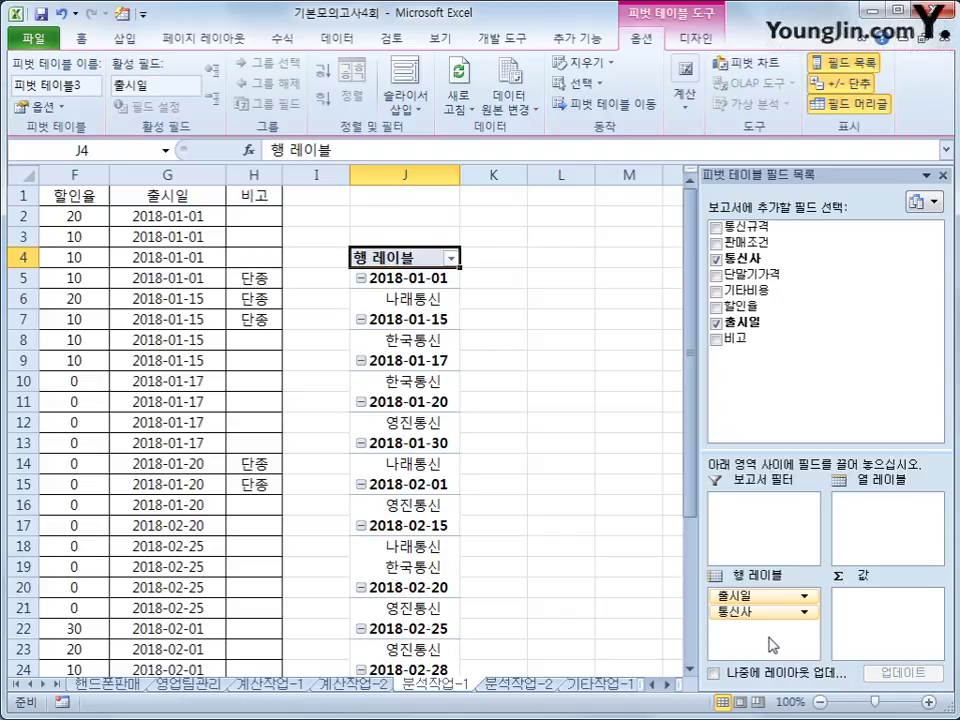
{"action": "left_click_drag", "start_coordinate": [797, 274], "coordinate": [874, 627]}
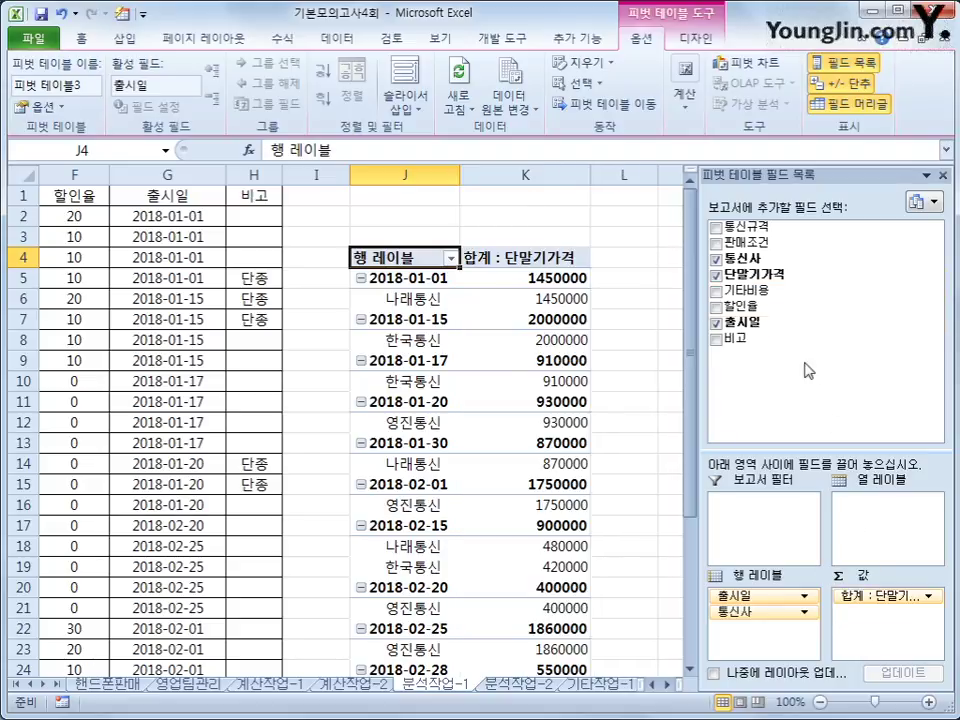
{"action": "left_click_drag", "start_coordinate": [784, 292], "coordinate": [896, 634]}
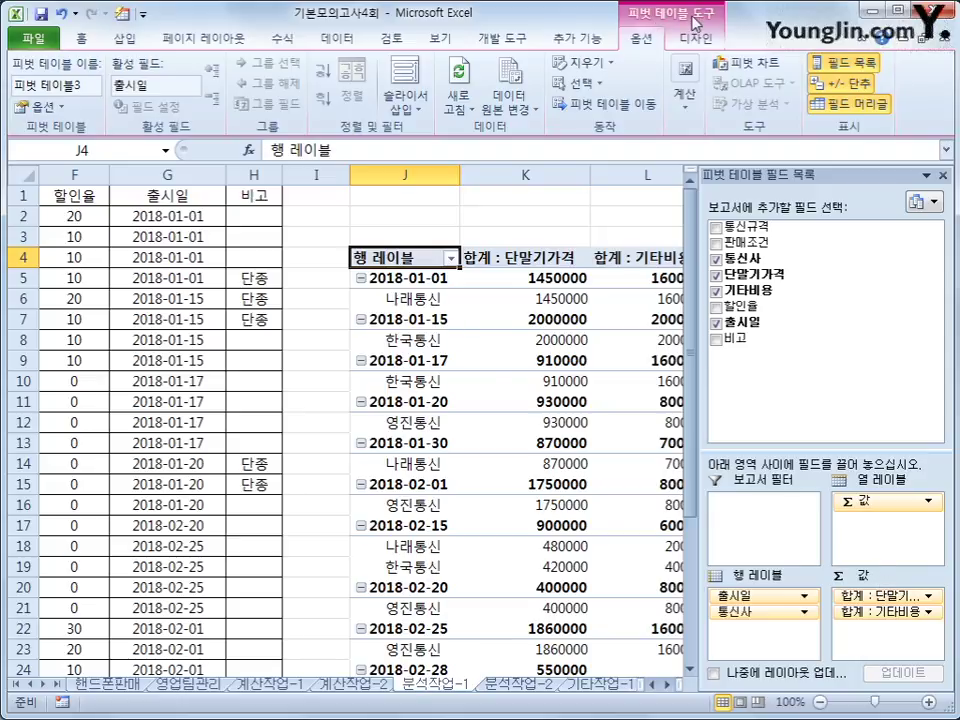
Set the pivot table's report layout to outline form (개요 형식으로 표시).
{"action": "left_click", "coordinate": [689, 45]}
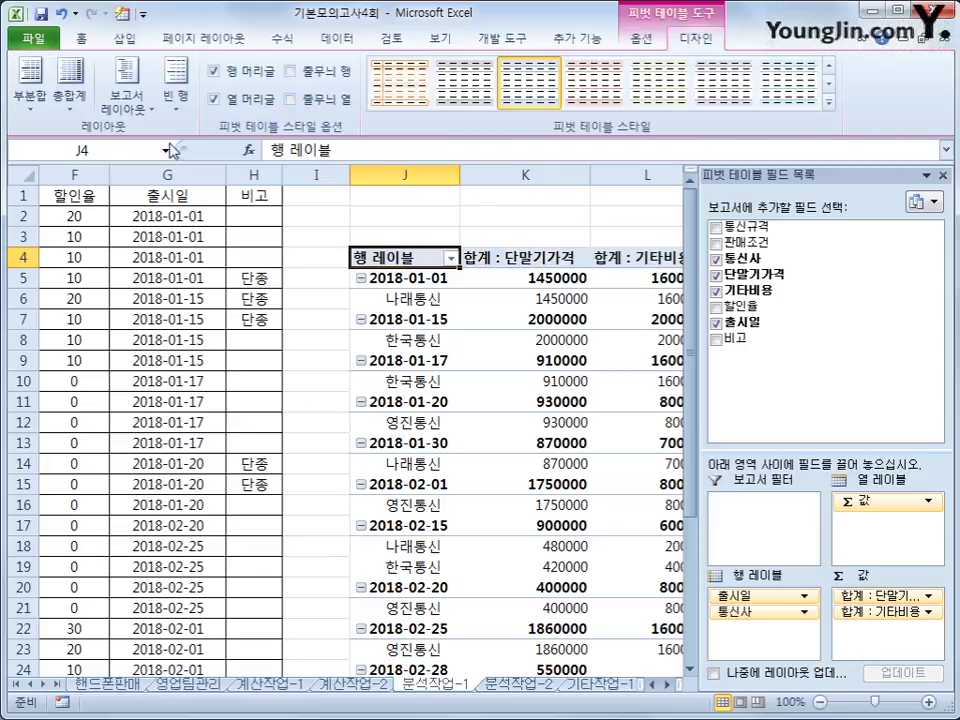
{"action": "left_click", "coordinate": [150, 113]}
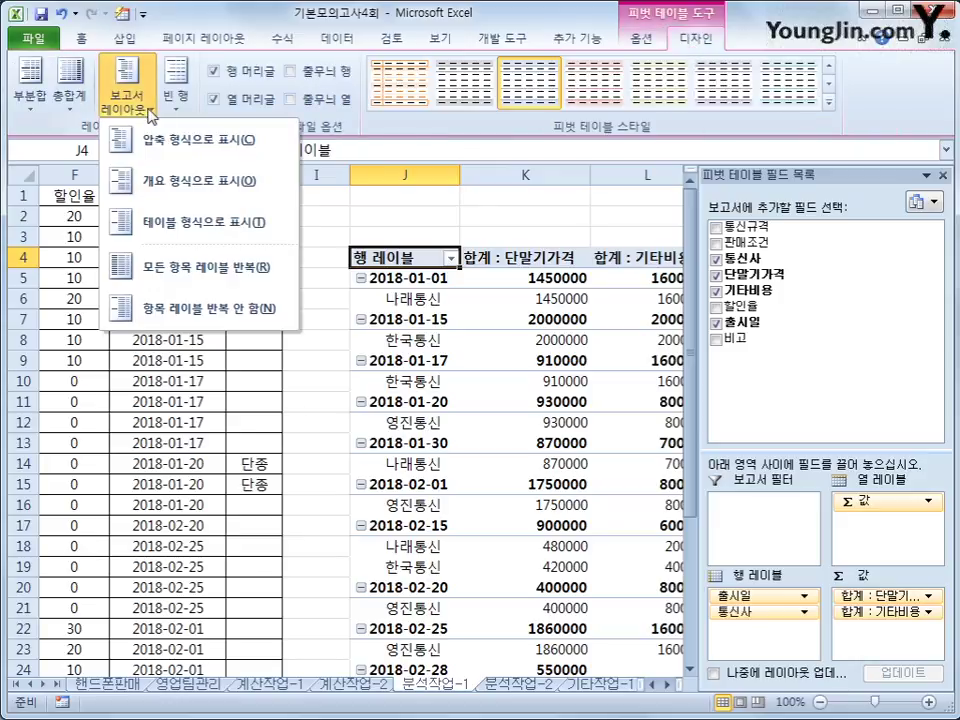
{"action": "left_click", "coordinate": [172, 183]}
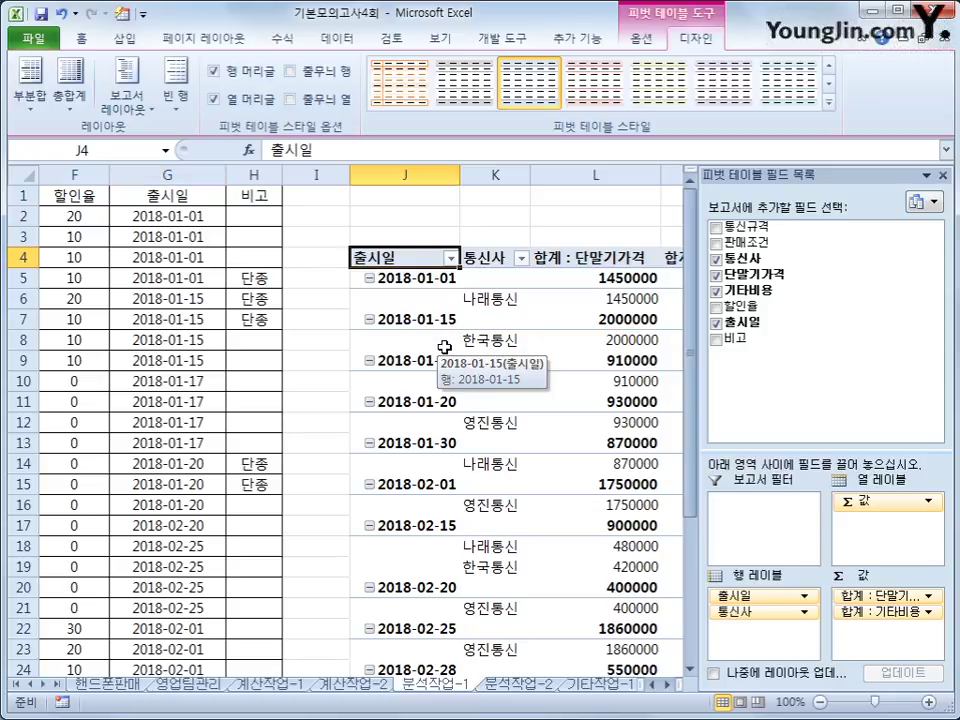
Group the pivot table's 출시일 dates by month (월) and show all subtotals at the bottom of each group.
{"action": "left_click", "coordinate": [396, 278]}
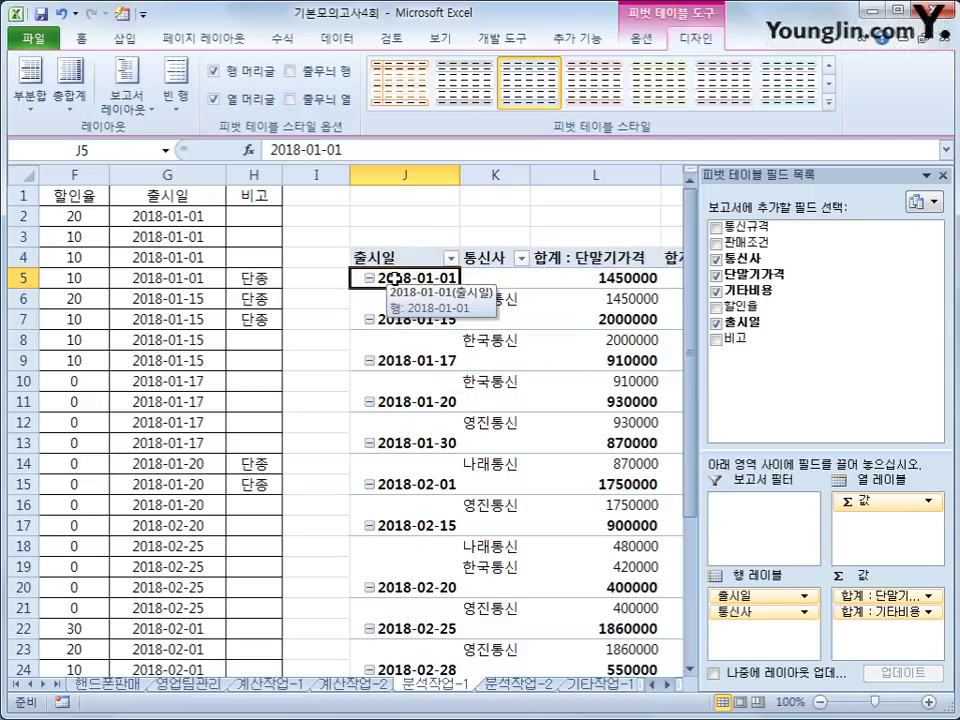
{"action": "right_click", "coordinate": [396, 278]}
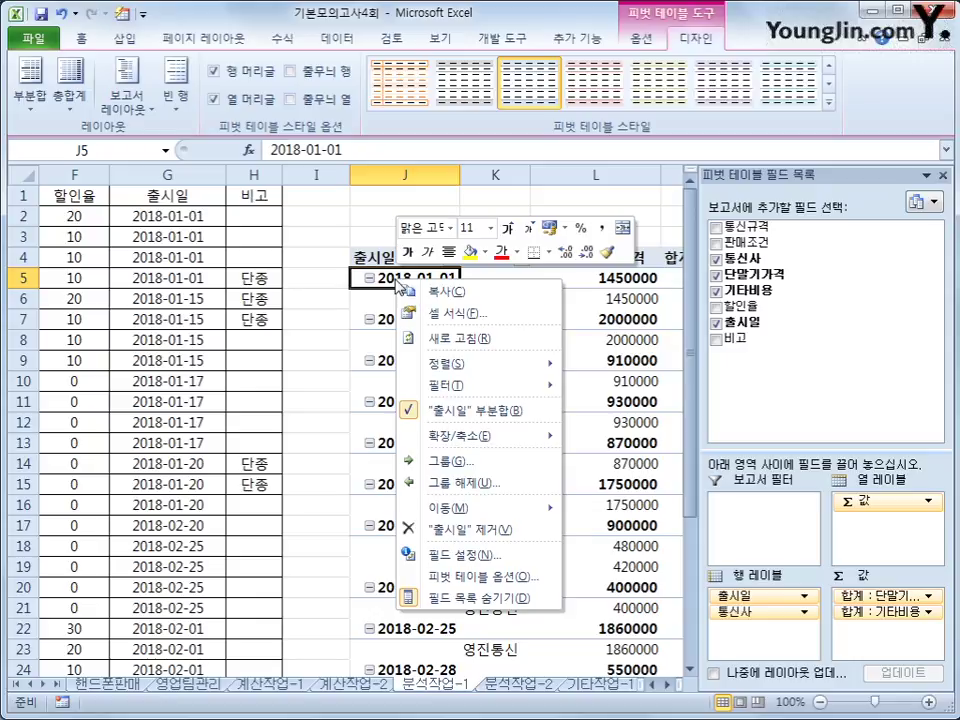
{"action": "left_click", "coordinate": [508, 468]}
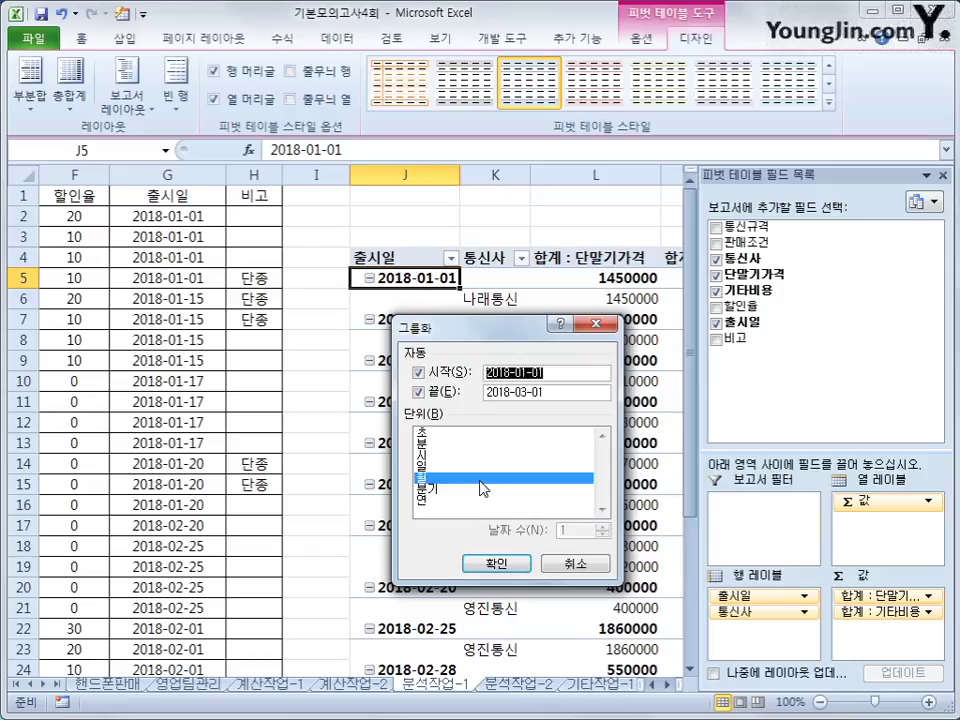
{"action": "left_click", "coordinate": [494, 566]}
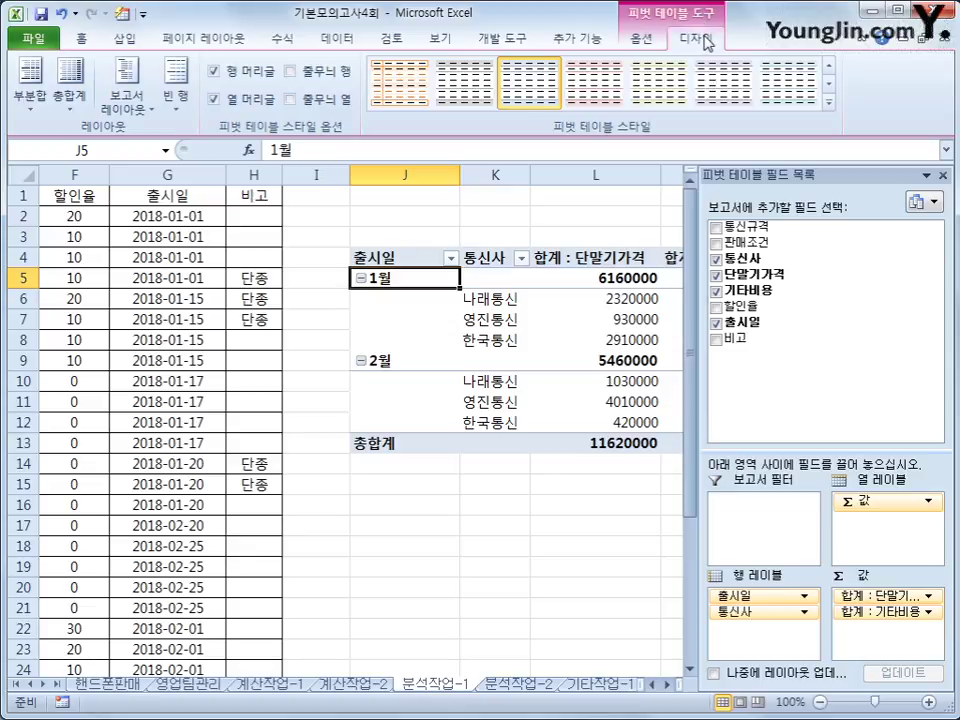
{"action": "left_click", "coordinate": [41, 112]}
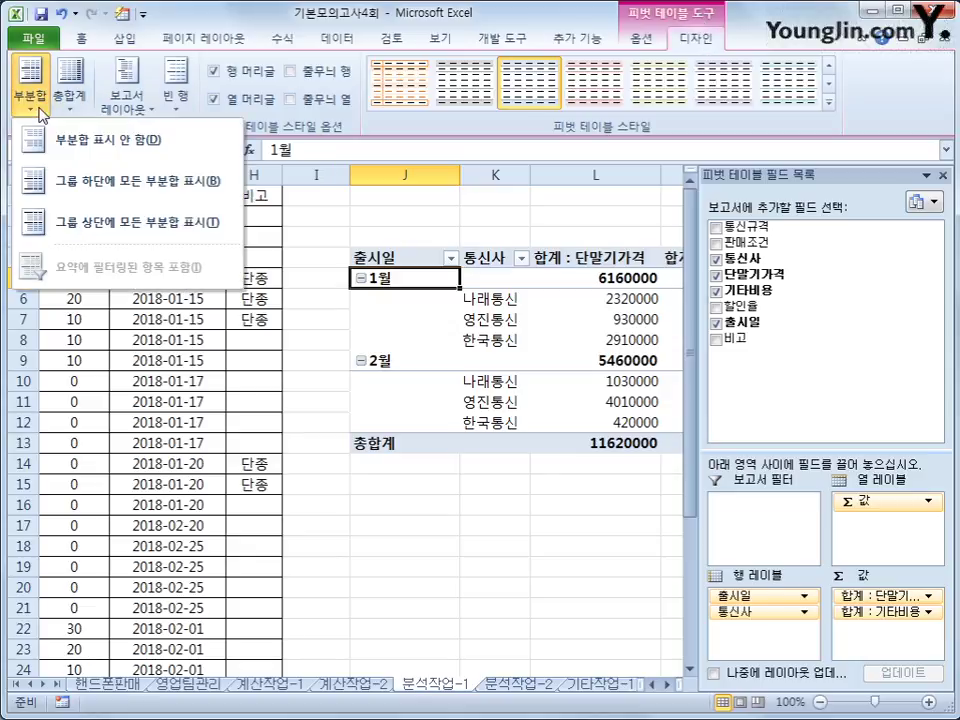
{"action": "left_click", "coordinate": [68, 190]}
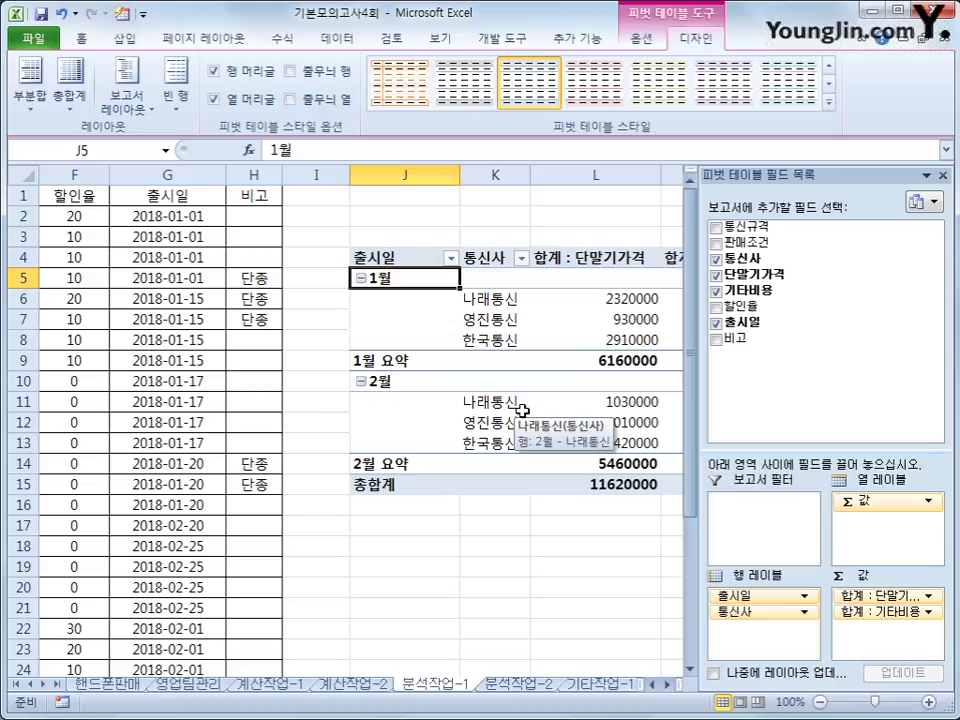
Summarize the pivot table's 단말기가격 values by average (평균).
{"action": "key", "text": "Up"}
{"action": "key", "text": "Right"}
{"action": "key", "text": "Right"}
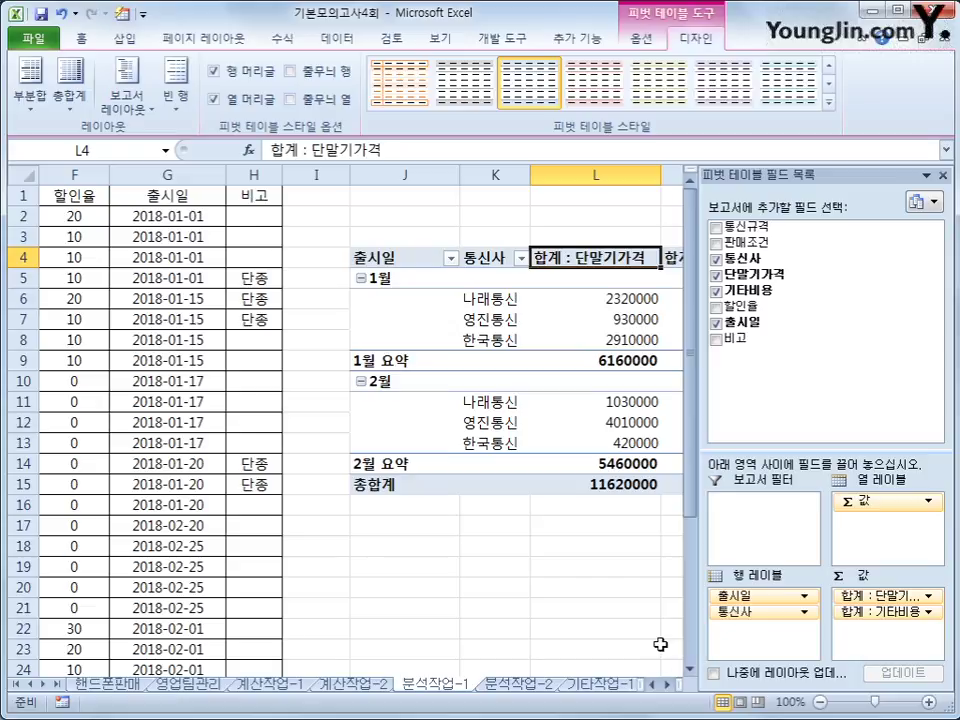
{"action": "left_click", "coordinate": [670, 685]}
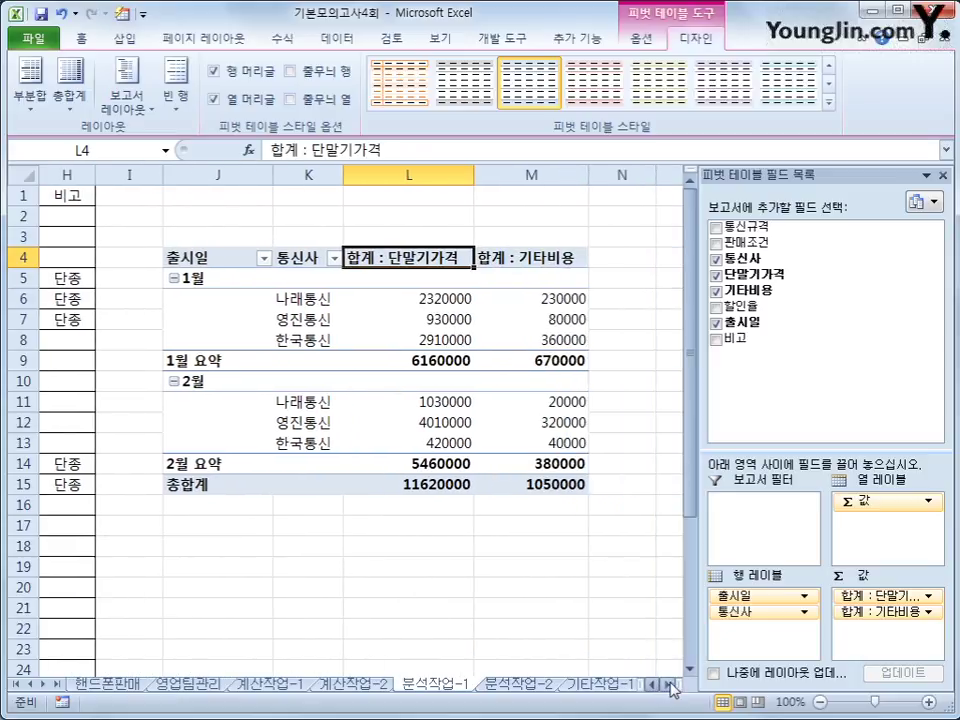
{"action": "right_click", "coordinate": [420, 258]}
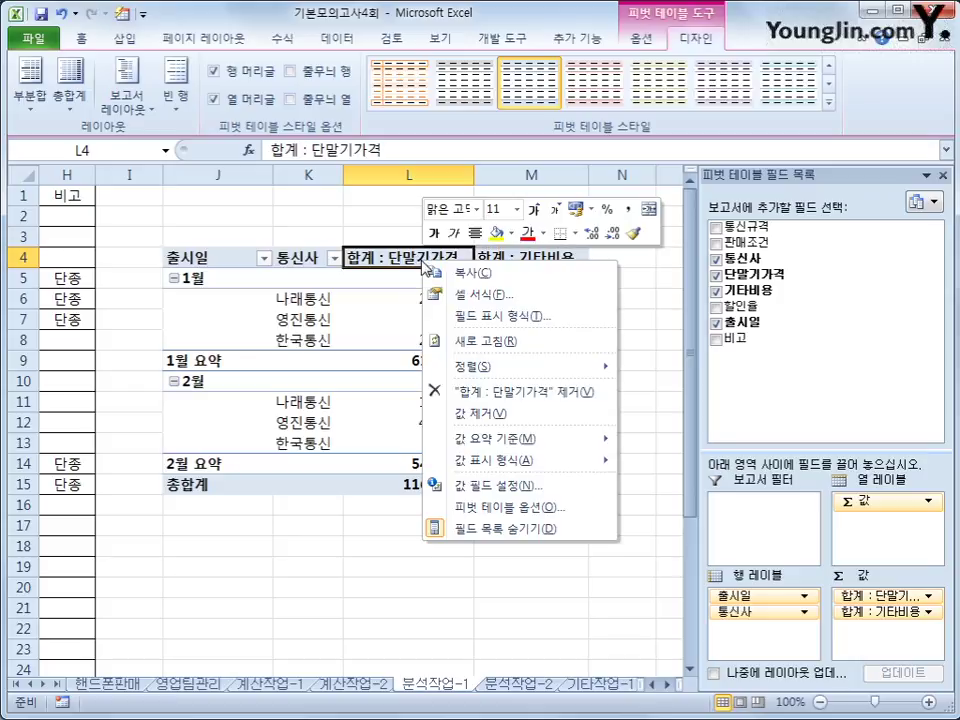
{"action": "key", "text": "Escape"}
{"action": "left_click", "coordinate": [644, 40]}
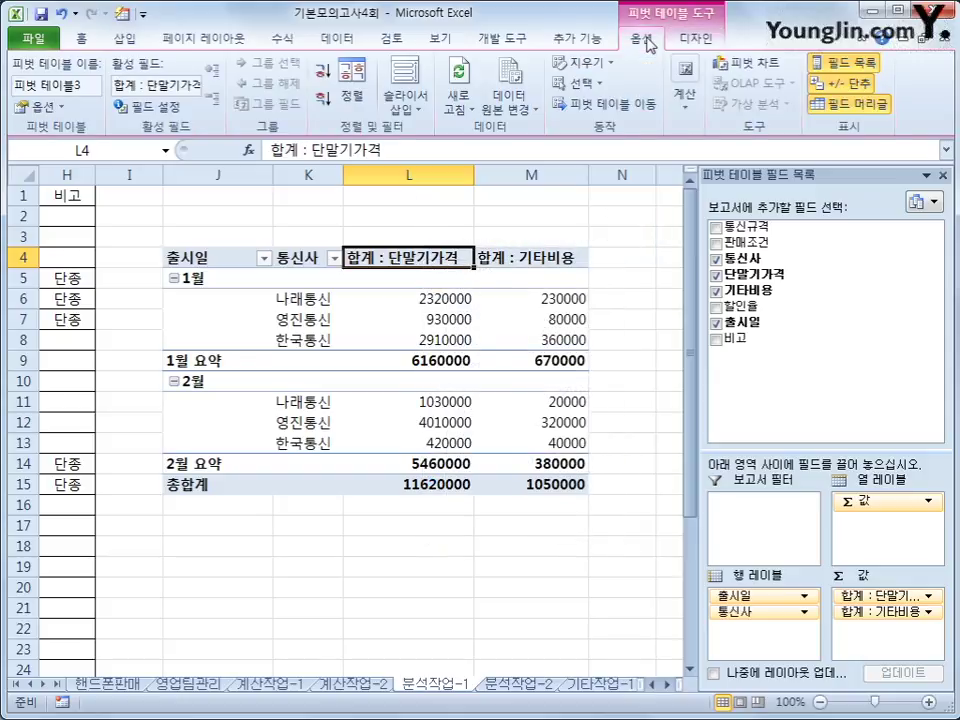
{"action": "left_click", "coordinate": [686, 116]}
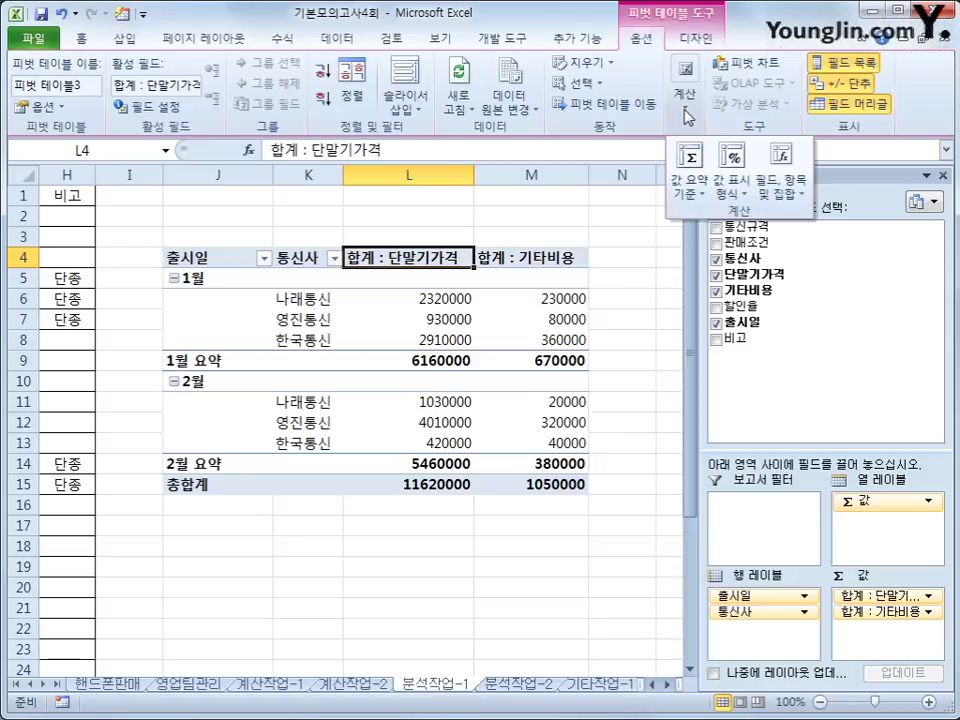
{"action": "left_click", "coordinate": [690, 190]}
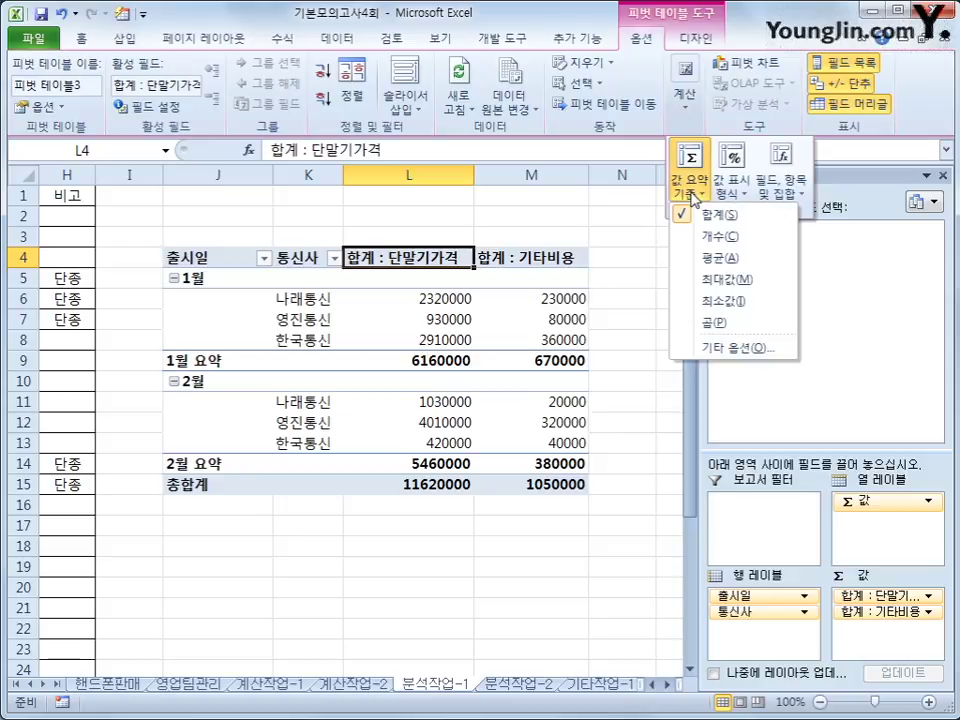
{"action": "left_click", "coordinate": [718, 258]}
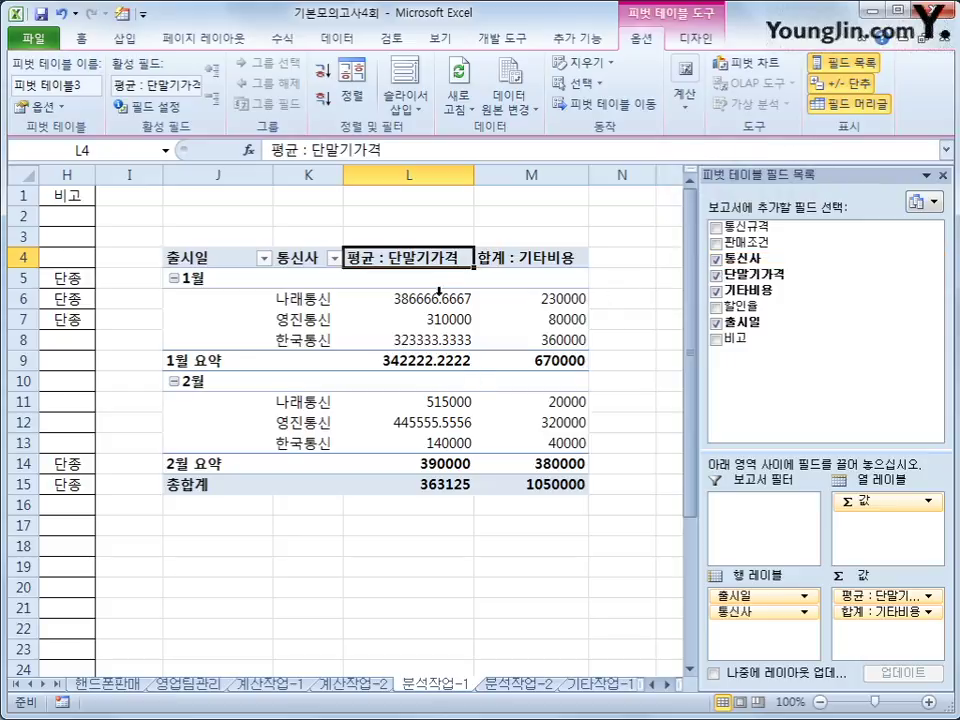
Check the summary function in the value field settings of the 단말기가격 field.
{"action": "right_click", "coordinate": [412, 257]}
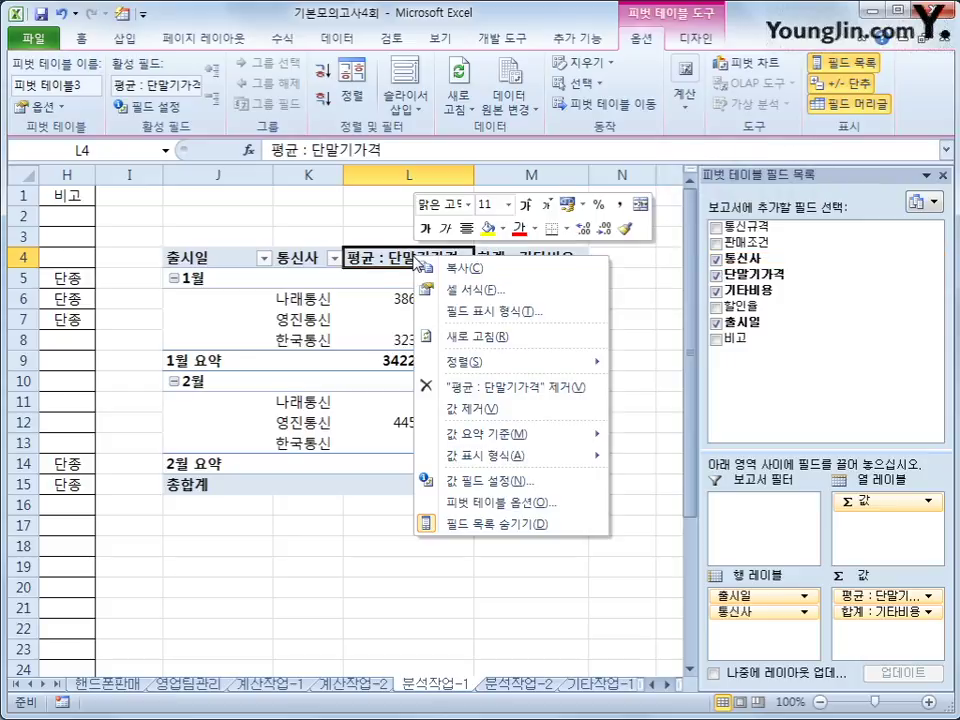
{"action": "left_click", "coordinate": [522, 484]}
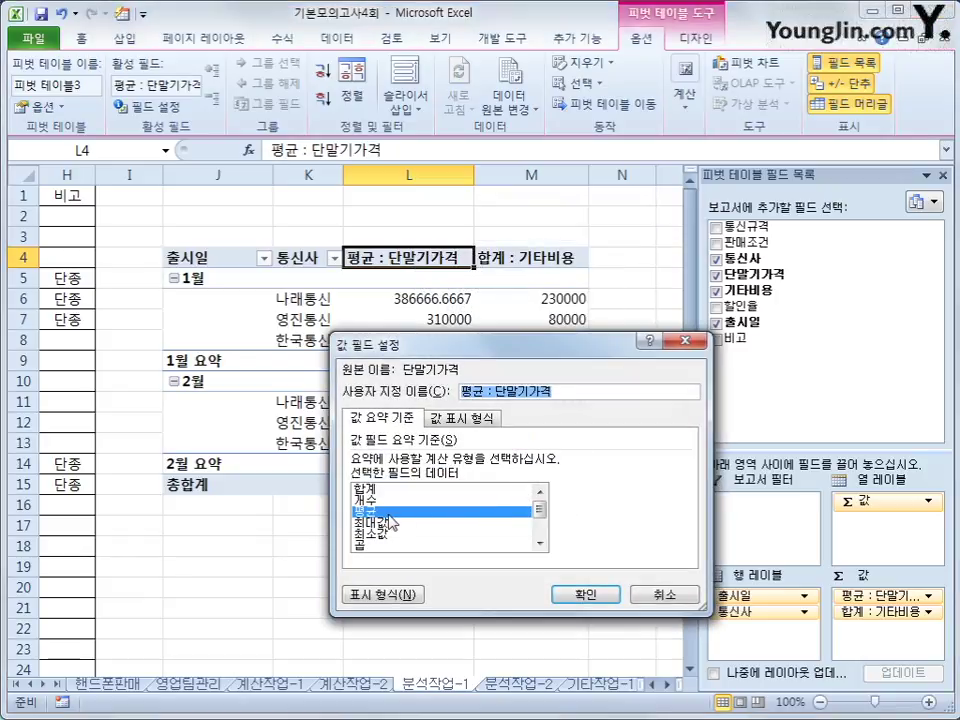
{"action": "left_click", "coordinate": [583, 605]}
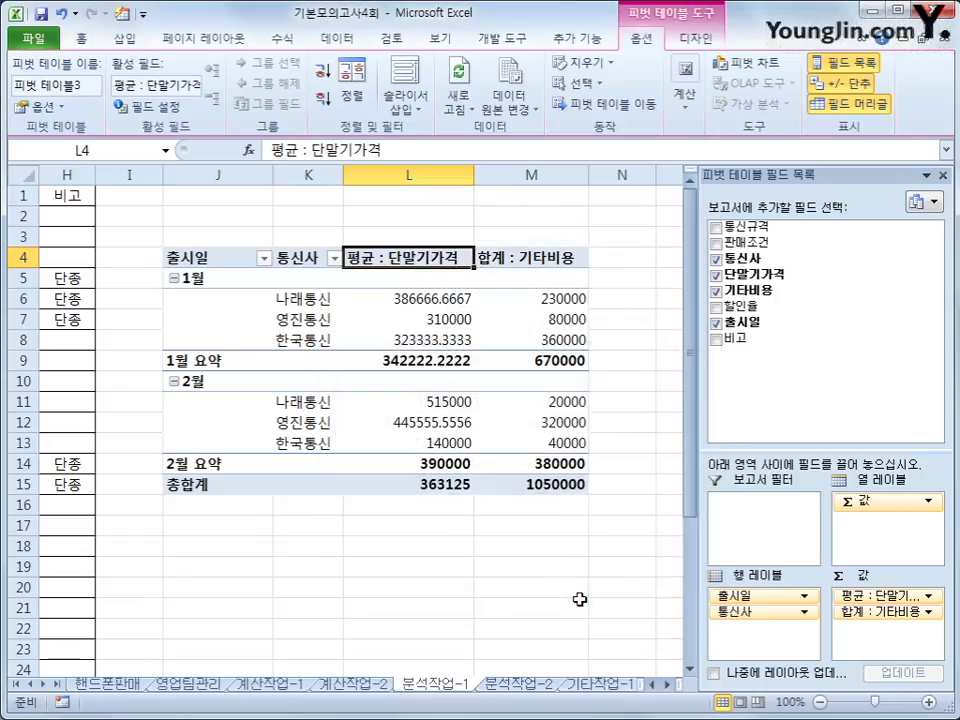
{"action": "left_click", "coordinate": [550, 258]}
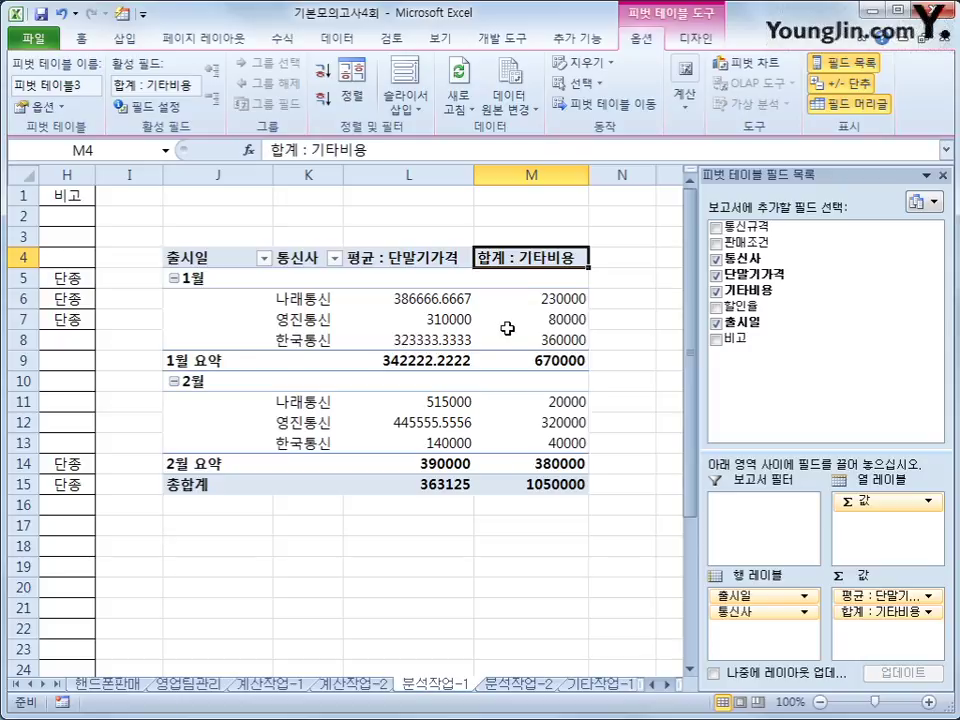
{"action": "right_click", "coordinate": [527, 257]}
{"action": "left_click", "coordinate": [527, 257]}
{"action": "right_click", "coordinate": [527, 257]}
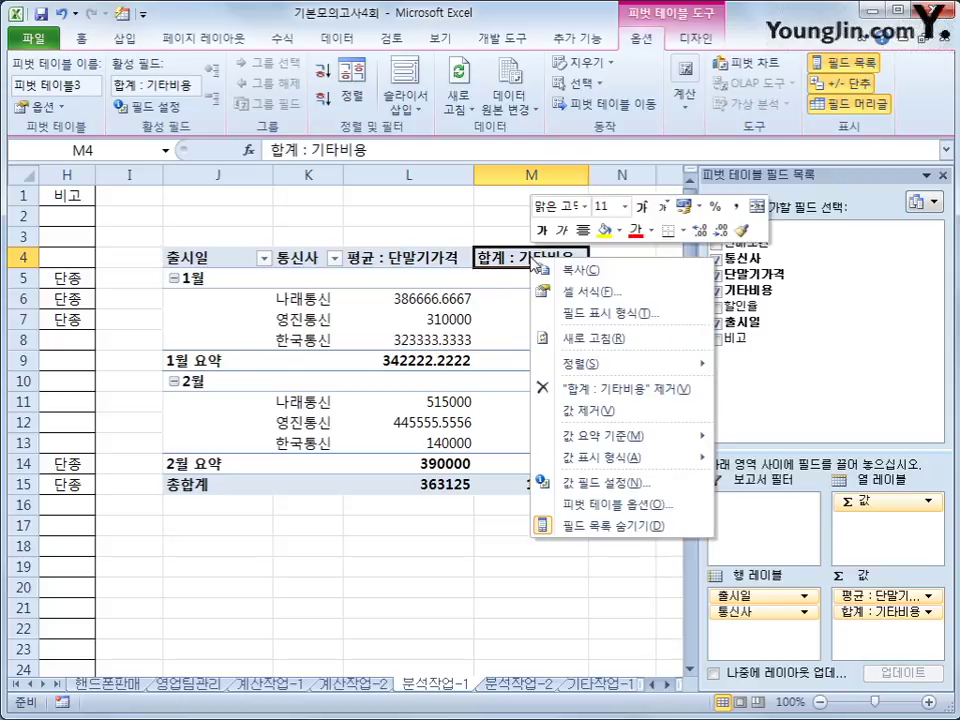
{"action": "left_click", "coordinate": [620, 483]}
{"action": "left_click", "coordinate": [470, 505]}
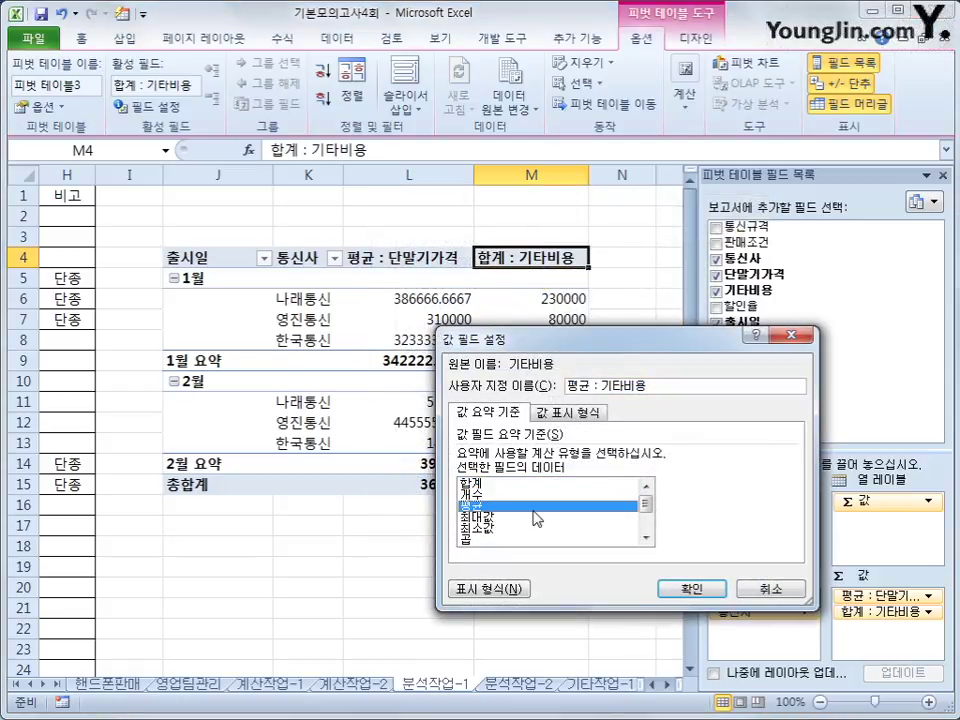
{"action": "left_click", "coordinate": [765, 589]}
Summarize the pivot table's 기타비용 values by average (평균).
{"action": "right_click", "coordinate": [533, 262]}
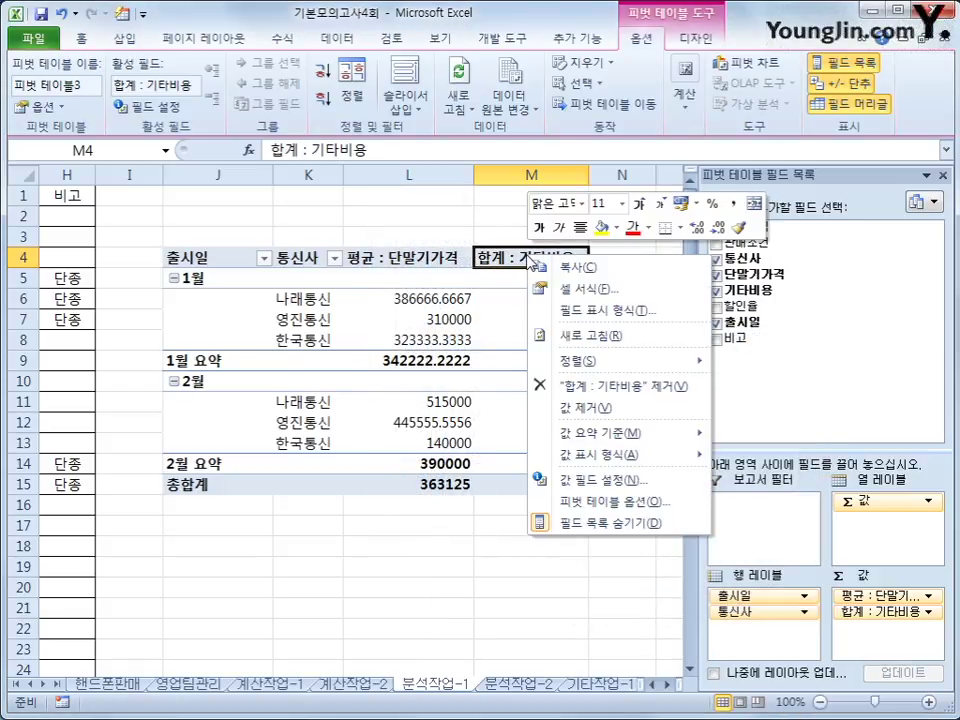
{"action": "mouse_move", "coordinate": [620, 455]}
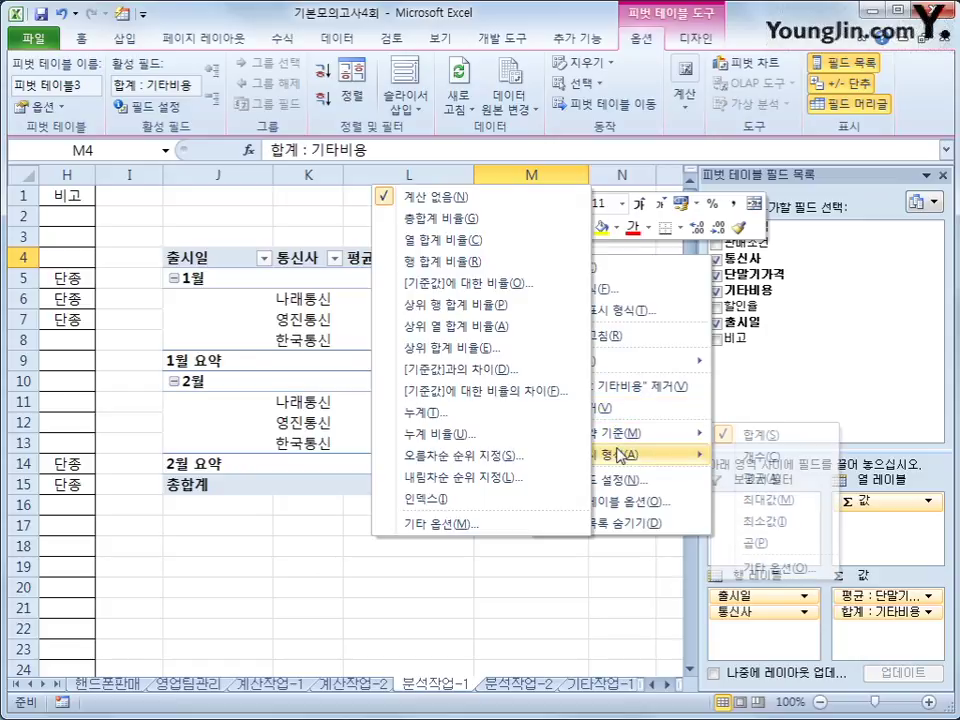
{"action": "mouse_move", "coordinate": [620, 433]}
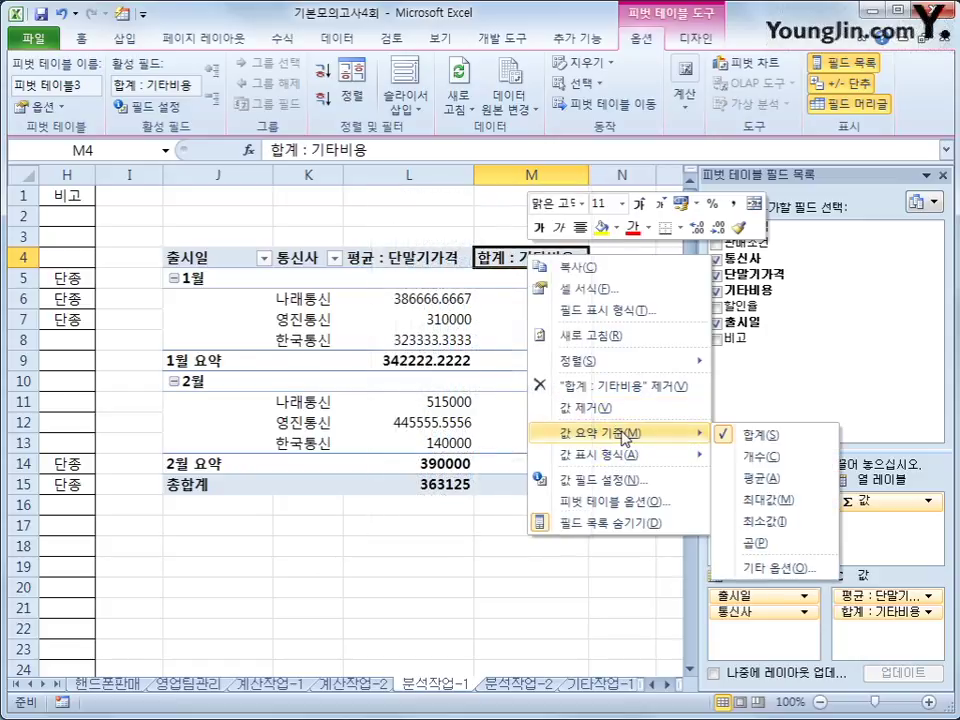
{"action": "left_click", "coordinate": [777, 481]}
{"action": "left_click", "coordinate": [685, 97]}
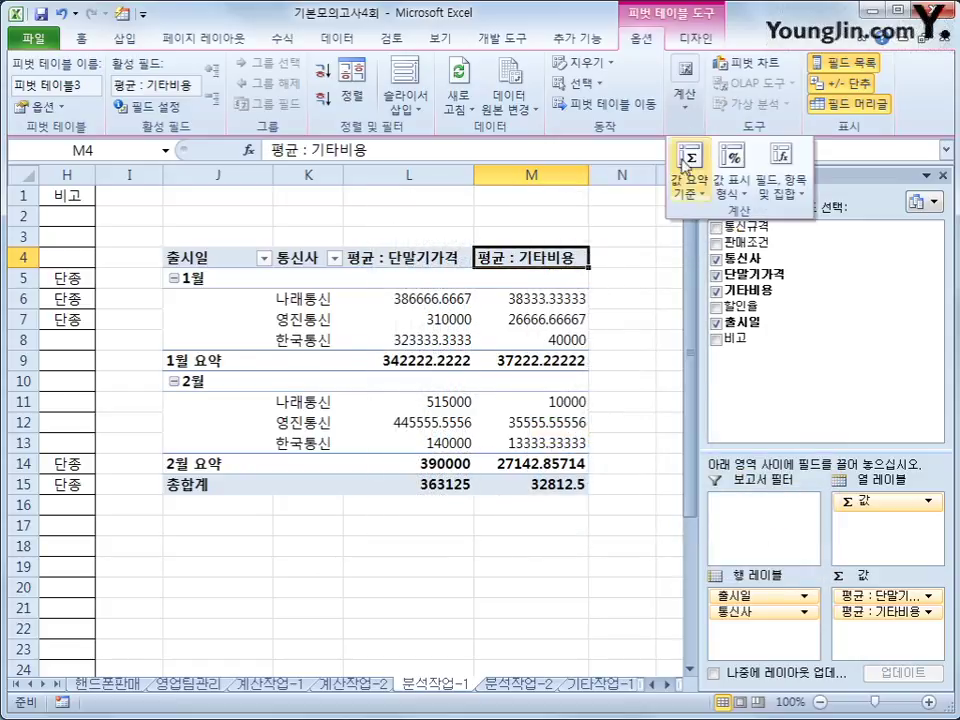
{"action": "left_click", "coordinate": [686, 166]}
{"action": "left_click", "coordinate": [675, 254]}
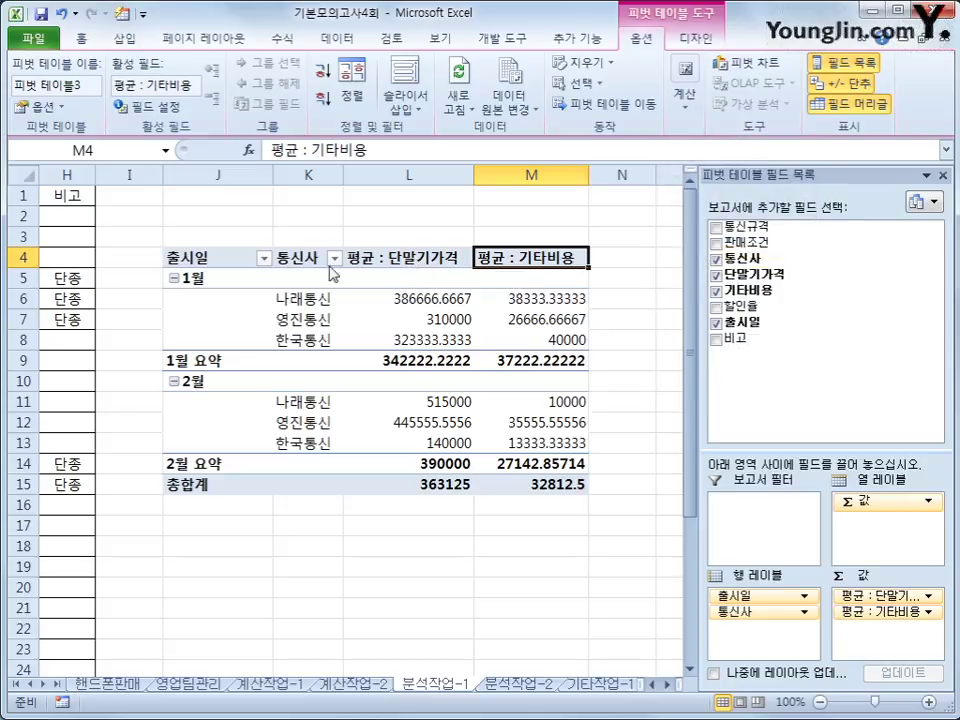
{"action": "right_click", "coordinate": [408, 258]}
{"action": "mouse_move", "coordinate": [529, 445]}
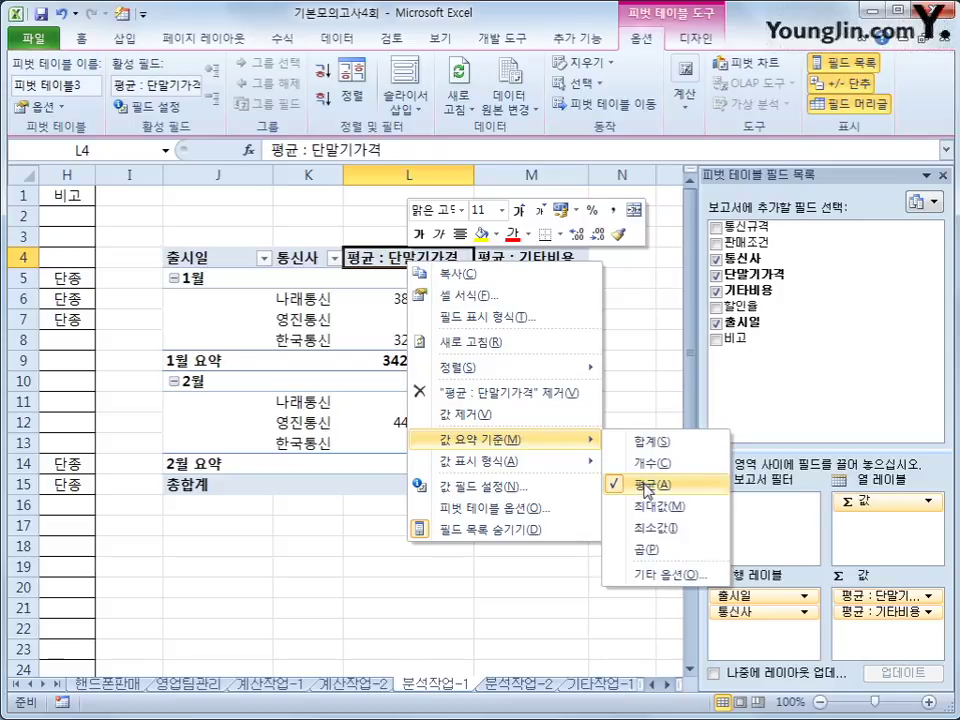
{"action": "left_click", "coordinate": [540, 492]}
{"action": "left_click", "coordinate": [684, 601]}
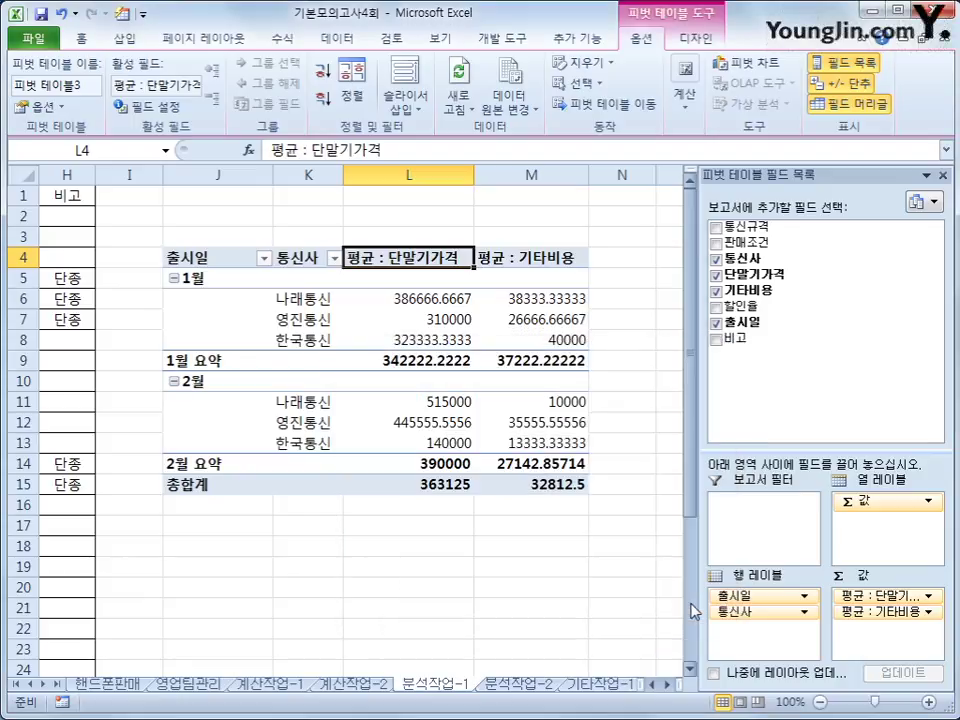
{"action": "left_click", "coordinate": [684, 100]}
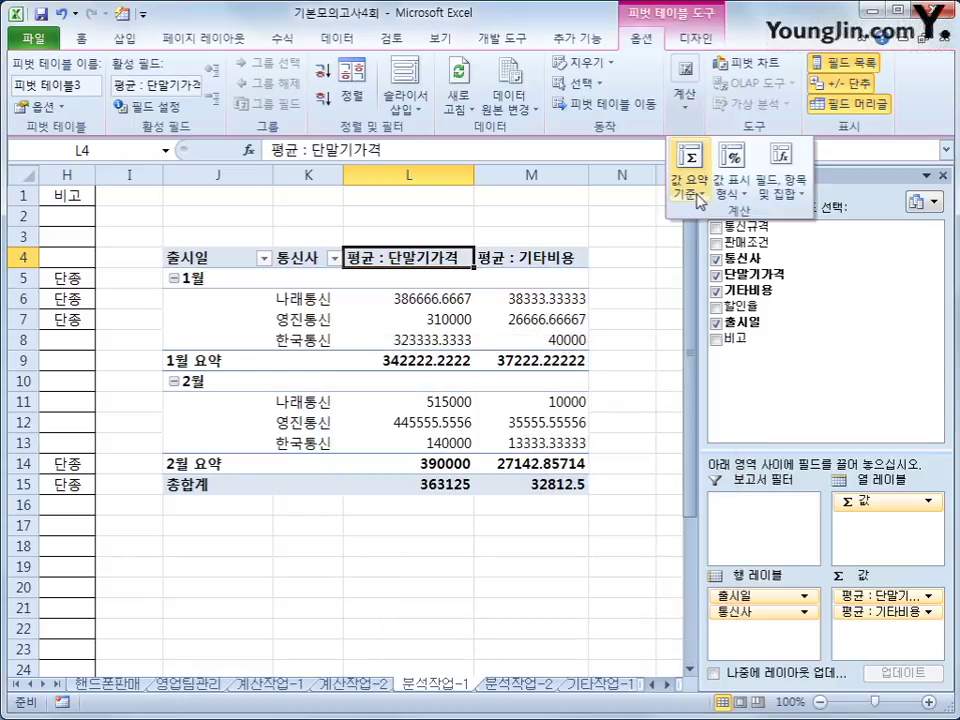
{"action": "left_click", "coordinate": [698, 200]}
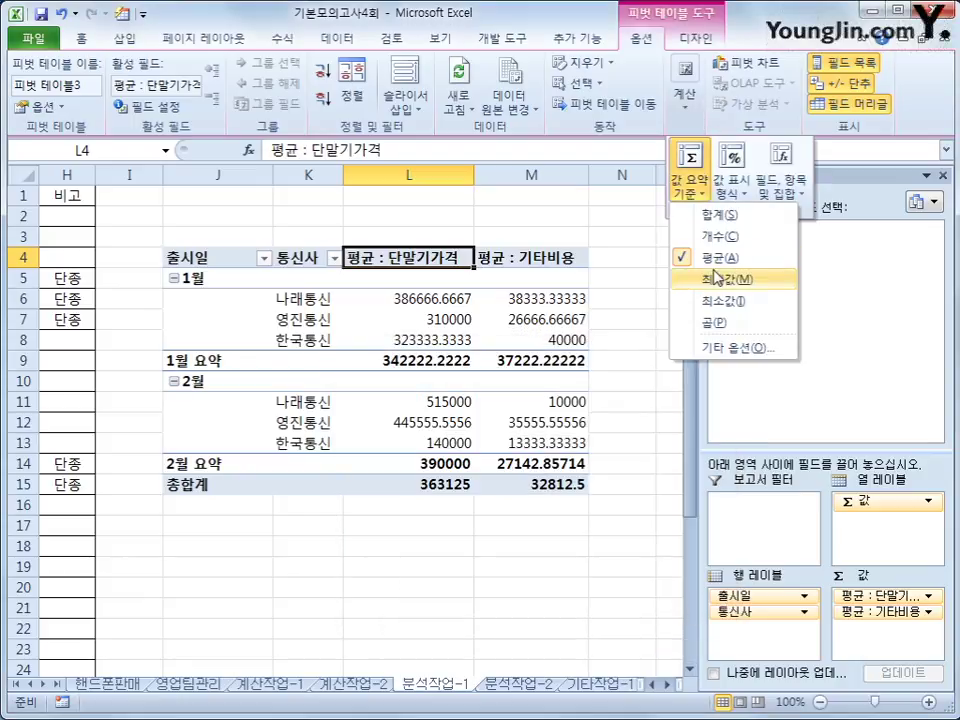
{"action": "left_click", "coordinate": [408, 258]}
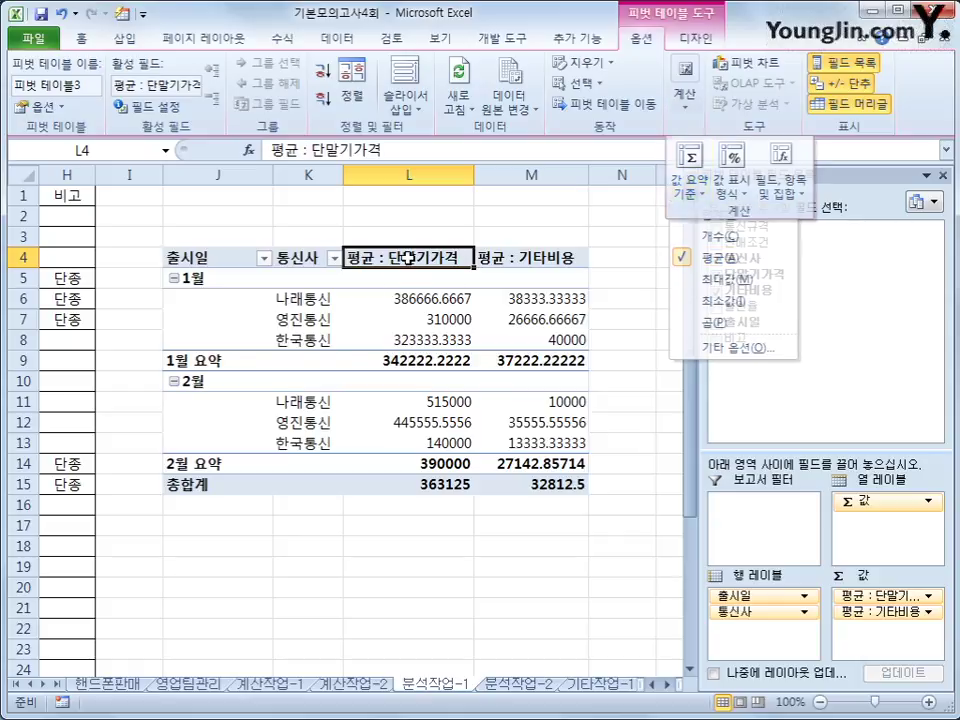
{"action": "left_click", "coordinate": [489, 254]}
{"action": "left_click", "coordinate": [403, 253]}
{"action": "left_click", "coordinate": [405, 256]}
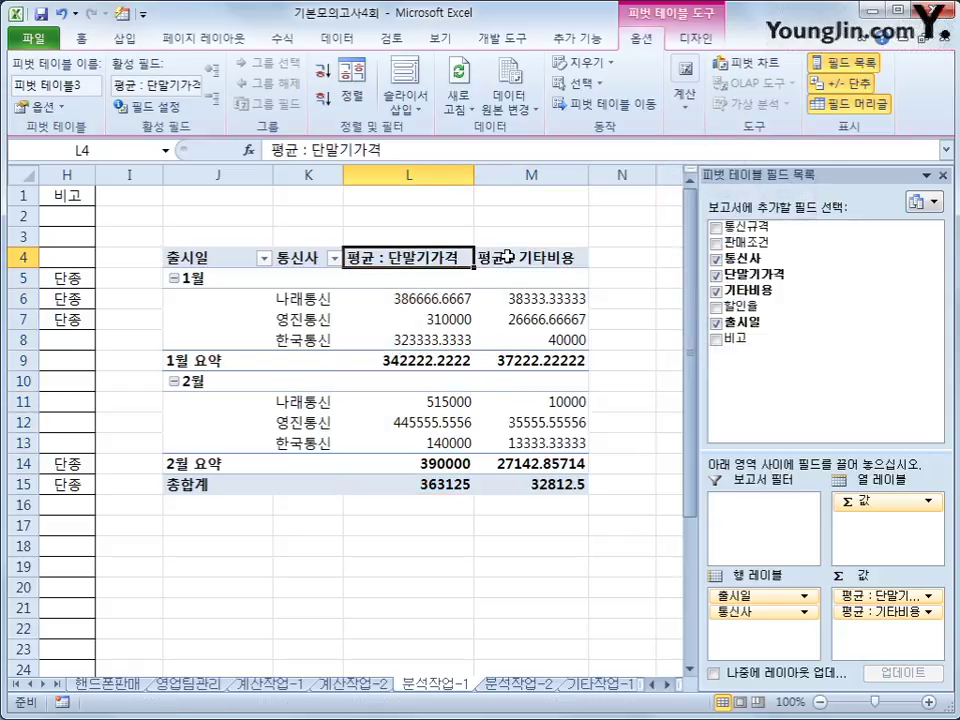
{"action": "left_click", "coordinate": [508, 256]}
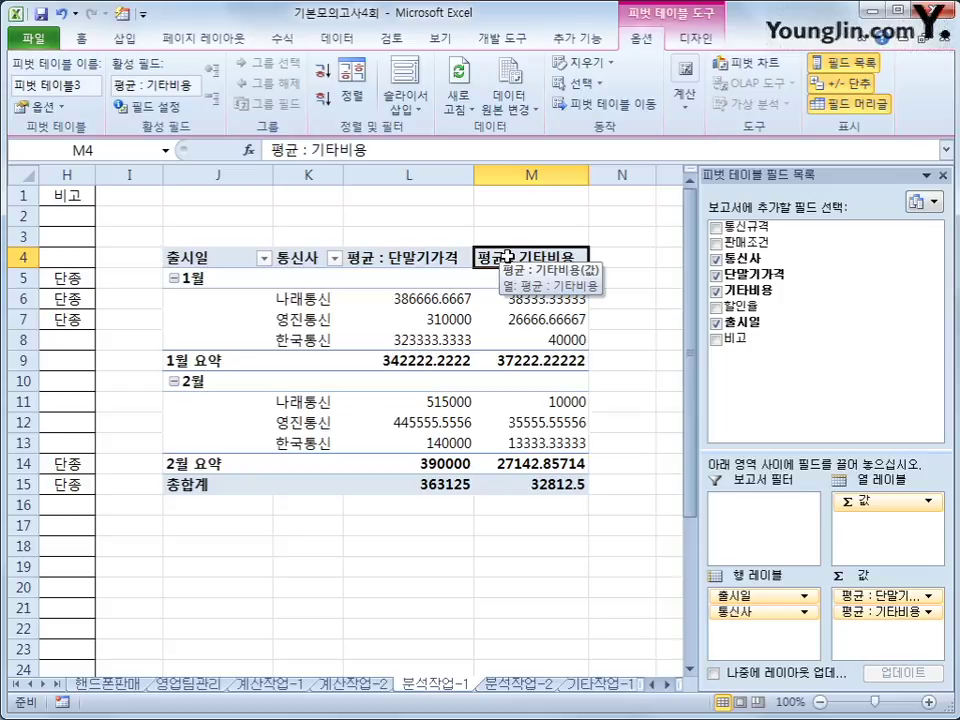
Set the 단말기가격 value field's display format to 숫자 with the 1000 separator.
{"action": "left_click", "coordinate": [442, 261]}
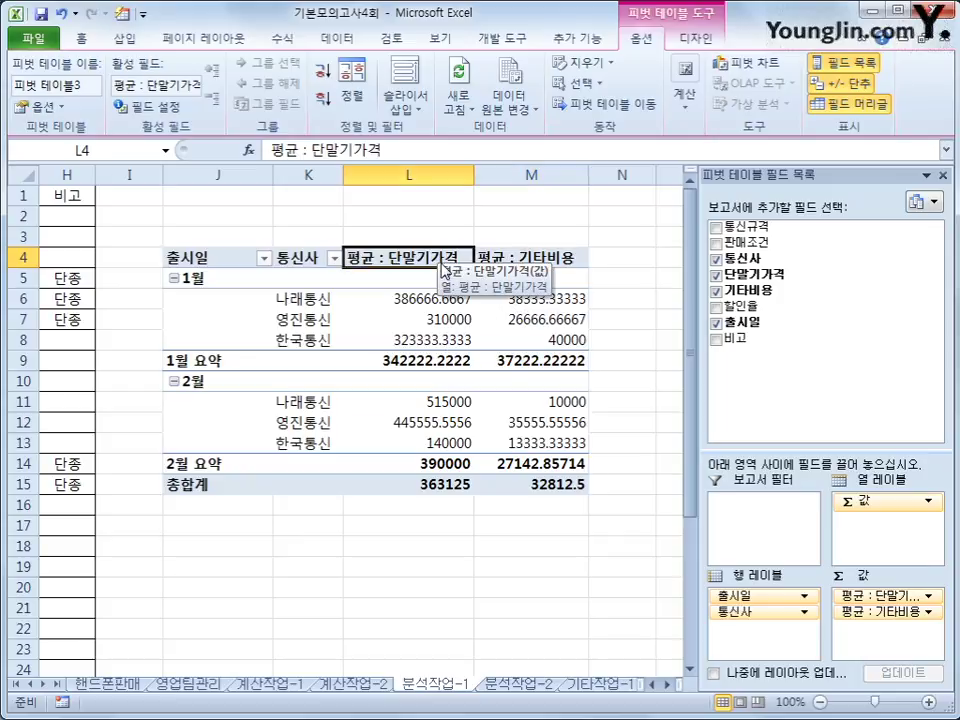
{"action": "right_click", "coordinate": [430, 261]}
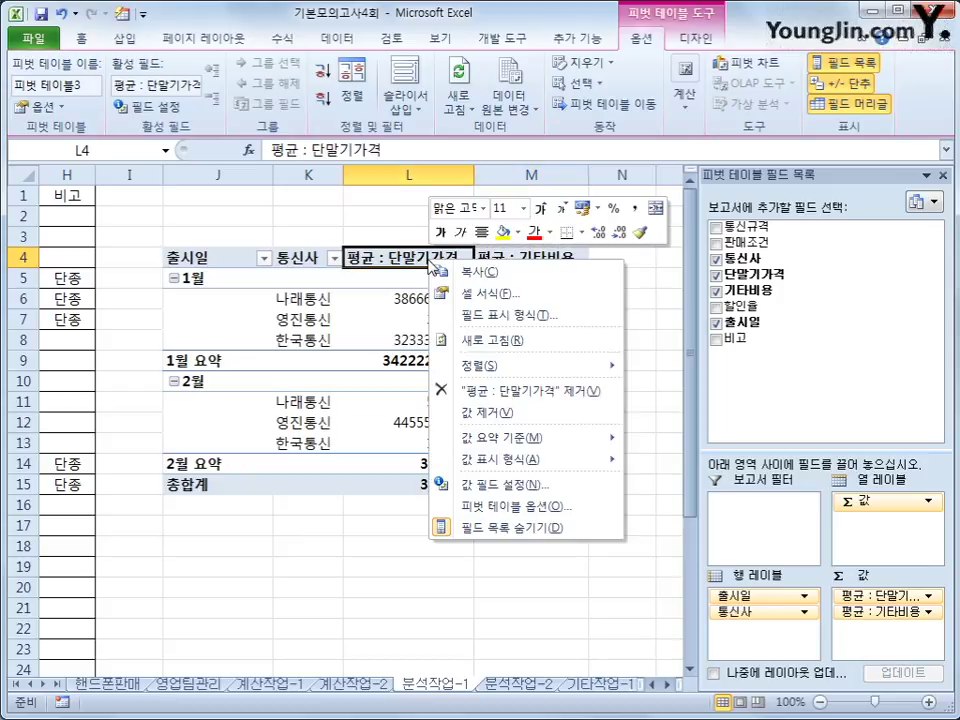
{"action": "left_click", "coordinate": [500, 315]}
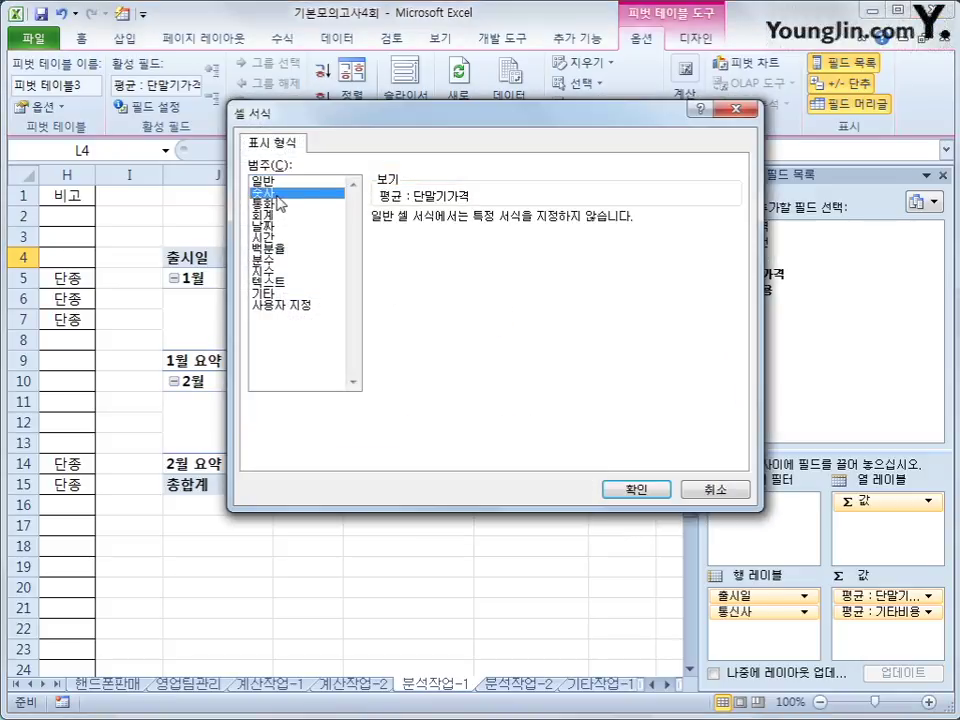
{"action": "left_click", "coordinate": [277, 193]}
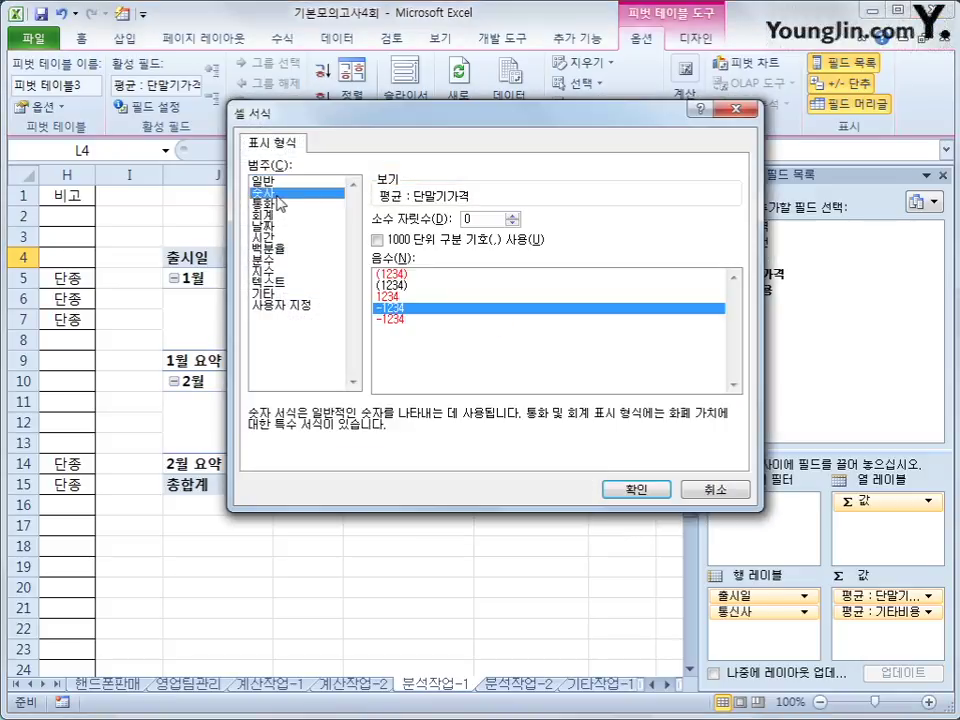
{"action": "left_click", "coordinate": [440, 241]}
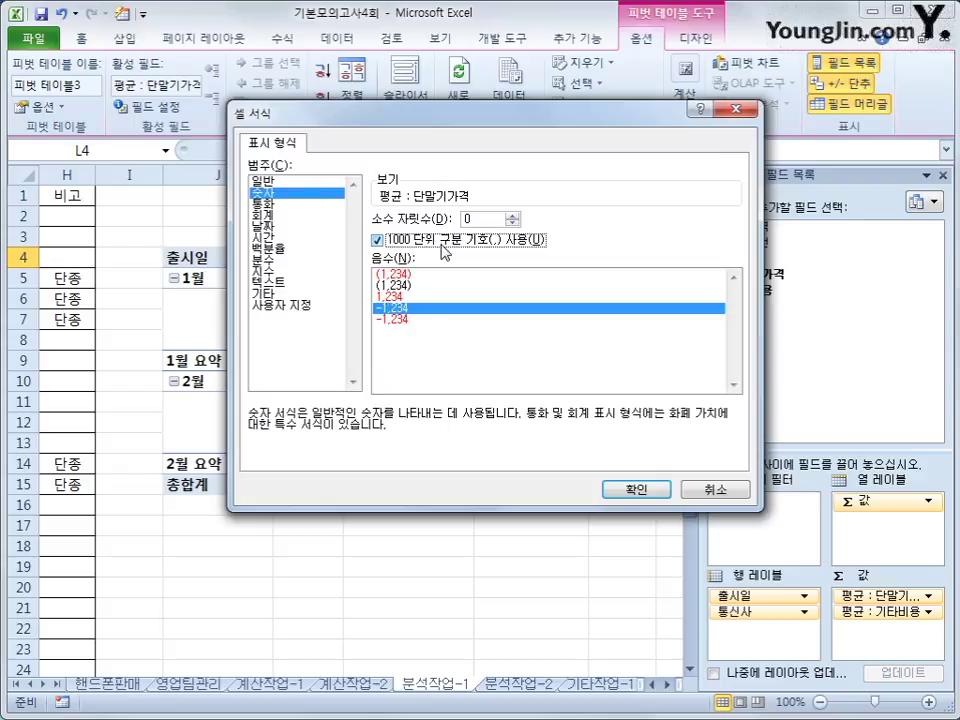
{"action": "left_click", "coordinate": [636, 489]}
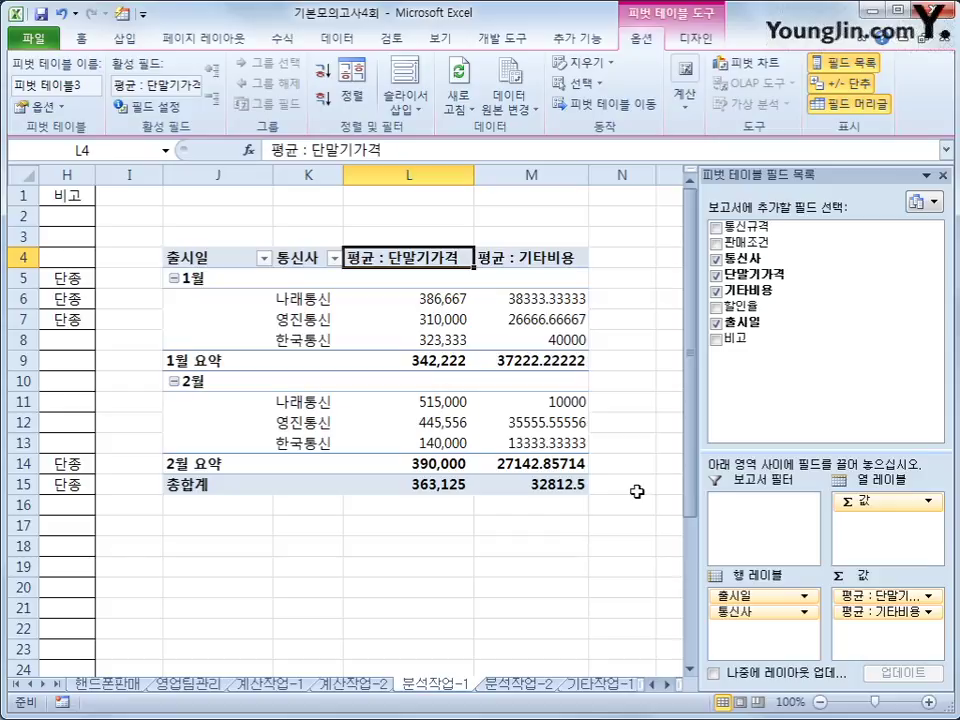
Set the 기타비용 value field's display format to 숫자 with the 1000 separator.
{"action": "left_click", "coordinate": [528, 254]}
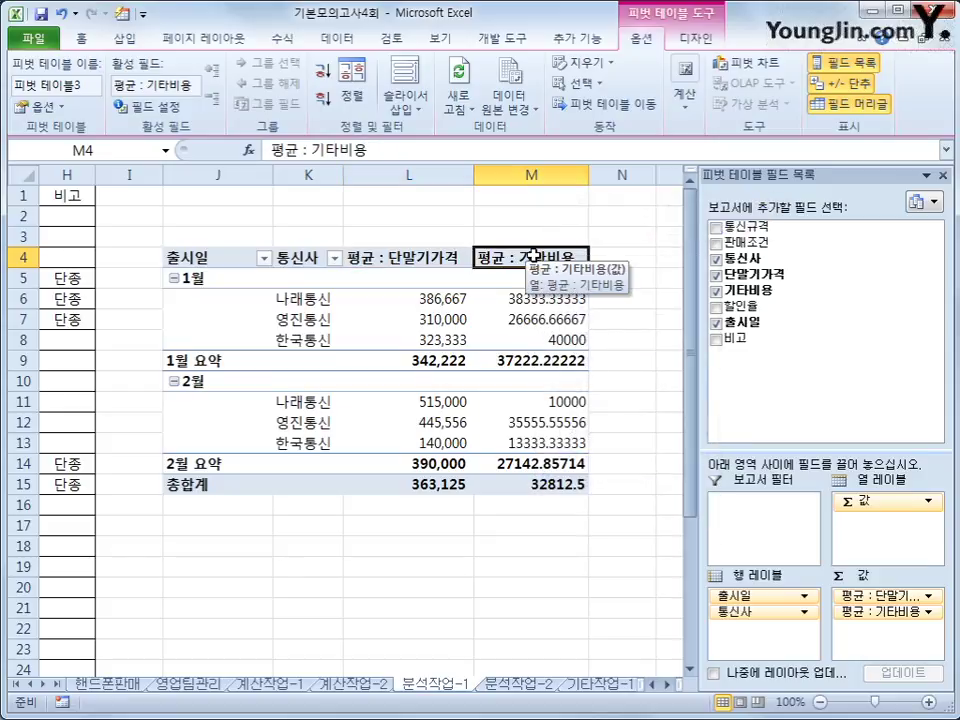
{"action": "right_click", "coordinate": [535, 256]}
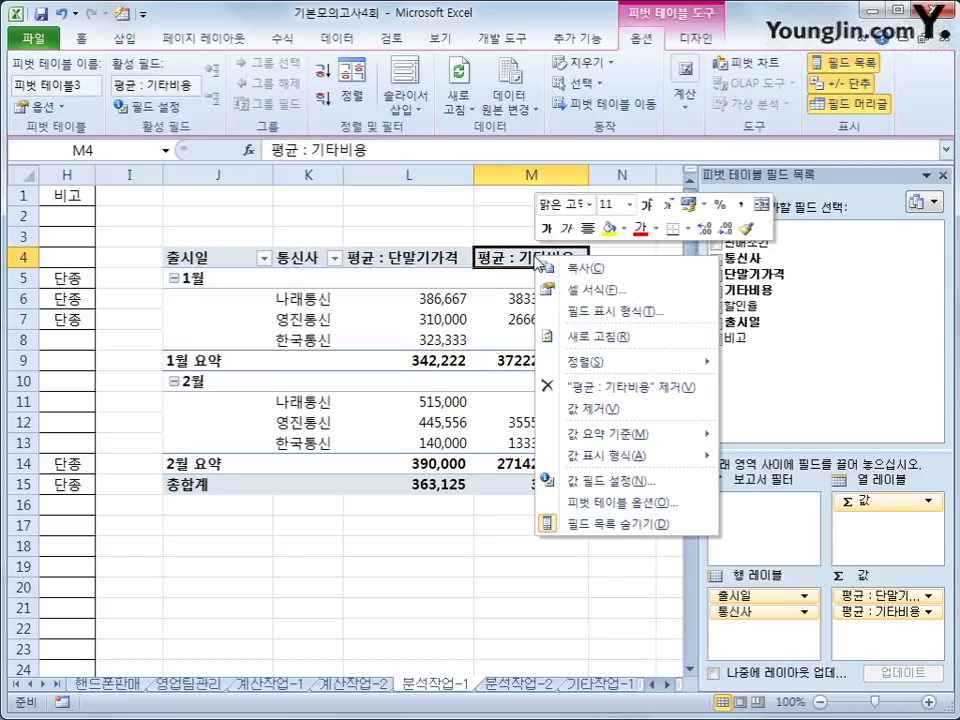
{"action": "left_click", "coordinate": [582, 322]}
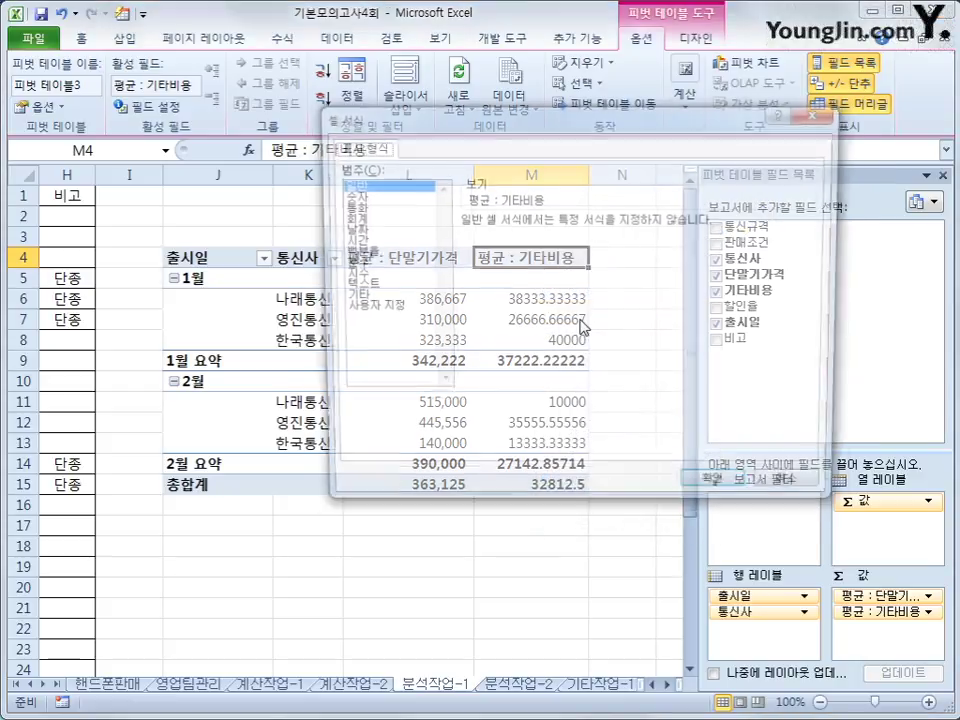
{"action": "left_click", "coordinate": [377, 198]}
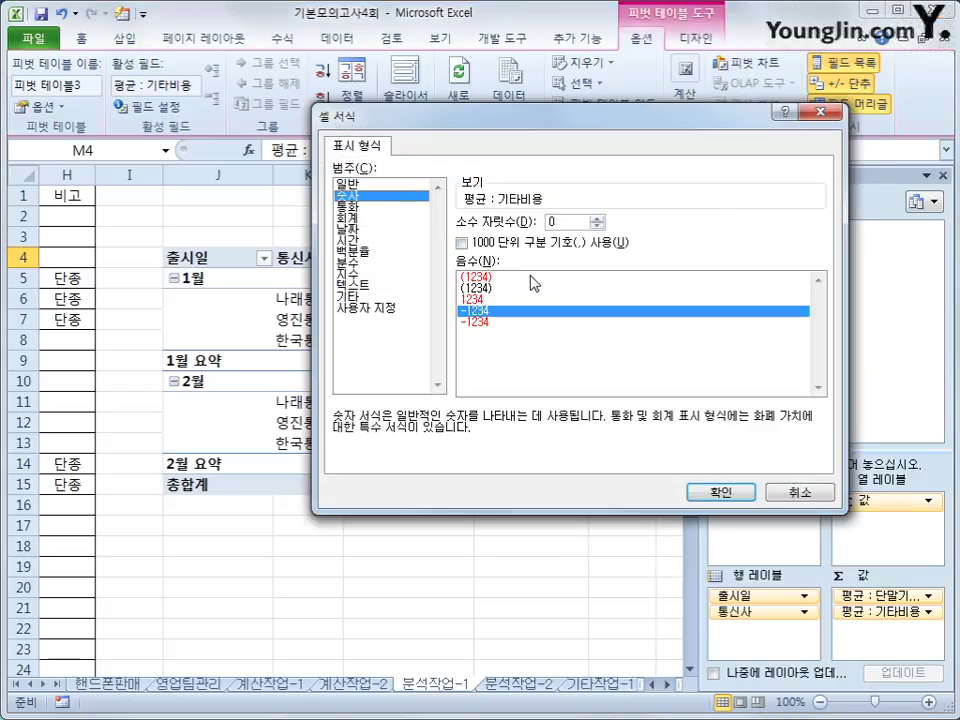
{"action": "left_click", "coordinate": [500, 242]}
{"action": "left_click_drag", "start_coordinate": [540, 133], "coordinate": [494, 180]}
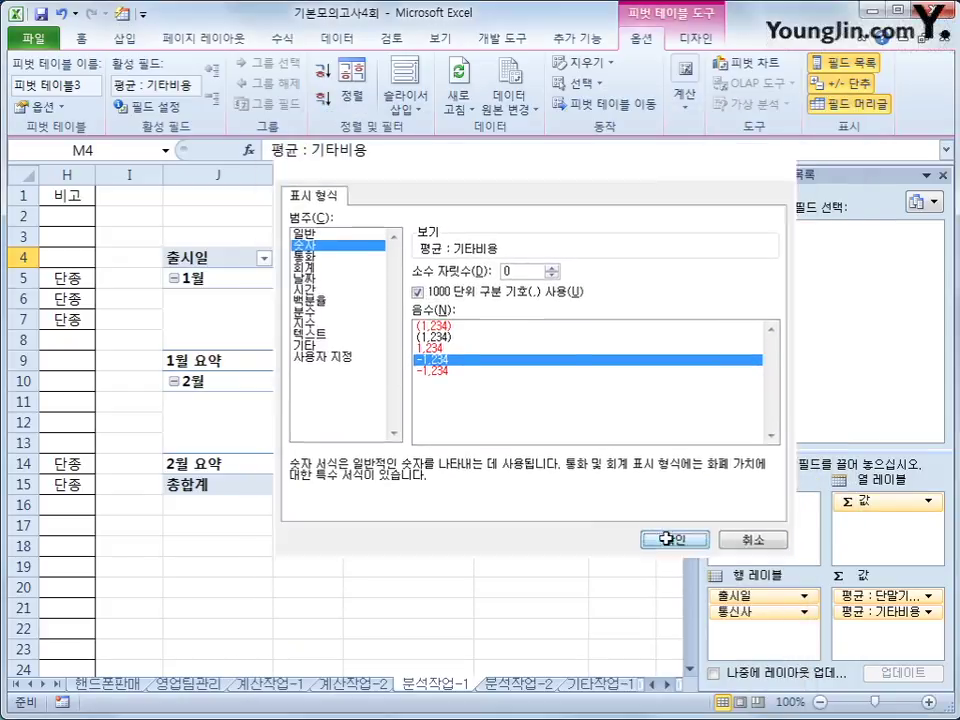
{"action": "left_click", "coordinate": [672, 541]}
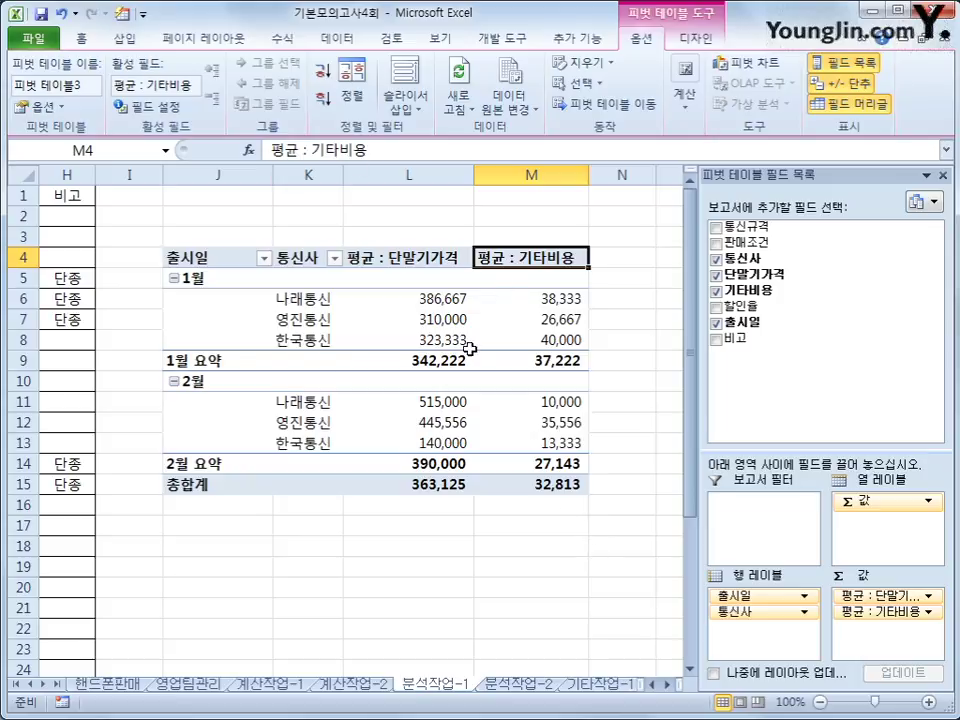
Apply the blue 보통 pivot table style with the solid blue header row and turn on banded columns (줄무늬 열).
{"action": "left_click", "coordinate": [412, 257]}
{"action": "left_click", "coordinate": [416, 337]}
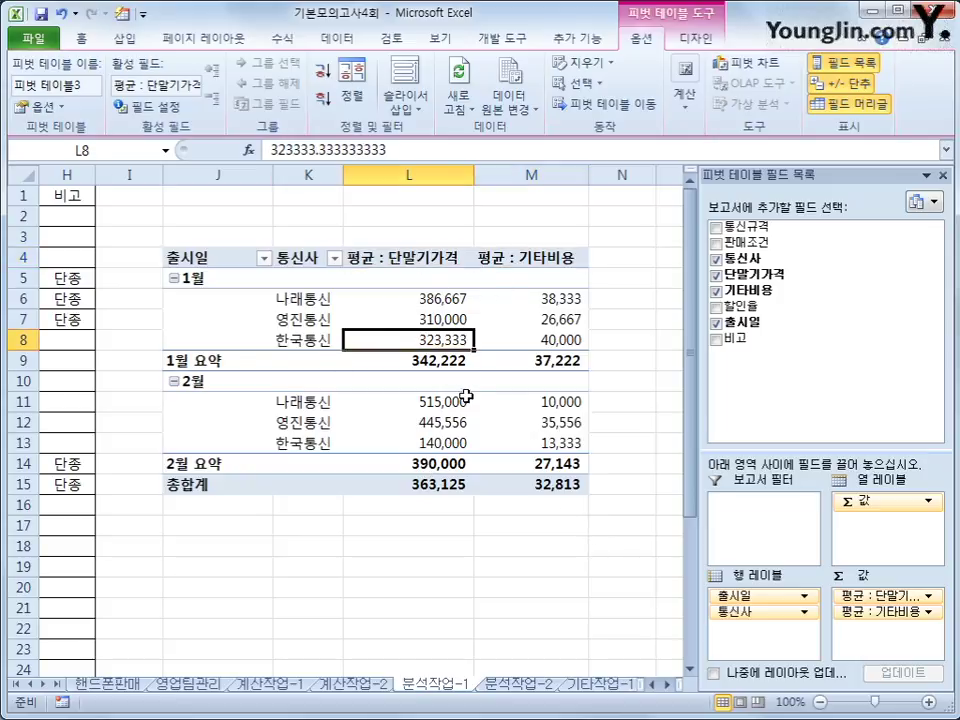
{"action": "left_click", "coordinate": [700, 38]}
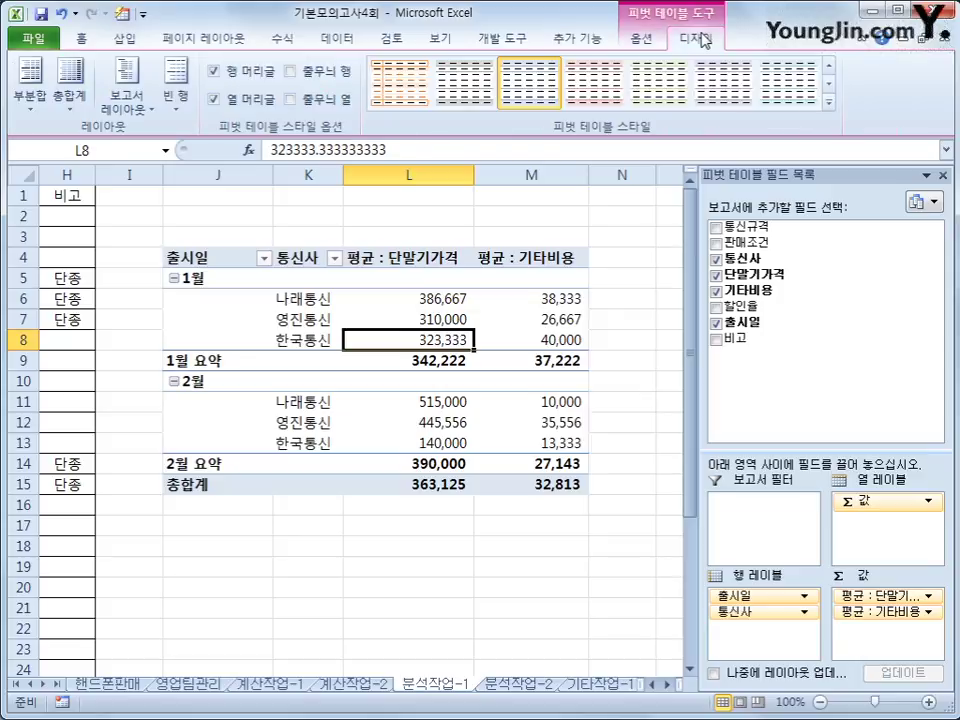
{"action": "left_click", "coordinate": [830, 104]}
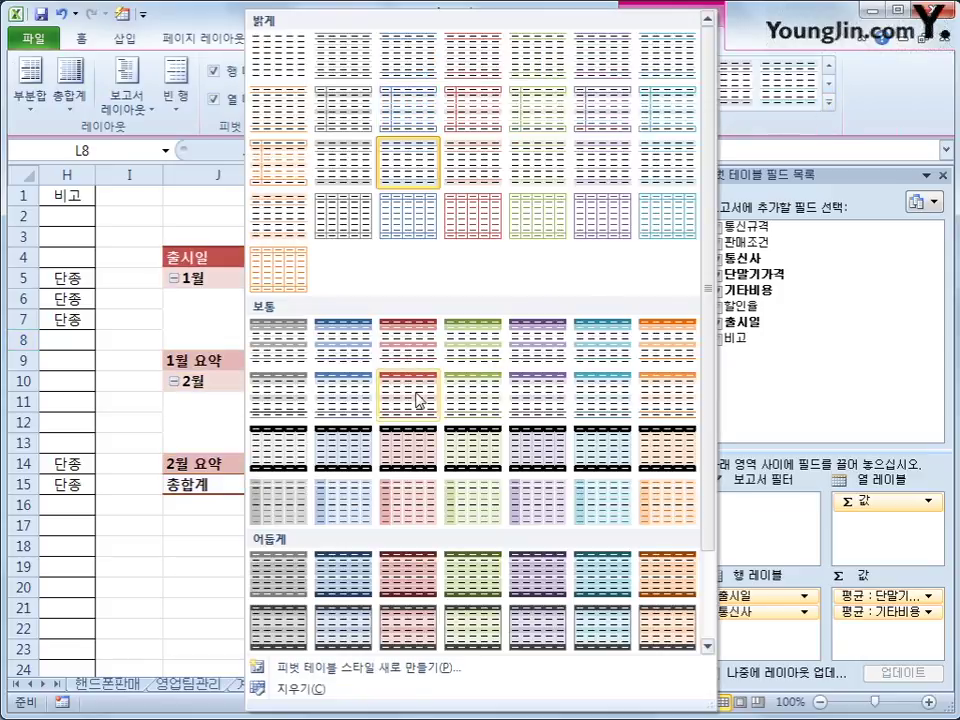
{"action": "left_click", "coordinate": [351, 413]}
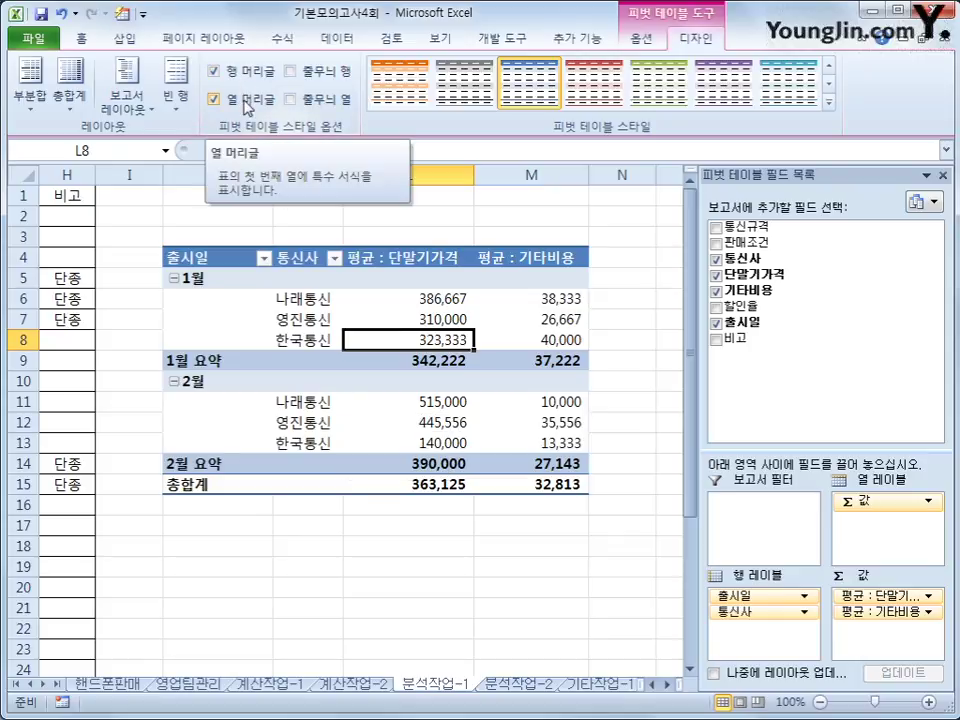
{"action": "left_click", "coordinate": [313, 101]}
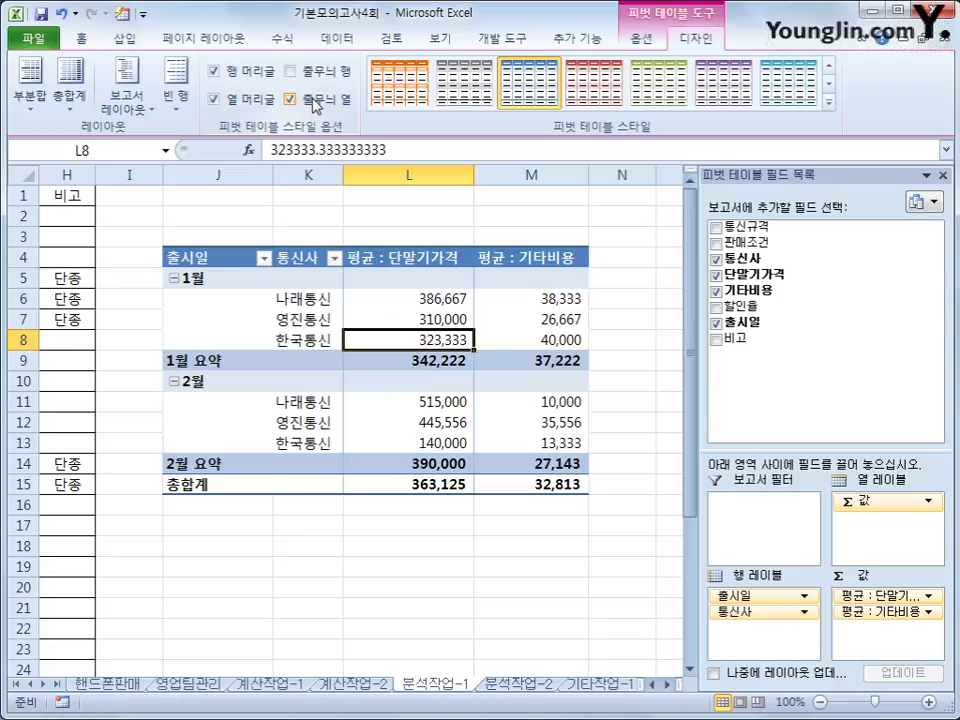
{"action": "left_click", "coordinate": [236, 259]}
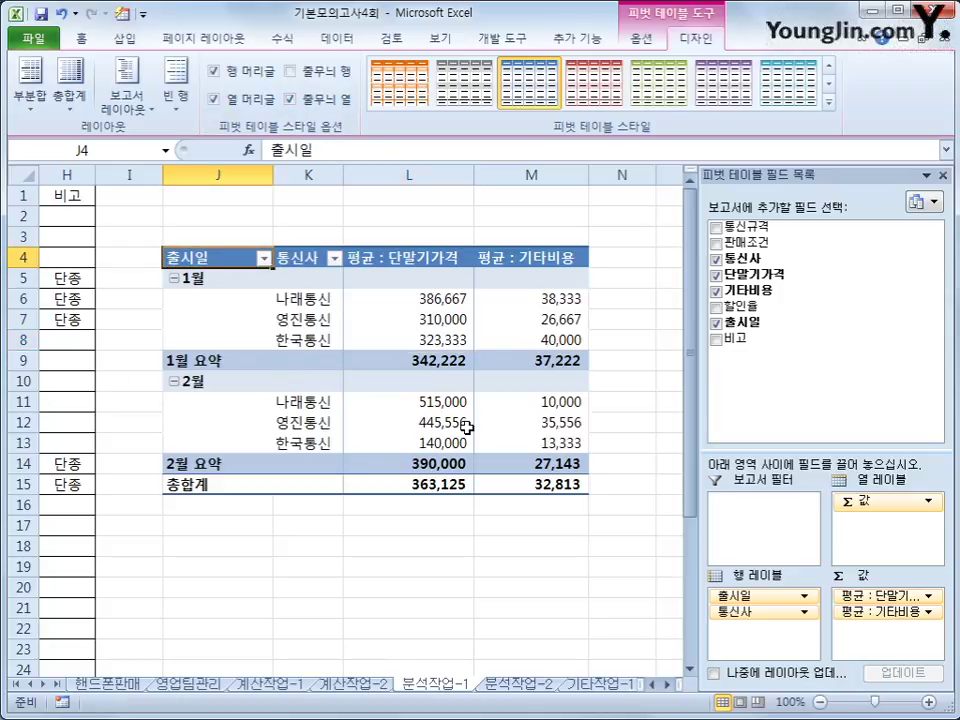
On the 분석작업-2 sheet, start recording a macro named 포인트 stored in the current workbook.
{"action": "left_click", "coordinate": [533, 688]}
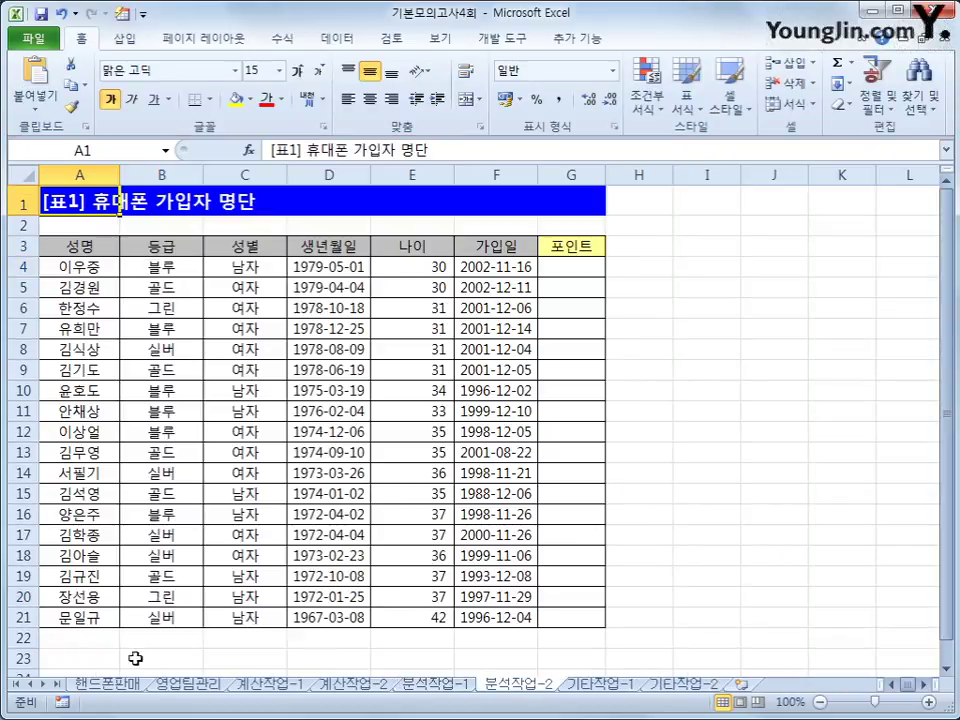
{"action": "left_click", "coordinate": [735, 349]}
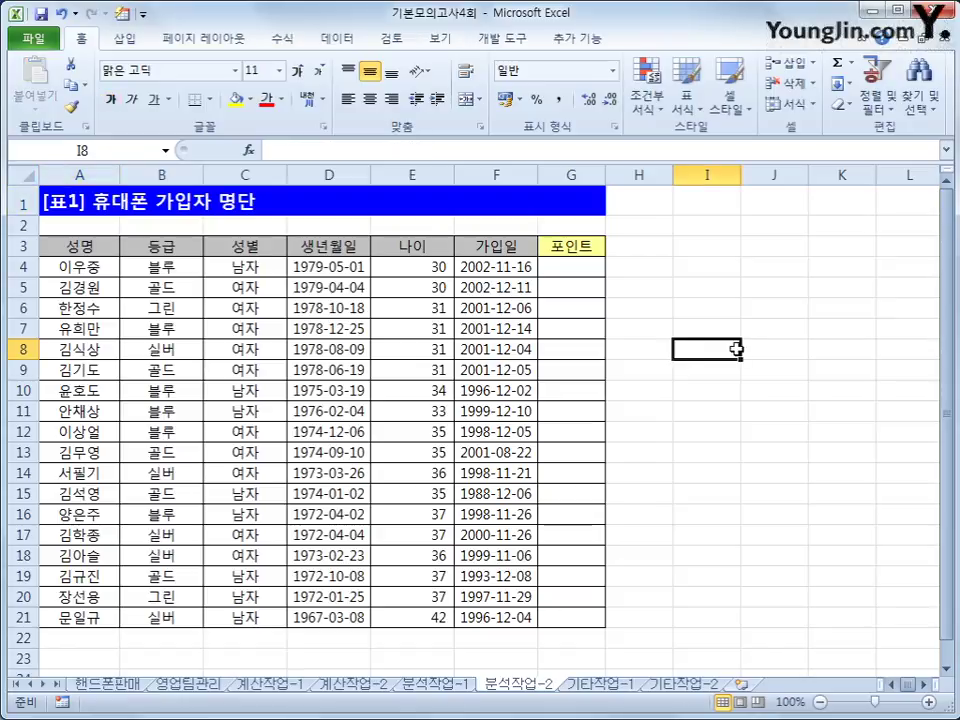
{"action": "left_click", "coordinate": [502, 38]}
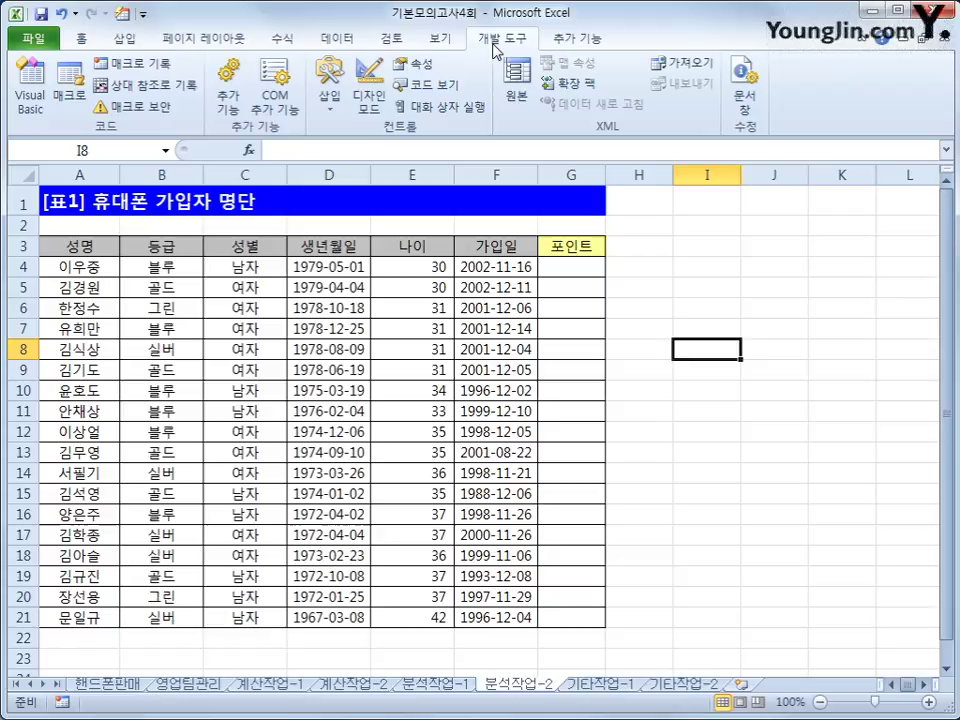
{"action": "left_click", "coordinate": [158, 64]}
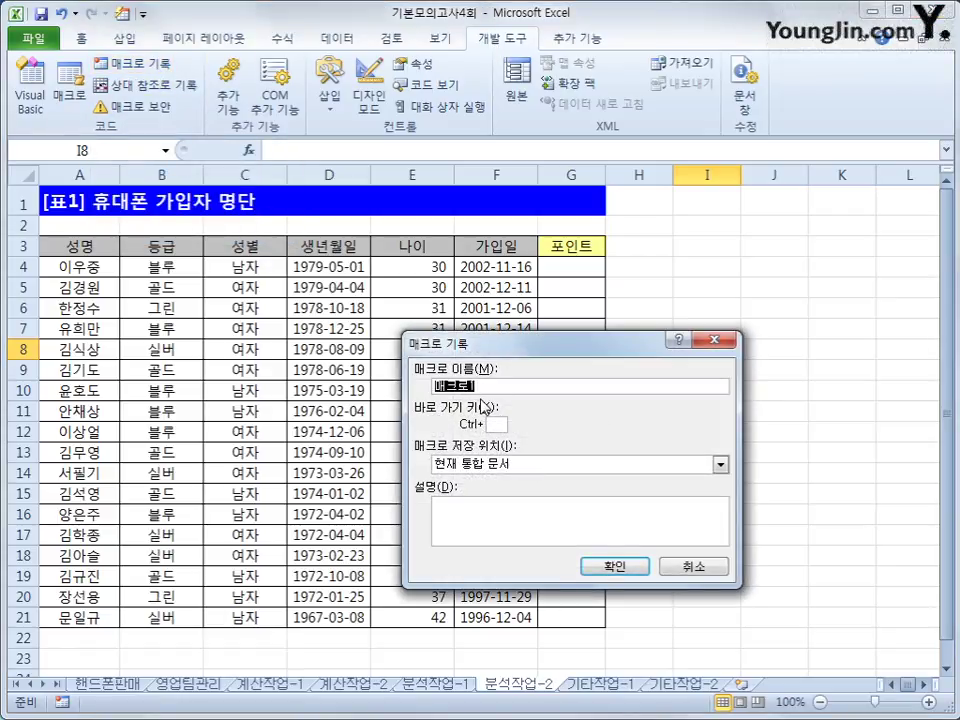
{"action": "key", "text": "BackSpace"}
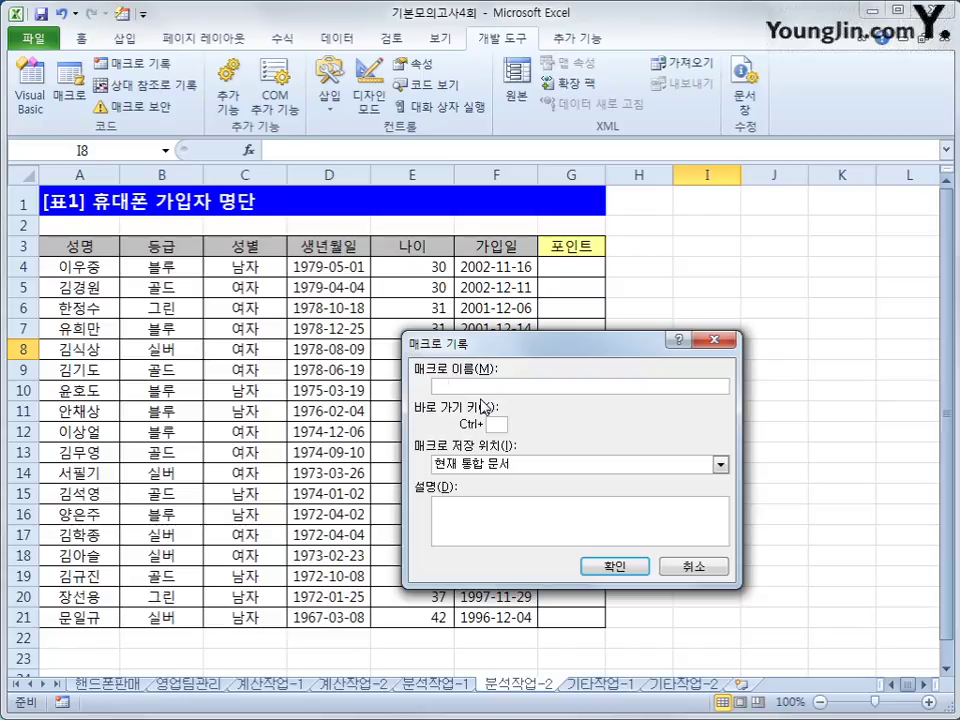
{"action": "type", "text": "포인트"}
{"action": "left_click", "coordinate": [613, 562]}
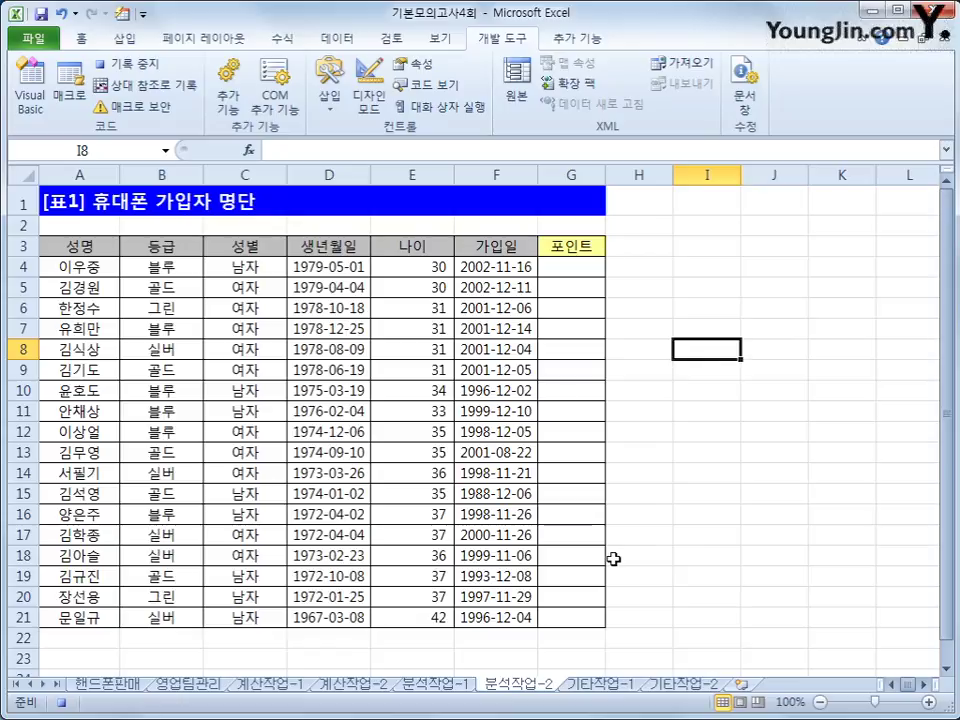
Enter the formula =IF(B4="골드",1000,IF(B4="실버",500,200)) in cell G4 of the 포인트 column.
{"action": "left_click", "coordinate": [576, 272]}
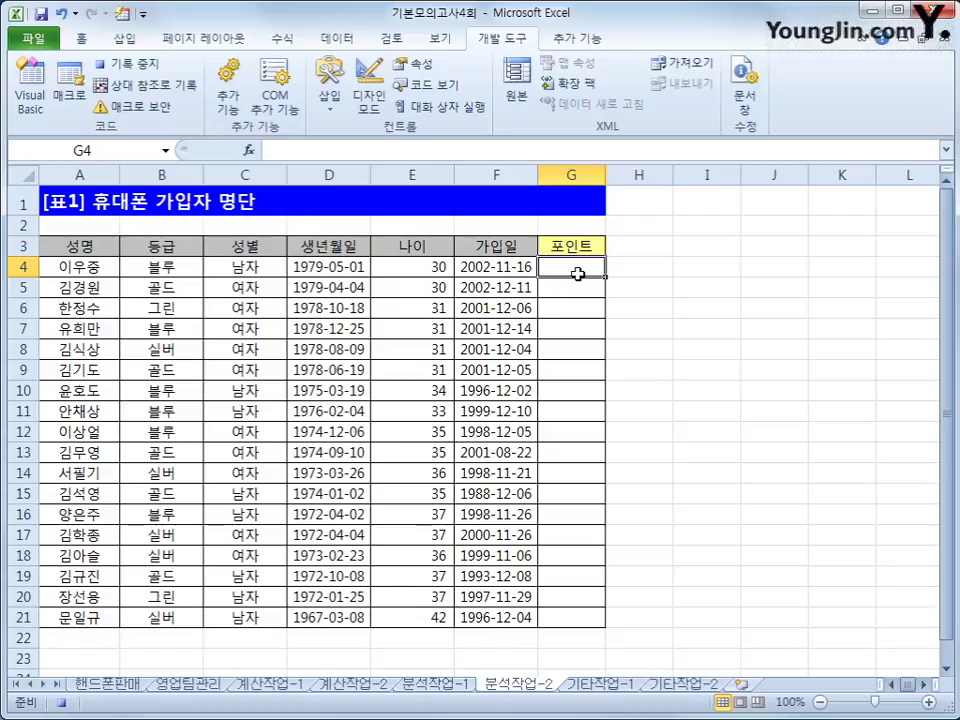
{"action": "type", "text": "="}
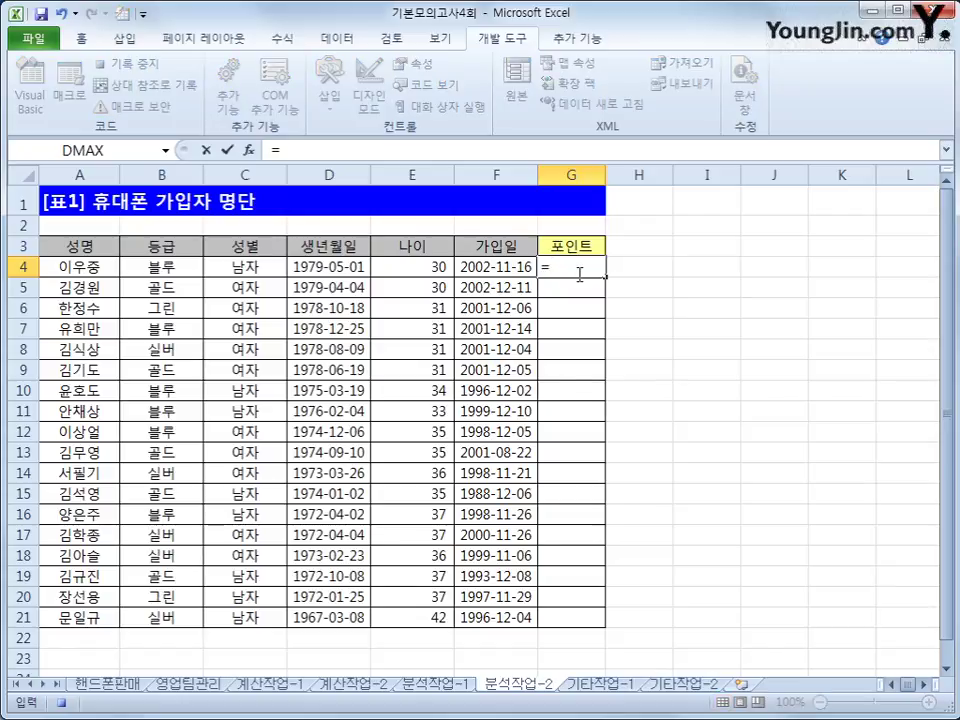
{"action": "type", "text": "if(D4"}
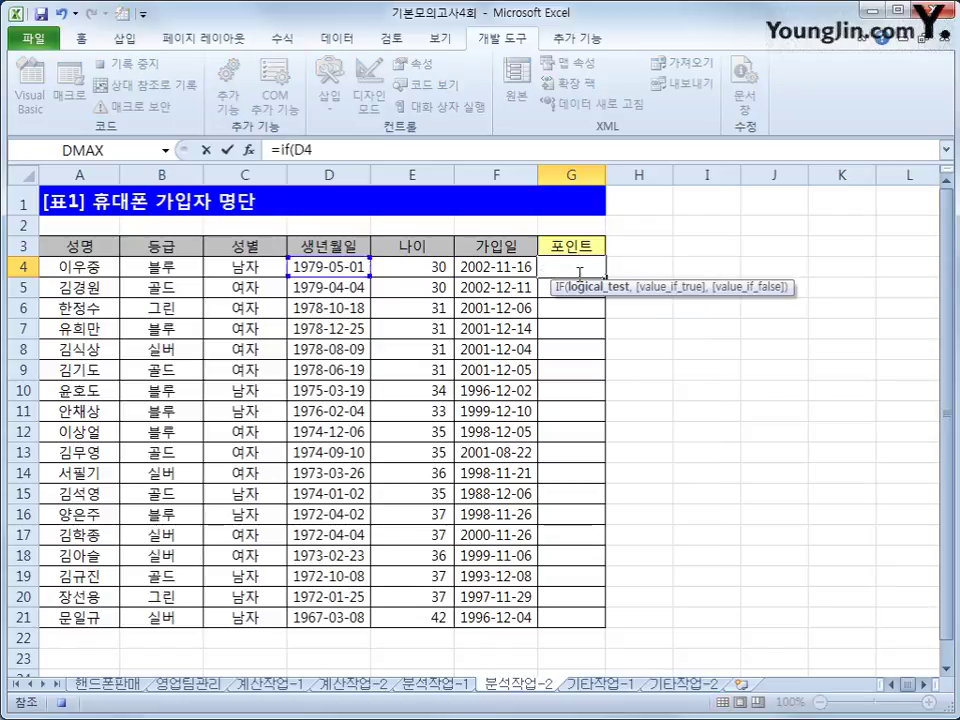
{"action": "key", "text": "BackSpace"}
{"action": "key", "text": "BackSpace"}
{"action": "key", "text": "Left"}
{"action": "key", "text": "Left"}
{"action": "key", "text": "Left"}
{"action": "key", "text": "Left"}
{"action": "key", "text": "Left"}
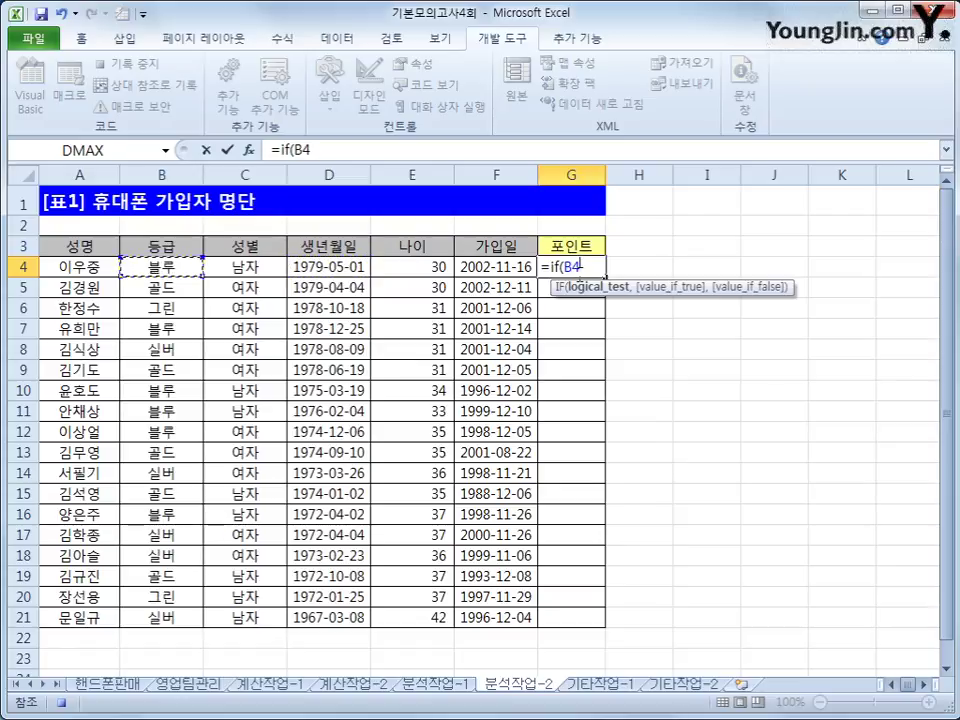
{"action": "type", "text": "=\"골드\""}
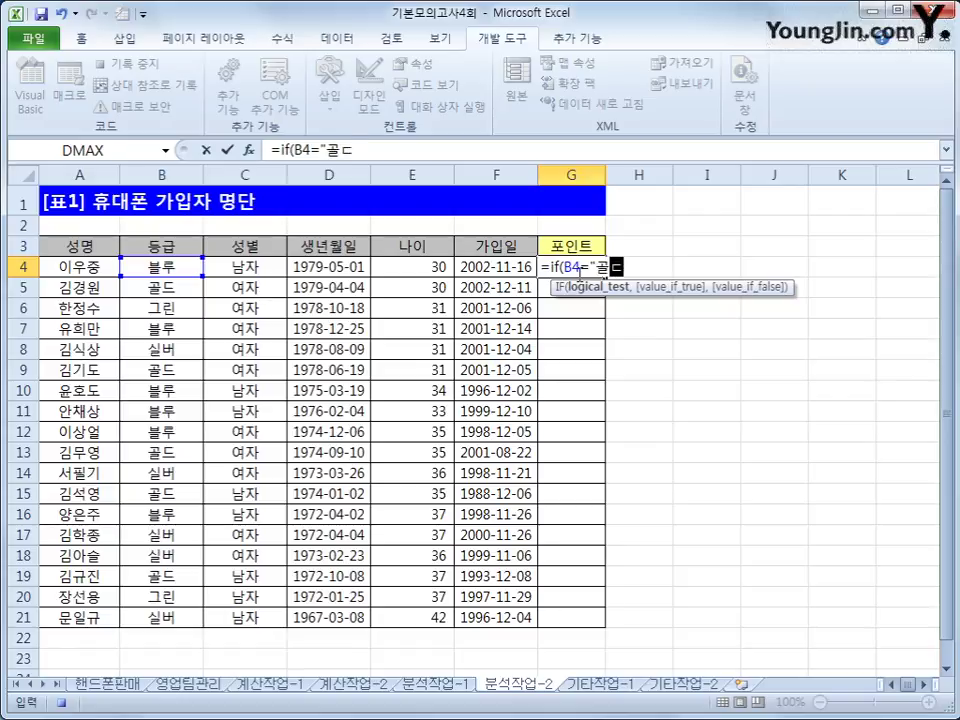
{"action": "type", "text": ","}
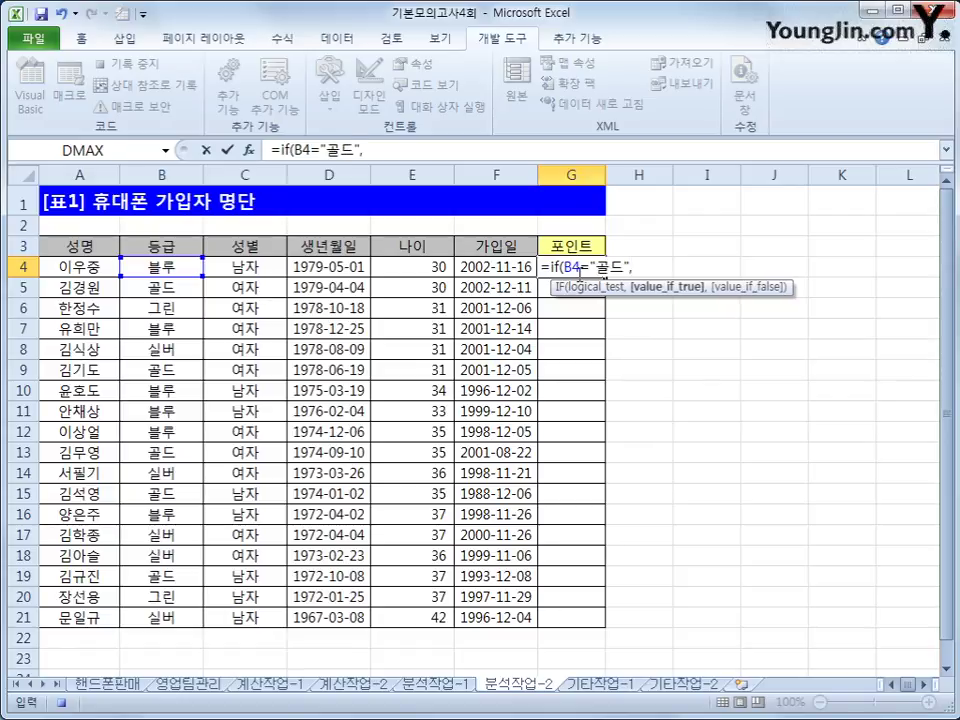
{"action": "type", "text": "1000"}
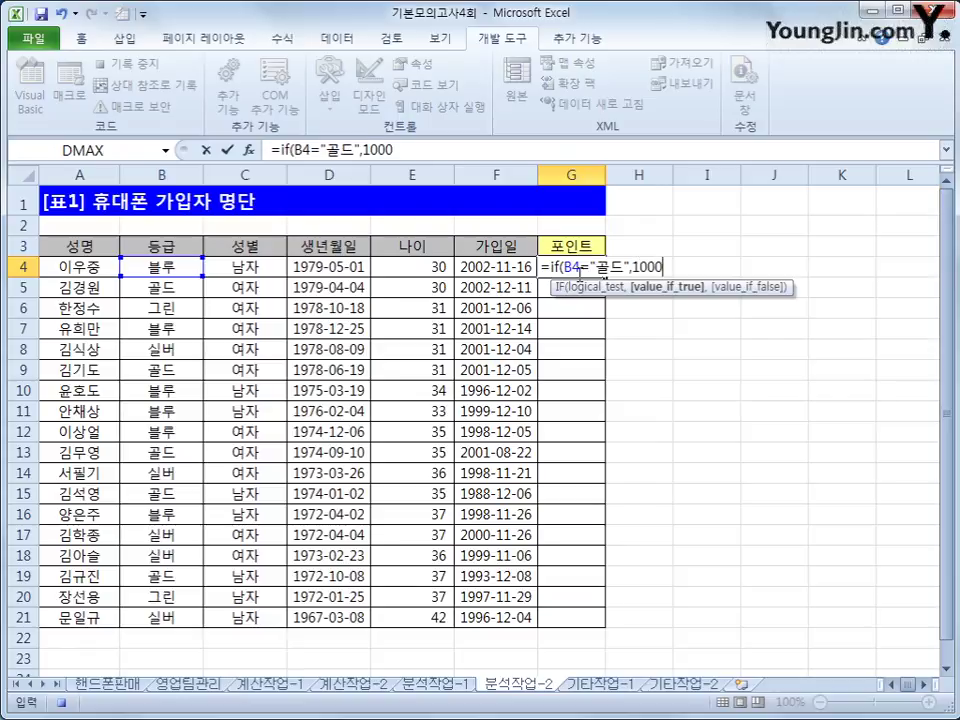
{"action": "type", "text": ","}
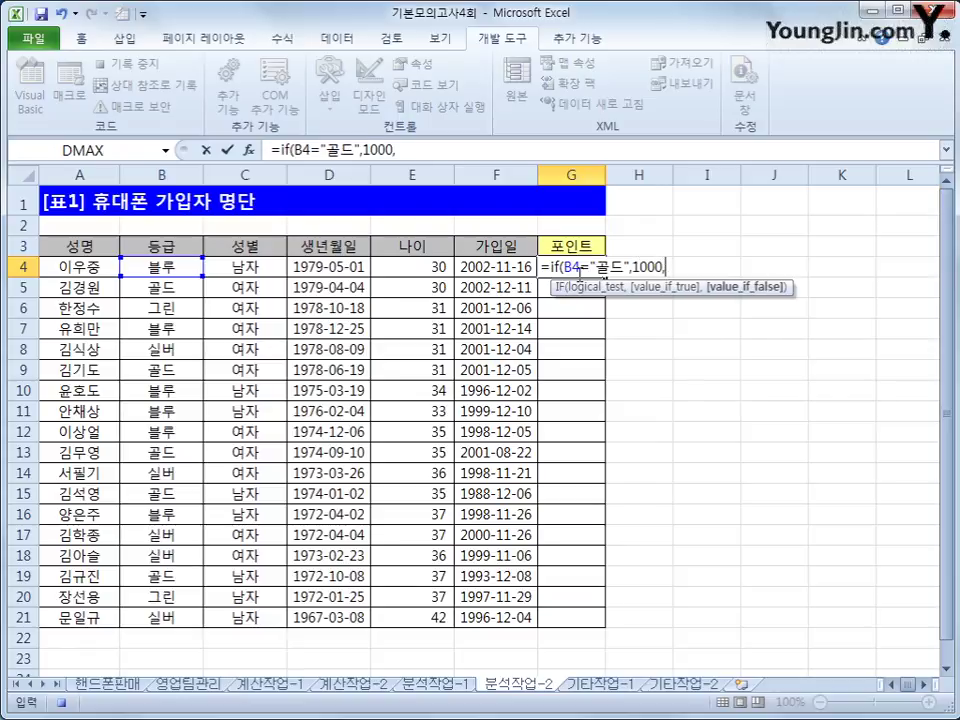
{"action": "type", "text": "if(E4"}
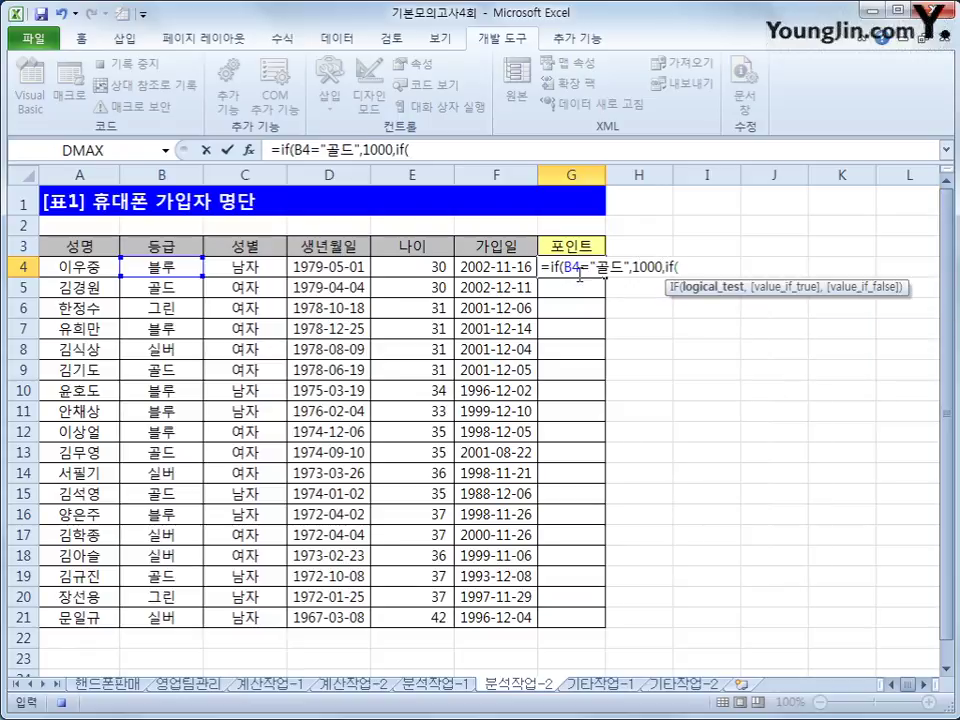
{"action": "key", "text": "Left"}
{"action": "key", "text": "Left"}
{"action": "key", "text": "Left"}
{"action": "type", "text": "="}
{"action": "type", "text": "\"tlf"}
{"action": "key", "text": "BackSpace"}
{"action": "key", "text": "BackSpace"}
{"action": "key", "text": "BackSpace"}
{"action": "type", "text": "실버\""}
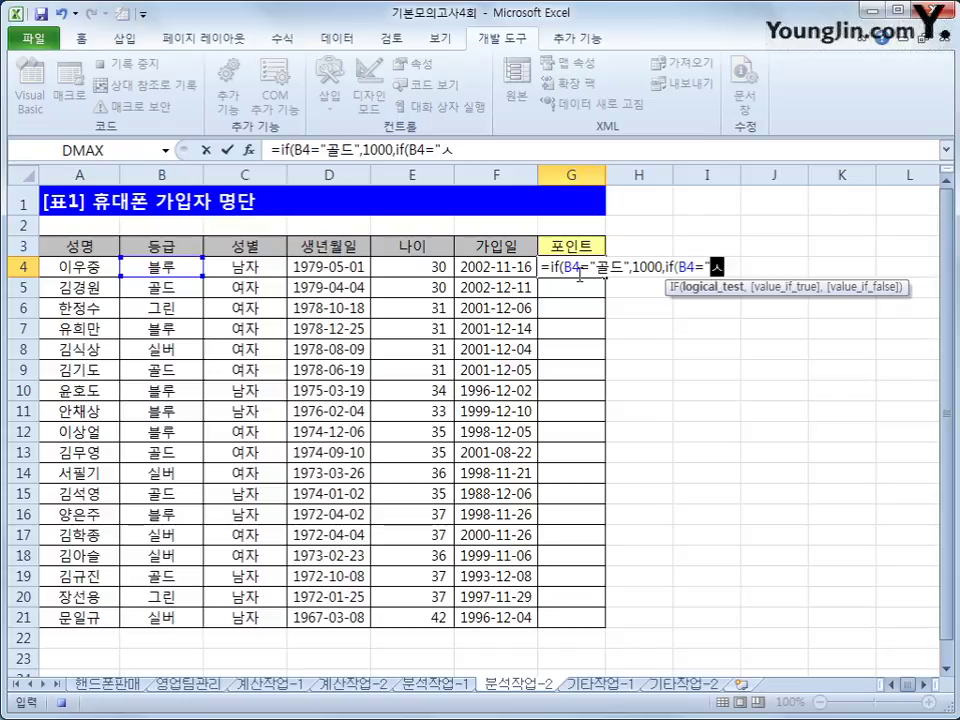
{"action": "type", "text": ","}
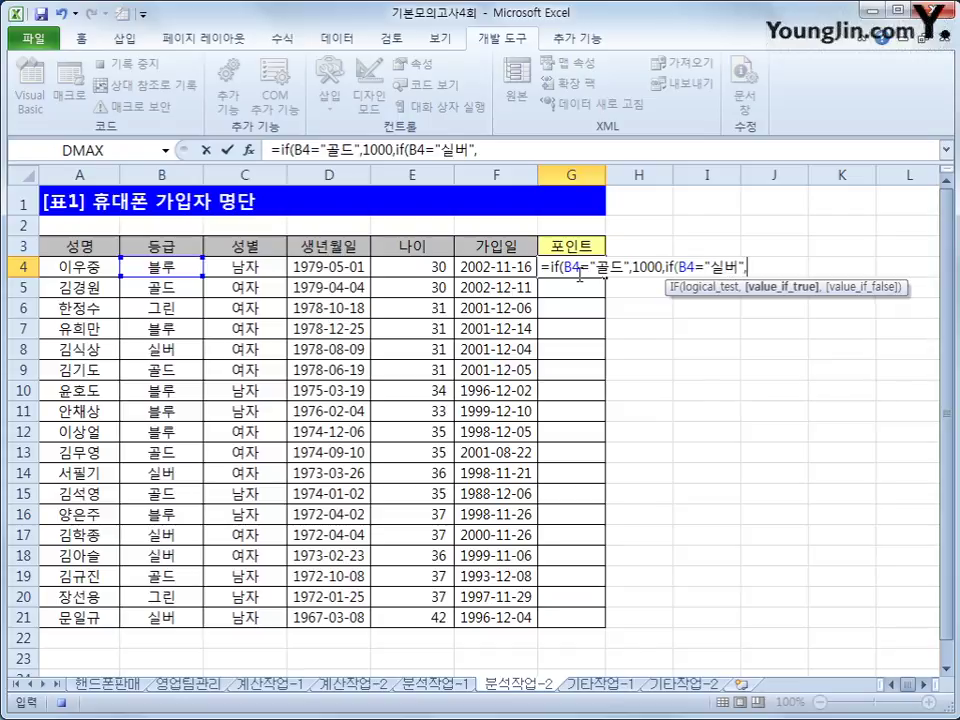
{"action": "type", "text": "500,"}
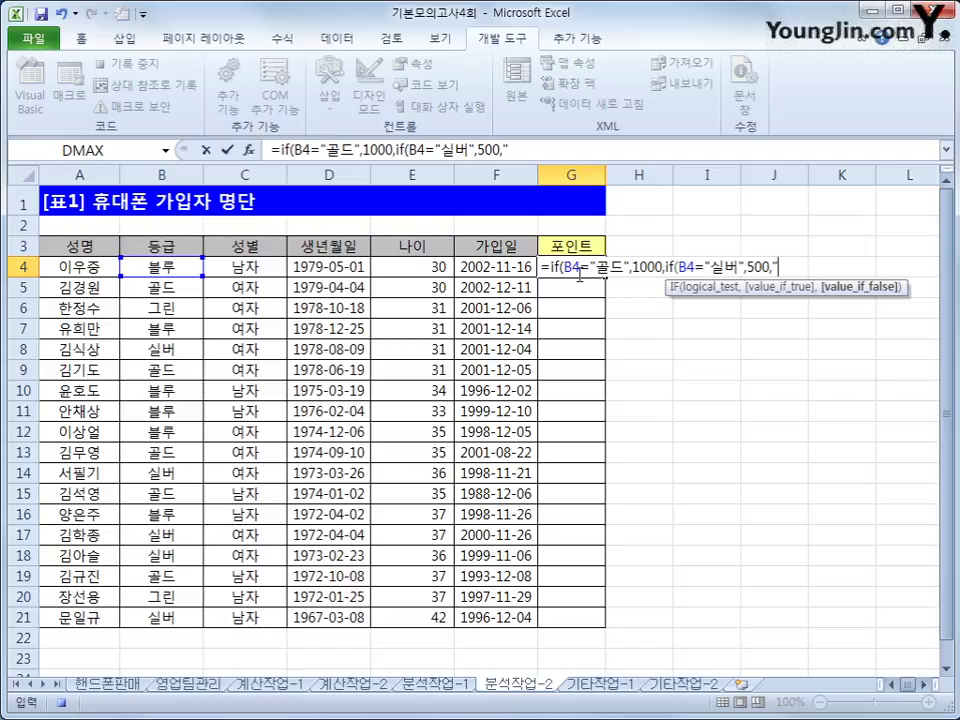
{"action": "type", "text": "200))"}
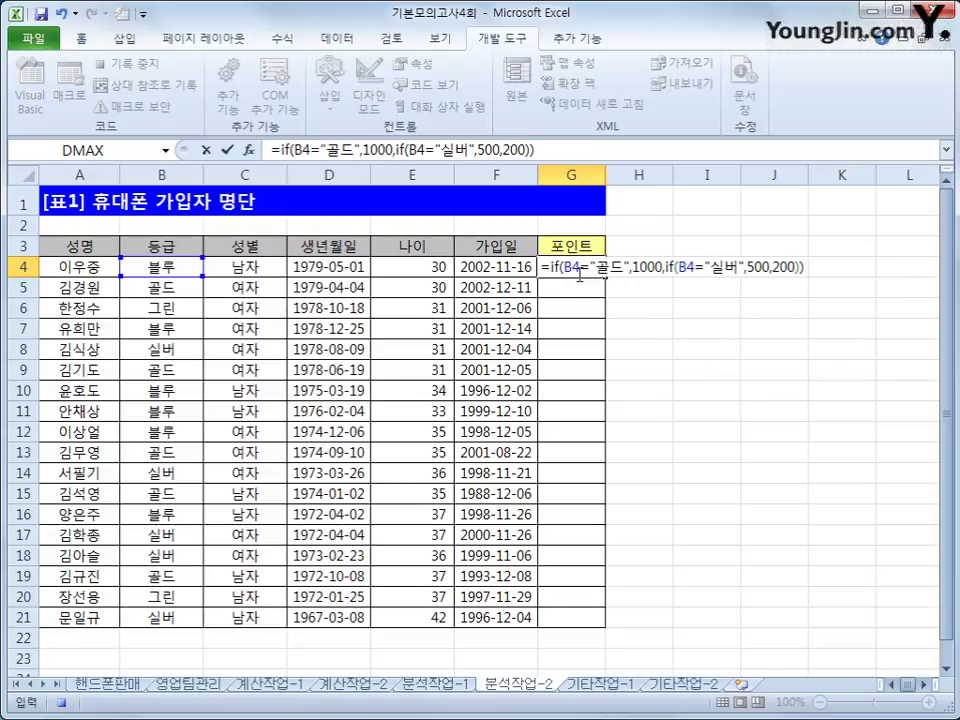
{"action": "key", "text": "Return"}
Fill the G4 formula down through G21 and stop recording the macro.
{"action": "left_click", "coordinate": [576, 270]}
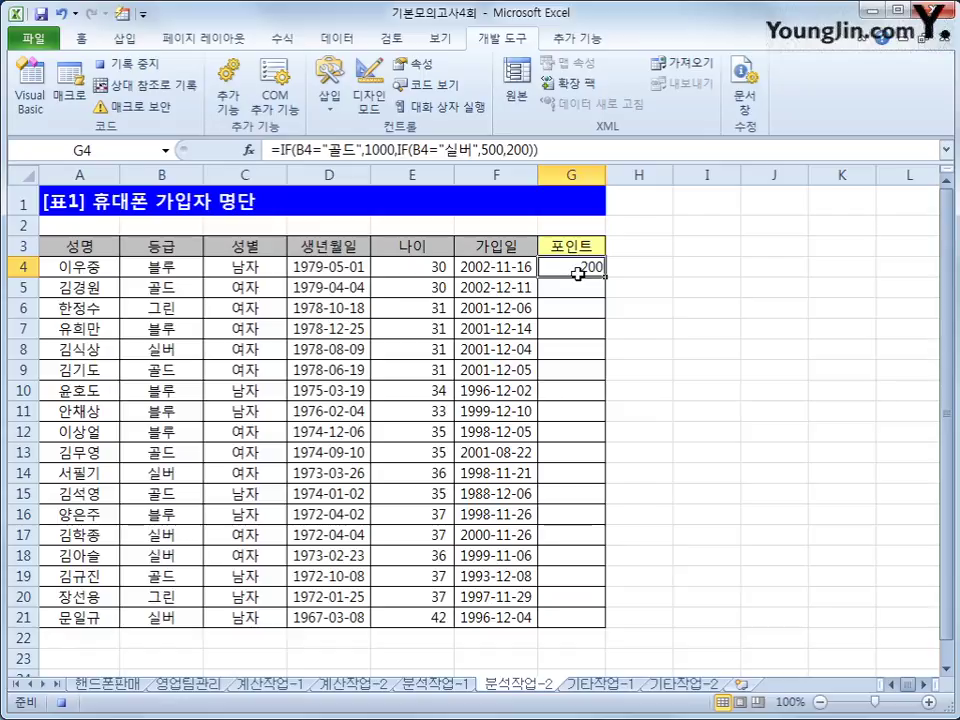
{"action": "left_click_drag", "start_coordinate": [606, 276], "coordinate": [604, 620]}
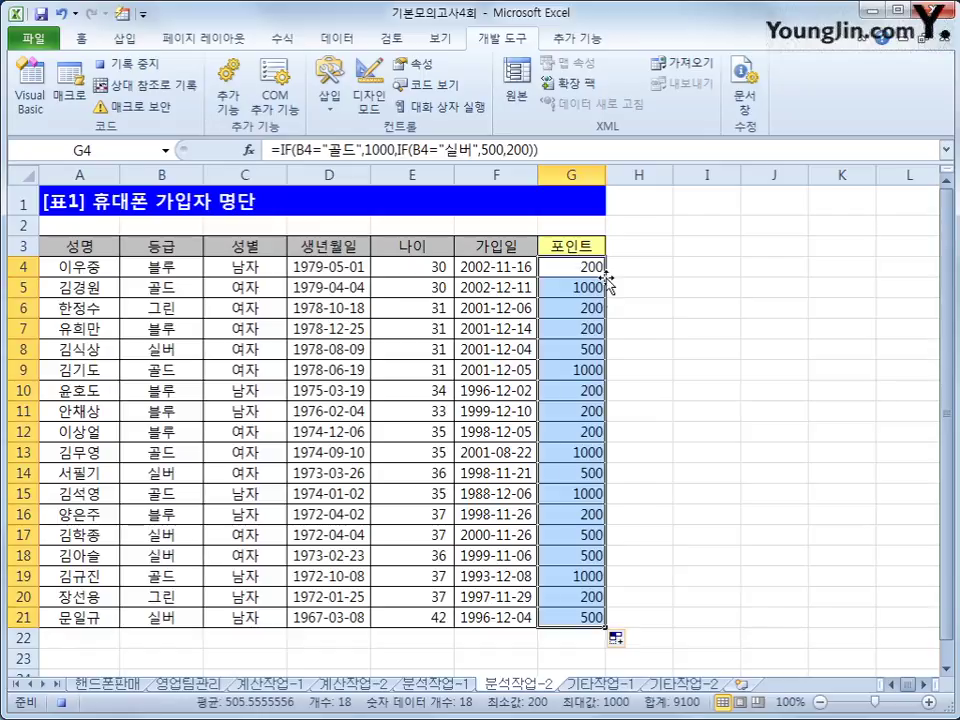
{"action": "left_click", "coordinate": [580, 608]}
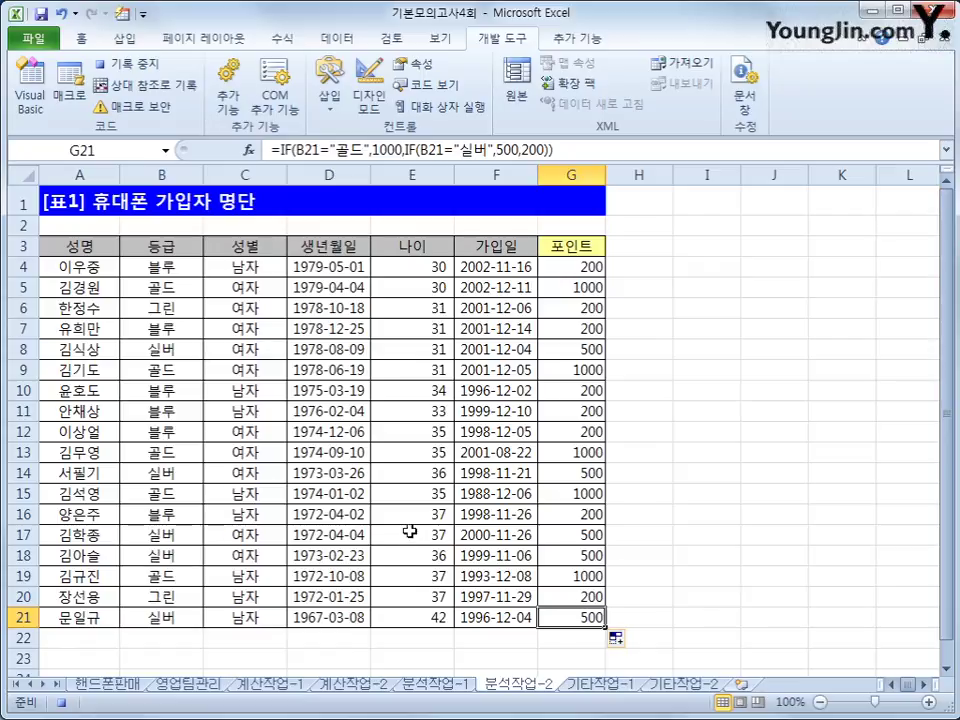
{"action": "left_click", "coordinate": [118, 63]}
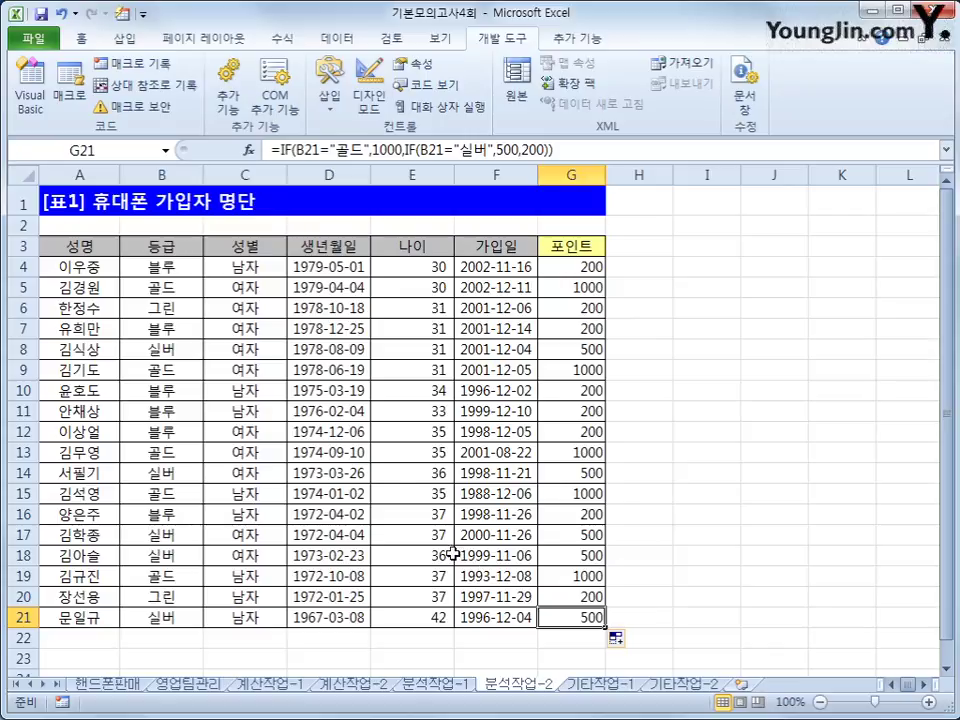
Add a form-control button labelled 포인트 over cells F1:G2 and assign the 포인트 macro to it.
{"action": "left_click", "coordinate": [330, 96]}
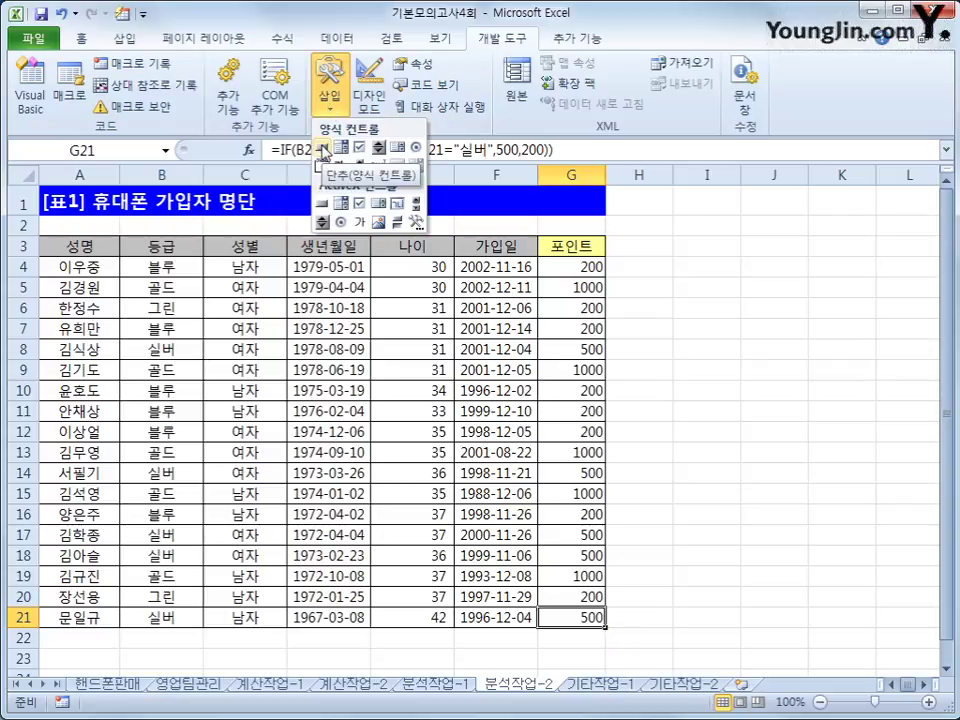
{"action": "left_click", "coordinate": [322, 148]}
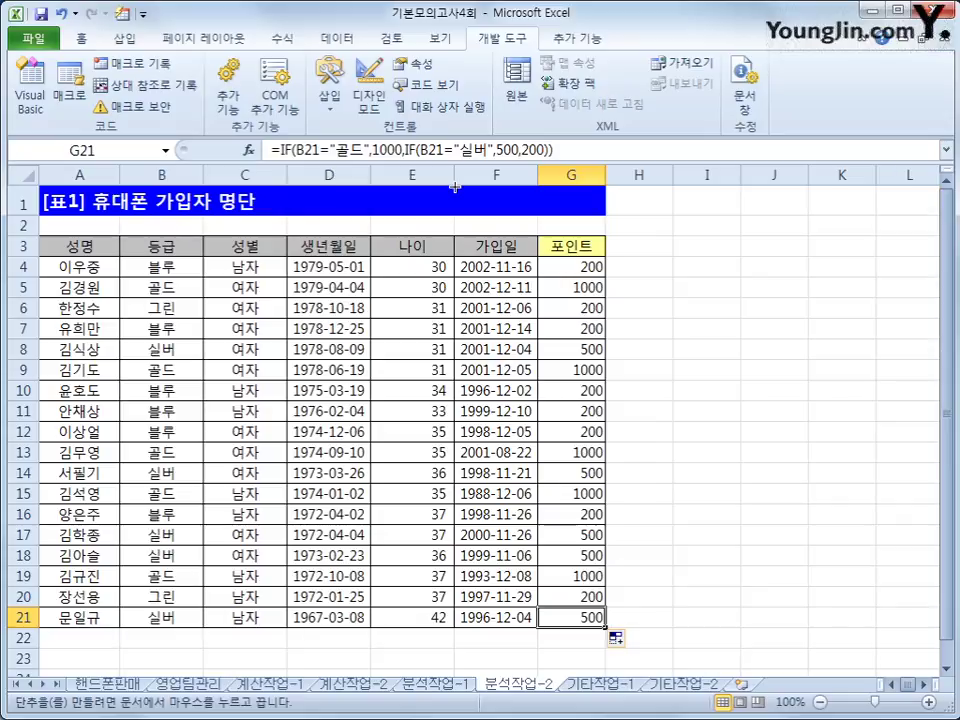
{"action": "left_click_drag", "start_coordinate": [455, 187], "coordinate": [576, 240]}
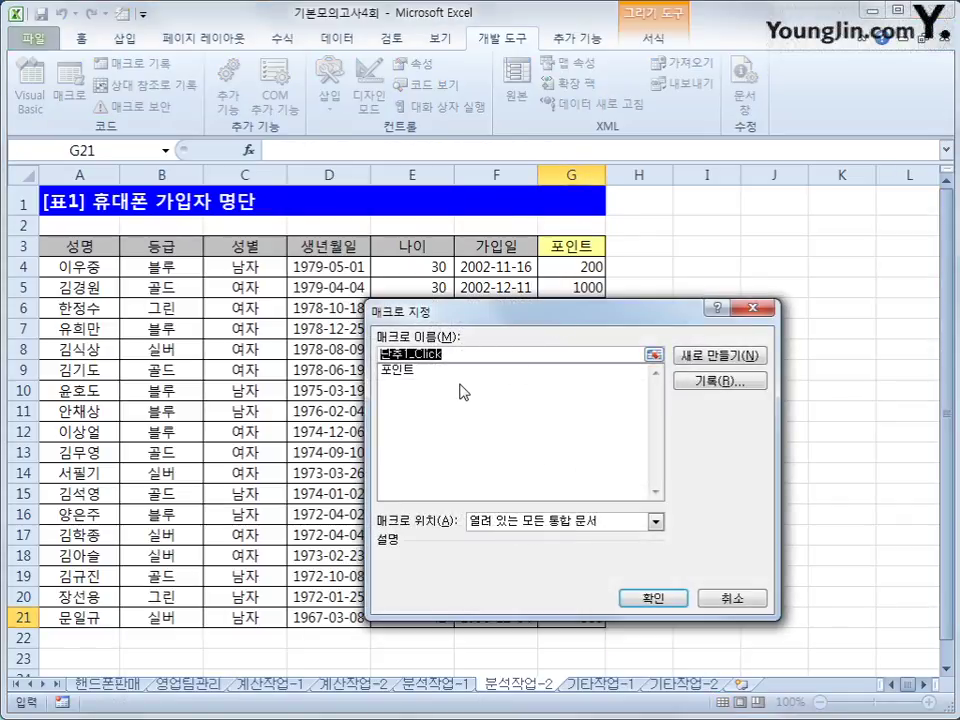
{"action": "left_click", "coordinate": [427, 377]}
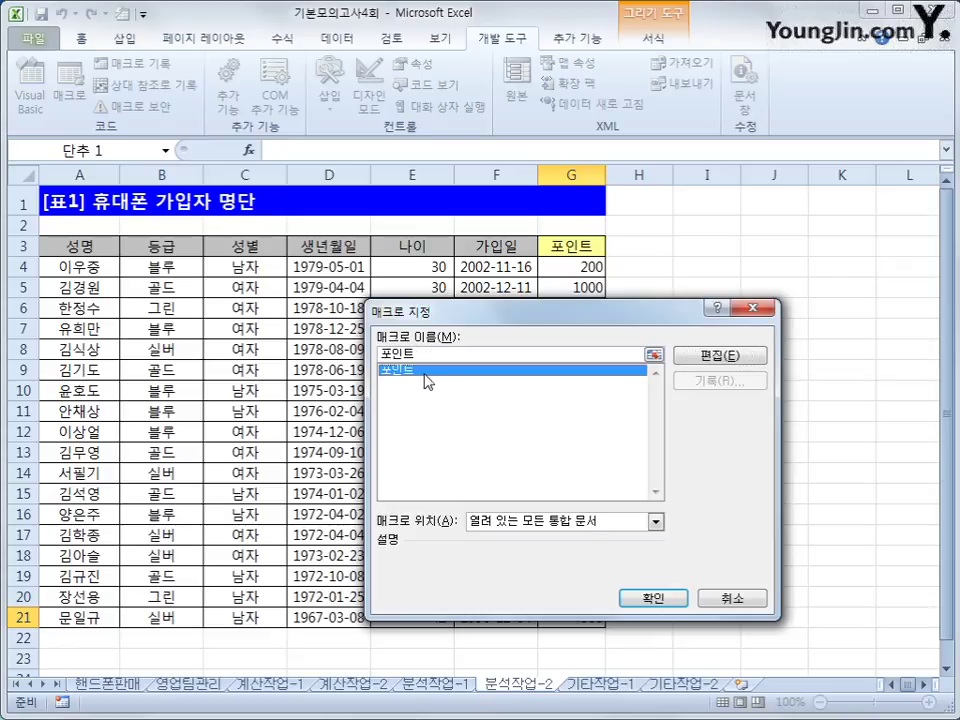
{"action": "left_click", "coordinate": [652, 599]}
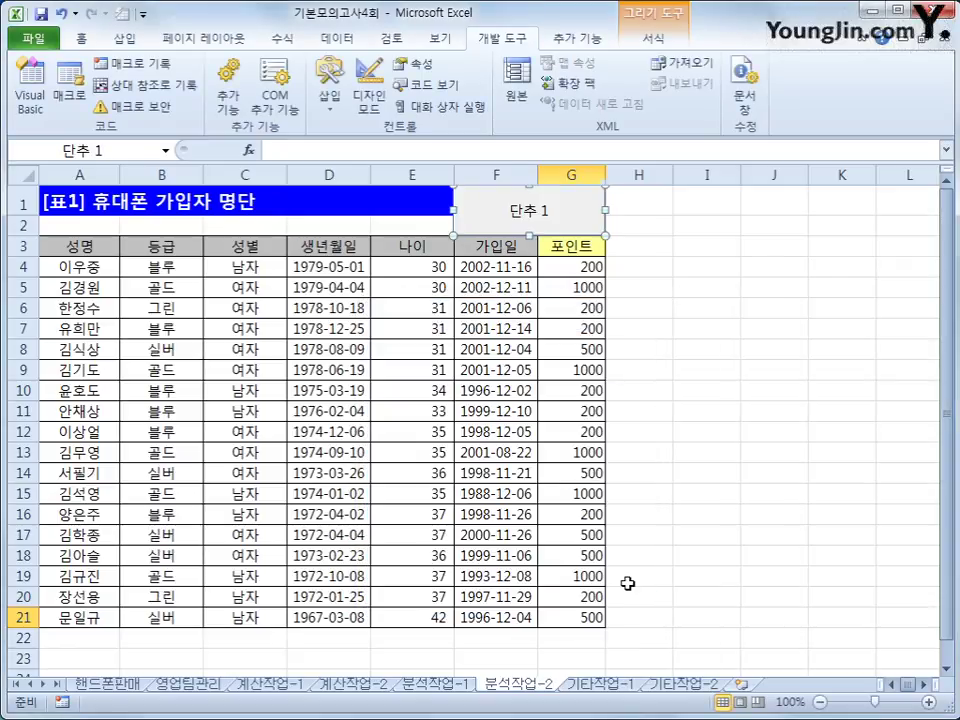
{"action": "type", "text": "포인트"}
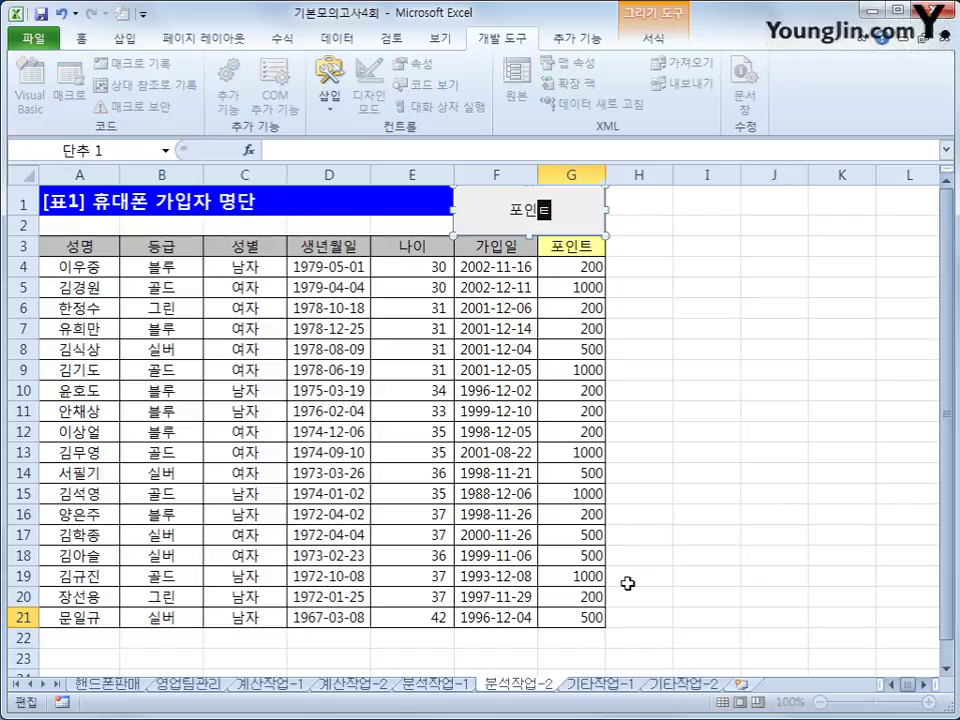
{"action": "left_click", "coordinate": [670, 466]}
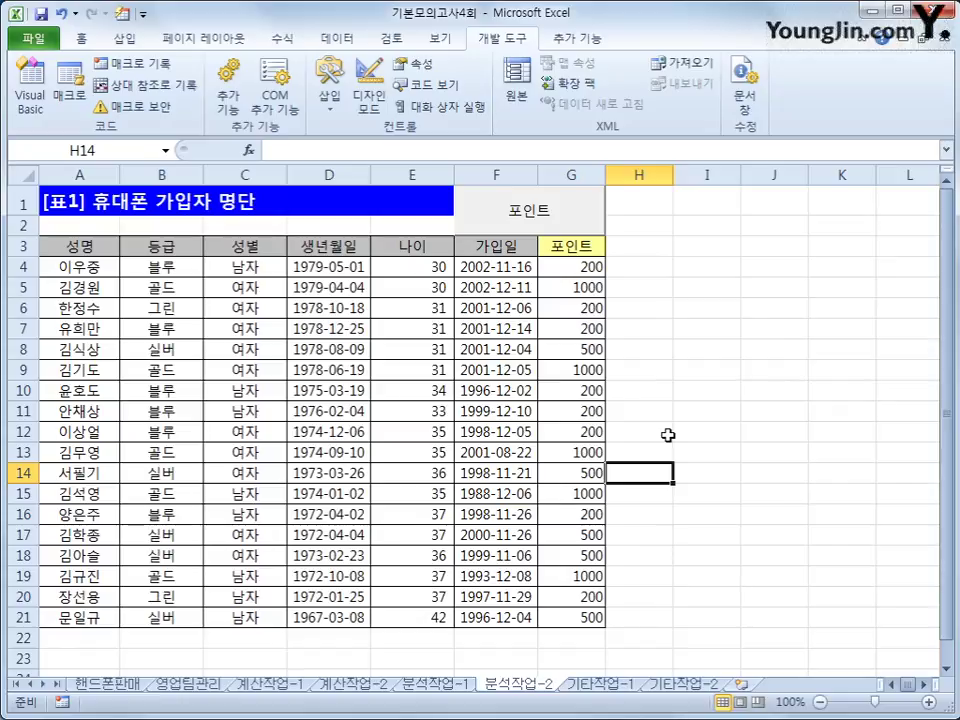
On the 기타작업-1 sheet, change the chart's 증감 series to a line chart with markers (꺾은선형).
{"action": "left_click", "coordinate": [604, 683]}
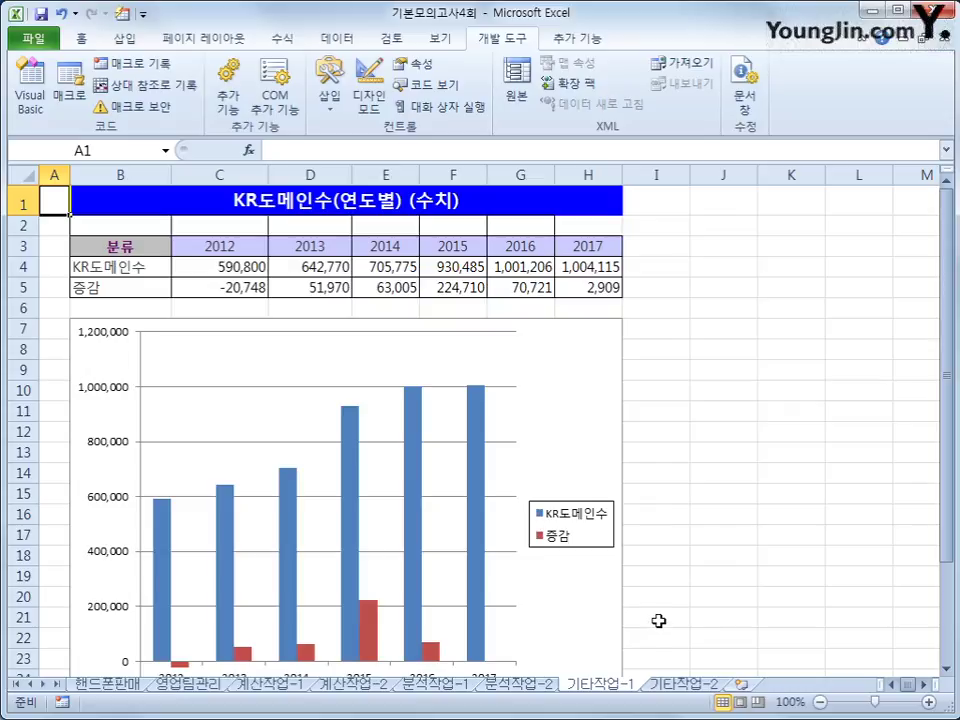
{"action": "left_click", "coordinate": [573, 398]}
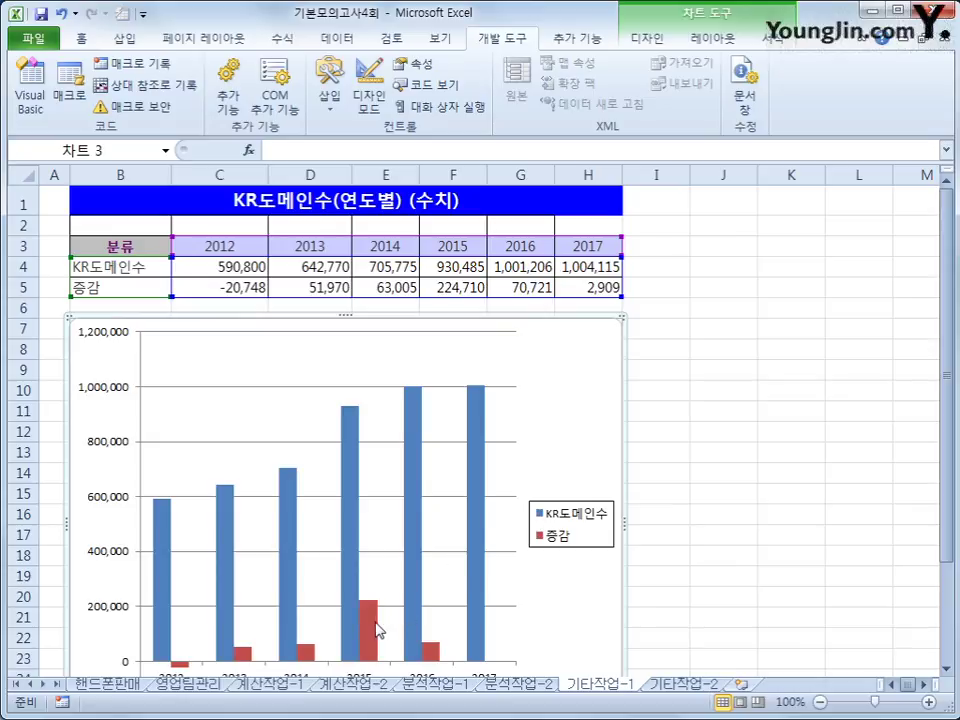
{"action": "mouse_move", "coordinate": [376, 628]}
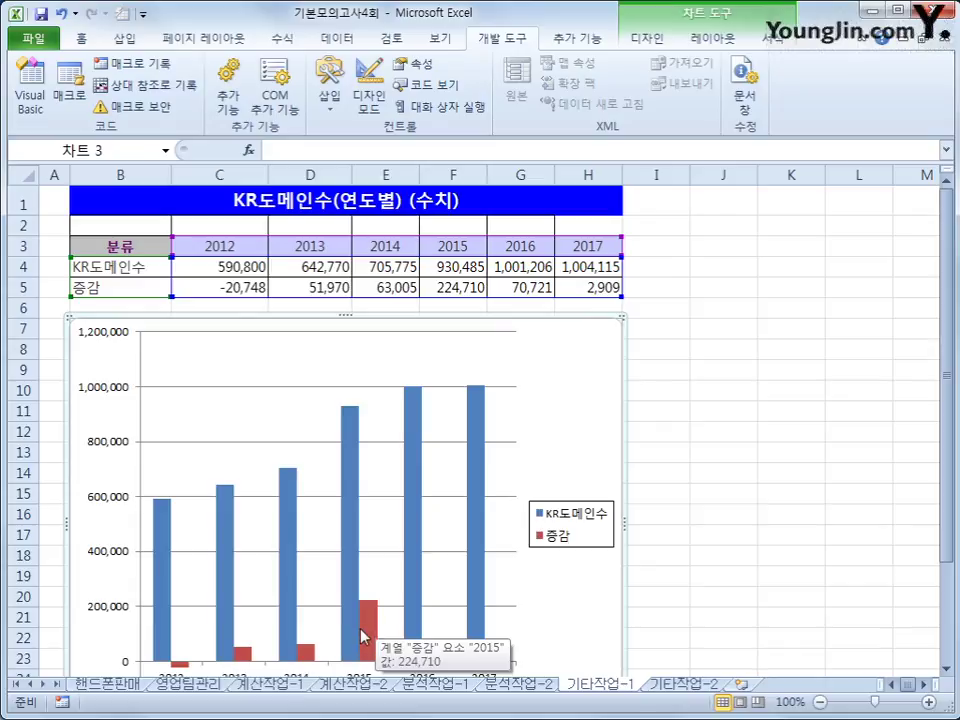
{"action": "left_click", "coordinate": [370, 630]}
{"action": "scroll", "coordinate": [369, 628], "scroll_direction": "down", "scroll_amount": 2}
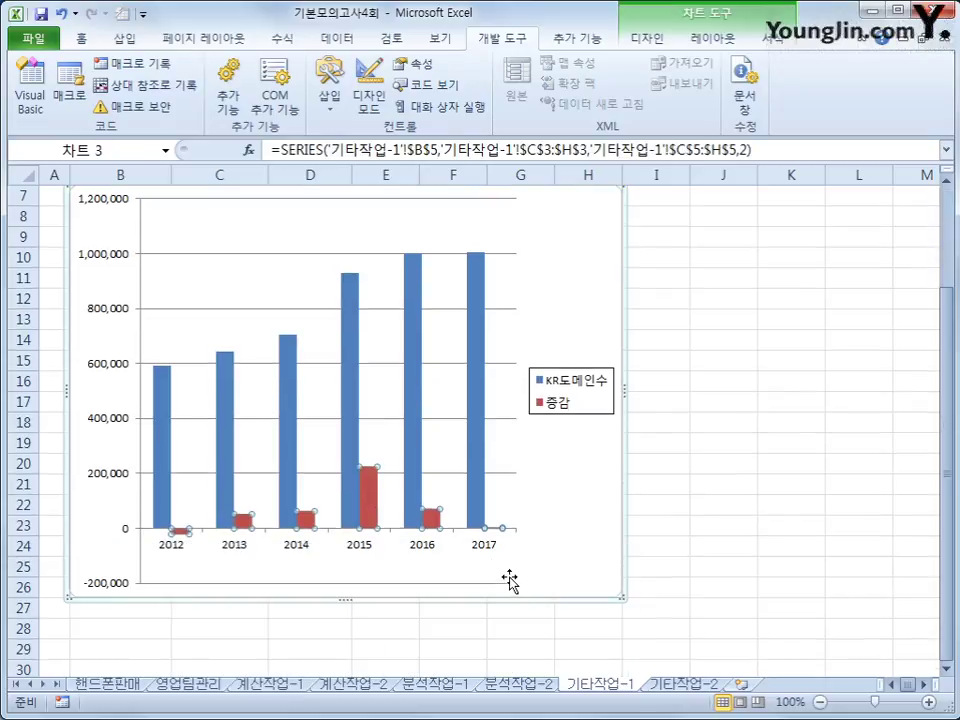
{"action": "right_click", "coordinate": [373, 486]}
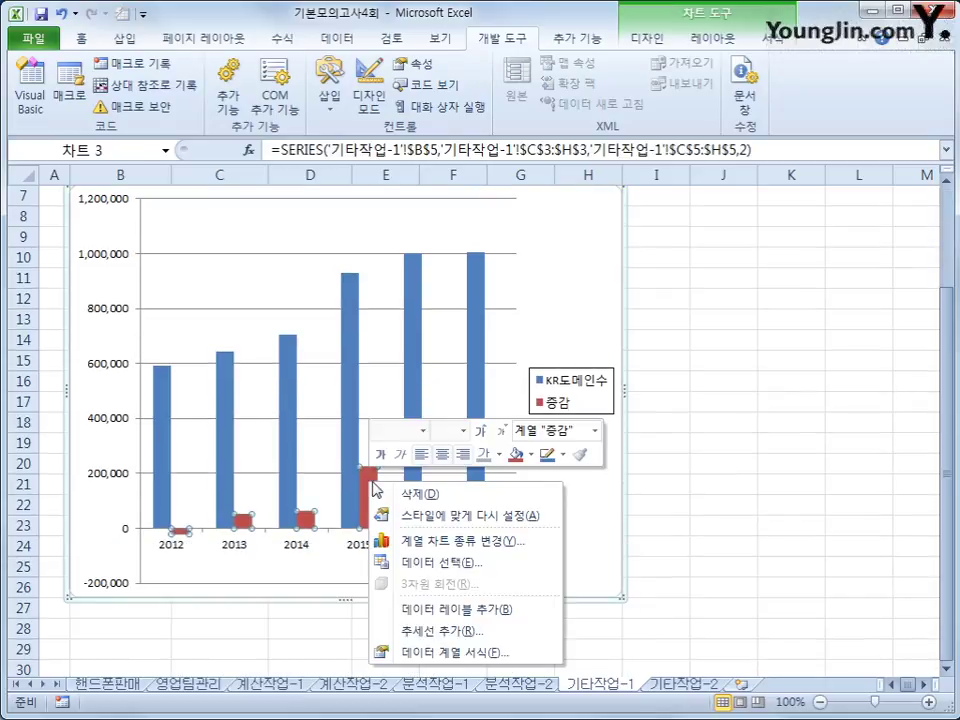
{"action": "left_click", "coordinate": [492, 546]}
{"action": "left_click", "coordinate": [594, 366]}
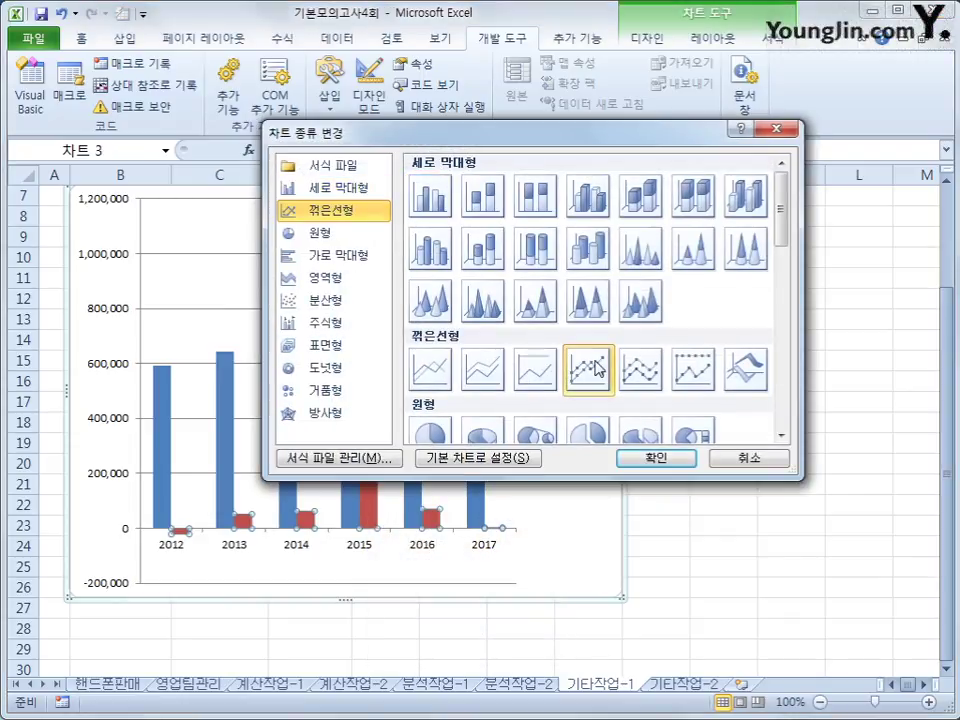
{"action": "left_click", "coordinate": [635, 459]}
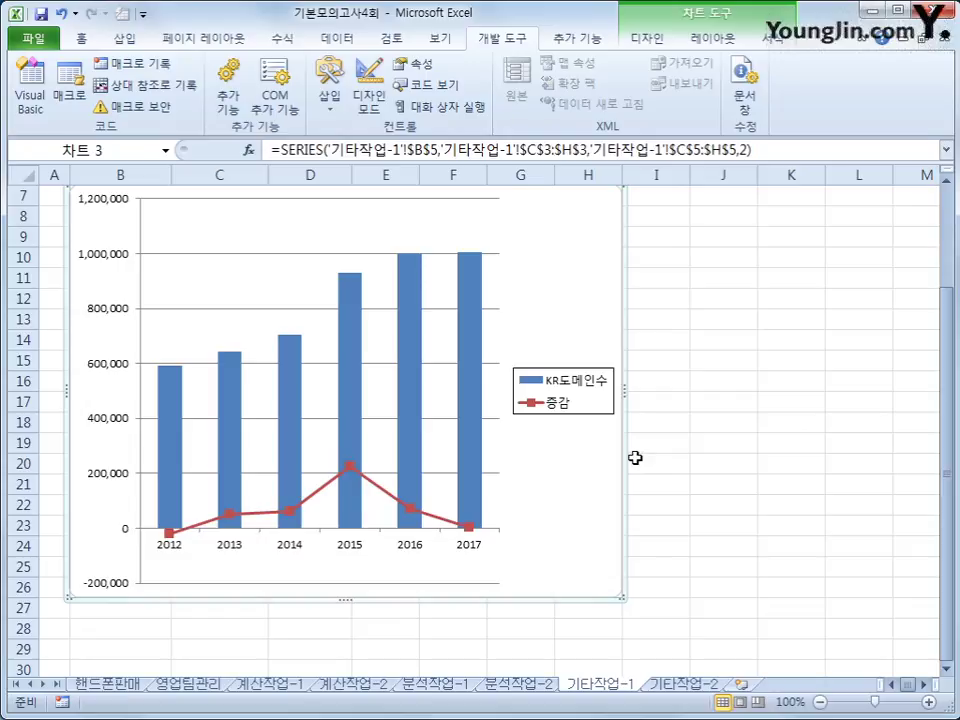
Plot the 증감 line series on the secondary axis (보조 축).
{"action": "left_click", "coordinate": [350, 462]}
{"action": "right_click", "coordinate": [350, 462]}
{"action": "left_click", "coordinate": [431, 632]}
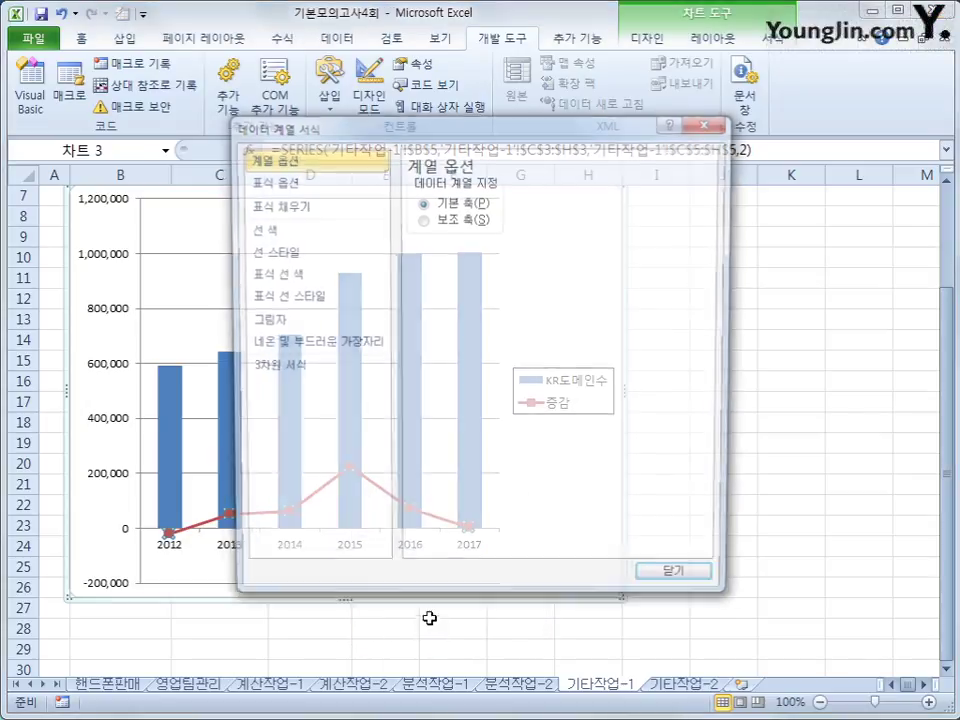
{"action": "left_click", "coordinate": [463, 219]}
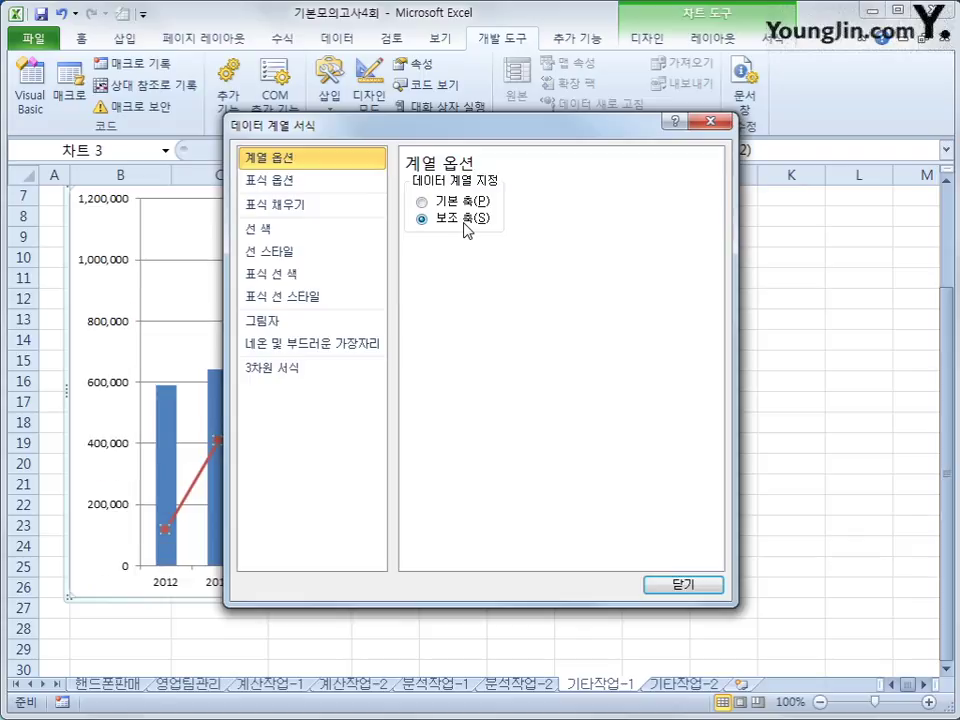
{"action": "left_click", "coordinate": [678, 588]}
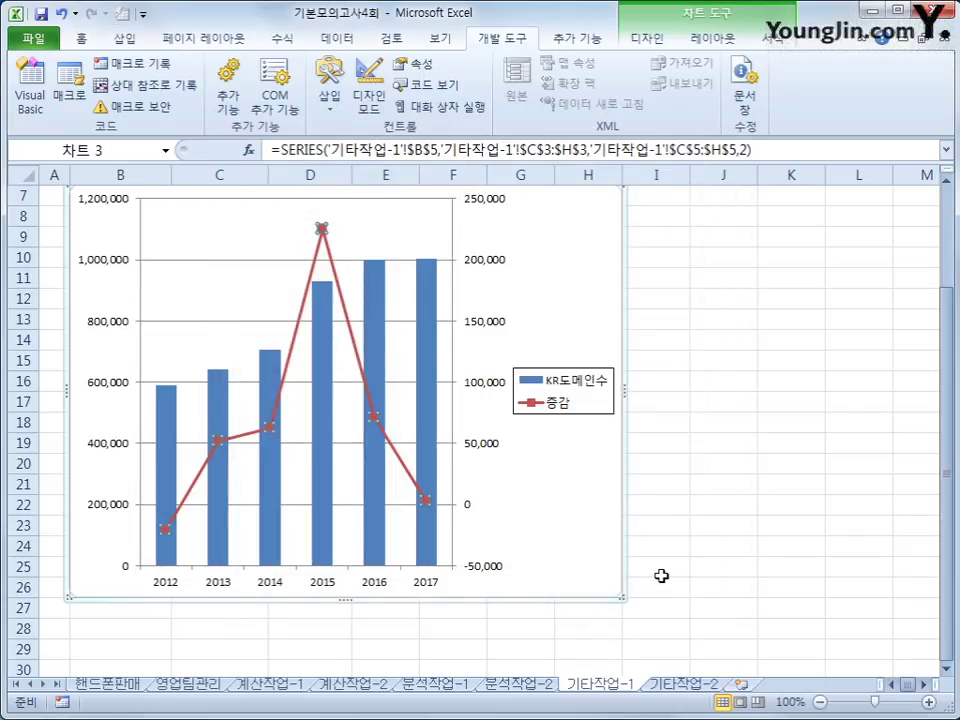
Fix the secondary vertical axis scale at minimum -20000, maximum 230000 and major unit 50000.
{"action": "left_click", "coordinate": [497, 333]}
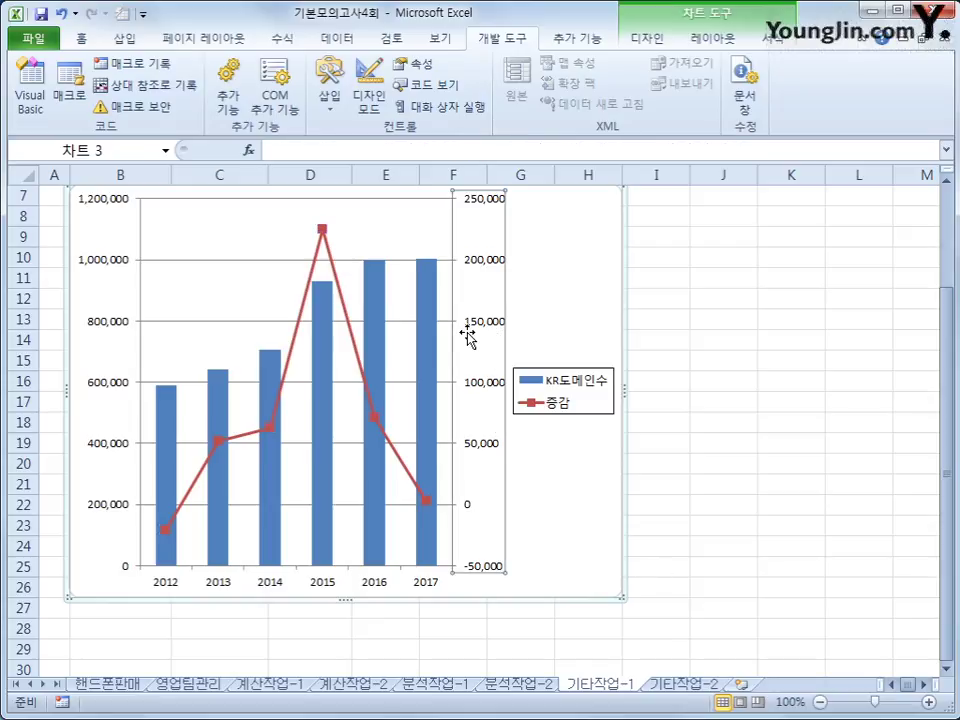
{"action": "right_click", "coordinate": [483, 333]}
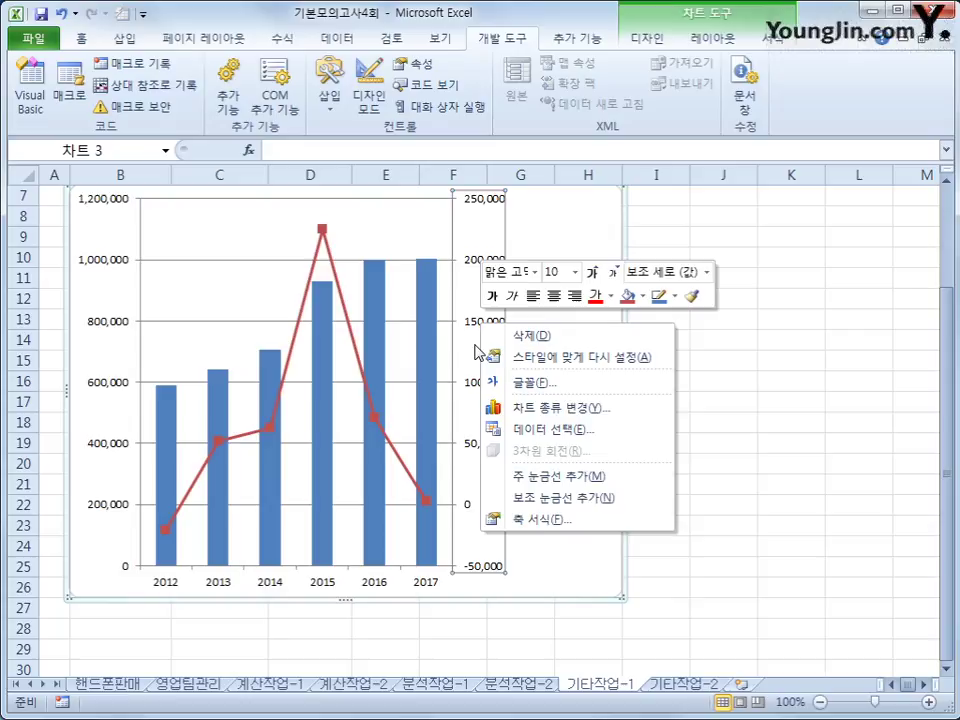
{"action": "left_click", "coordinate": [540, 519]}
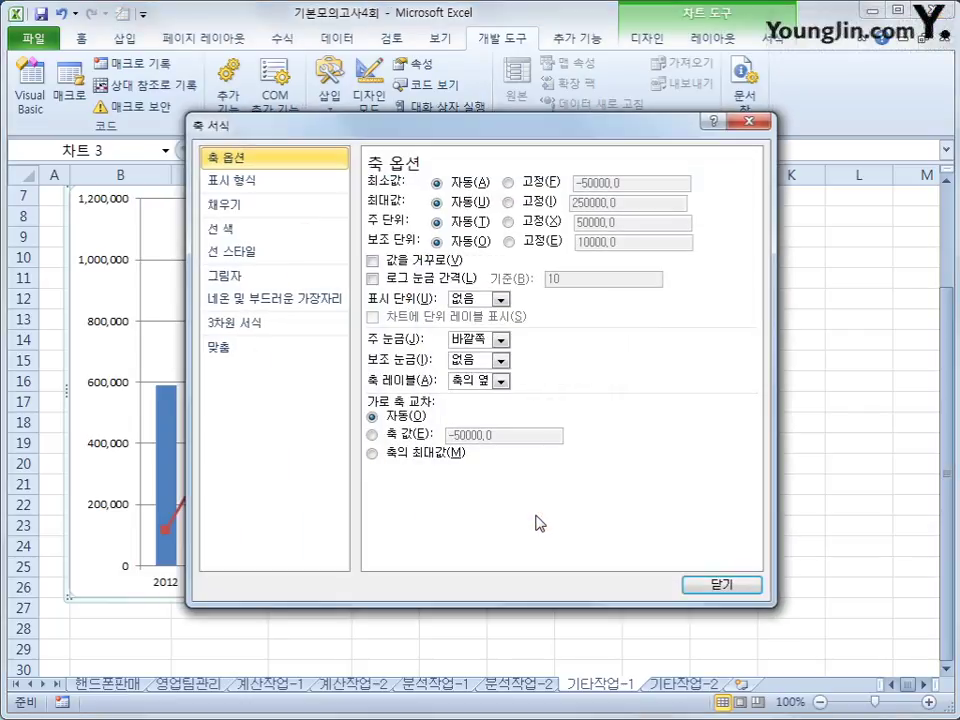
{"action": "left_click", "coordinate": [525, 184]}
{"action": "left_click_drag", "start_coordinate": [636, 189], "coordinate": [574, 185]}
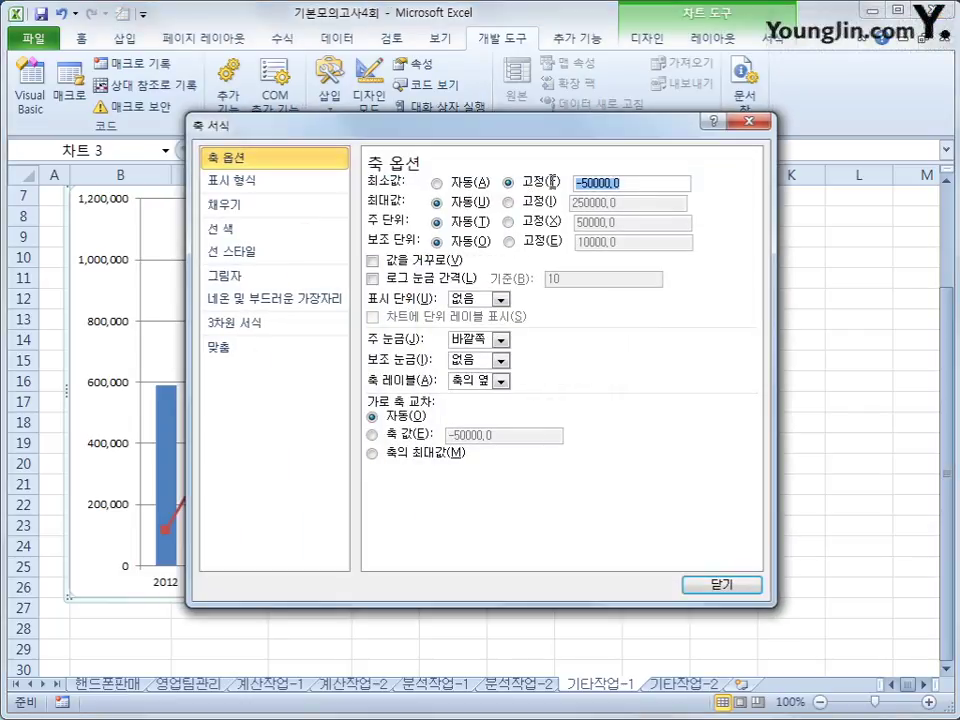
{"action": "type", "text": "-2"}
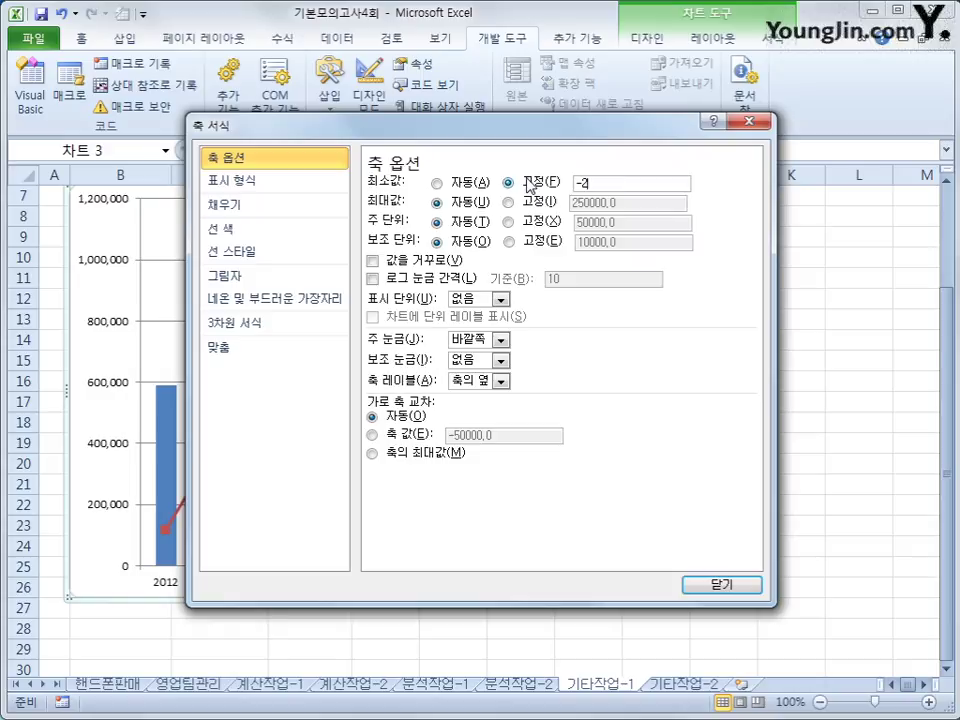
{"action": "type", "text": "0000"}
{"action": "left_click", "coordinate": [508, 202]}
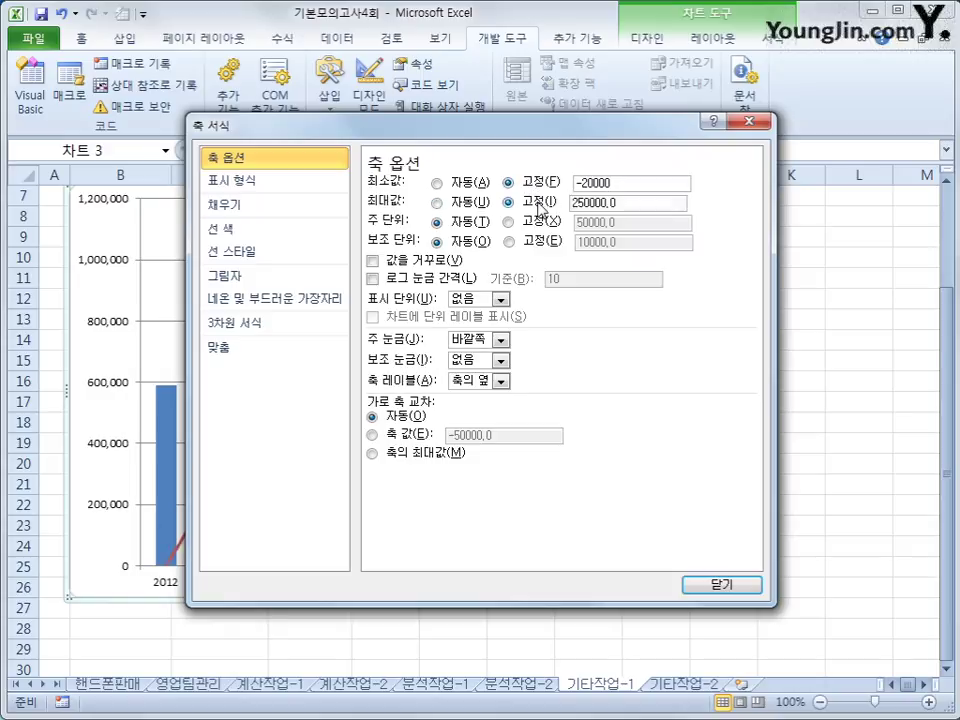
{"action": "type", "text": "23000"}
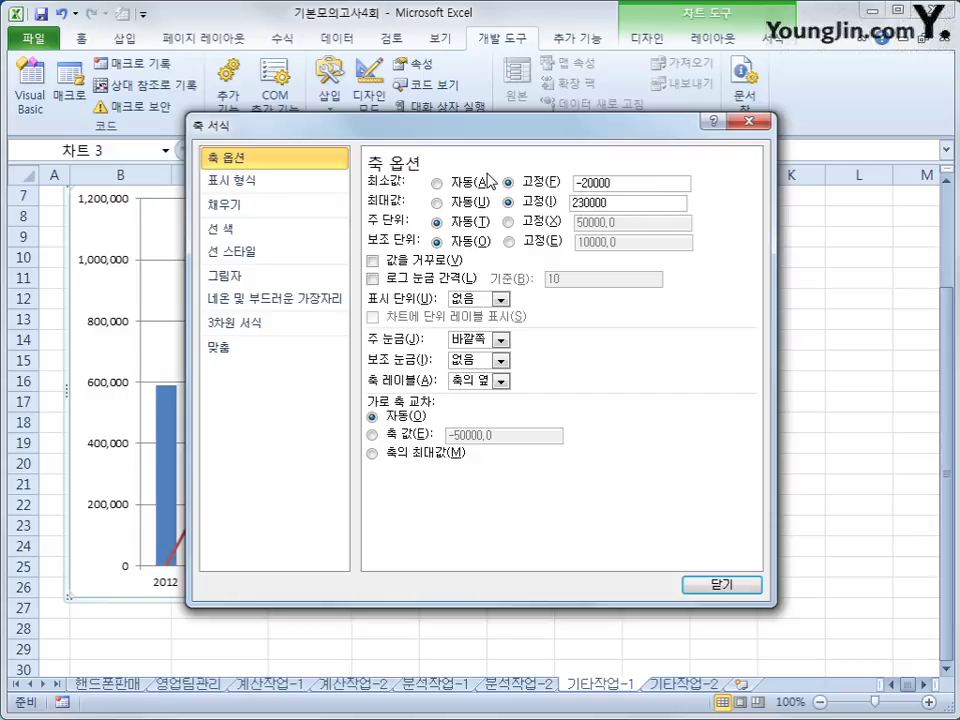
{"action": "left_click", "coordinate": [508, 221]}
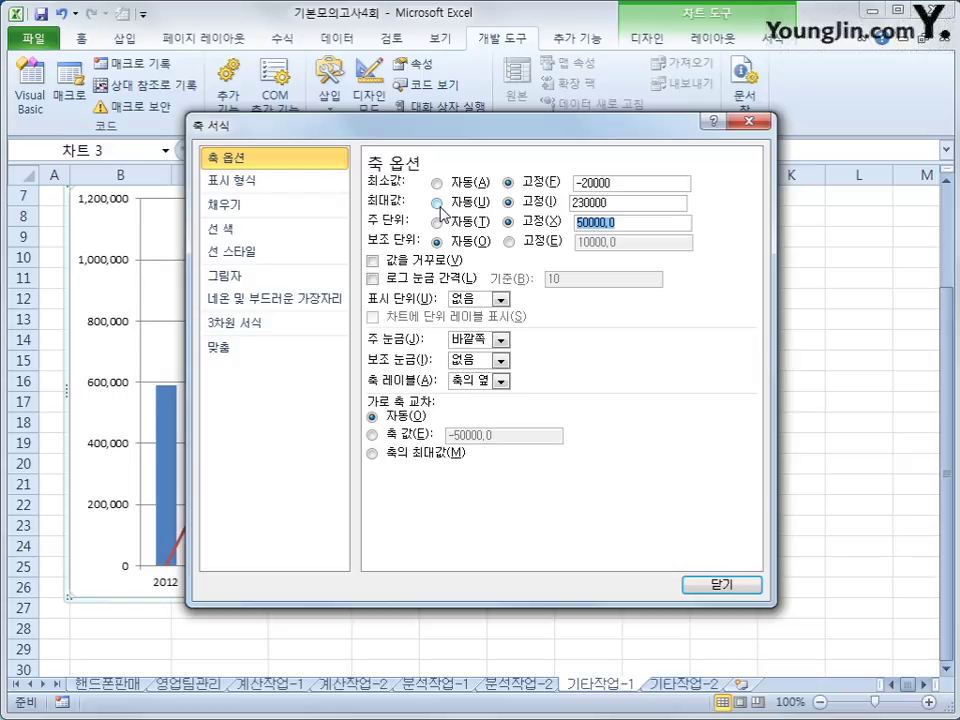
{"action": "type", "text": "50000"}
{"action": "left_click", "coordinate": [694, 580]}
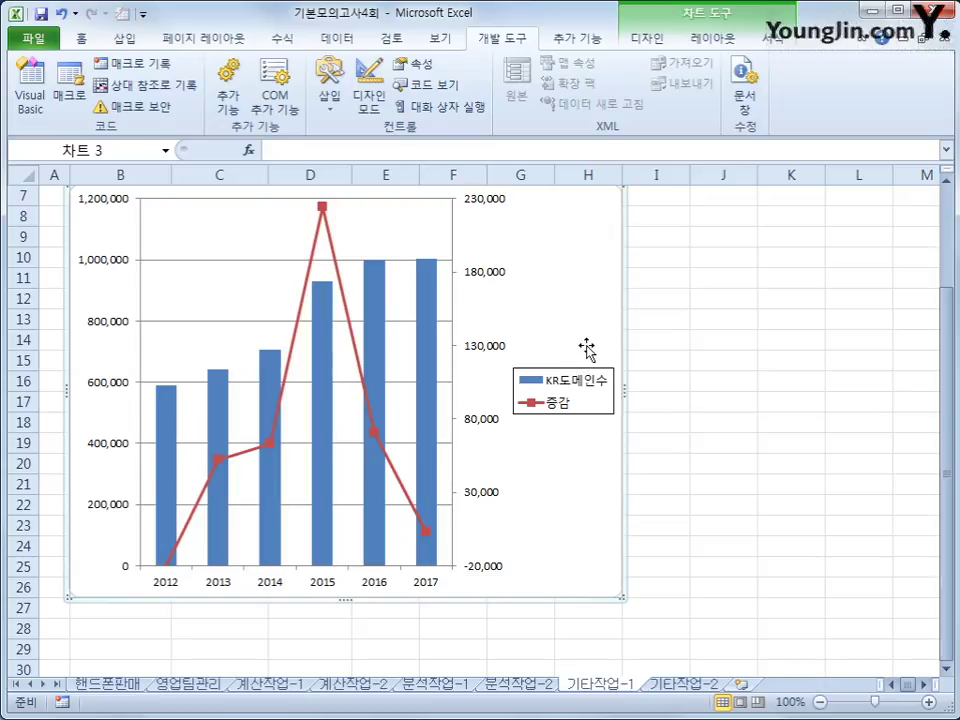
Add a chart title above the chart (차트 위) reading KR도메인통계.
{"action": "left_click", "coordinate": [712, 38]}
{"action": "left_click", "coordinate": [320, 110]}
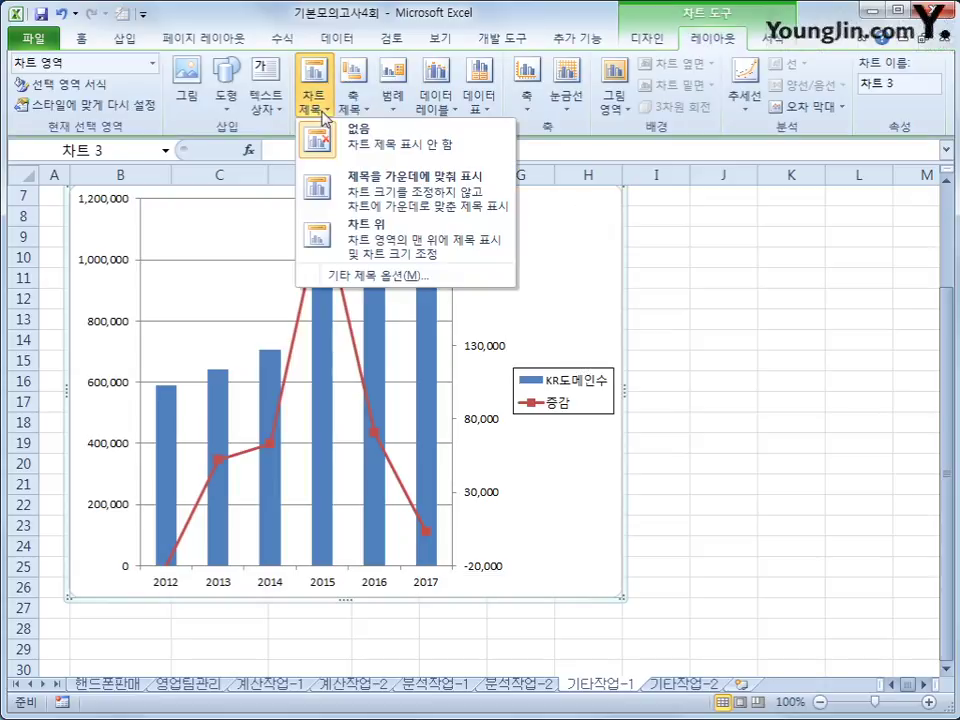
{"action": "left_click", "coordinate": [310, 236]}
{"action": "left_click_drag", "start_coordinate": [298, 215], "coordinate": [397, 217]}
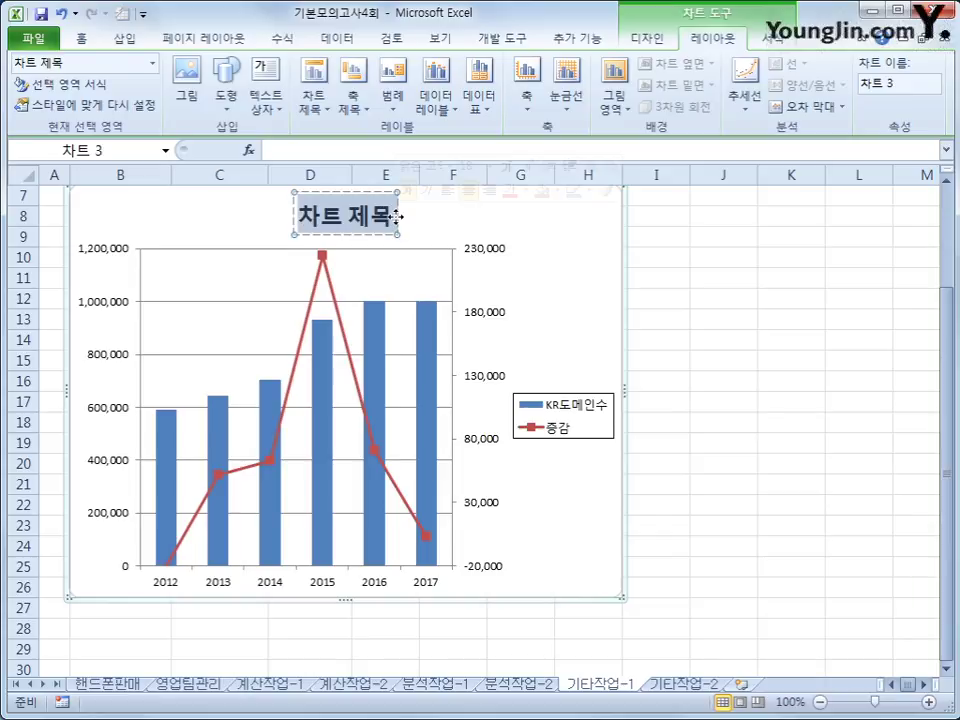
{"action": "type", "text": "KR"}
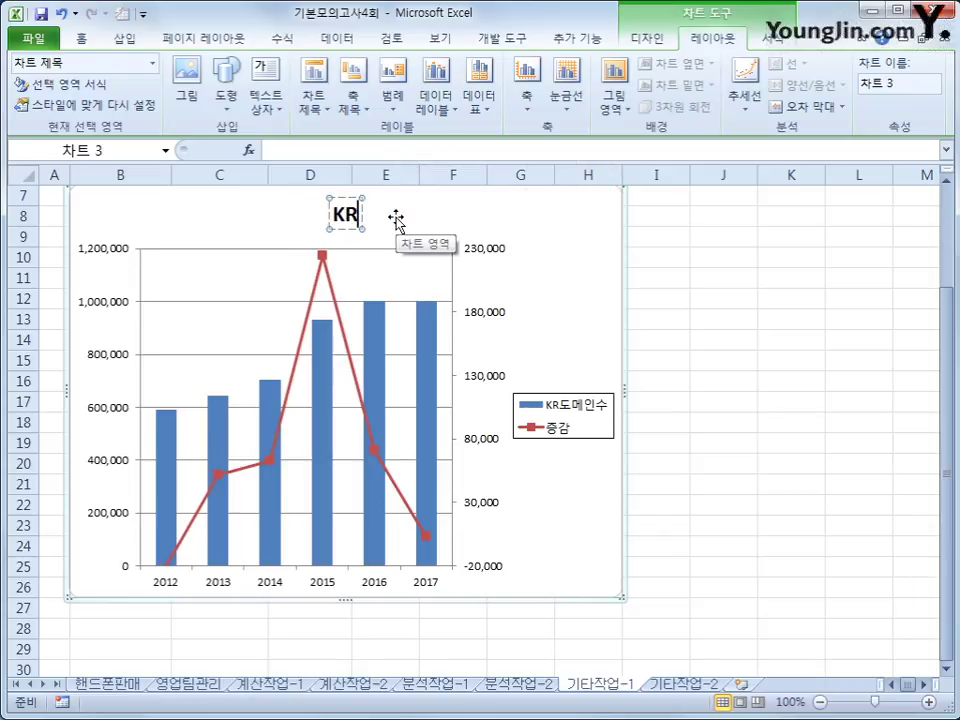
{"action": "type", "text": "도메인토"}
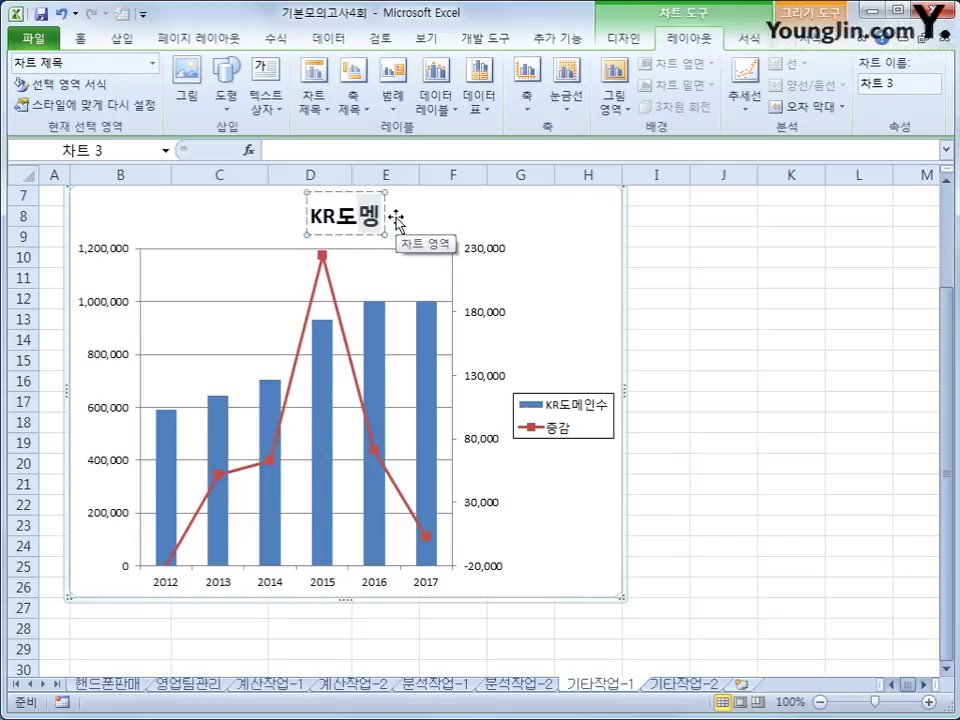
{"action": "type", "text": "통계"}
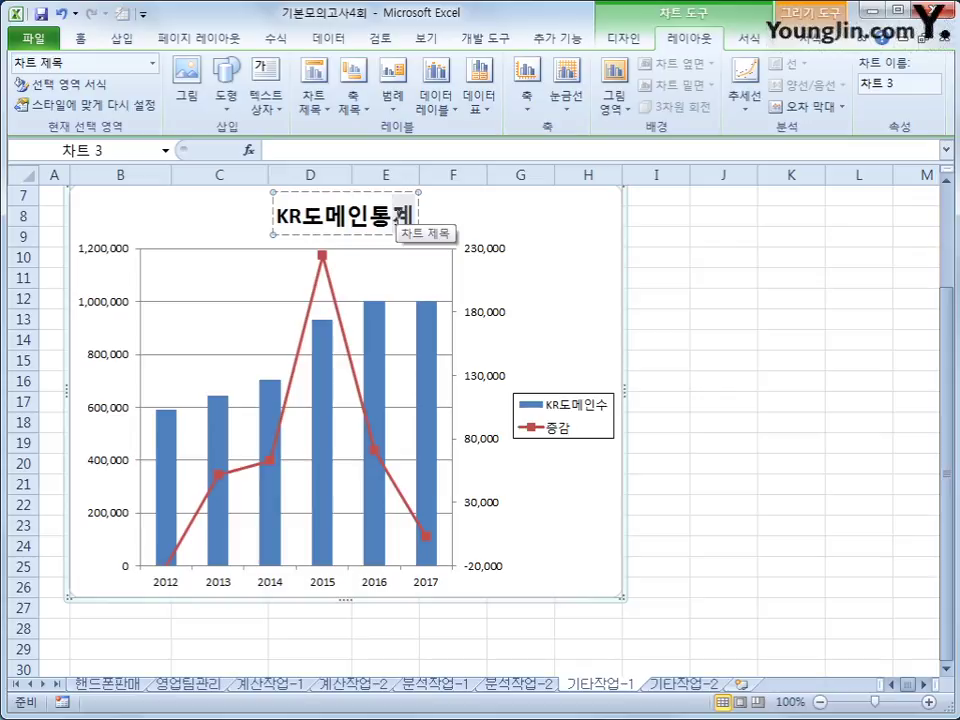
Add a primary horizontal axis title below the axis (축 아래 제목) reading 연도, and place the legend at the top of the chart.
{"action": "left_click", "coordinate": [354, 112]}
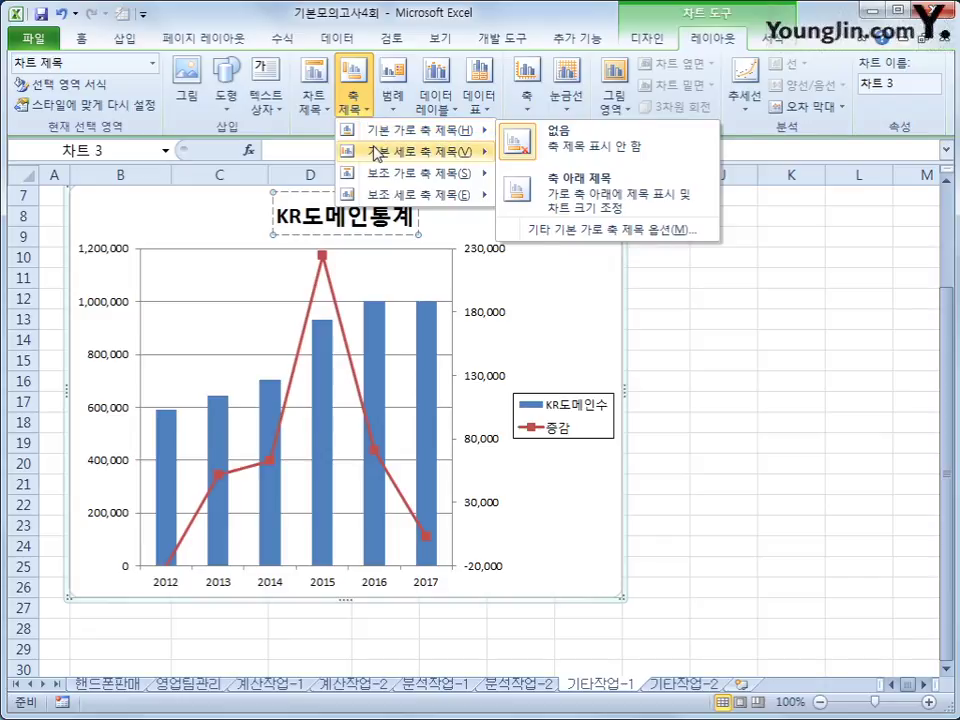
{"action": "mouse_move", "coordinate": [386, 130]}
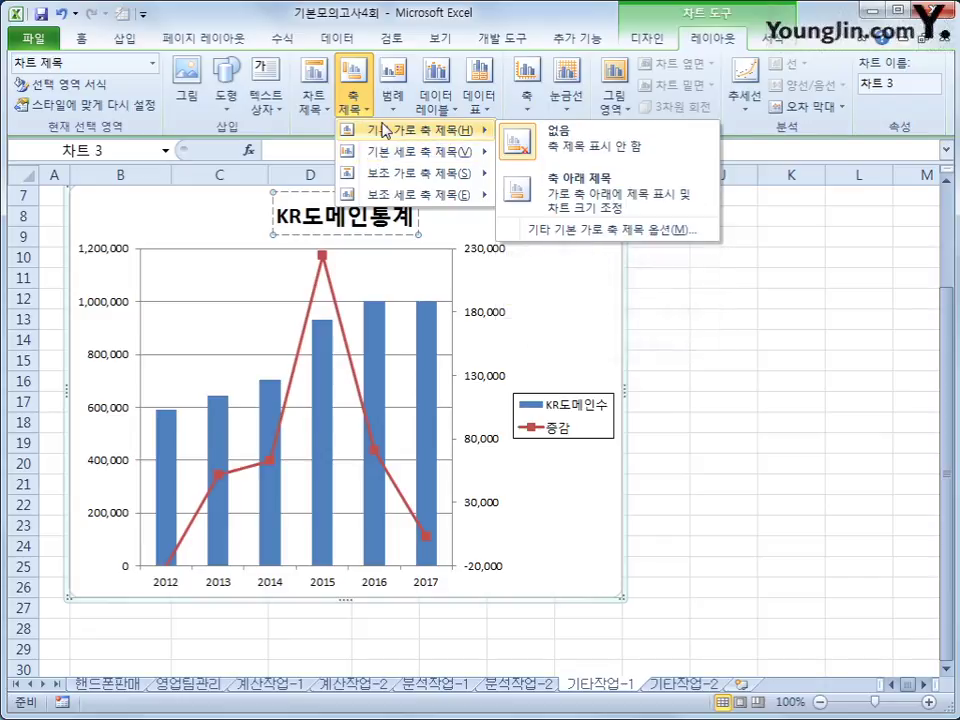
{"action": "left_click", "coordinate": [604, 201]}
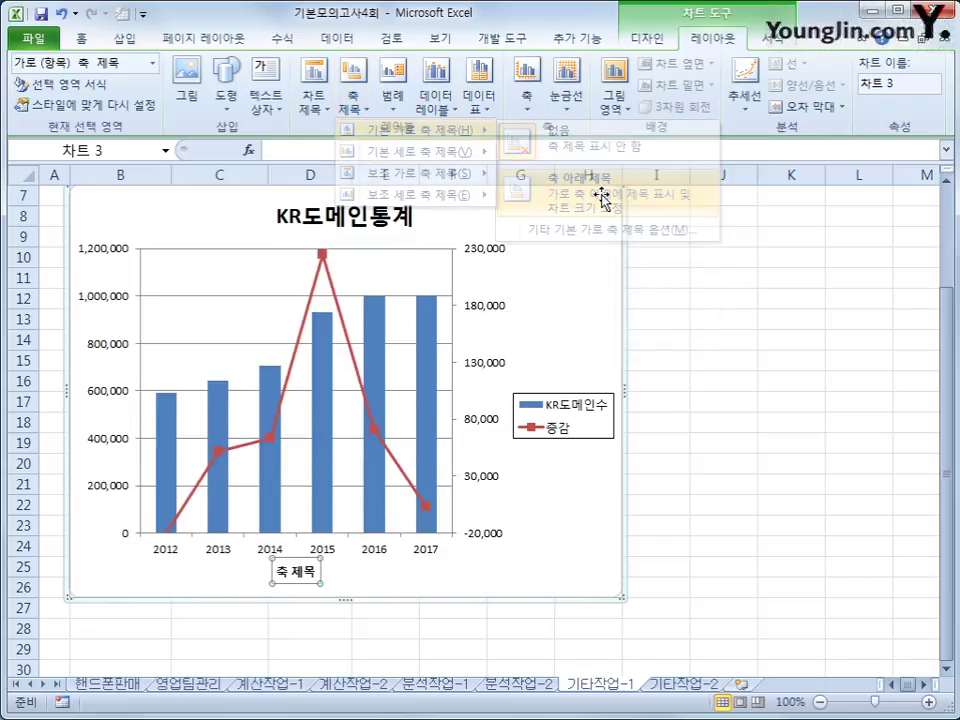
{"action": "left_click_drag", "start_coordinate": [276, 571], "coordinate": [318, 571]}
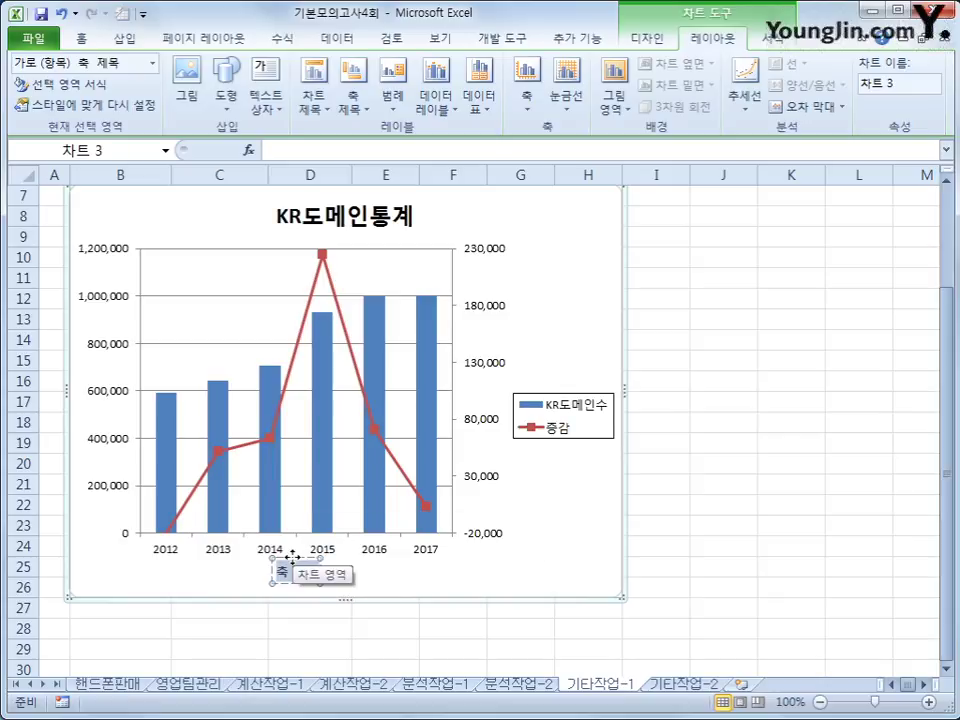
{"action": "type", "text": "연"}
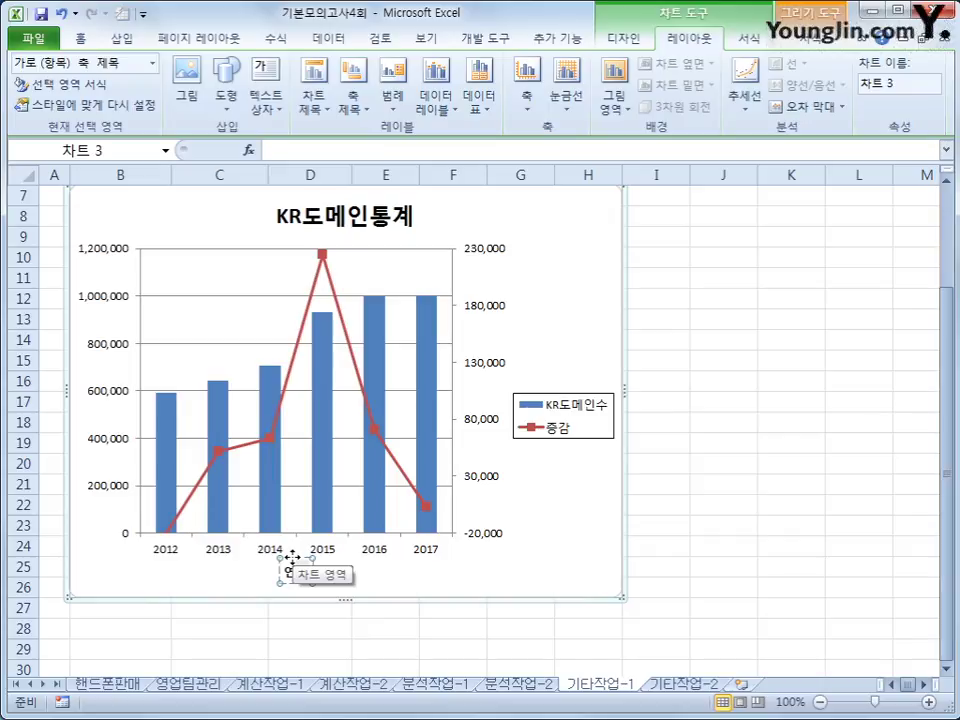
{"action": "type", "text": "도"}
{"action": "left_click", "coordinate": [592, 292]}
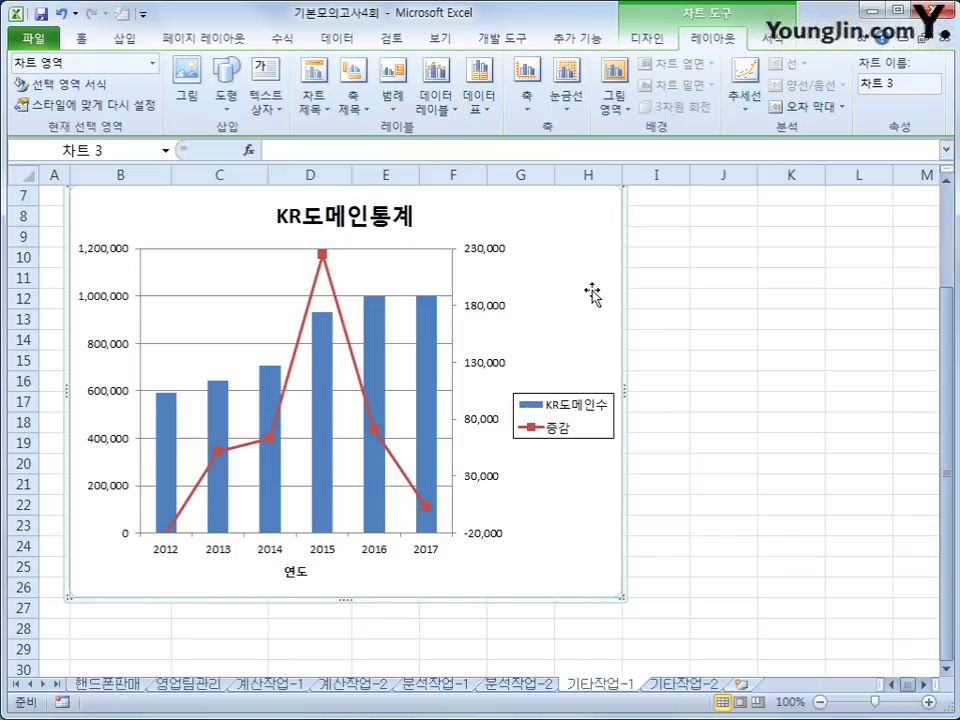
{"action": "left_click", "coordinate": [392, 85]}
{"action": "left_click", "coordinate": [468, 240]}
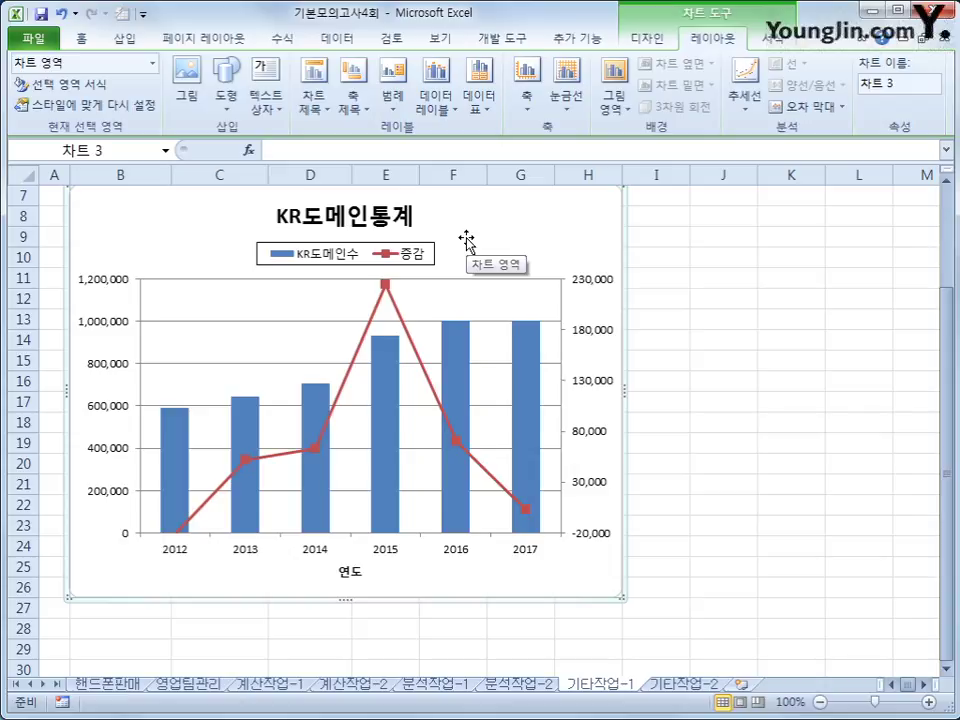
Give the chart area border rounded corners (둥근 모서리) and apply the outer (바깥쪽) shadow preset cast toward the lower right.
{"action": "right_click", "coordinate": [575, 223]}
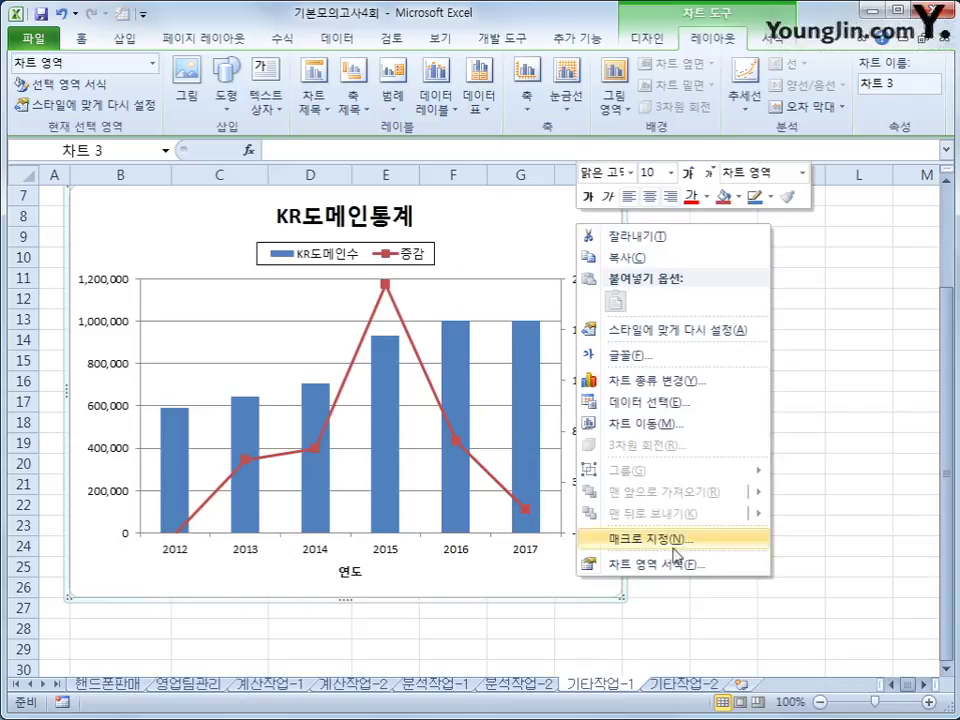
{"action": "left_click", "coordinate": [675, 566]}
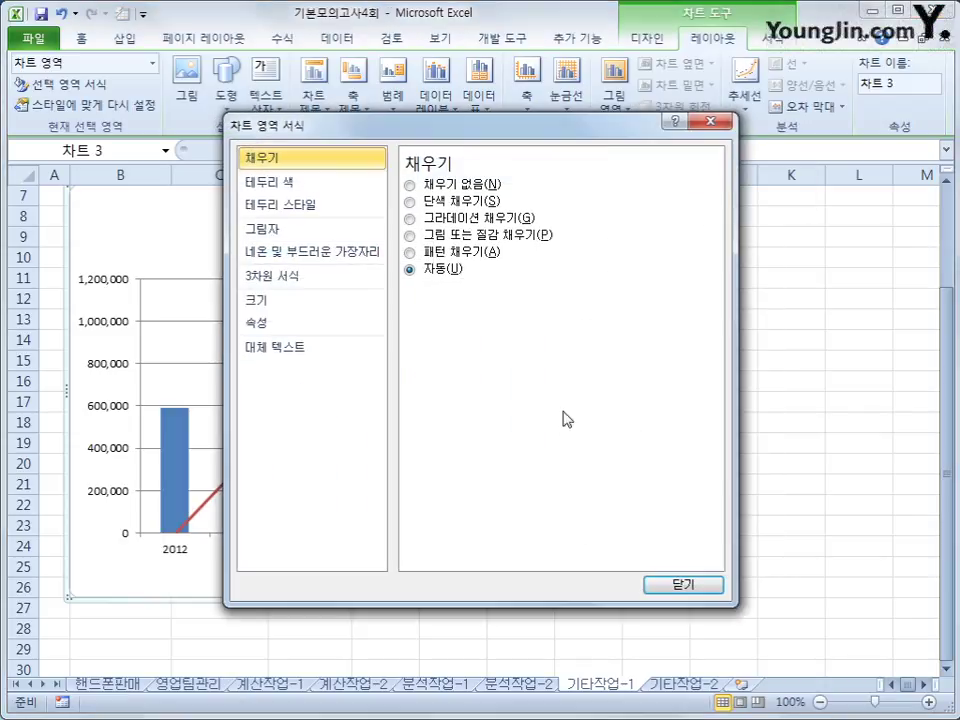
{"action": "left_click", "coordinate": [300, 206]}
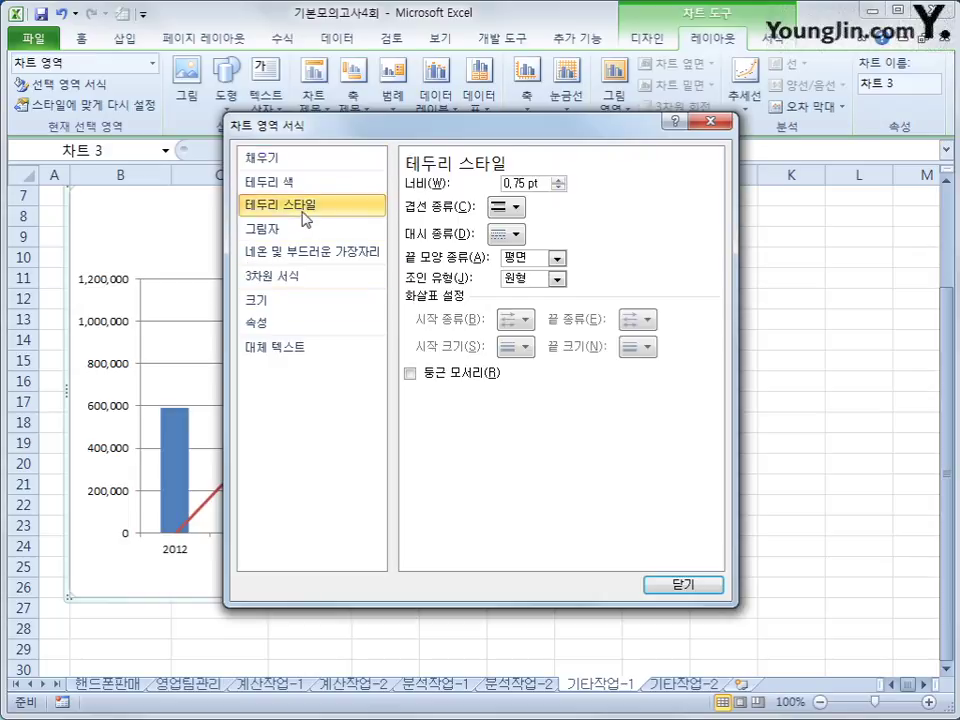
{"action": "left_click", "coordinate": [467, 377]}
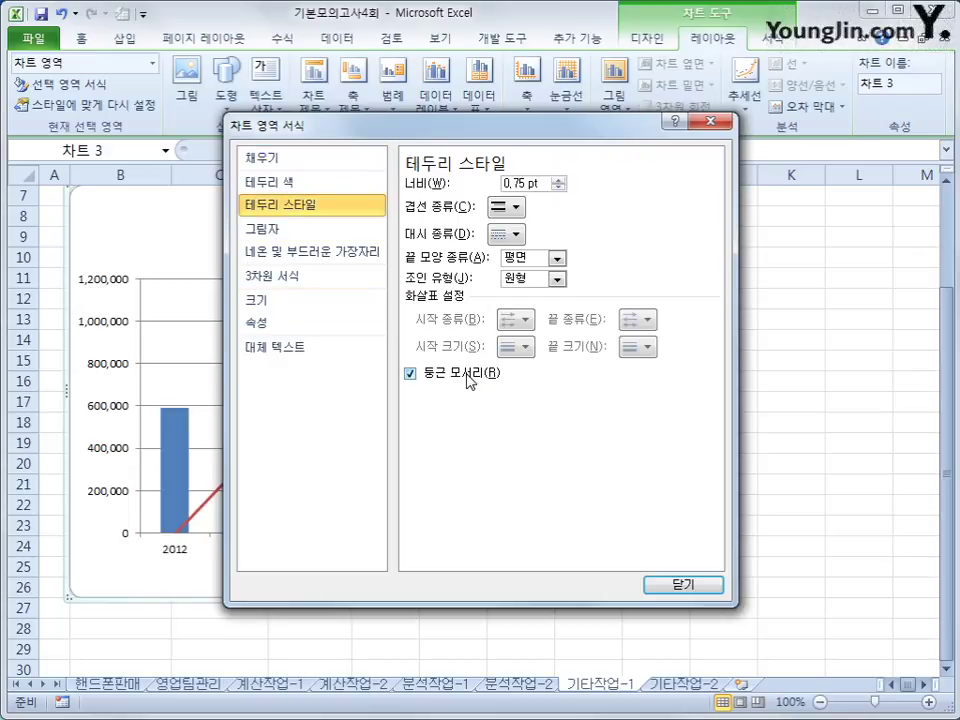
{"action": "left_click", "coordinate": [300, 229]}
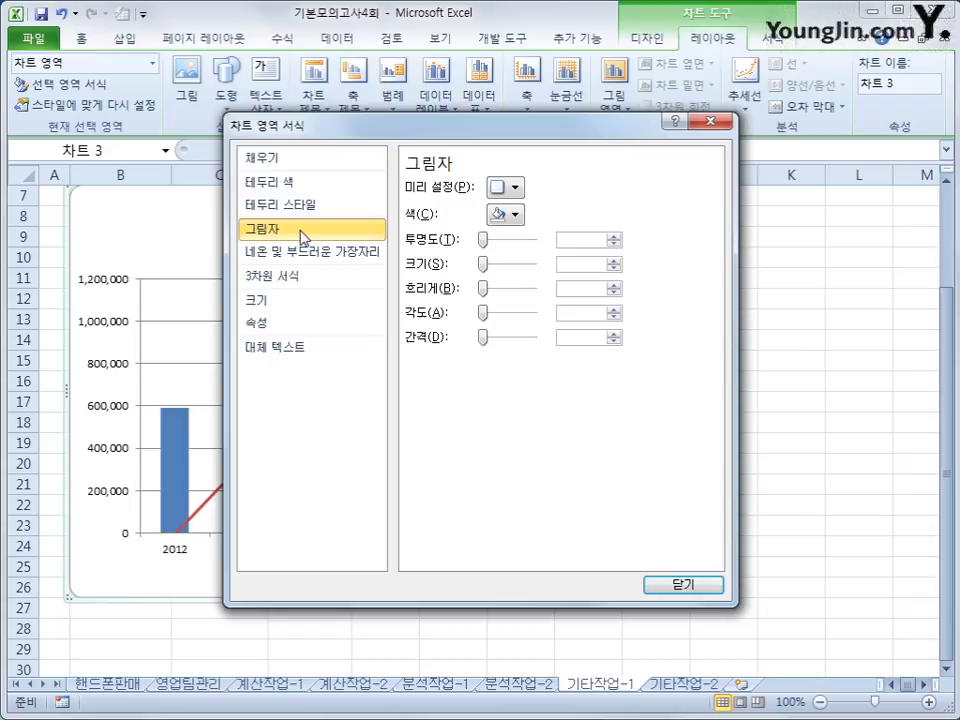
{"action": "left_click", "coordinate": [510, 191]}
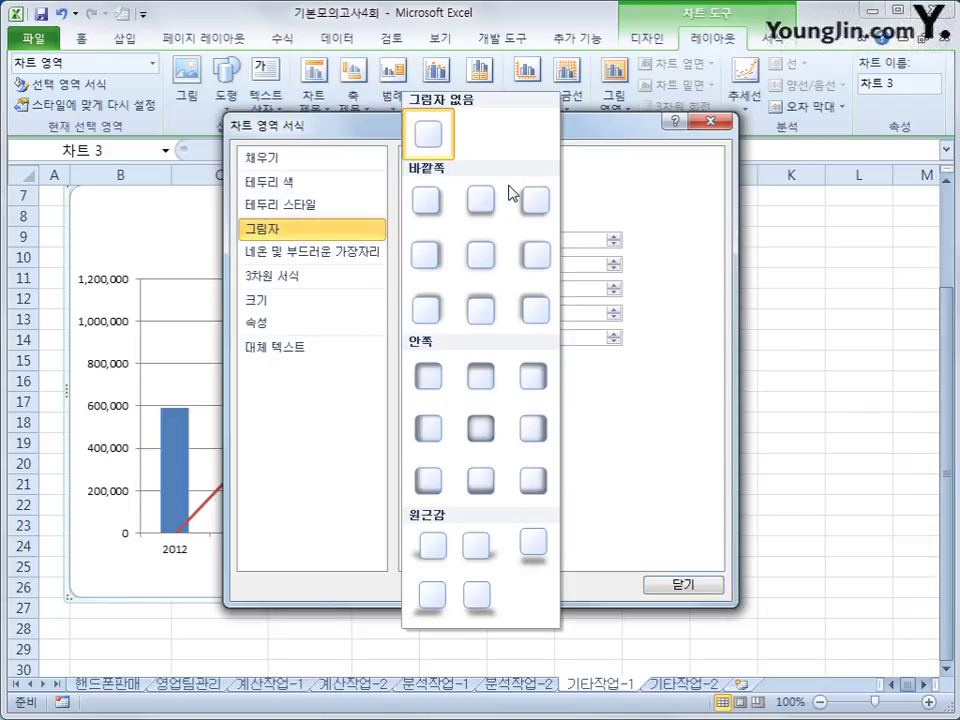
{"action": "left_click", "coordinate": [438, 216]}
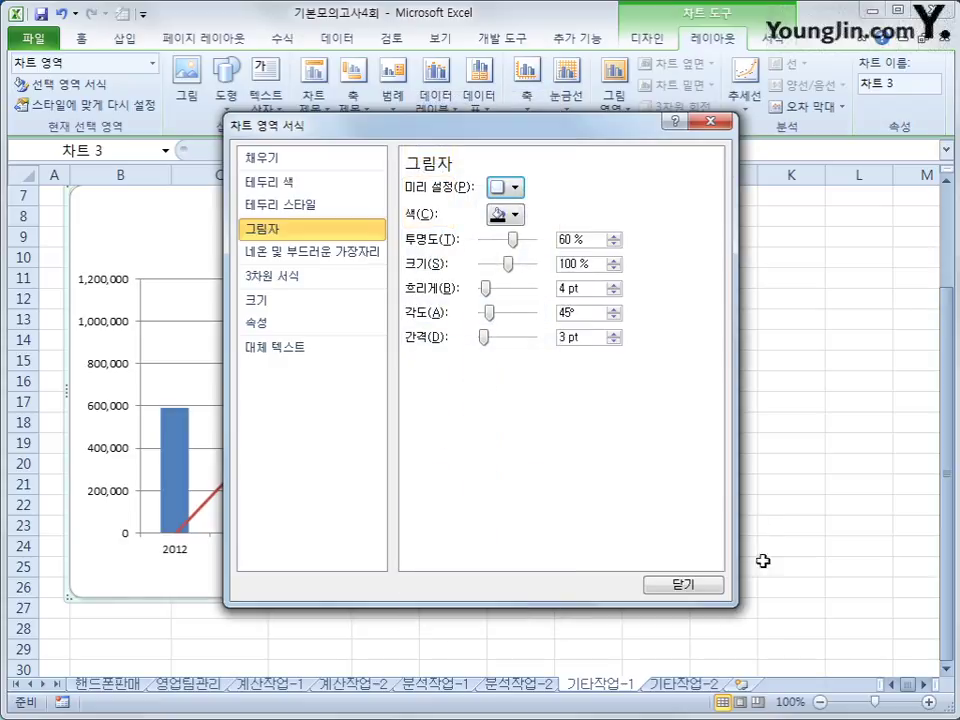
{"action": "left_click", "coordinate": [711, 585]}
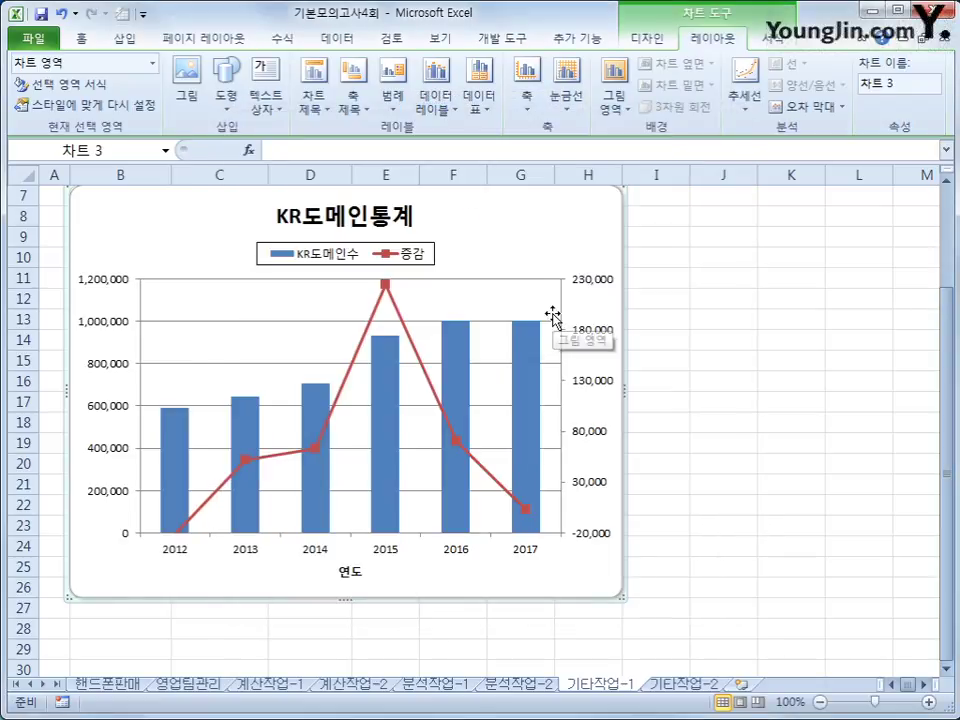
Set the font size of the whole chart area to 10 and deselect the chart.
{"action": "right_click", "coordinate": [493, 210]}
{"action": "left_click", "coordinate": [589, 161]}
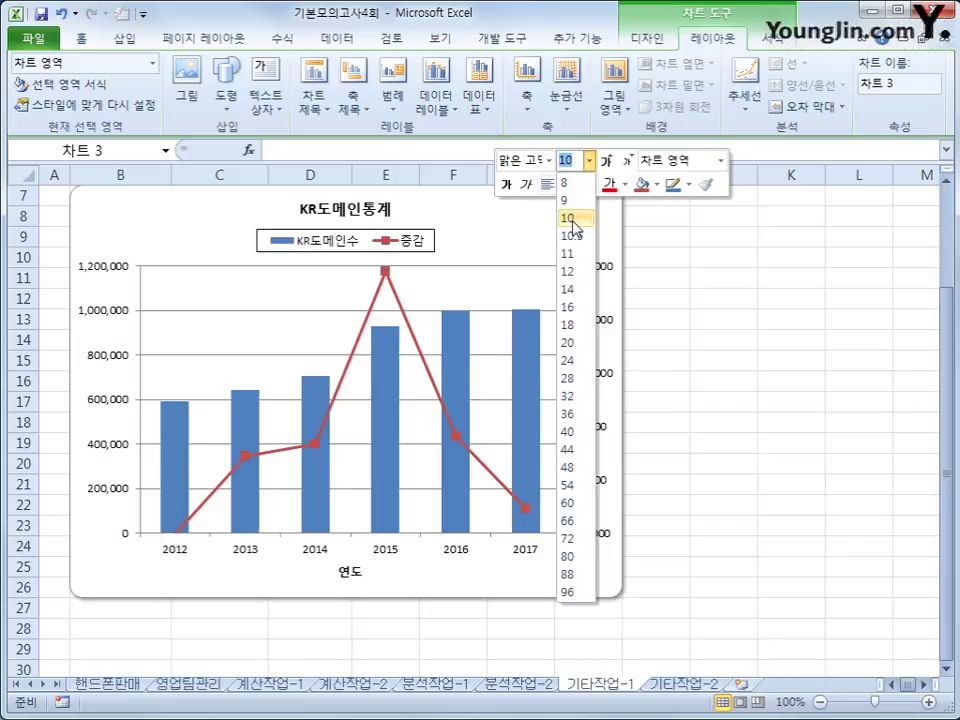
{"action": "left_click", "coordinate": [572, 222]}
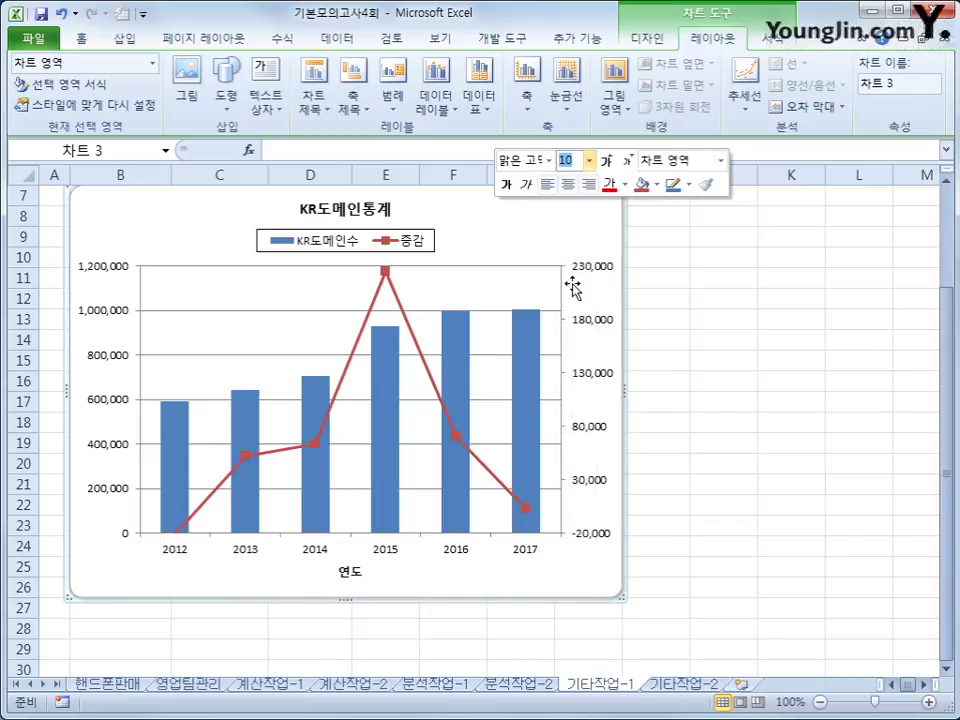
{"action": "left_click", "coordinate": [747, 420]}
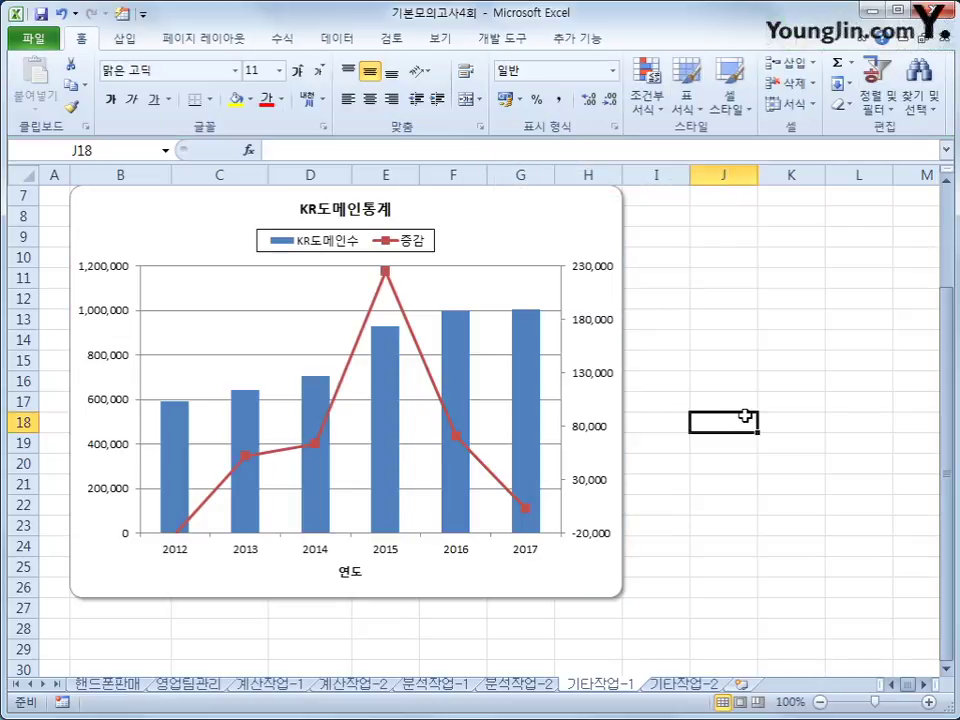
On the 기타작업-2 sheet, turn on design mode and open the code of the 요금계산 command button.
{"action": "left_click", "coordinate": [683, 684]}
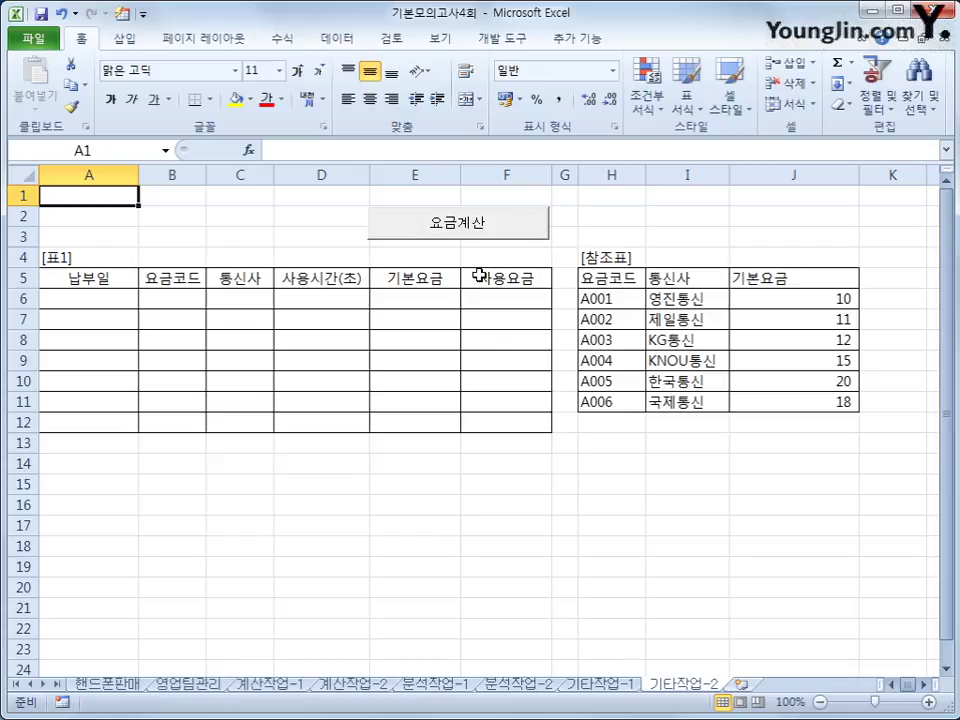
{"action": "left_click", "coordinate": [492, 45]}
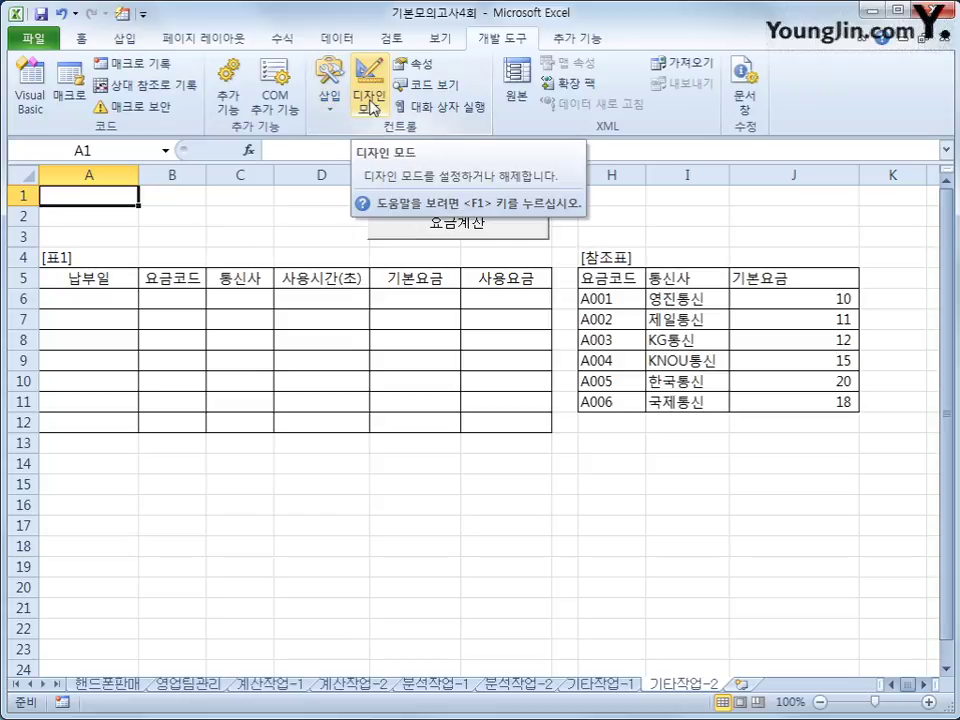
{"action": "left_click", "coordinate": [373, 107]}
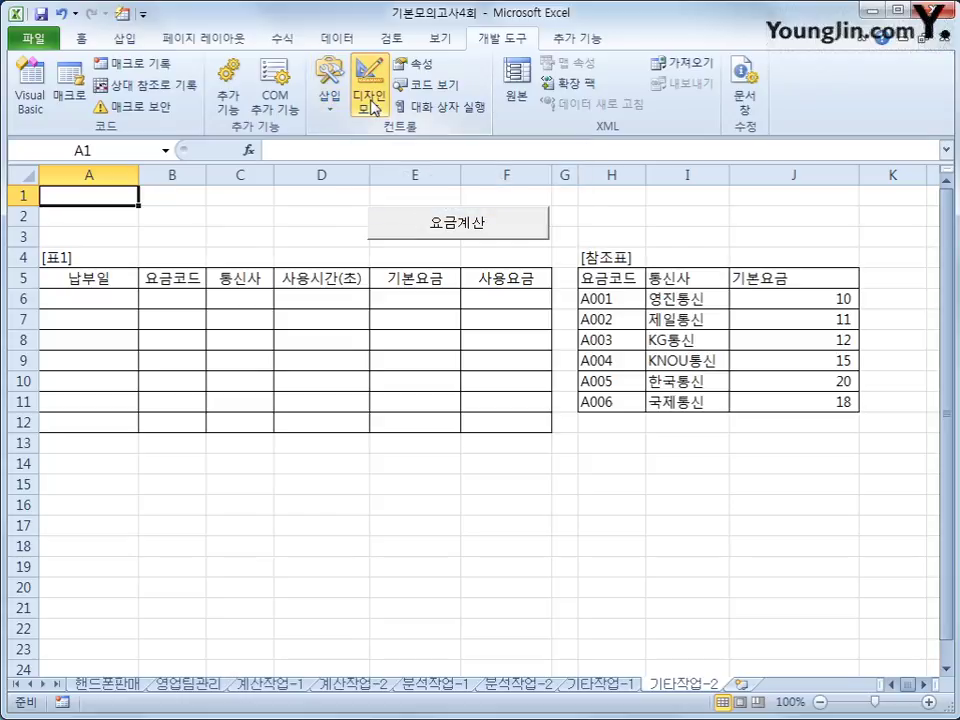
{"action": "left_click", "coordinate": [425, 235]}
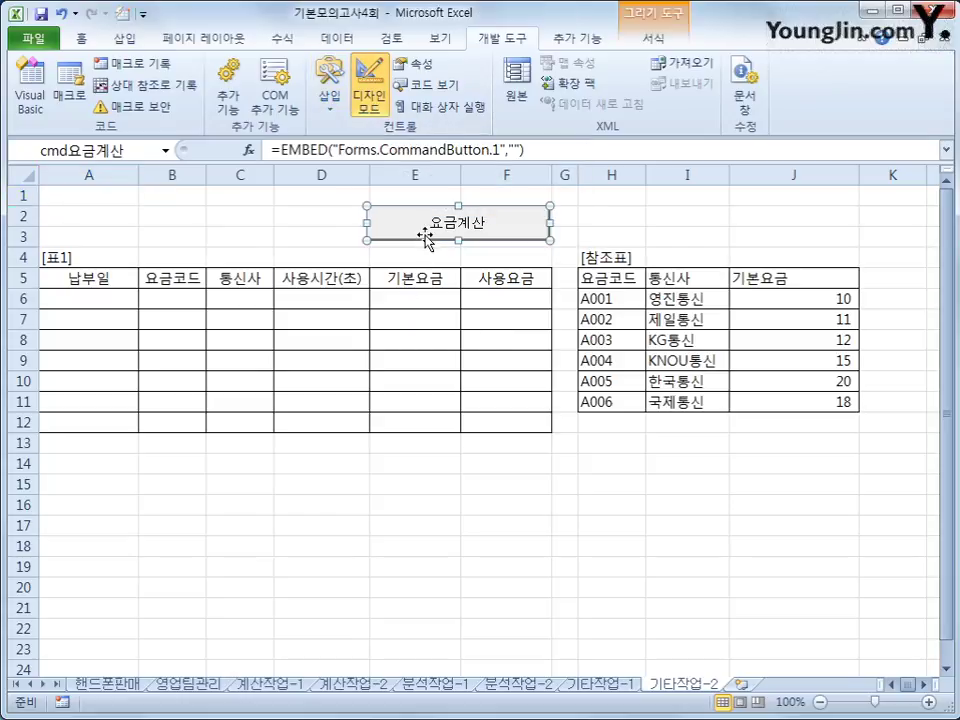
{"action": "right_click", "coordinate": [426, 224]}
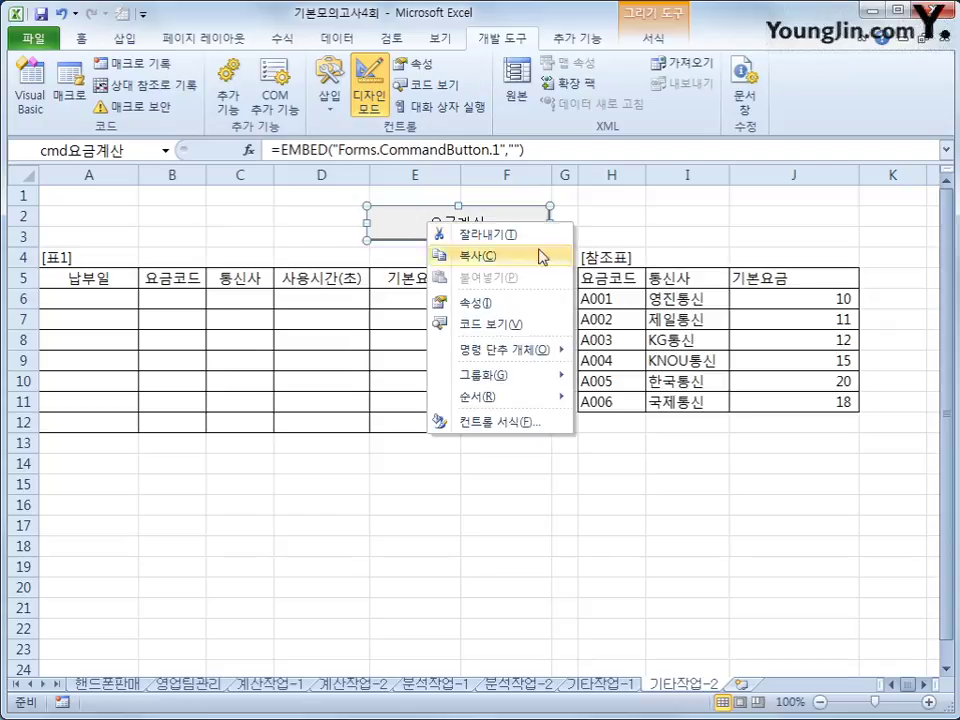
{"action": "left_click", "coordinate": [533, 325]}
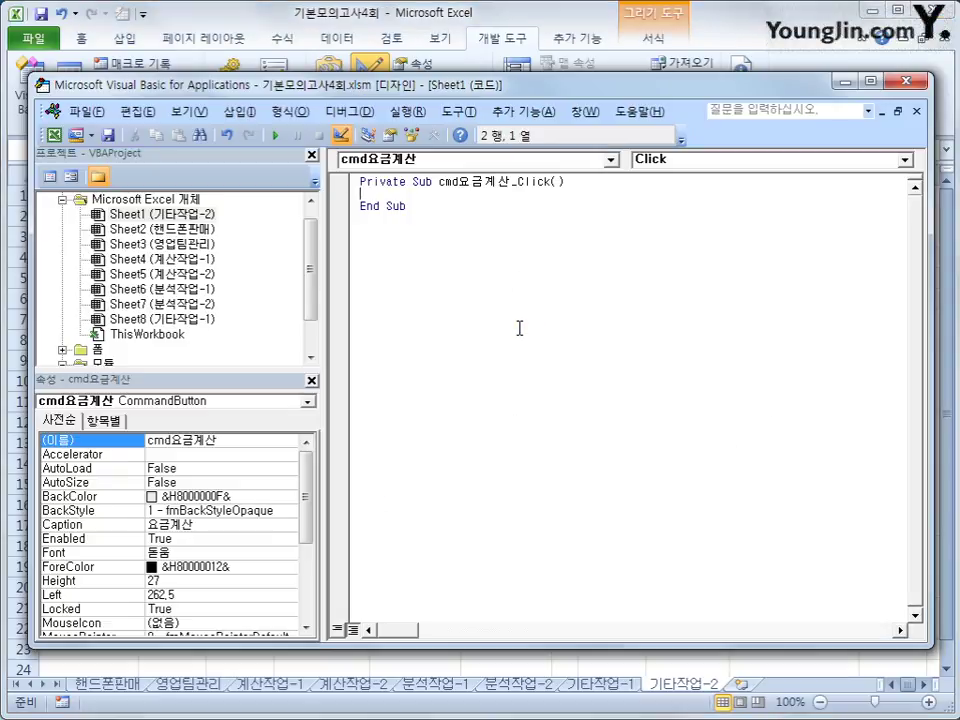
Write 요금계산.Show in the cmd요금계산_Click procedure so that the button opens the form.
{"action": "key", "text": "Tab"}
{"action": "type", "text": "요금계사"}
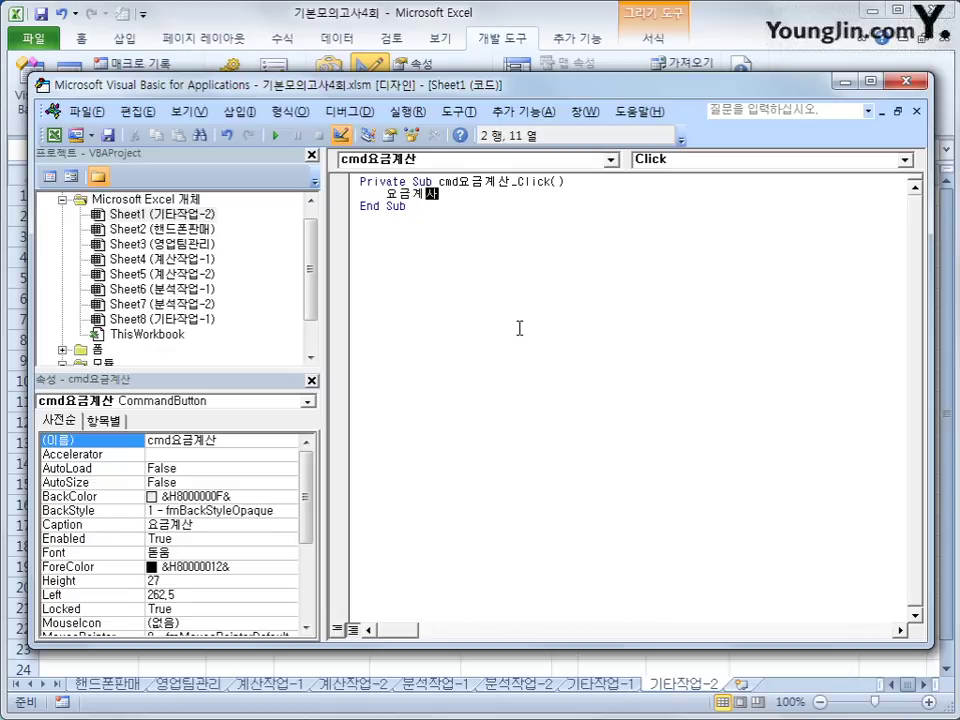
{"action": "type", "text": "ㄴ."}
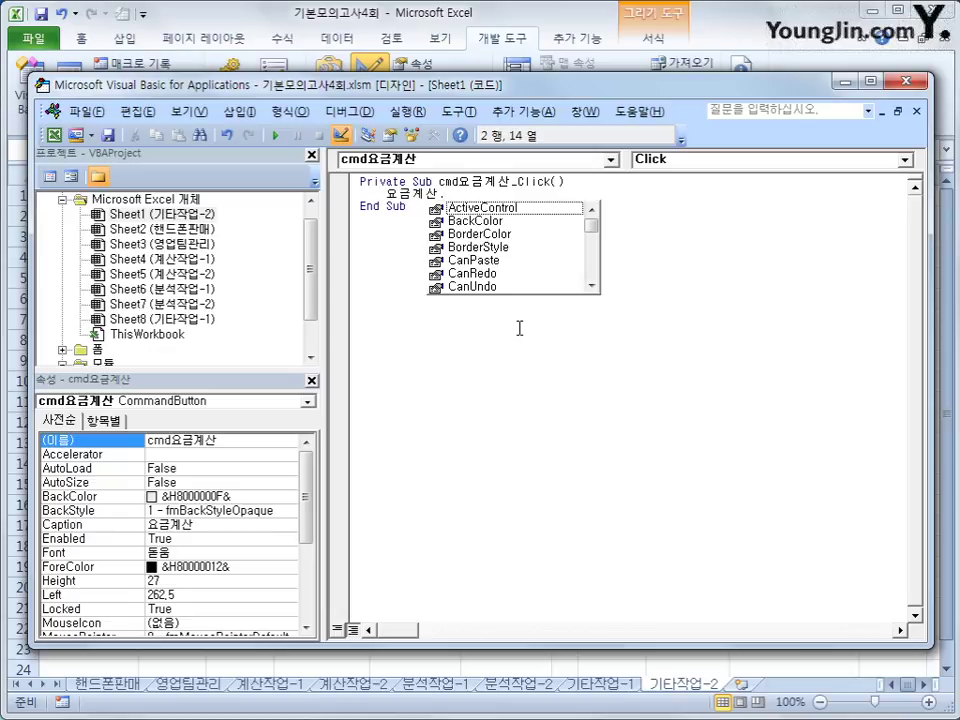
{"action": "type", "text": "sho"}
{"action": "key", "text": "Tab"}
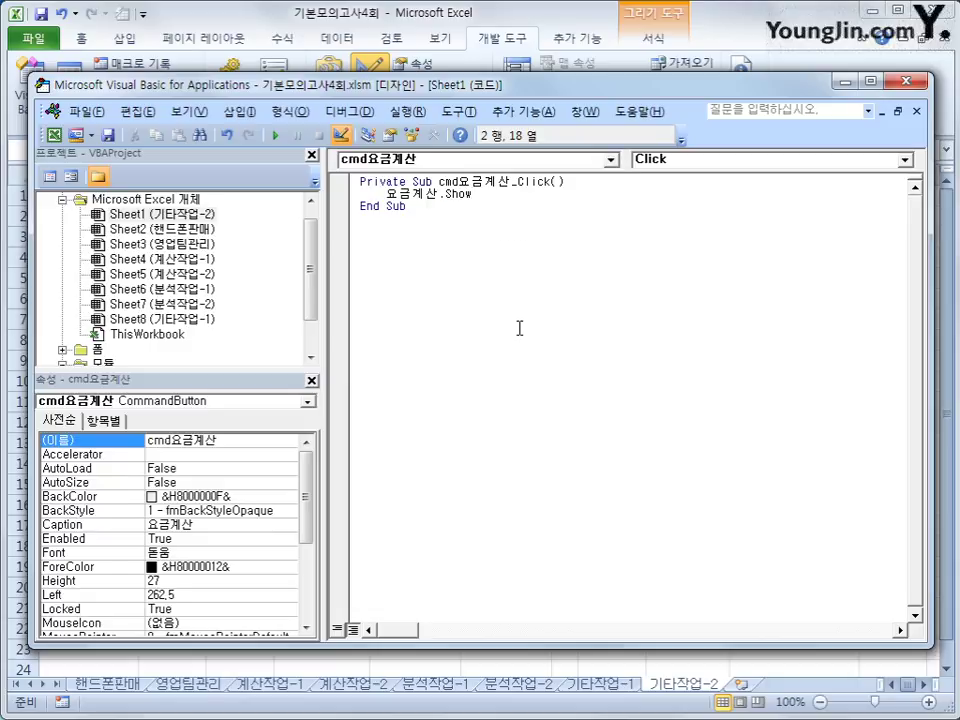
{"action": "left_click", "coordinate": [506, 433]}
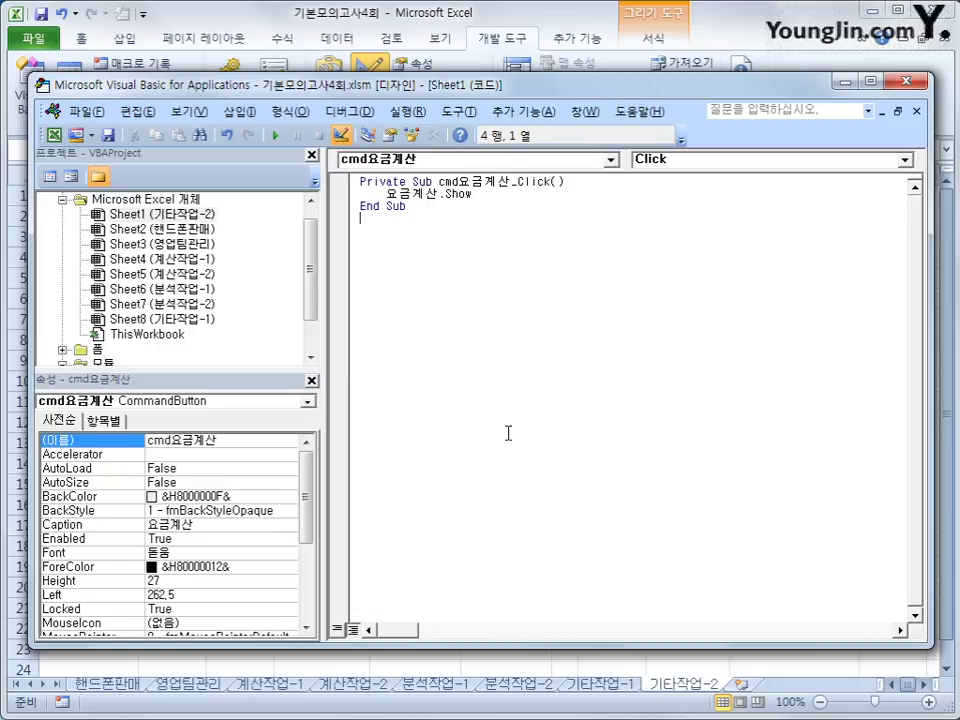
Expand the project's forms folder (폼) and open the code of the 요금계산 form.
{"action": "left_click", "coordinate": [90, 352]}
{"action": "double_click", "coordinate": [90, 352]}
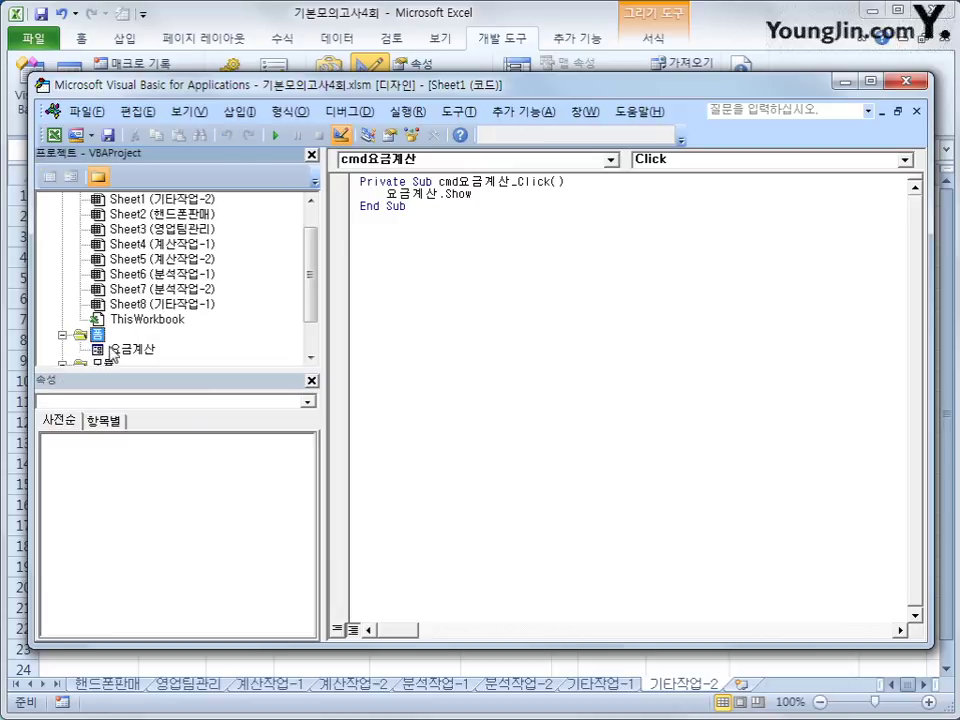
{"action": "left_click", "coordinate": [118, 350]}
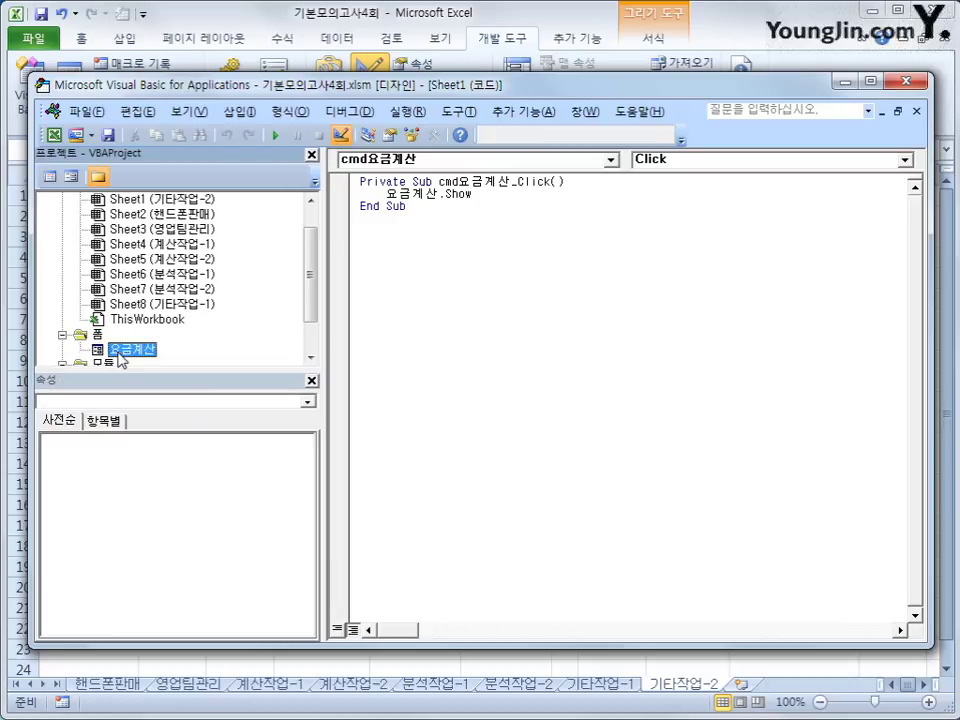
{"action": "left_click", "coordinate": [49, 178]}
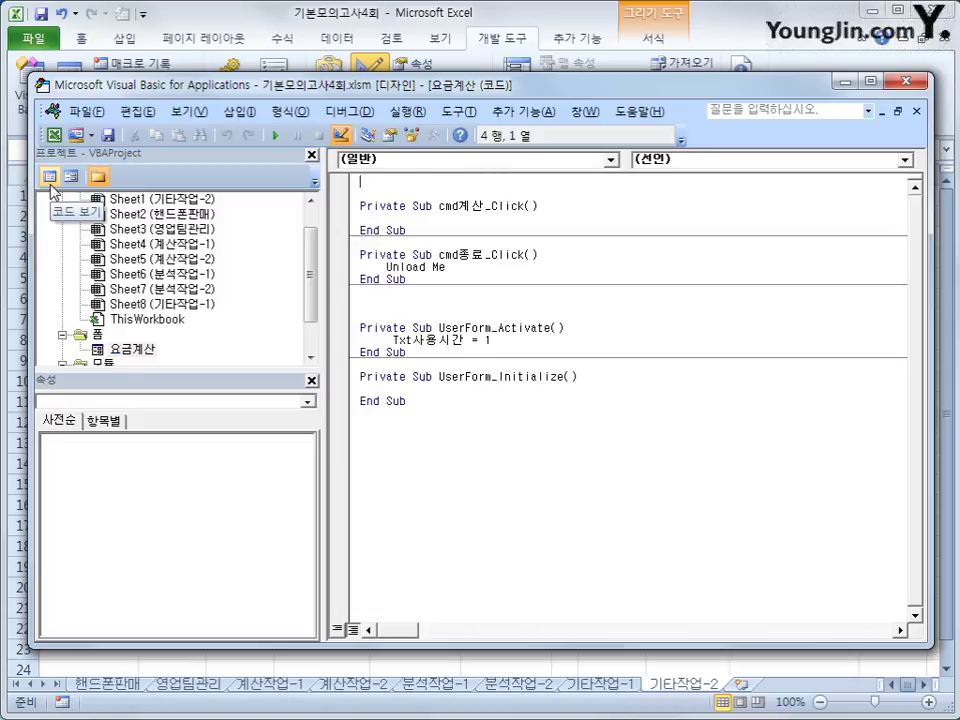
In the UserForm_Initialize procedure of the 요금계산 form, write Txt납부일 = Date to fill in the current date.
{"action": "left_click", "coordinate": [375, 159]}
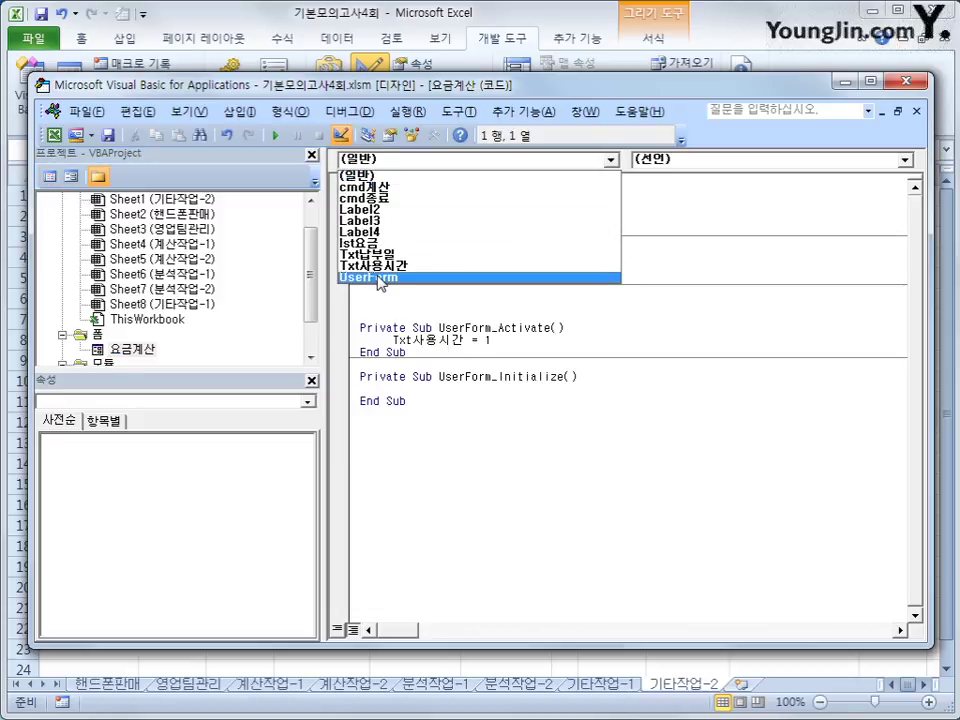
{"action": "left_click", "coordinate": [378, 278]}
{"action": "left_click", "coordinate": [660, 160]}
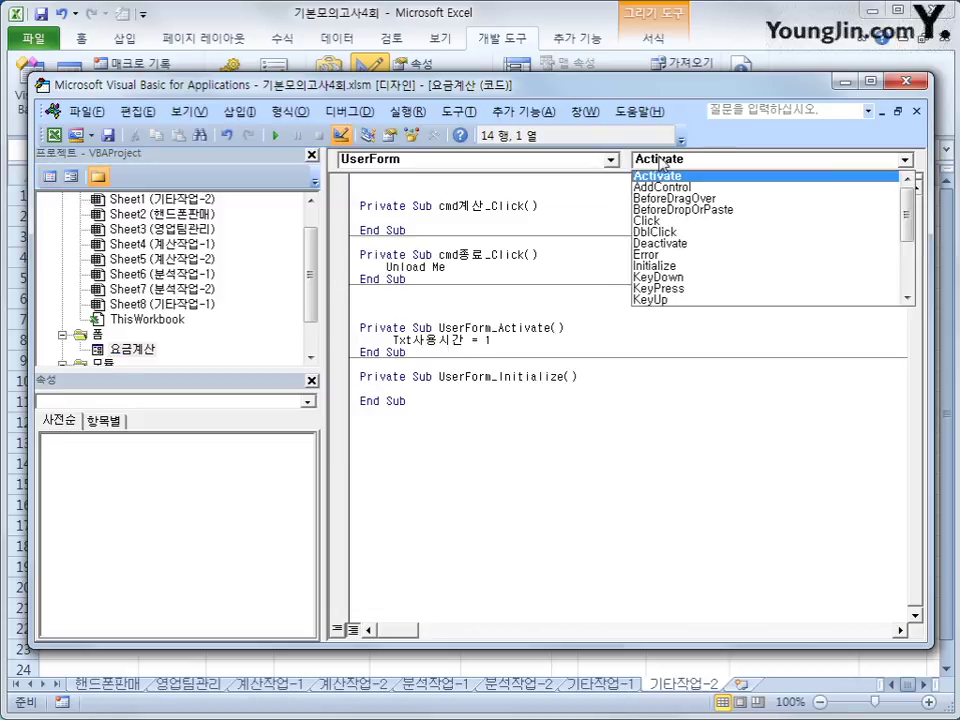
{"action": "left_click", "coordinate": [658, 267]}
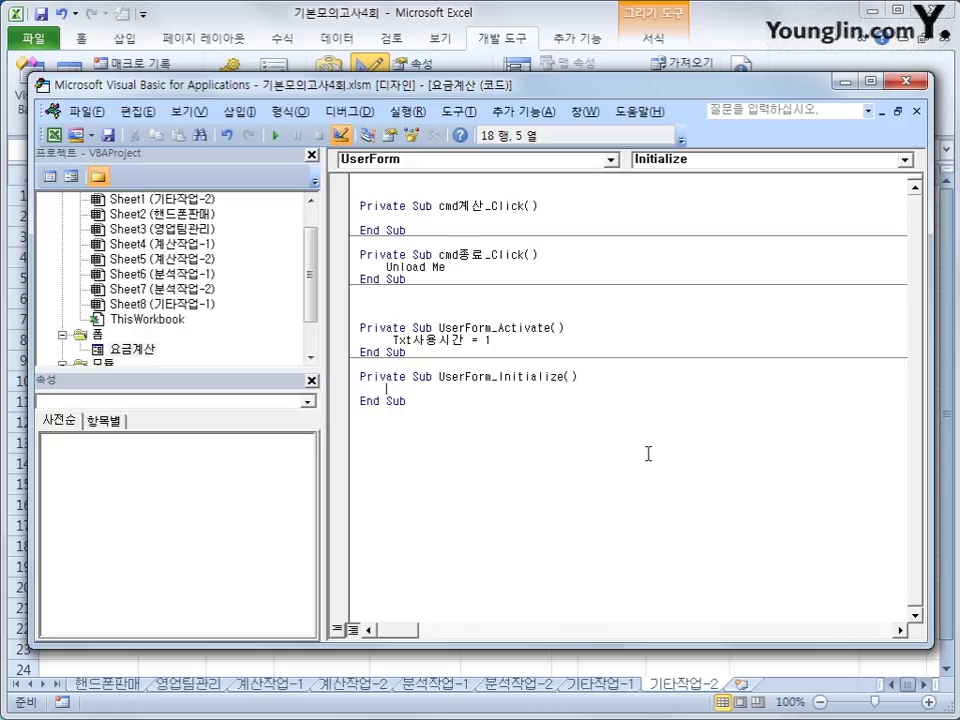
{"action": "type", "text": "txt납부일 ="}
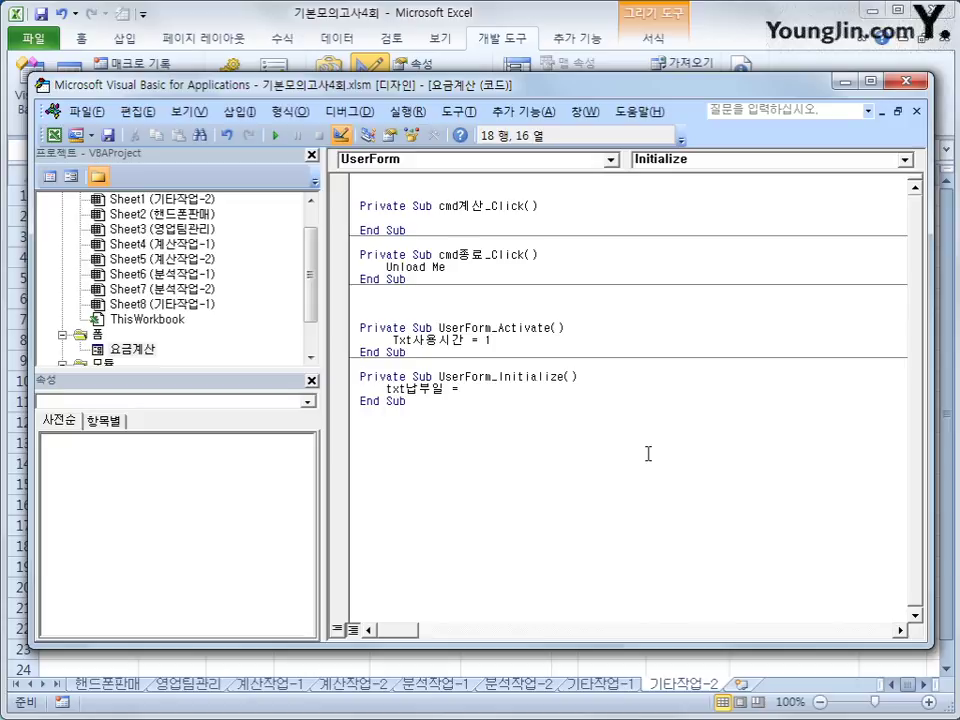
{"action": "type", "text": "date"}
{"action": "key", "text": "Return"}
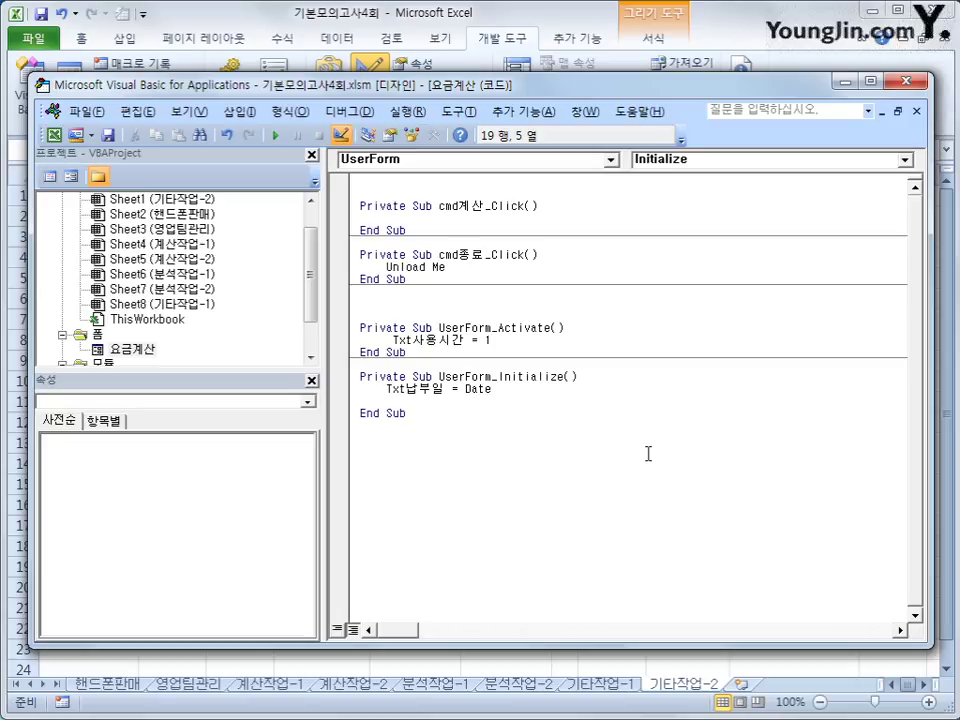
Add the line lst요금.RowSource = "H6:J11" to the UserForm_Initialize procedure.
{"action": "type", "text": "lst요금ㅋ."}
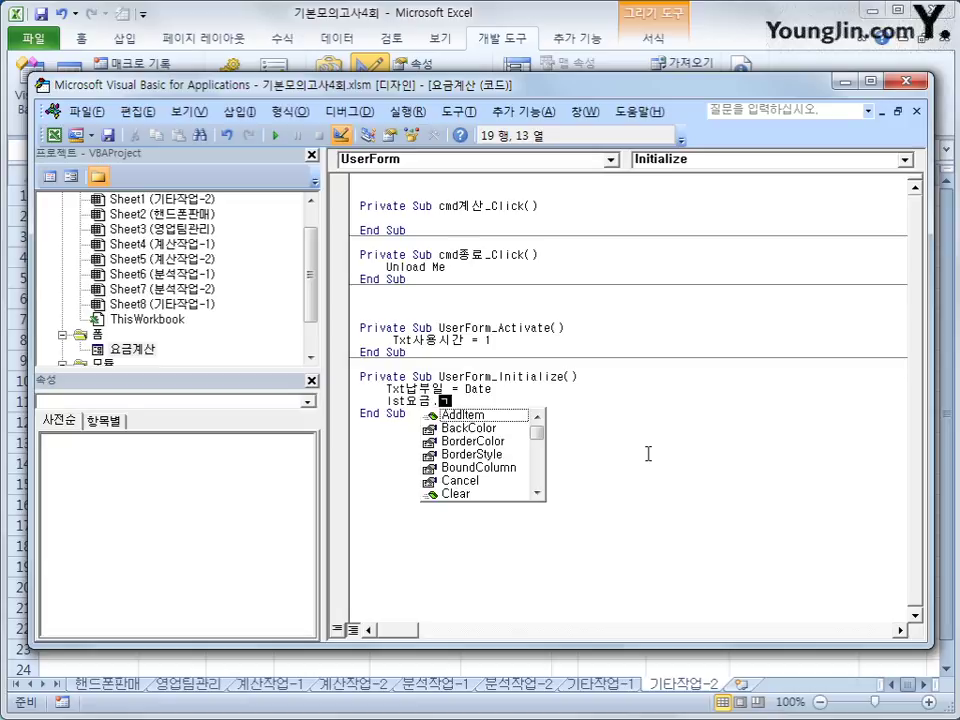
{"action": "type", "text": "RowSource ="}
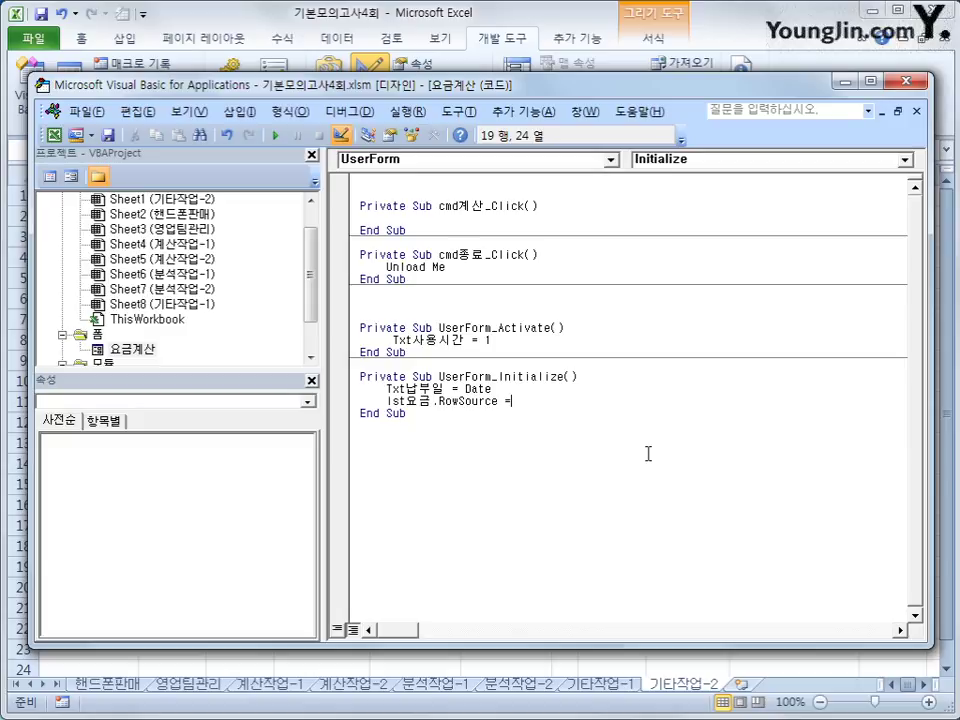
{"action": "type", "text": "\"H6:J11\""}
{"action": "key", "text": "Return"}
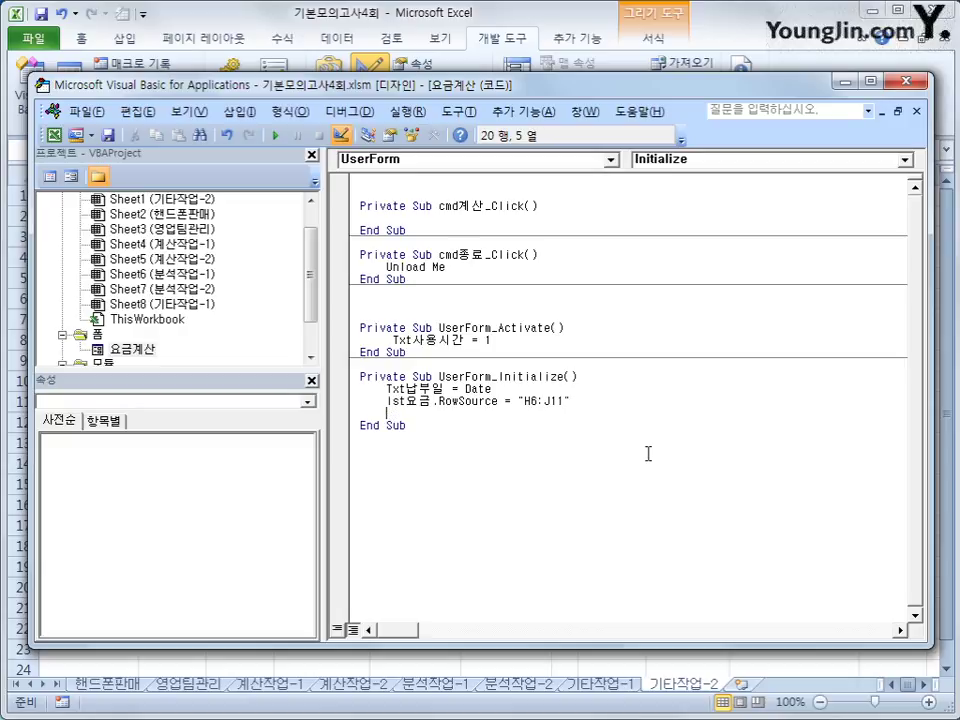
Add lst요금.ColumnCount = 3 to the UserForm_Initialize procedure and go to the cmd계산_Click procedure.
{"action": "type", "text": "lst"}
{"action": "type", "text": "요거"}
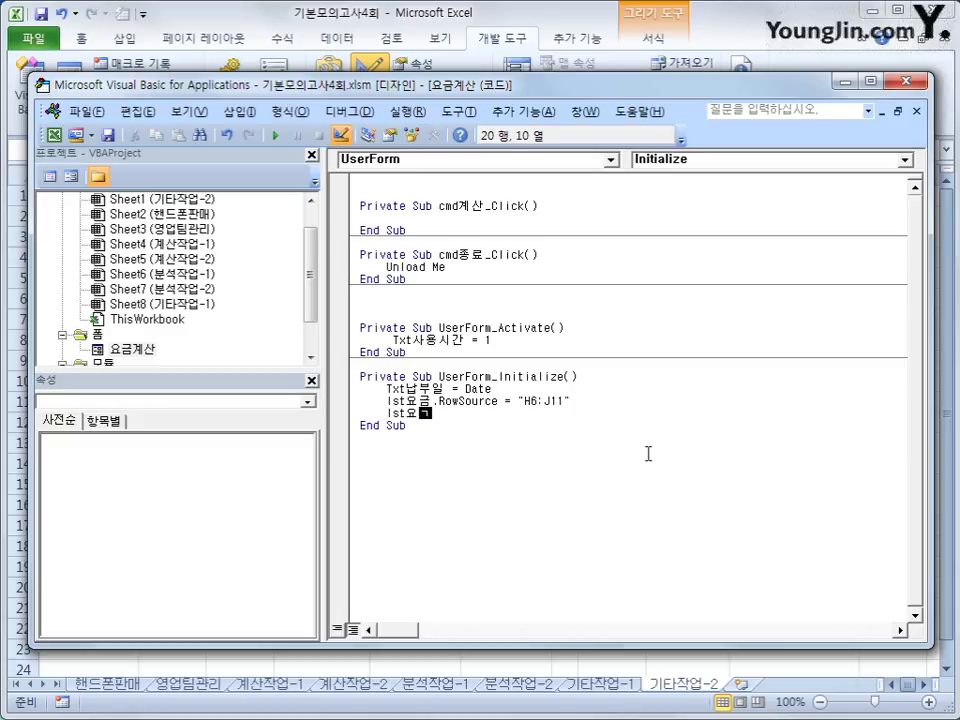
{"action": "type", "text": "."}
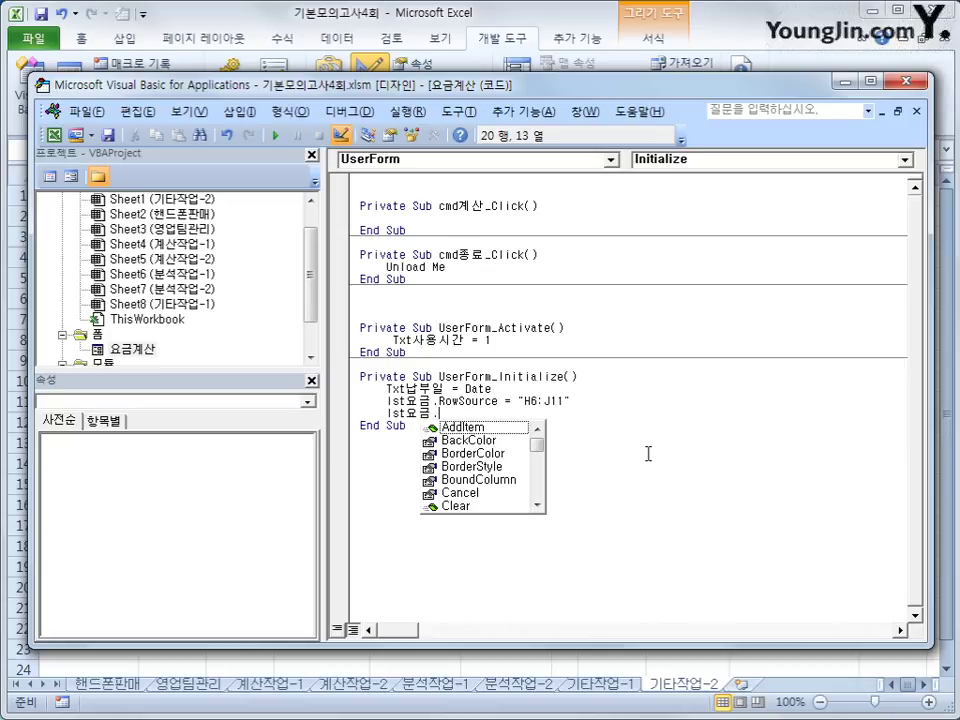
{"action": "type", "text": "cou"}
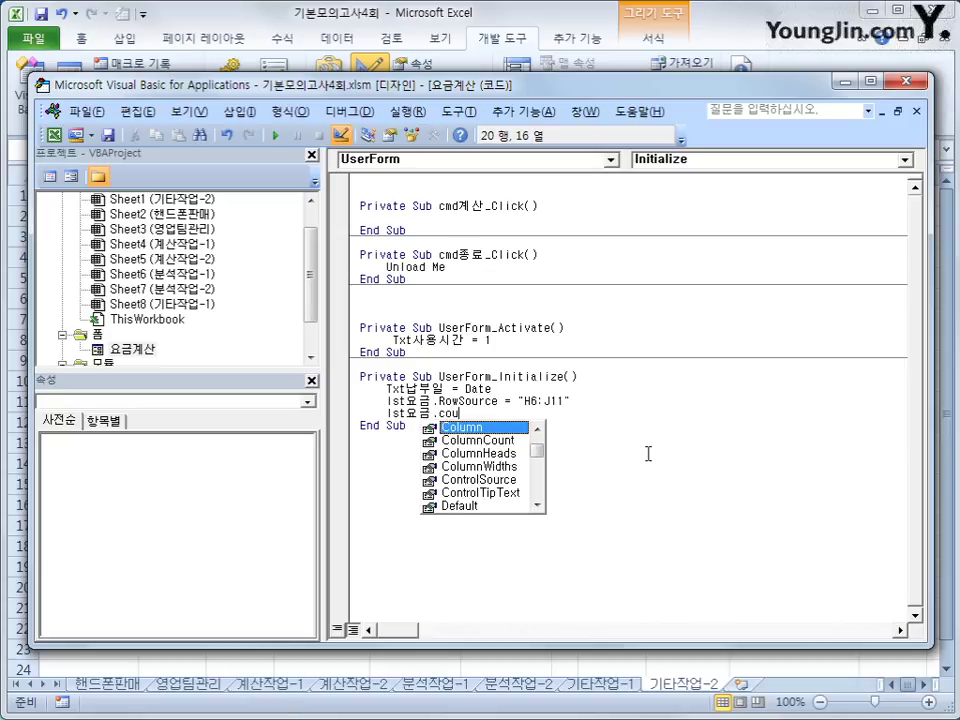
{"action": "key", "text": "Down"}
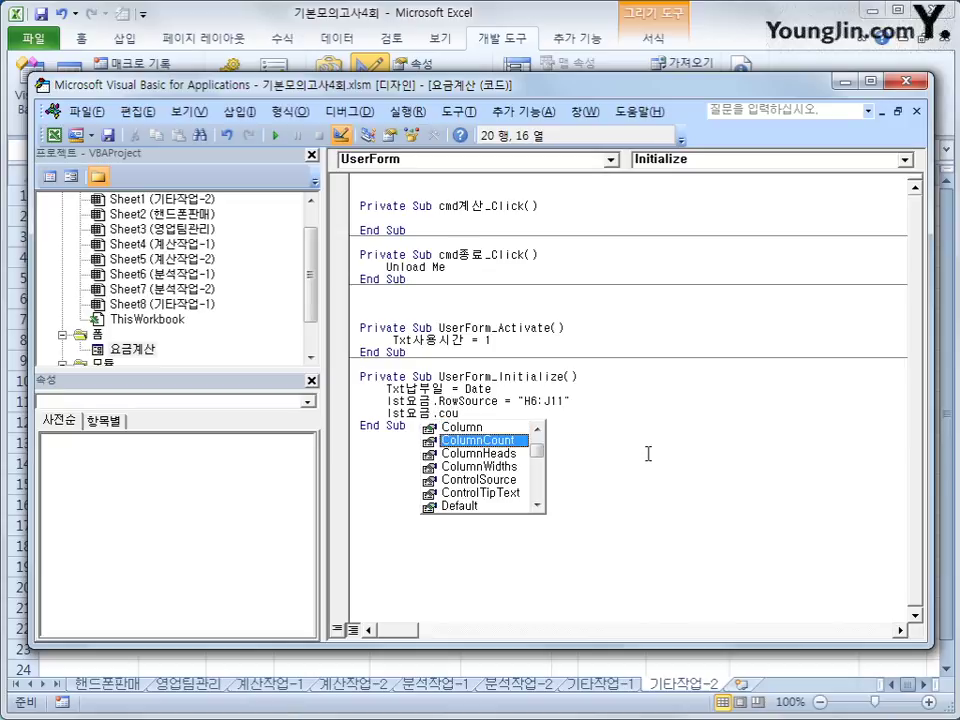
{"action": "key", "text": "Tab"}
{"action": "type", "text": "=3"}
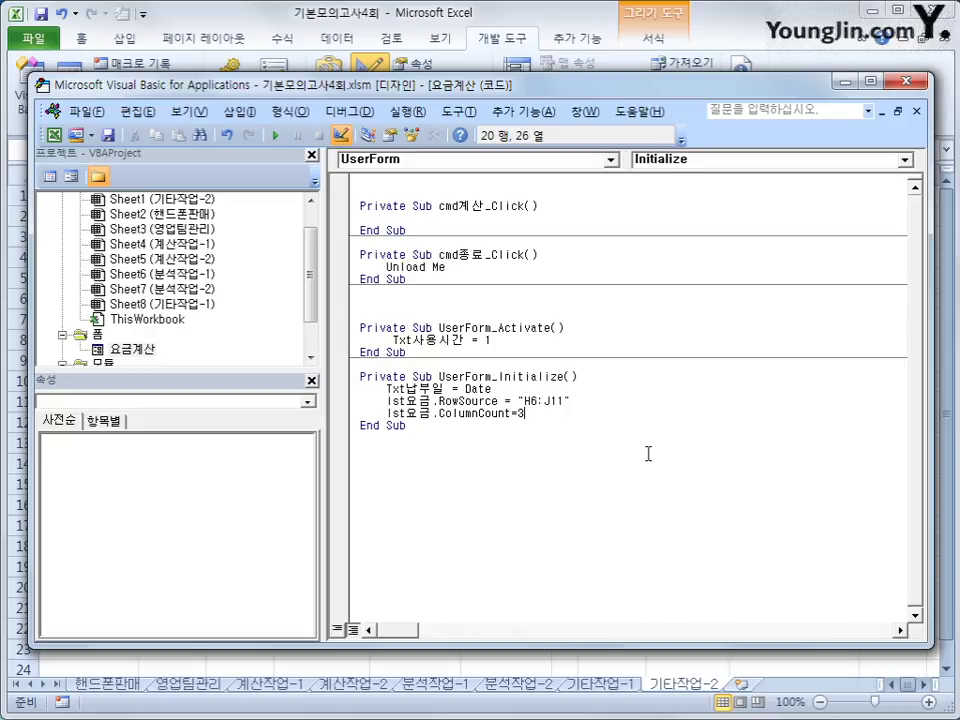
{"action": "key", "text": "Down"}
{"action": "left_click", "coordinate": [399, 165]}
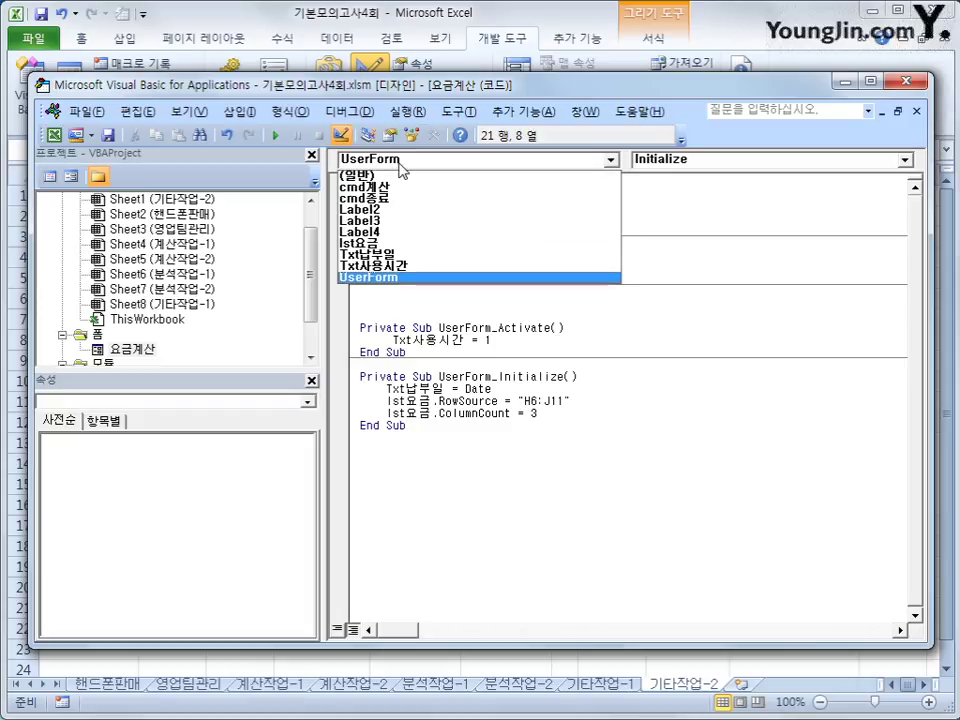
{"action": "left_click", "coordinate": [401, 188]}
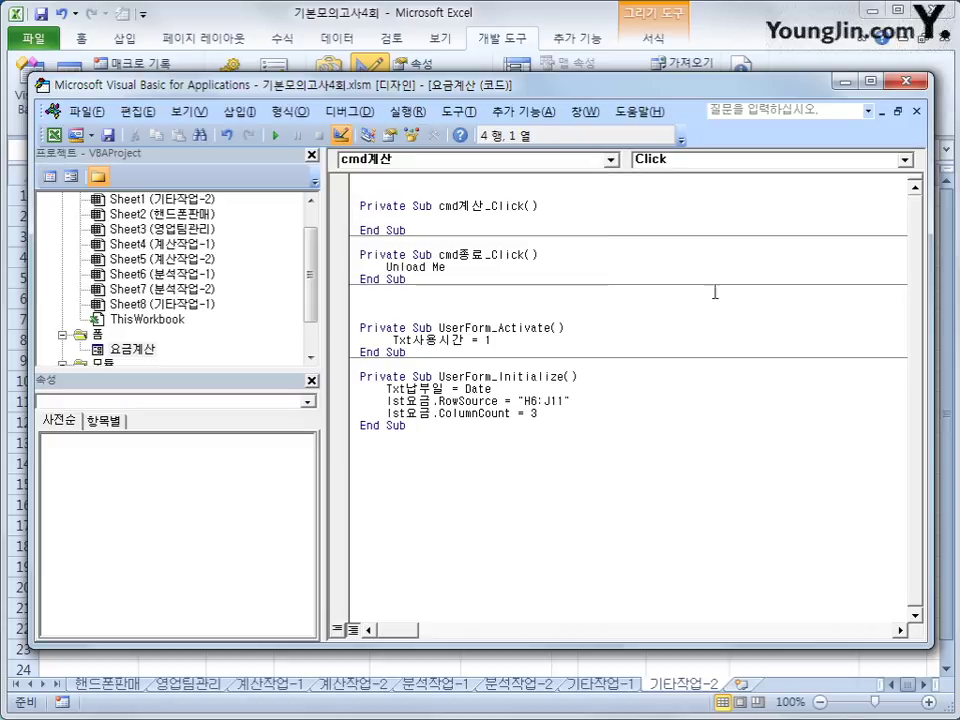
Return to the sheet, turn off design mode, and test the 요금계산 form by selecting the A001 row before closing it.
{"action": "left_click", "coordinate": [905, 81]}
{"action": "left_click", "coordinate": [372, 100]}
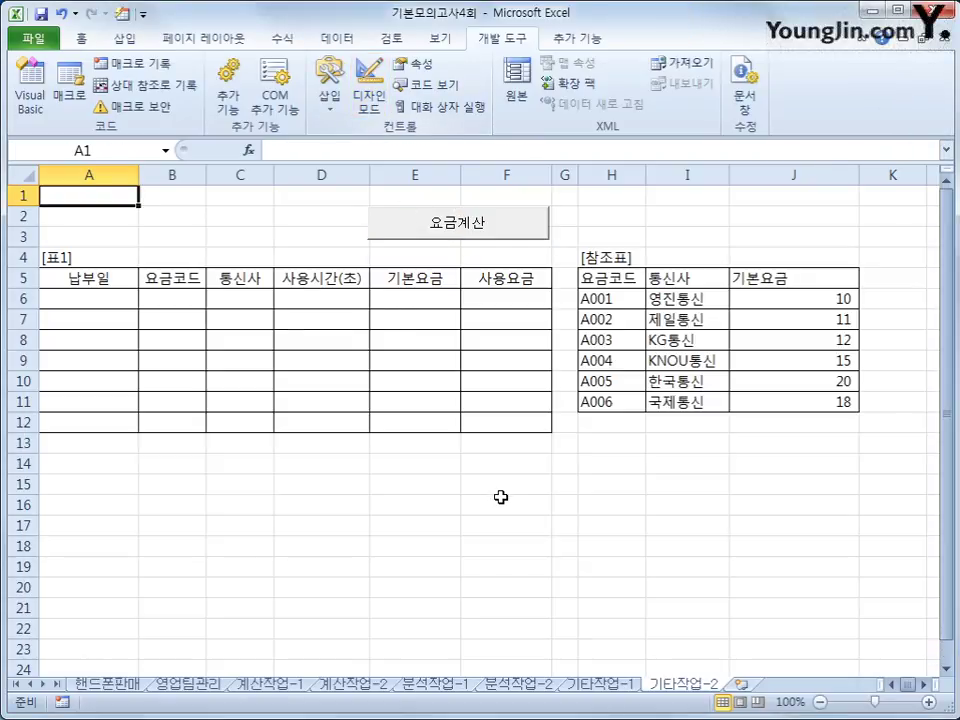
{"action": "left_click", "coordinate": [508, 234]}
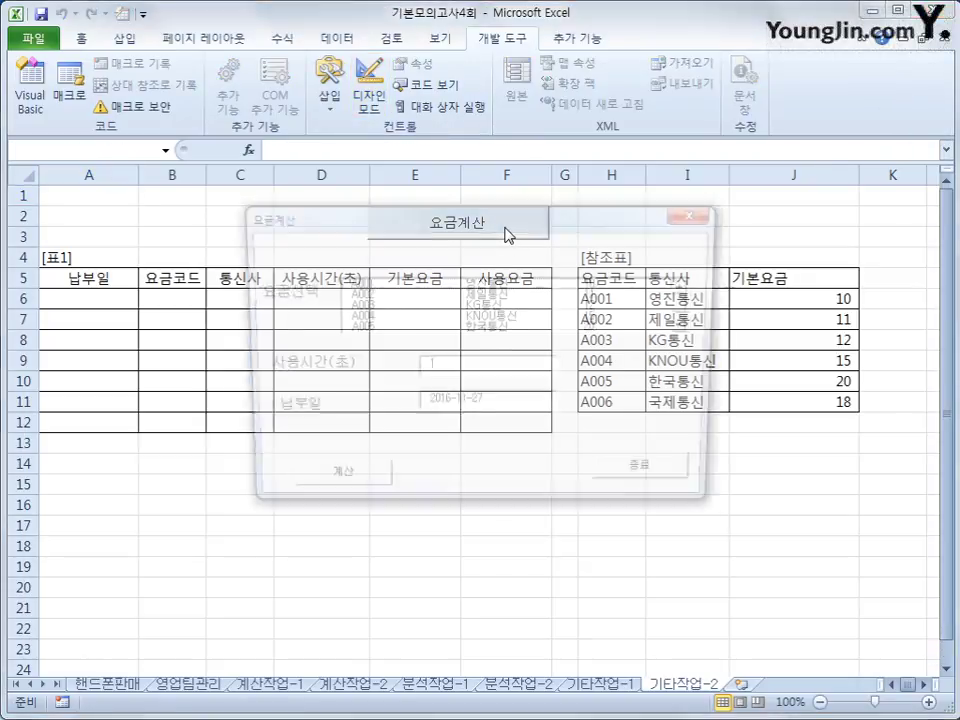
{"action": "left_click_drag", "start_coordinate": [506, 231], "coordinate": [654, 350]}
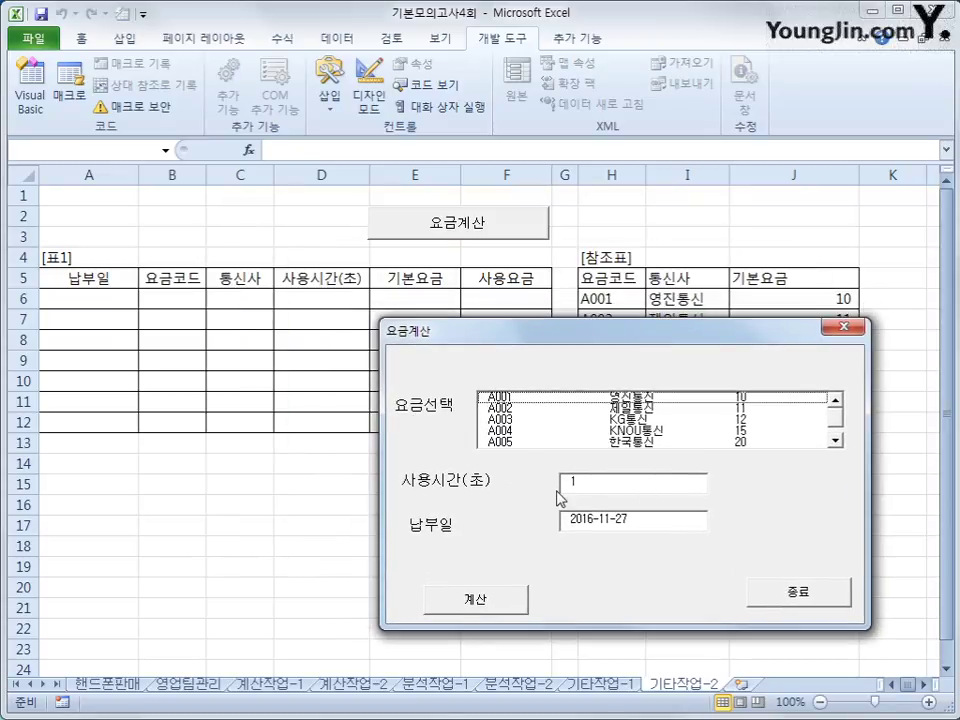
{"action": "left_click", "coordinate": [517, 397]}
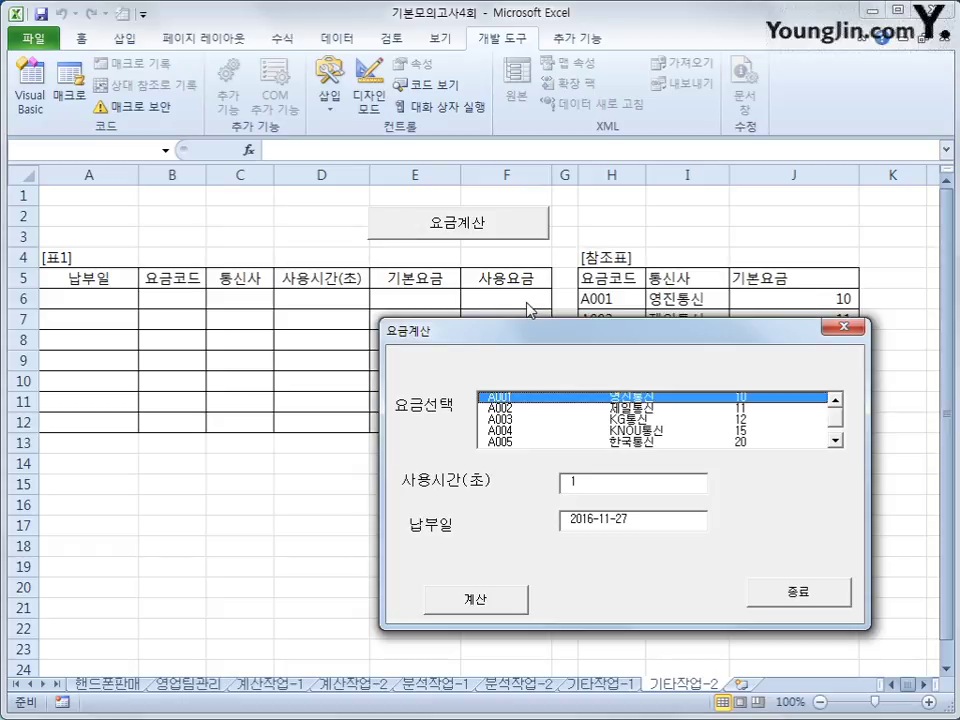
{"action": "left_click", "coordinate": [795, 592]}
Reopen the Visual Basic editor and add an indented line in the cmd계산_Click procedure.
{"action": "left_click", "coordinate": [30, 92]}
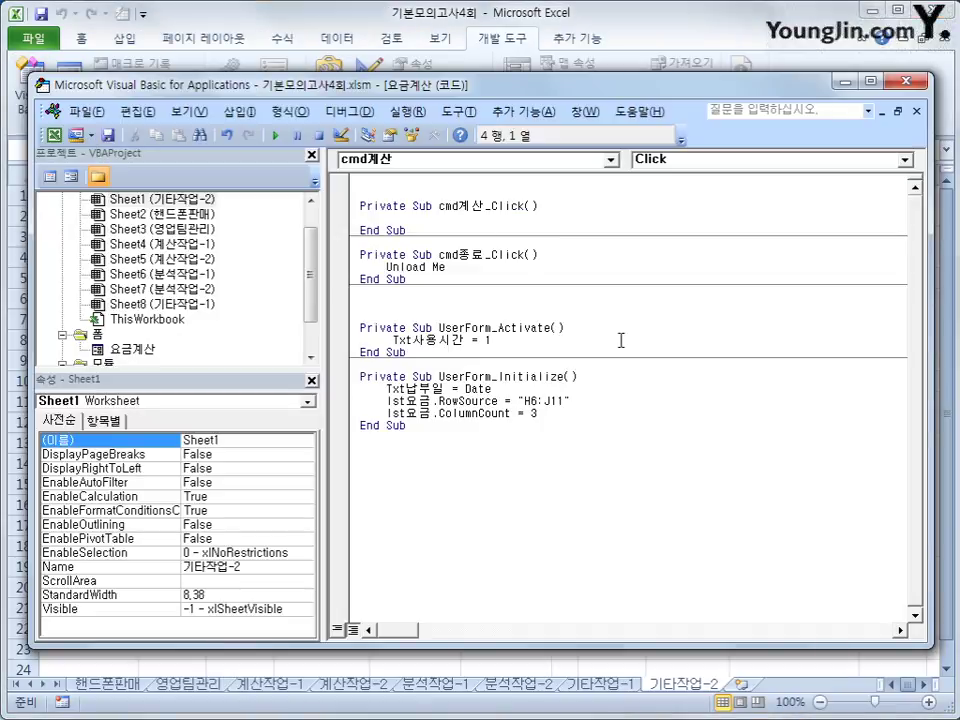
{"action": "key", "text": "Return"}
{"action": "key", "text": "Tab"}
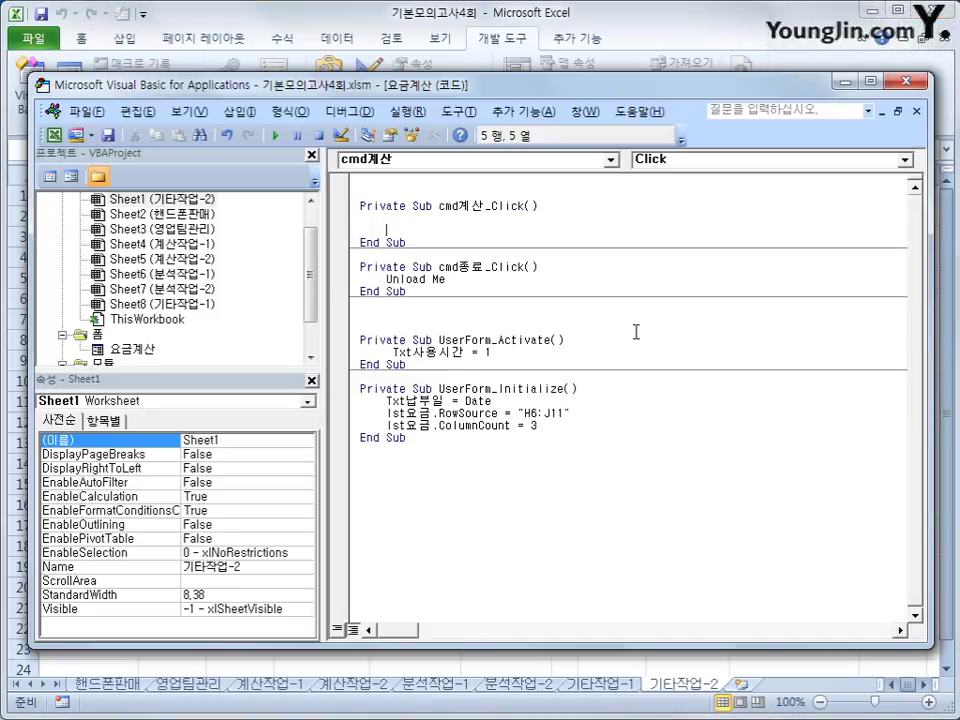
{"action": "type", "text": "i ="}
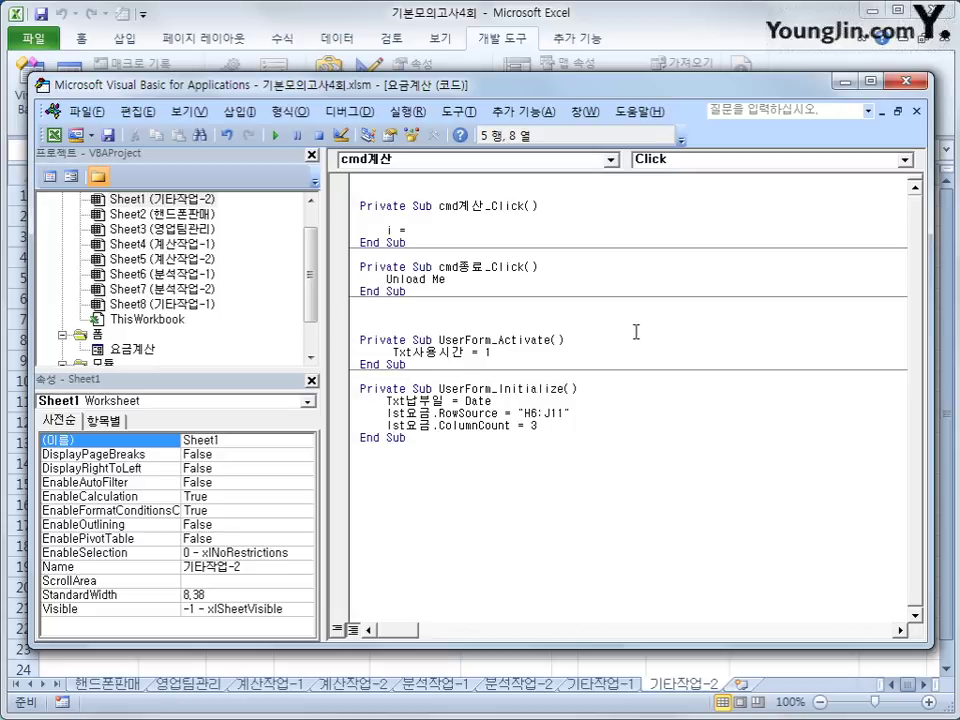
{"action": "type", "text": "r"}
{"action": "key", "text": "BackSpace"}
{"action": "key", "text": "BackSpace"}
On the 기타작업-2 sheet, examine where 표1 and its header row start, the rows above, and the first entry row.
{"action": "key", "text": "alt+F11"}
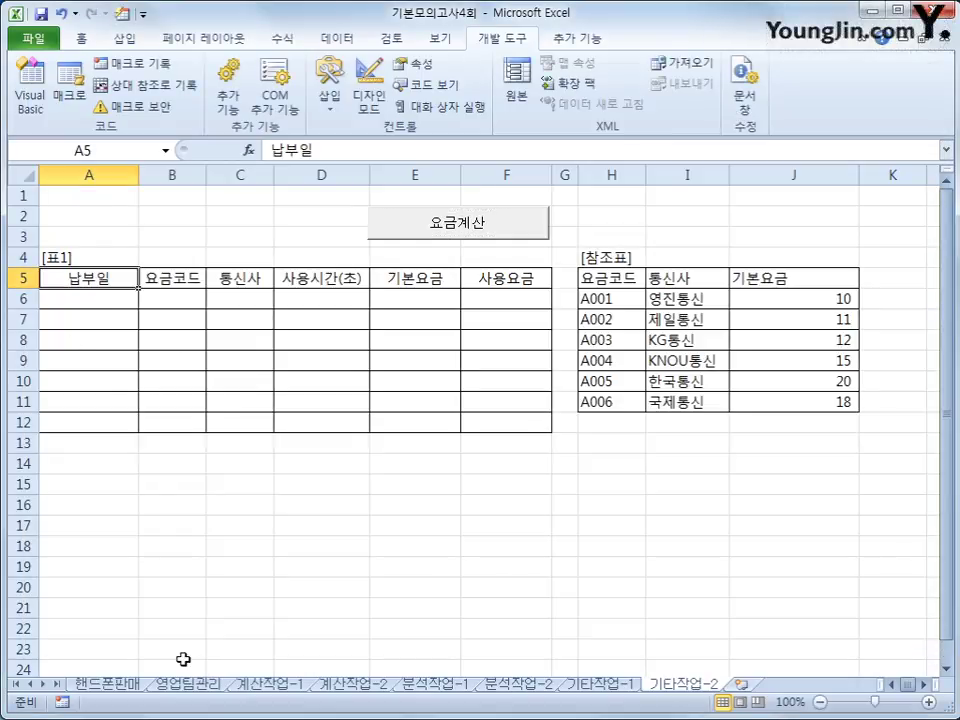
{"action": "left_click", "coordinate": [67, 258]}
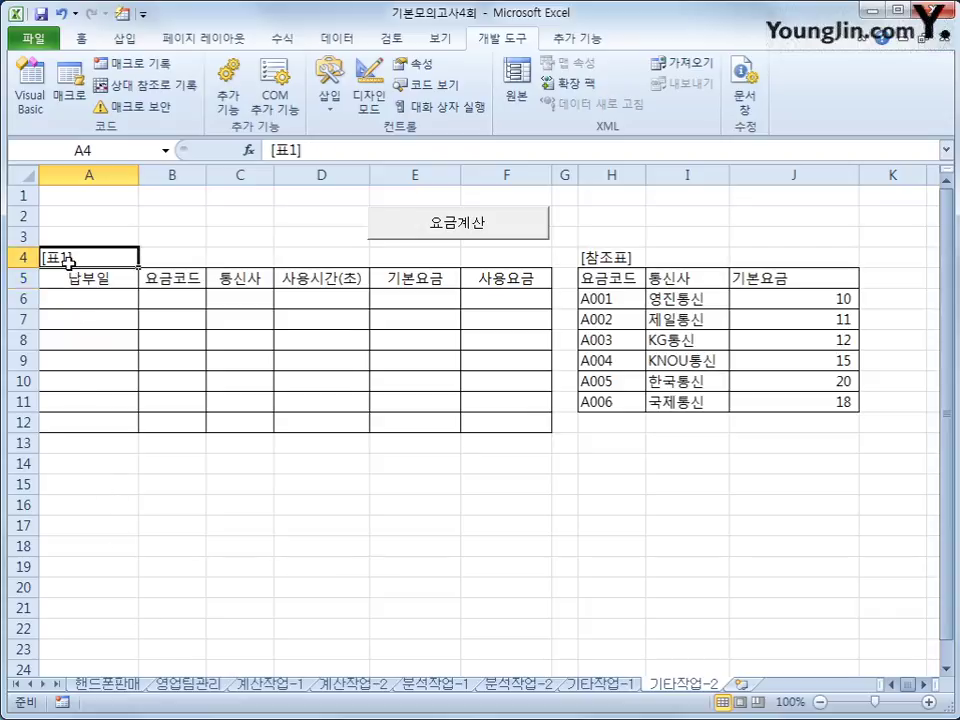
{"action": "left_click_drag", "start_coordinate": [67, 258], "coordinate": [519, 276]}
{"action": "left_click", "coordinate": [103, 257]}
{"action": "left_click", "coordinate": [97, 279]}
{"action": "left_click", "coordinate": [86, 259]}
{"action": "left_click_drag", "start_coordinate": [66, 190], "coordinate": [55, 233]}
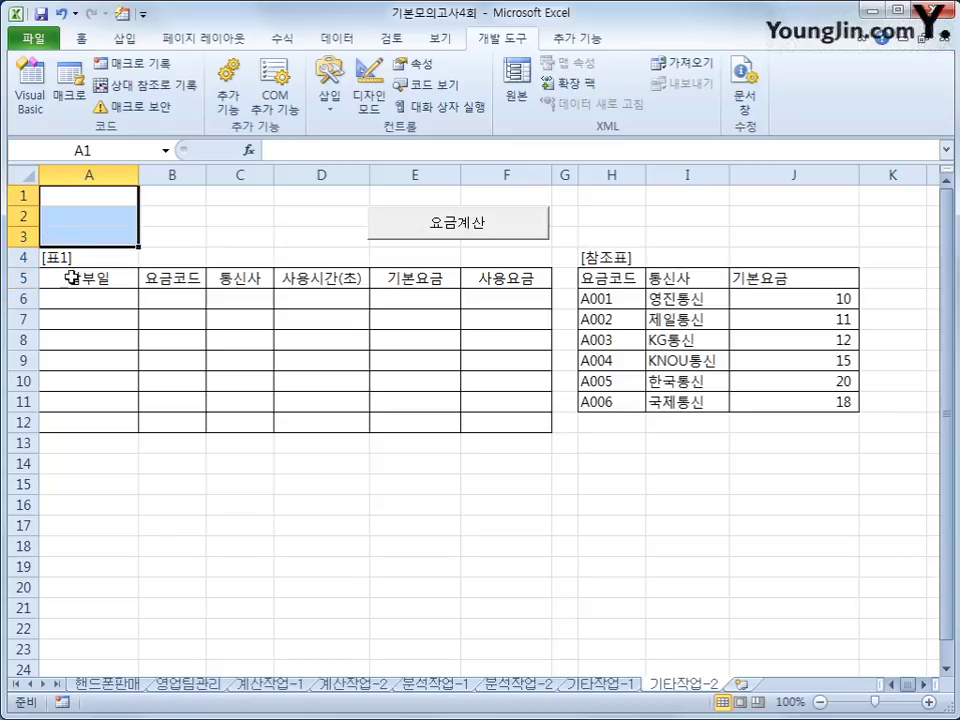
{"action": "left_click", "coordinate": [77, 301]}
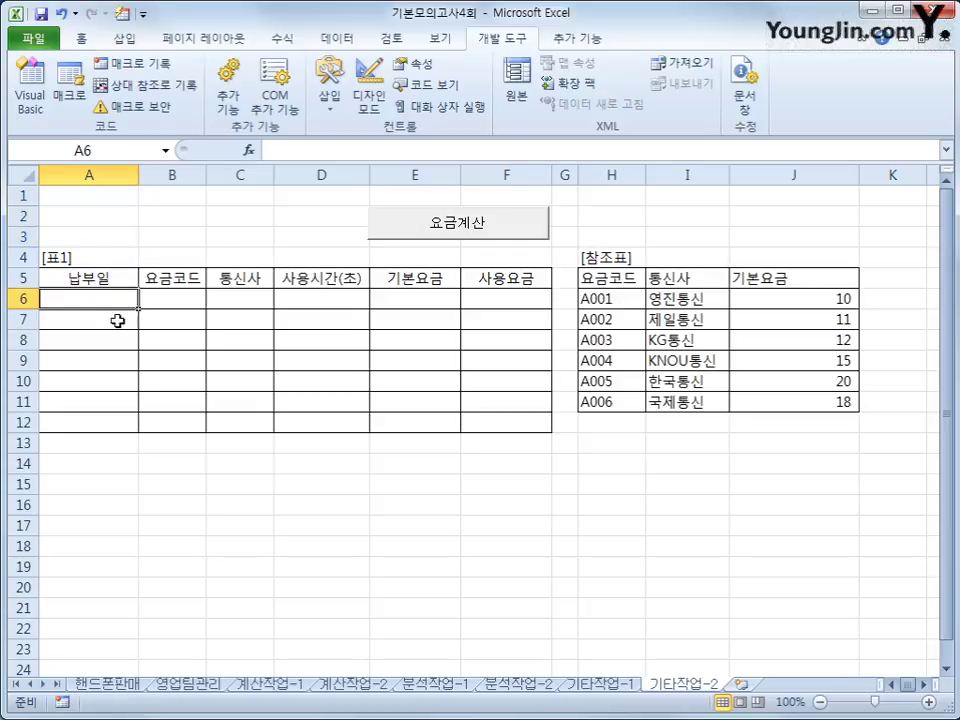
In cmd계산_Click, write i = Range("A5").CurrentRegion.Rows.Count + 4 to find the input row.
{"action": "left_click", "coordinate": [26, 95]}
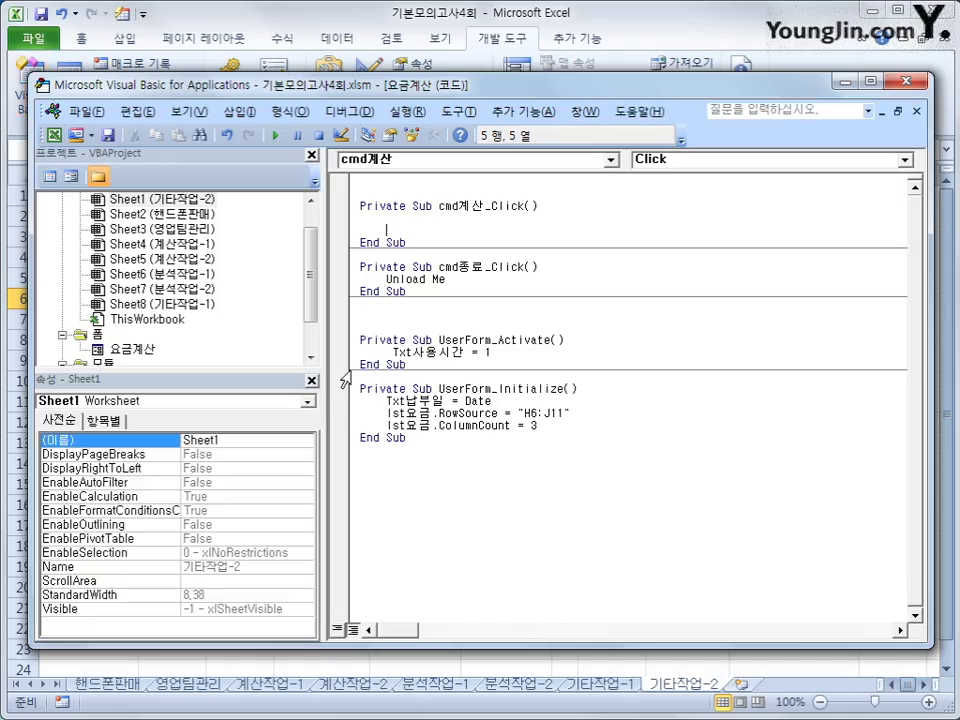
{"action": "type", "text": "i = range(\""}
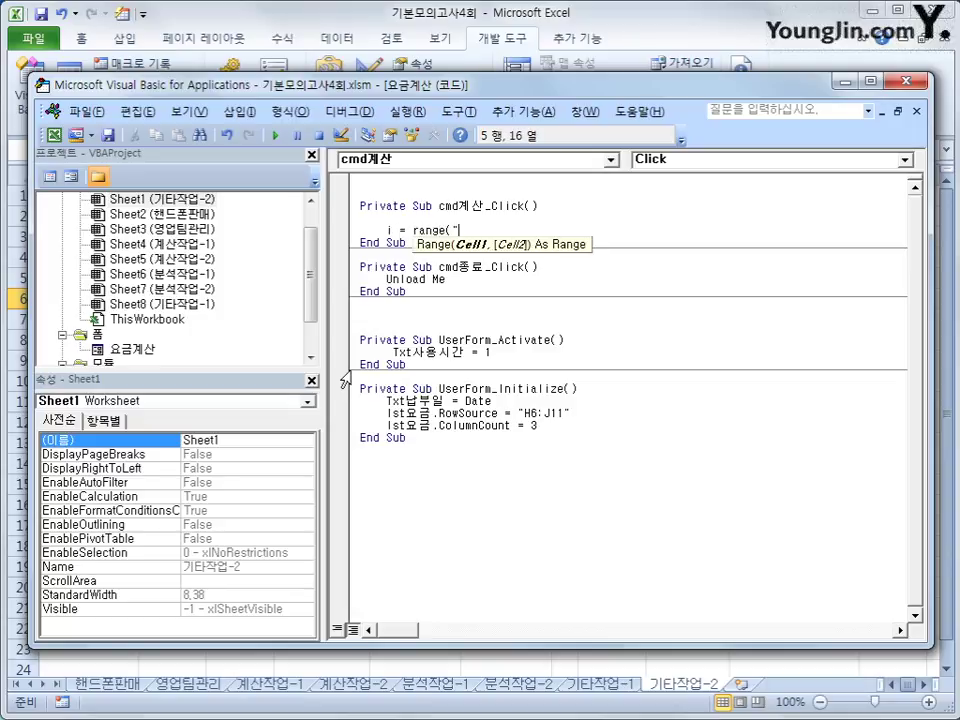
{"action": "type", "text": "A"}
{"action": "type", "text": "ㅈ"}
{"action": "key", "text": "BackSpace"}
{"action": "type", "text": "5\").c"}
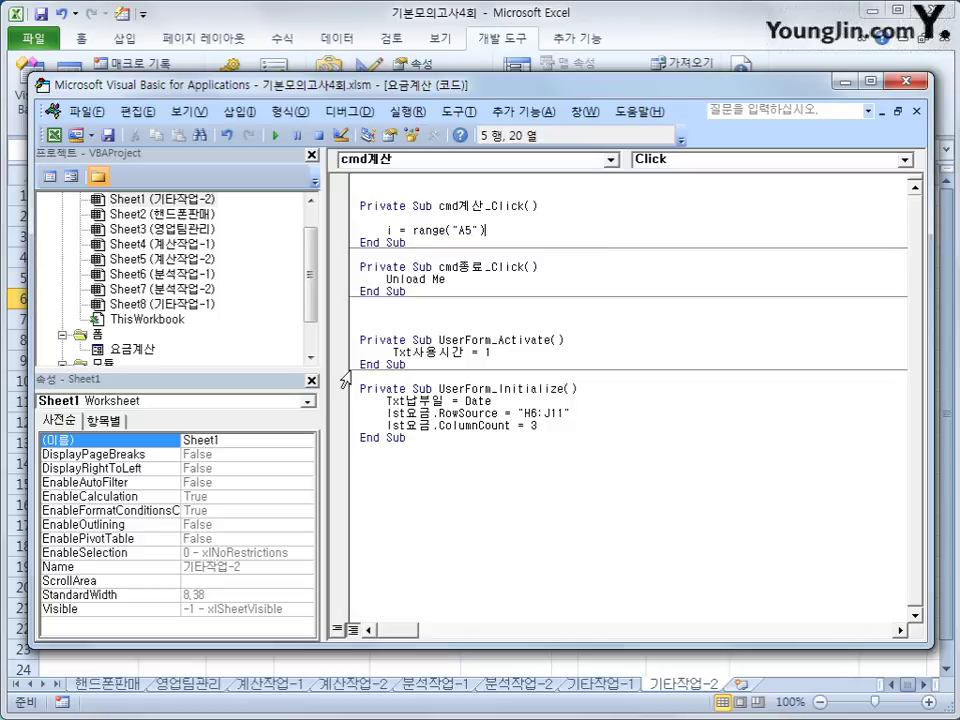
{"action": "type", "text": "un"}
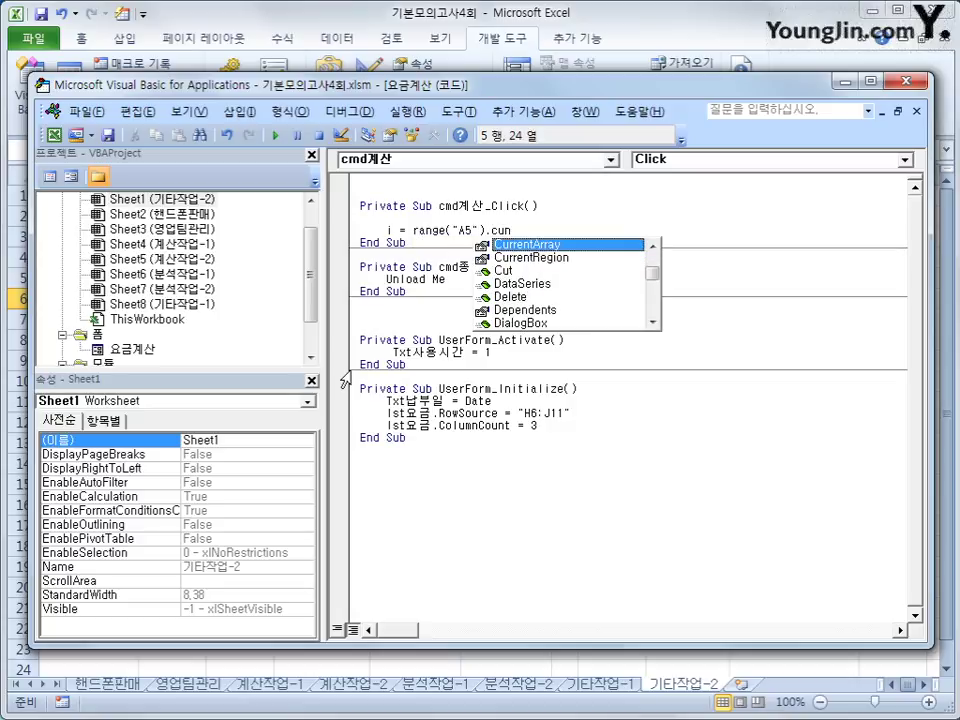
{"action": "key", "text": "Down"}
{"action": "key", "text": "Tab"}
{"action": "type", "text": ".ro"}
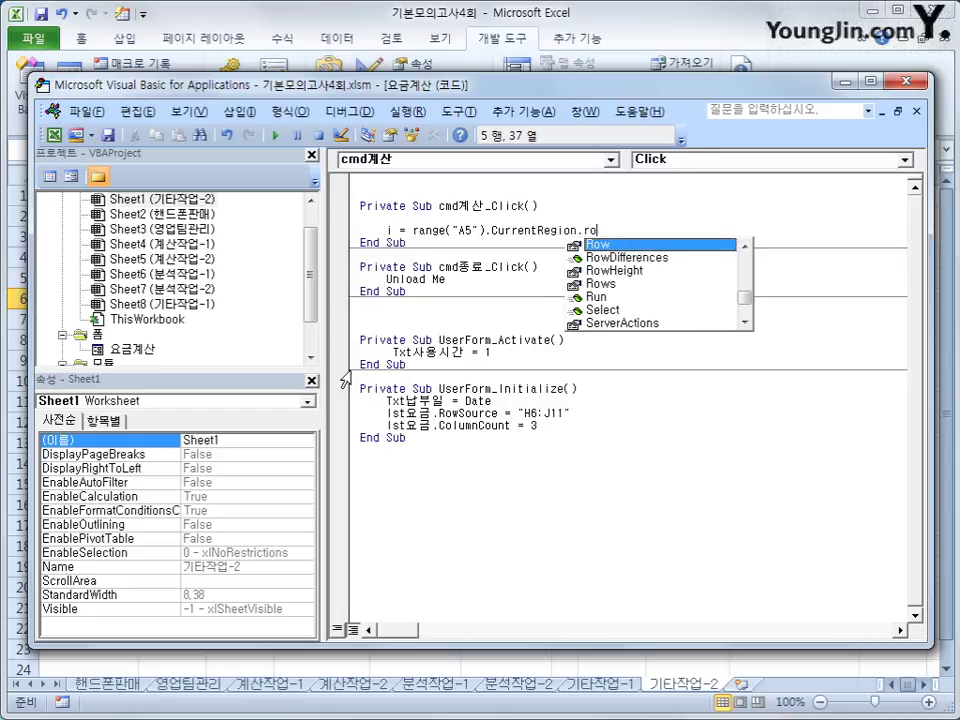
{"action": "type", "text": "ws.count + 4"}
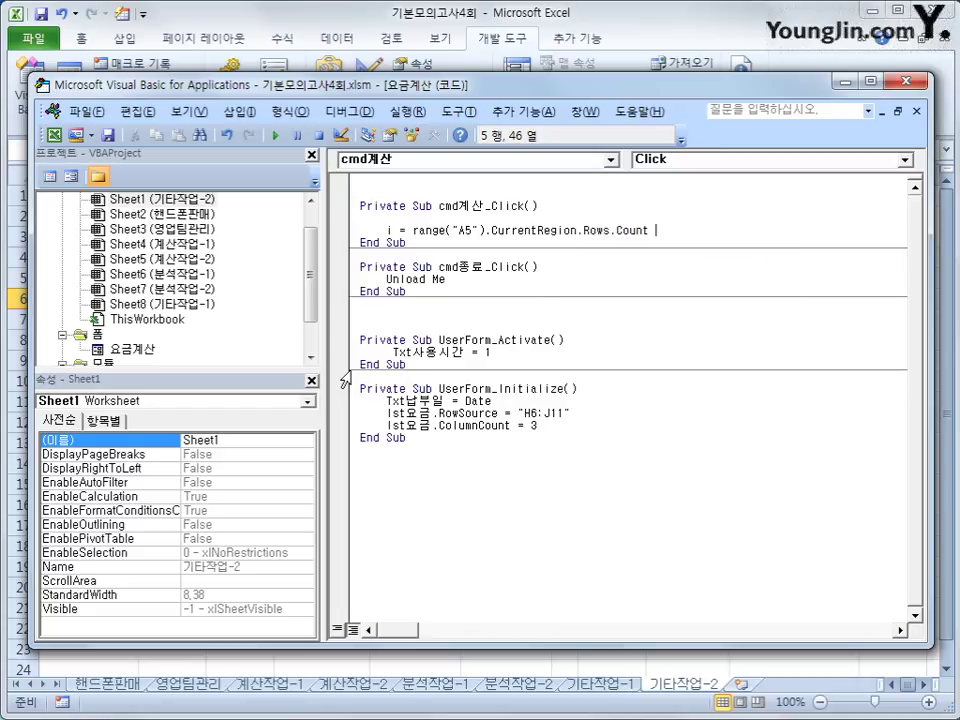
{"action": "key", "text": "Return"}
Below the input-row line in cmd계산_Click, write Cells(i, 1) = Txt납부일 to fill the first column.
{"action": "key", "text": "Return"}
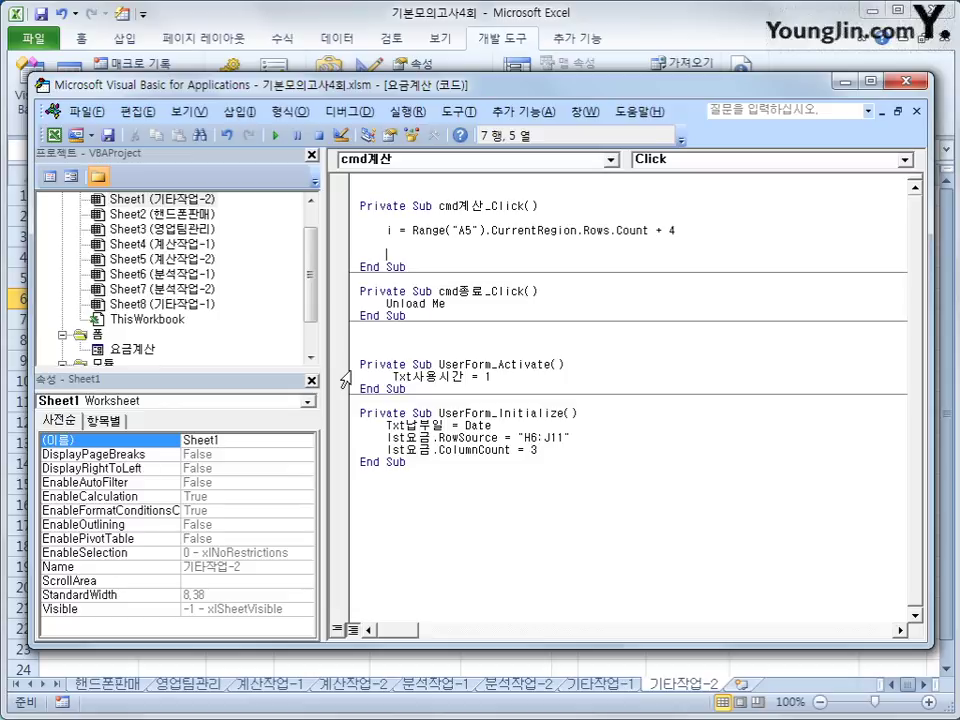
{"action": "type", "text": "cells(i,"}
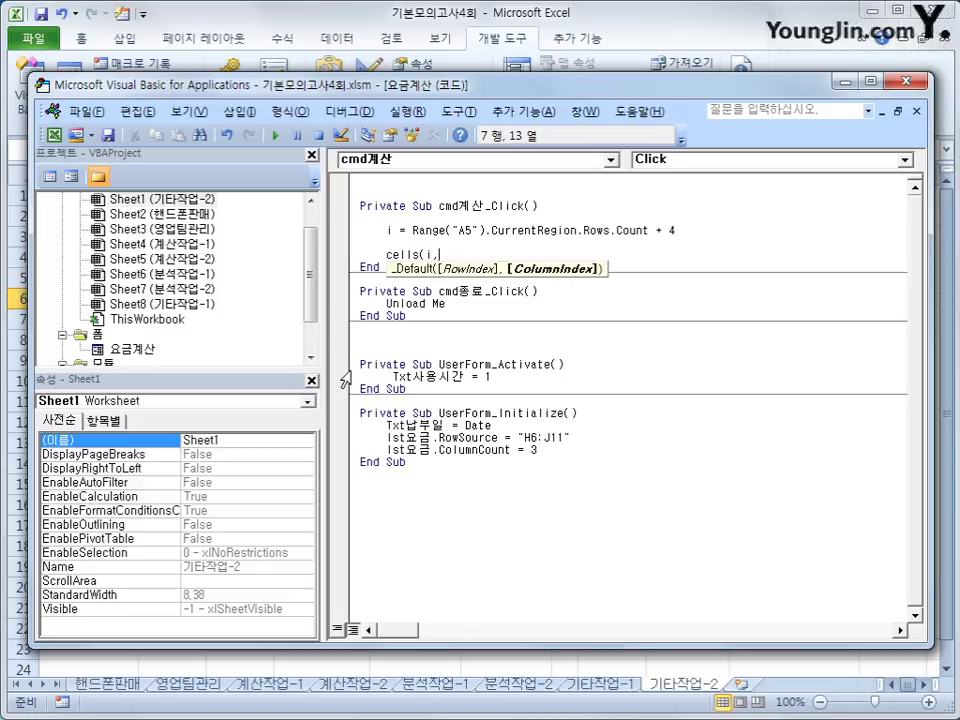
{"action": "type", "text": "1) ="}
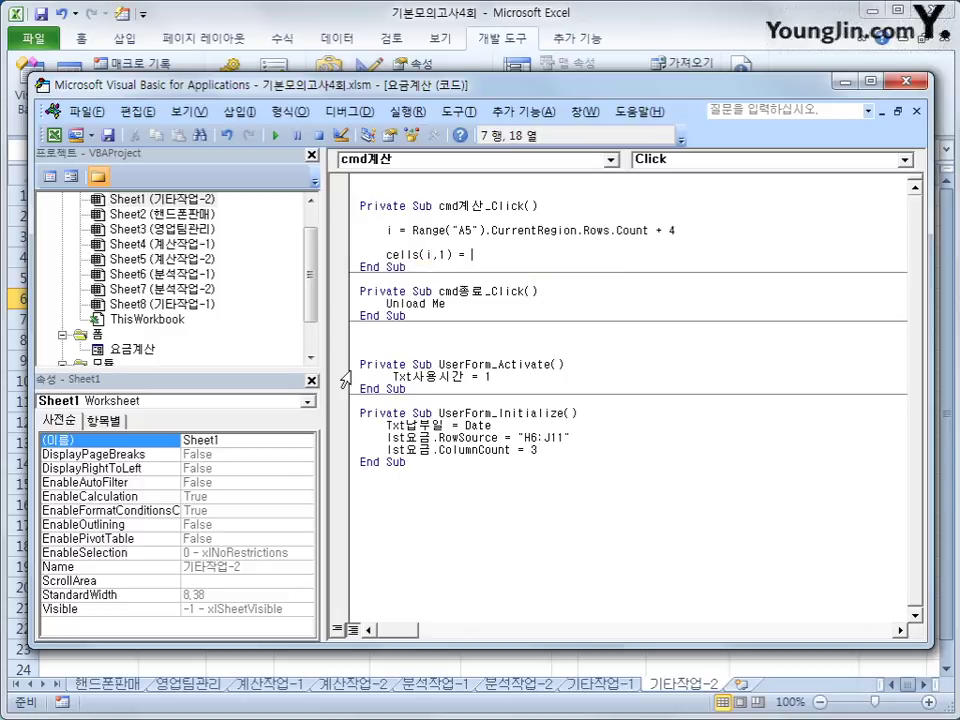
{"action": "type", "text": " txt납부일"}
{"action": "key", "text": "Return"}
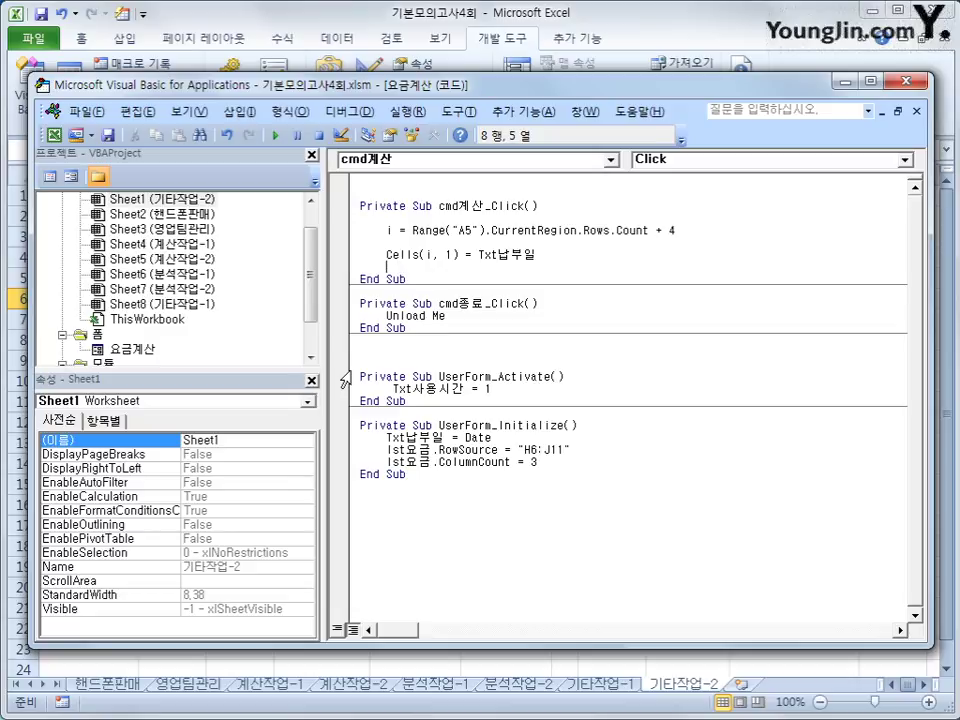
Duplicate the Cells(i, 1) line and change the copy to Cells(i, 2) = lst요금.
{"action": "key", "text": "Up"}
{"action": "key", "text": "shift+End"}
{"action": "key", "text": "ctrl+c"}
{"action": "key", "text": "Down"}
{"action": "key", "text": "ctrl+v"}
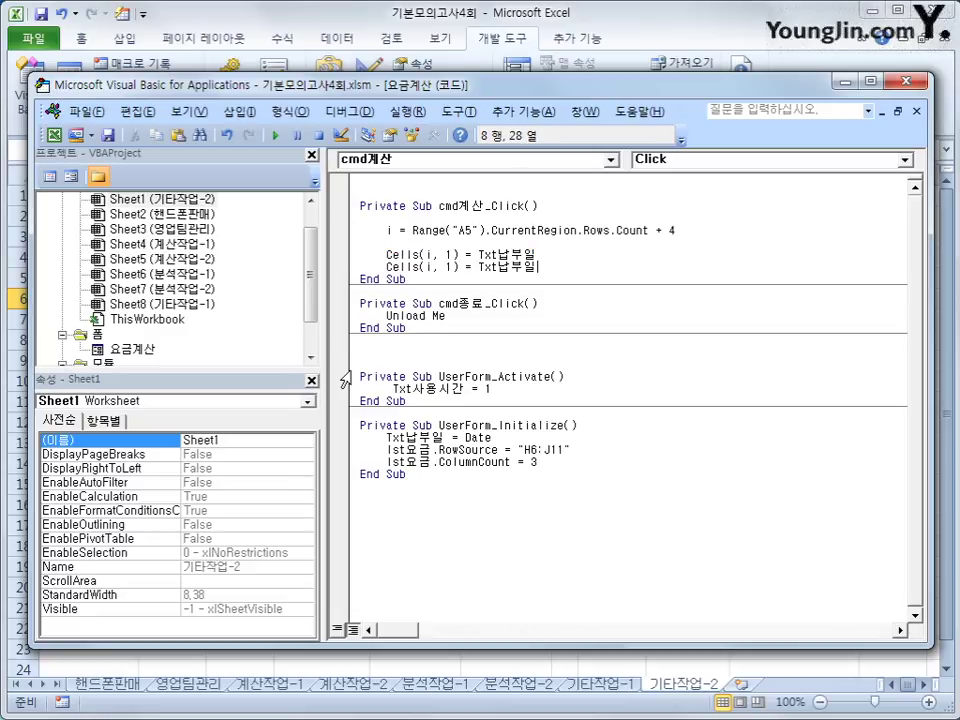
{"action": "key", "text": "Left"}
{"action": "key", "text": "Left"}
{"action": "key", "text": "Left"}
{"action": "key", "text": "Left"}
{"action": "key", "text": "Left"}
{"action": "key", "text": "Left"}
{"action": "key", "text": "Left"}
{"action": "key", "text": "Left"}
{"action": "key", "text": "Left"}
{"action": "key", "text": "Left"}
{"action": "key", "text": "Left"}
{"action": "key", "text": "Left"}
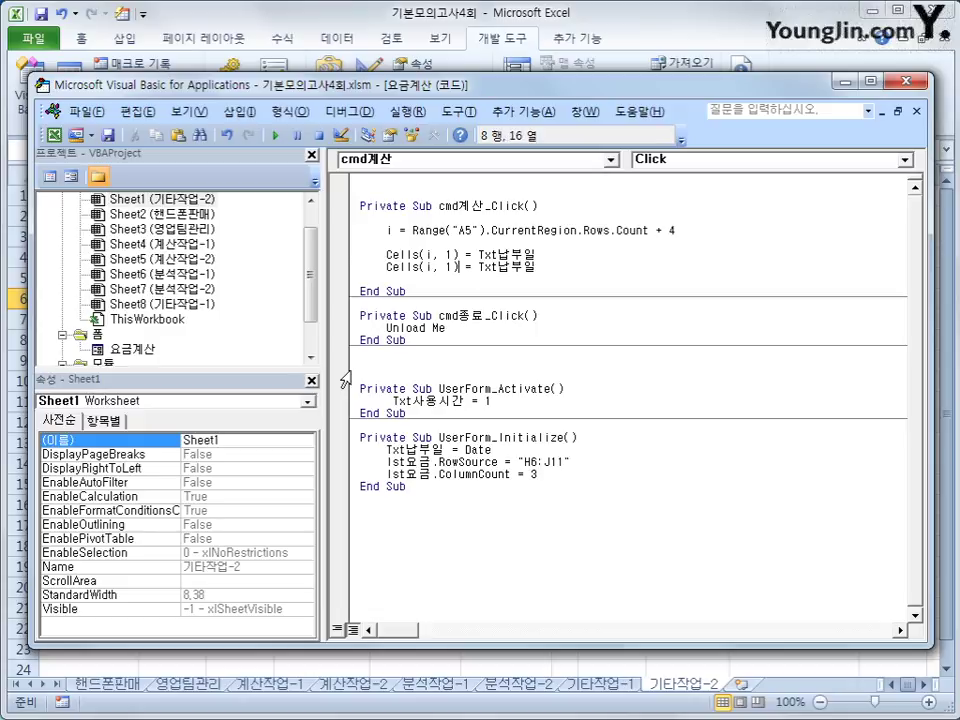
{"action": "key", "text": "Delete"}
{"action": "type", "text": "2"}
{"action": "key", "text": "End"}
{"action": "key", "text": "shift+Left"}
{"action": "key", "text": "shift+Left"}
{"action": "key", "text": "shift+Left"}
{"action": "key", "text": "shift+Left"}
{"action": "key", "text": "shift+Left"}
{"action": "key", "text": "shift+Left"}
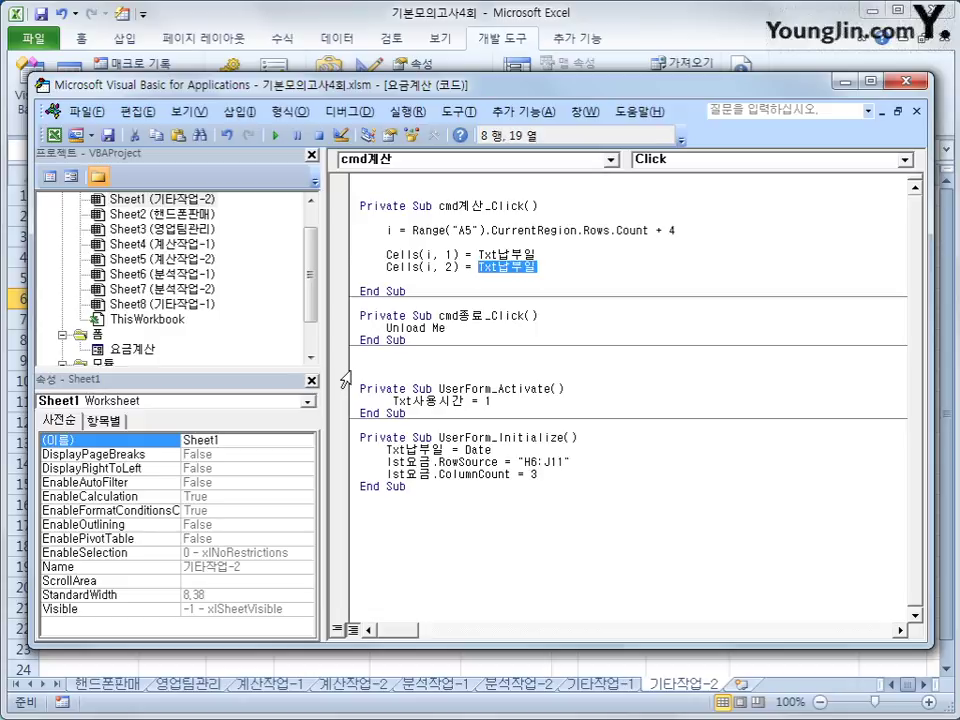
{"action": "type", "text": "lst요금"}
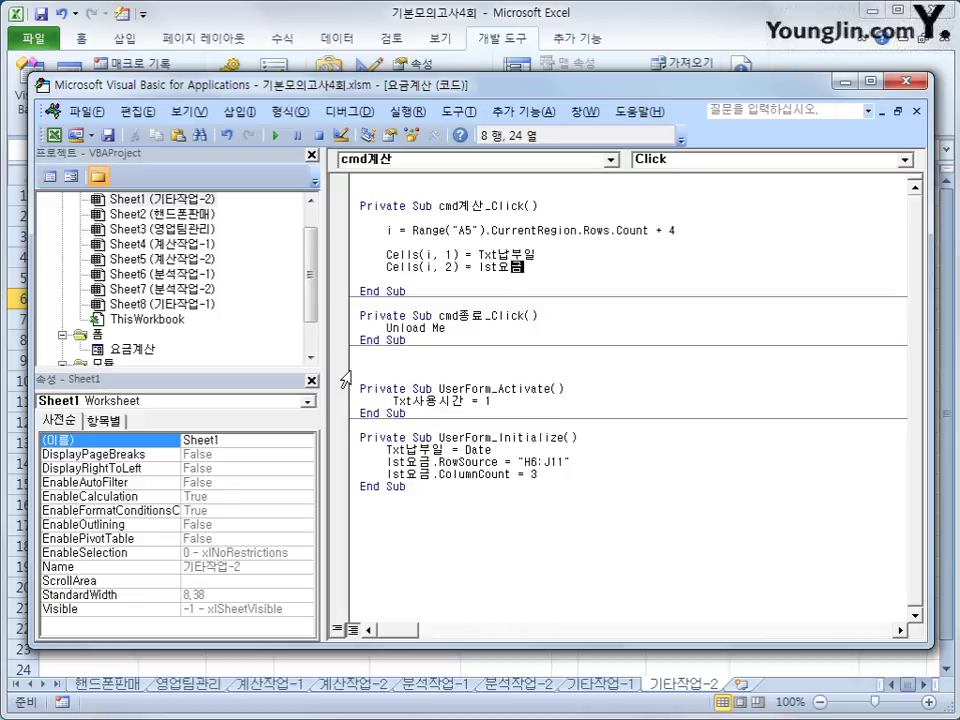
{"action": "key", "text": "Return"}
Duplicate the Cells(i, 2) line, change its column index to 3, and clear the expression after the equals sign.
{"action": "key", "text": "Up"}
{"action": "key", "text": "shift+End"}
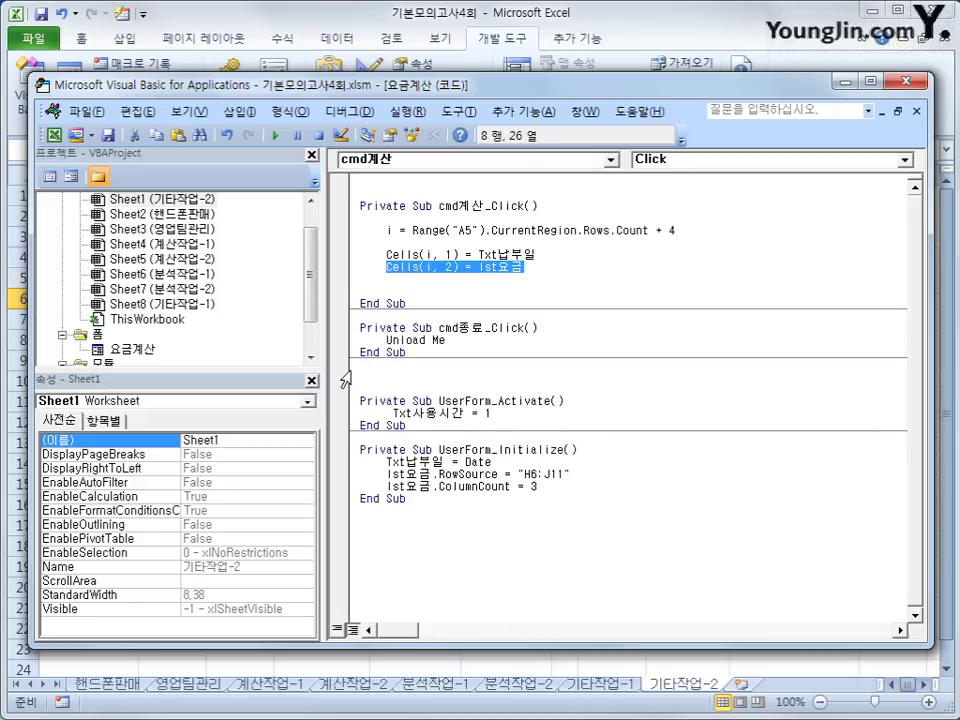
{"action": "key", "text": "ctrl+c"}
{"action": "key", "text": "Down"}
{"action": "key", "text": "ctrl+v"}
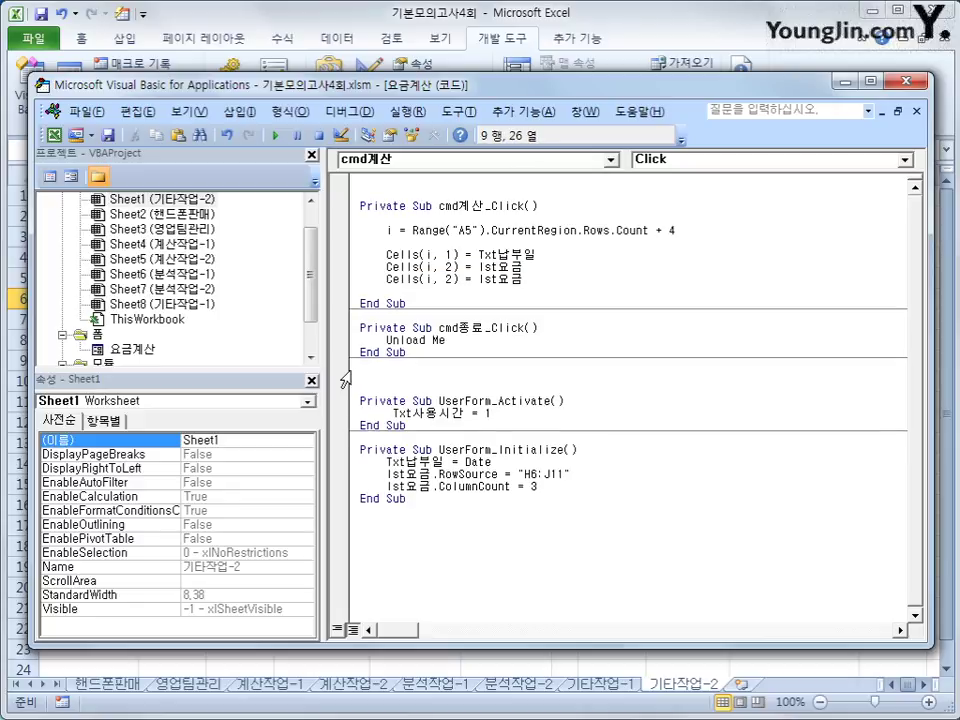
{"action": "key", "text": "Left"}
{"action": "key", "text": "Left"}
{"action": "key", "text": "Left"}
{"action": "key", "text": "Left"}
{"action": "key", "text": "Left"}
{"action": "key", "text": "Left"}
{"action": "key", "text": "Left"}
{"action": "key", "text": "Left"}
{"action": "key", "text": "Left"}
{"action": "key", "text": "Left"}
{"action": "key", "text": "Left"}
{"action": "key", "text": "BackSpace"}
{"action": "type", "text": "3"}
{"action": "key", "text": "Right"}
{"action": "key", "text": "Right"}
{"action": "key", "text": "Right"}
{"action": "key", "text": "Right"}
{"action": "key", "text": "shift+End"}
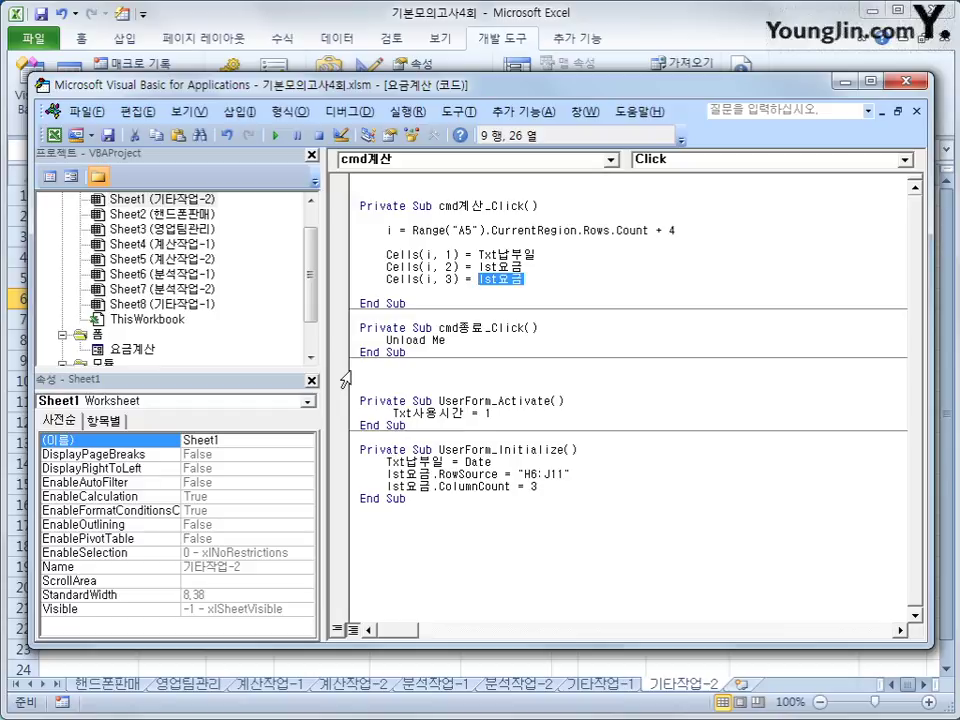
{"action": "key", "text": "Delete"}
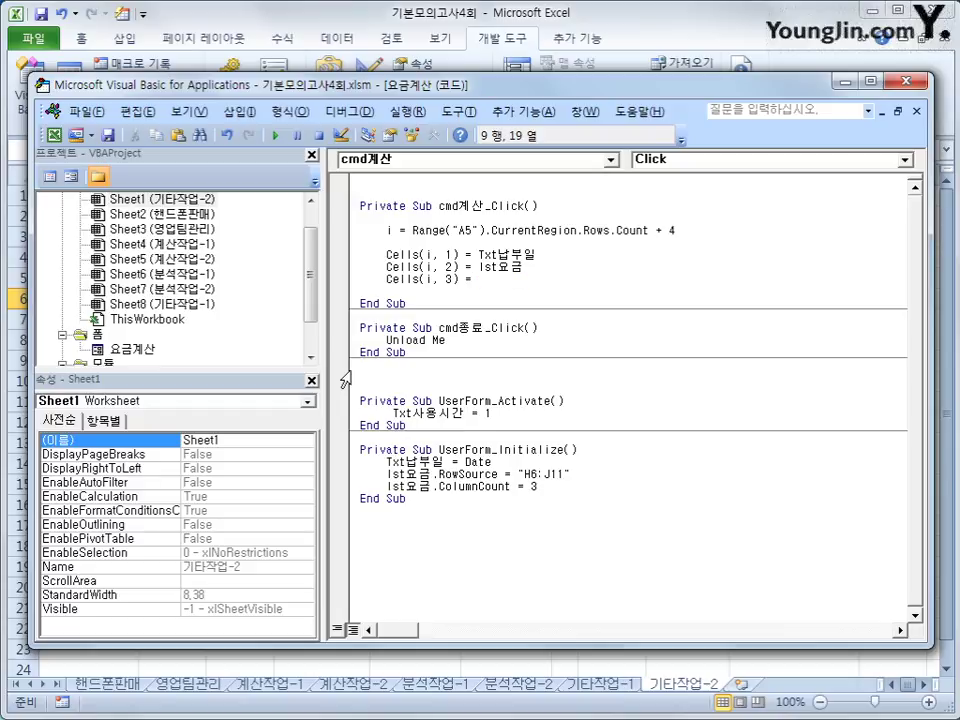
{"action": "left_click", "coordinate": [354, 378]}
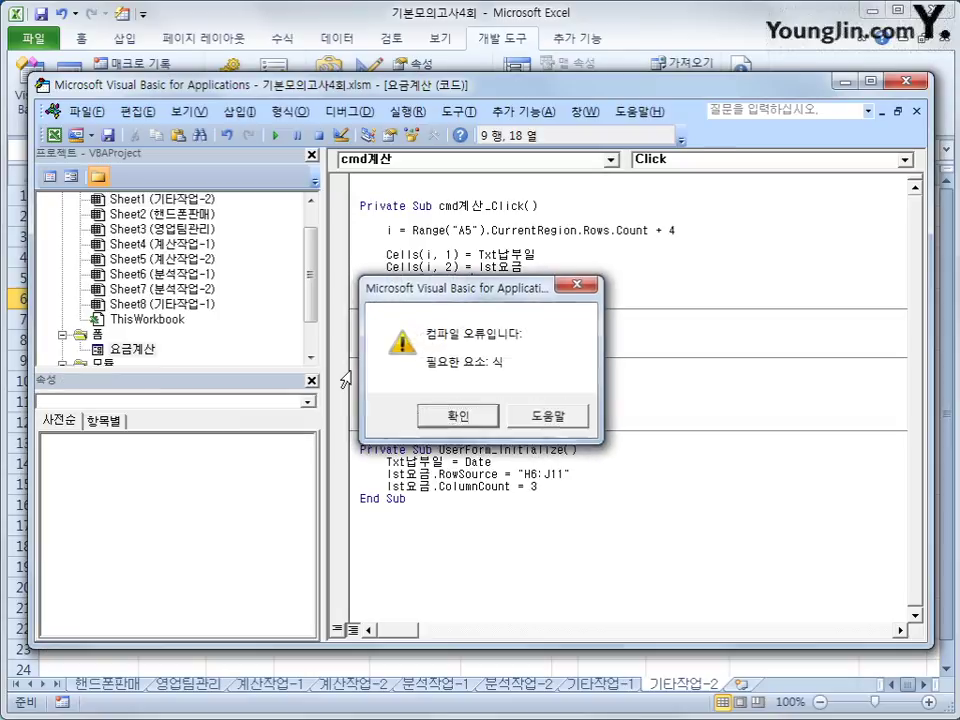
{"action": "key", "text": "Escape"}
Above the Cells assignments, insert the line iRow = lst요금.ListIndex + 6, followed by a blank line.
{"action": "key", "text": "Up"}
{"action": "key", "text": "Up"}
{"action": "key", "text": "Up"}
{"action": "key", "text": "Return"}
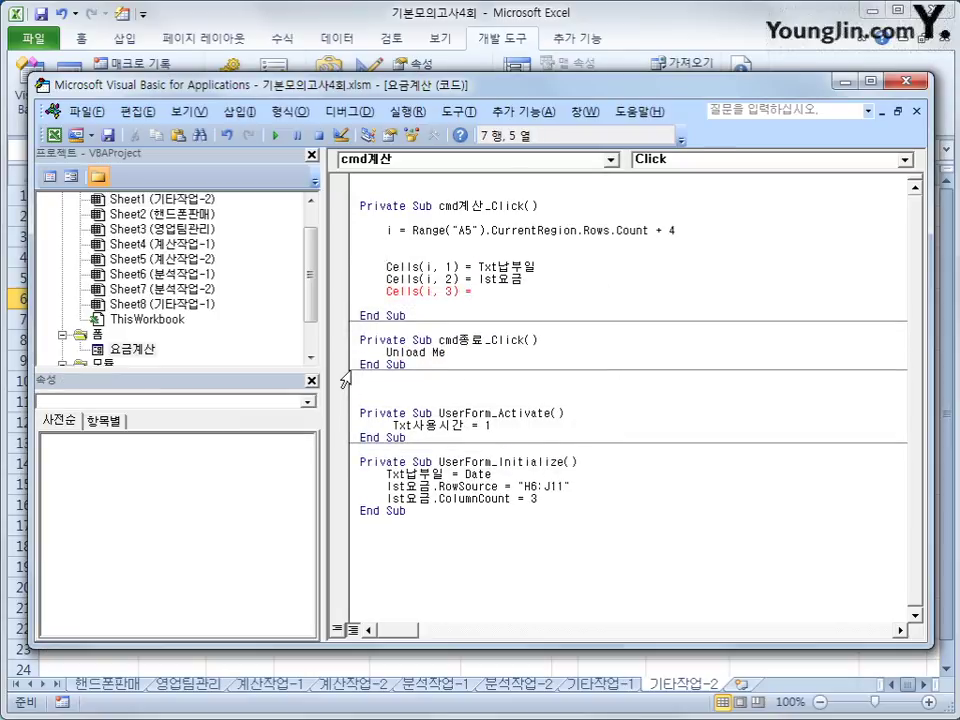
{"action": "type", "text": "iR"}
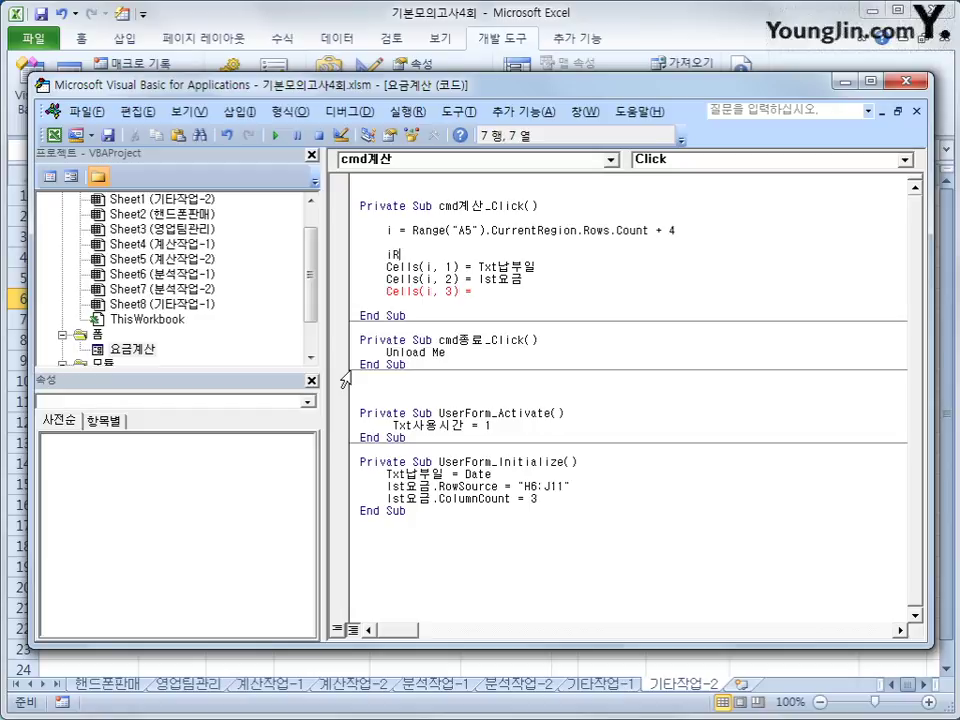
{"action": "type", "text": "ow = lst요금."}
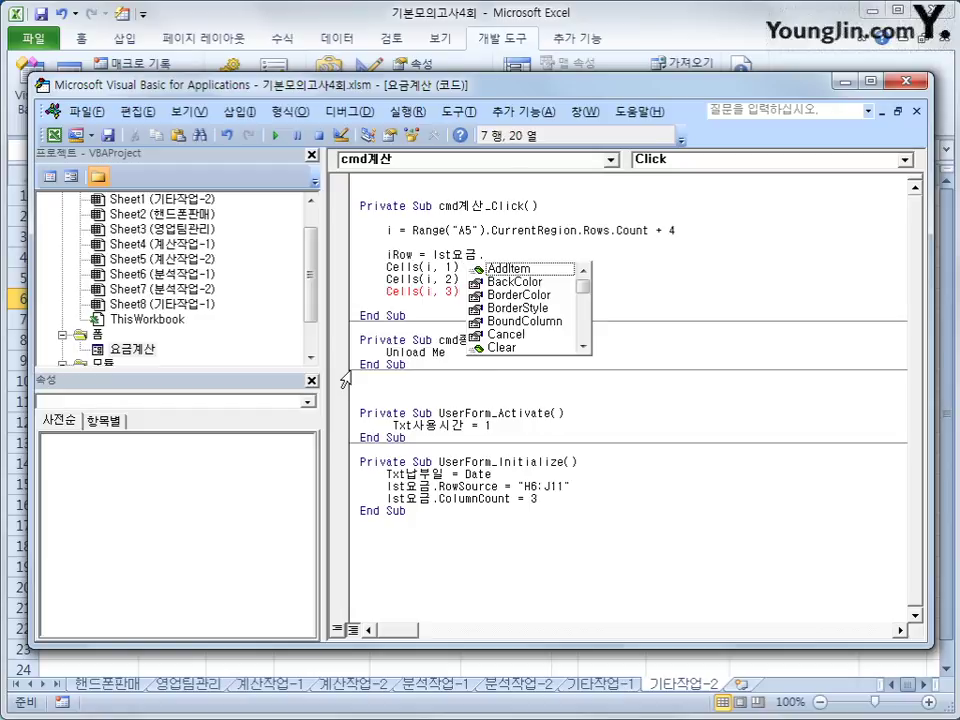
{"action": "type", "text": "listin"}
{"action": "key", "text": "Tab"}
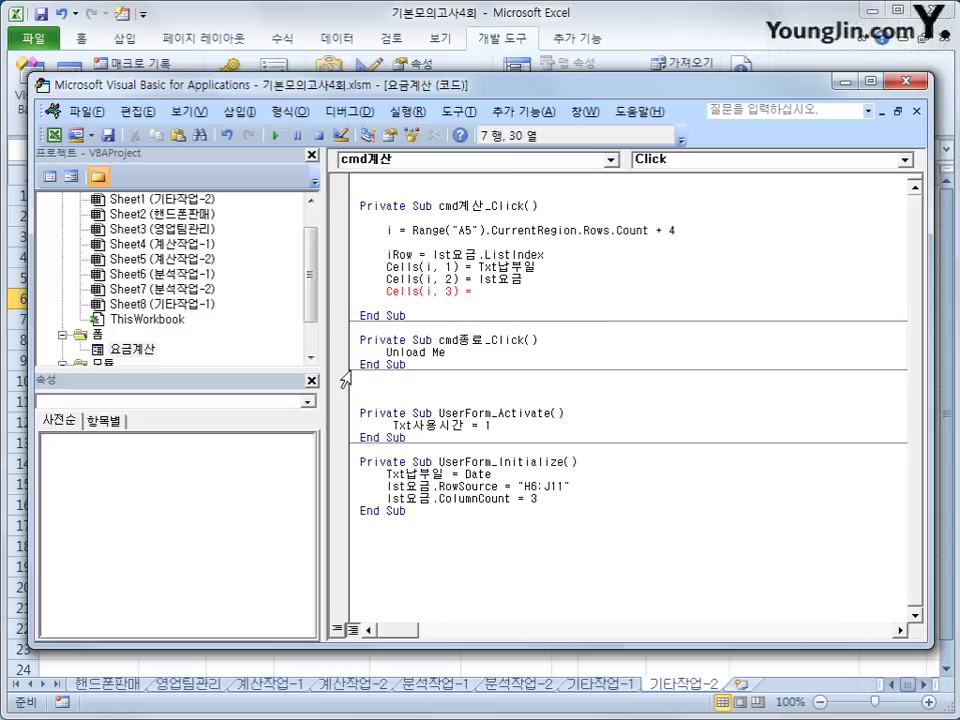
{"action": "type", "text": "+ 6"}
{"action": "key", "text": "Return"}
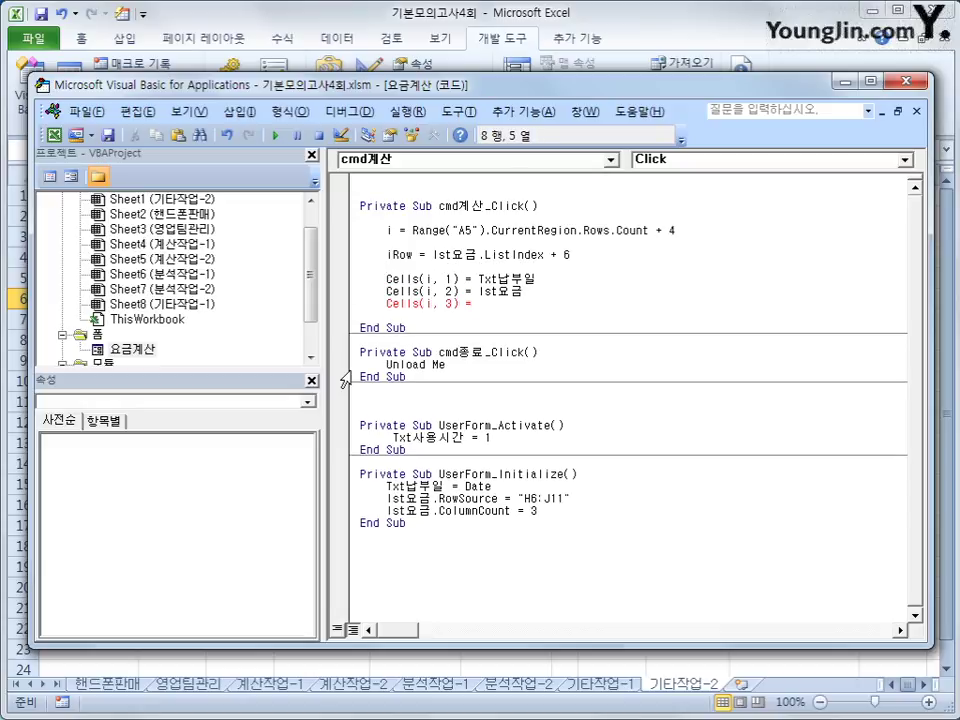
Complete the third-column assignment as Cells(i, 3) = Cells(iRow, 9).
{"action": "key", "text": "Down"}
{"action": "key", "text": "Down"}
{"action": "key", "text": "Down"}
{"action": "key", "text": "End"}
{"action": "type", "text": "cel"}
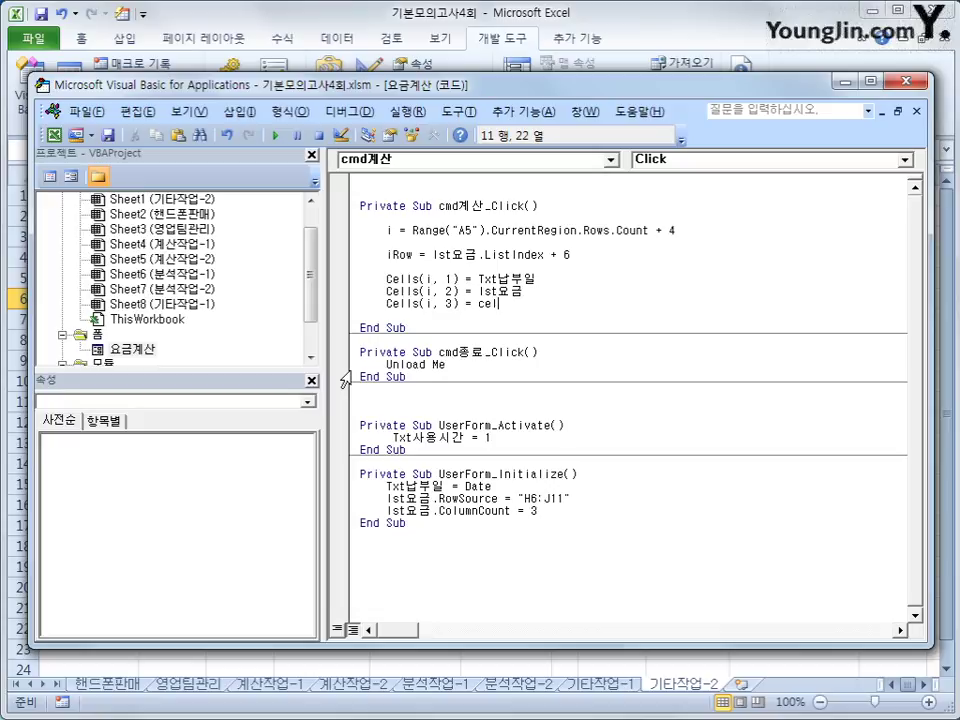
{"action": "type", "text": "ls(iRow, 9)"}
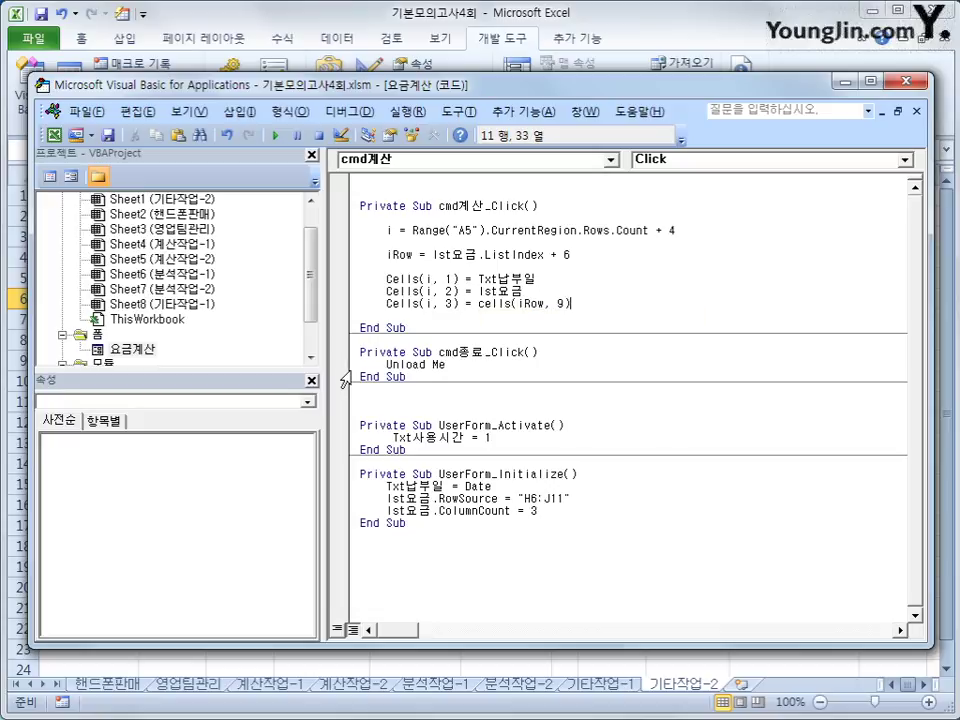
{"action": "key", "text": "Return"}
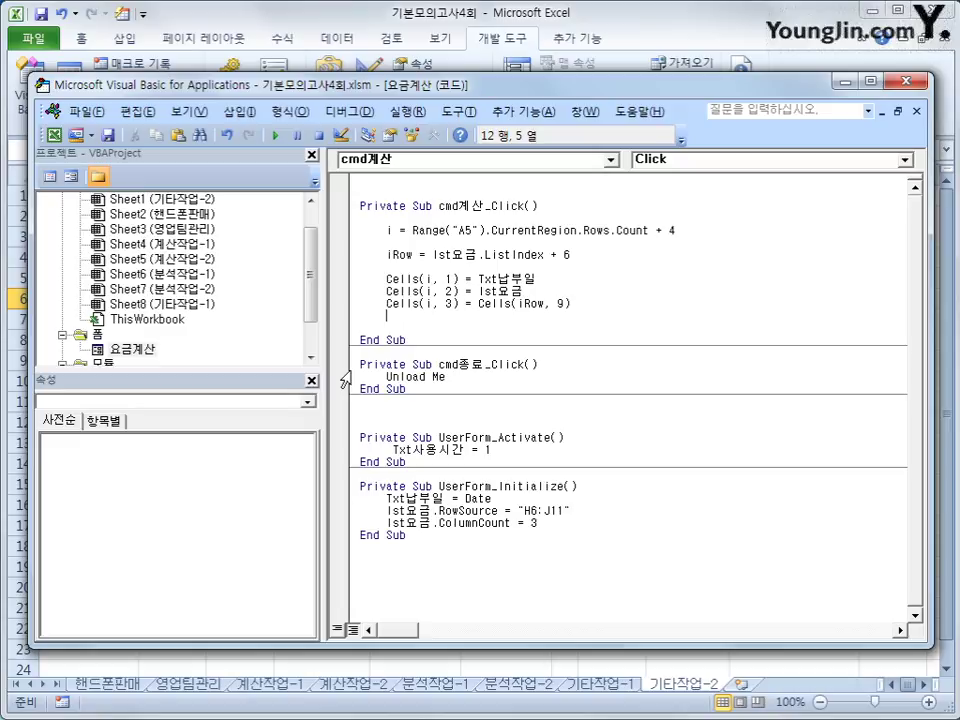
Duplicate the Cells(i, 3) line and change the copy to Cells(i, 4) = Txt사용시간.Value.
{"action": "type", "text": "c"}
{"action": "key", "text": "BackSpace"}
{"action": "key", "text": "Up"}
{"action": "key", "text": "shift+End"}
{"action": "key", "text": "ctrl+c"}
{"action": "key", "text": "Down"}
{"action": "key", "text": "ctrl+v"}
{"action": "key", "text": "Left"}
{"action": "key", "text": "Left"}
{"action": "key", "text": "Left"}
{"action": "key", "text": "Left"}
{"action": "key", "text": "Left"}
{"action": "key", "text": "Left"}
{"action": "key", "text": "Left"}
{"action": "key", "text": "Left"}
{"action": "key", "text": "Left"}
{"action": "key", "text": "Left"}
{"action": "key", "text": "Left"}
{"action": "key", "text": "Left"}
{"action": "key", "text": "Left"}
{"action": "key", "text": "Left"}
{"action": "key", "text": "Left"}
{"action": "key", "text": "Left"}
{"action": "key", "text": "Left"}
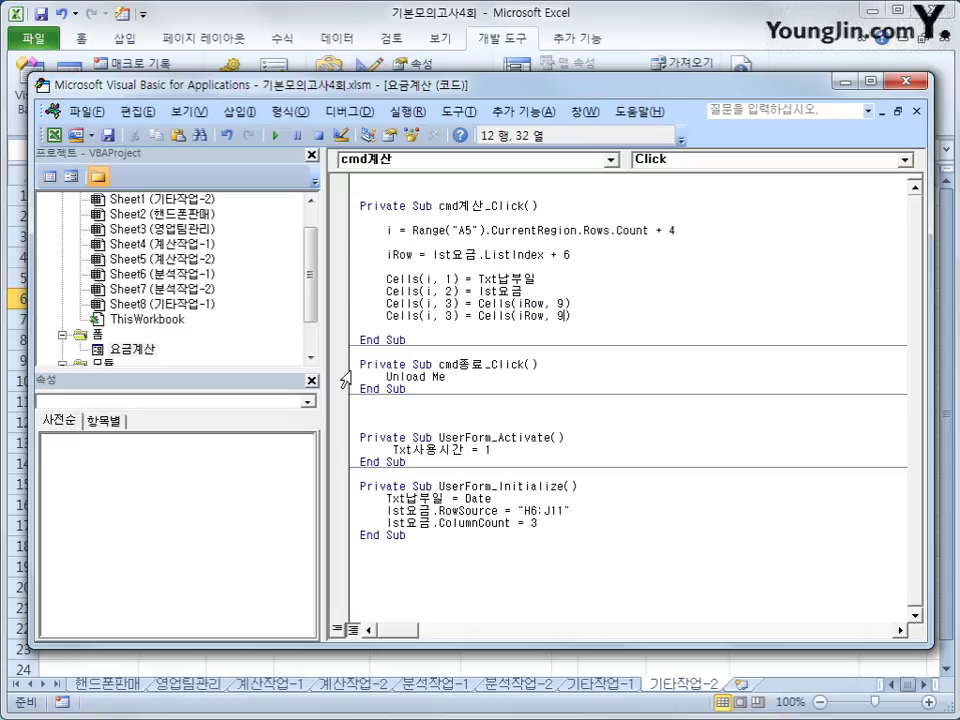
{"action": "key", "text": "Left"}
{"action": "key", "text": "BackSpace"}
{"action": "type", "text": "4"}
{"action": "key", "text": "Right"}
{"action": "key", "text": "Right"}
{"action": "key", "text": "Right"}
{"action": "key", "text": "Right"}
{"action": "key", "text": "shift+End"}
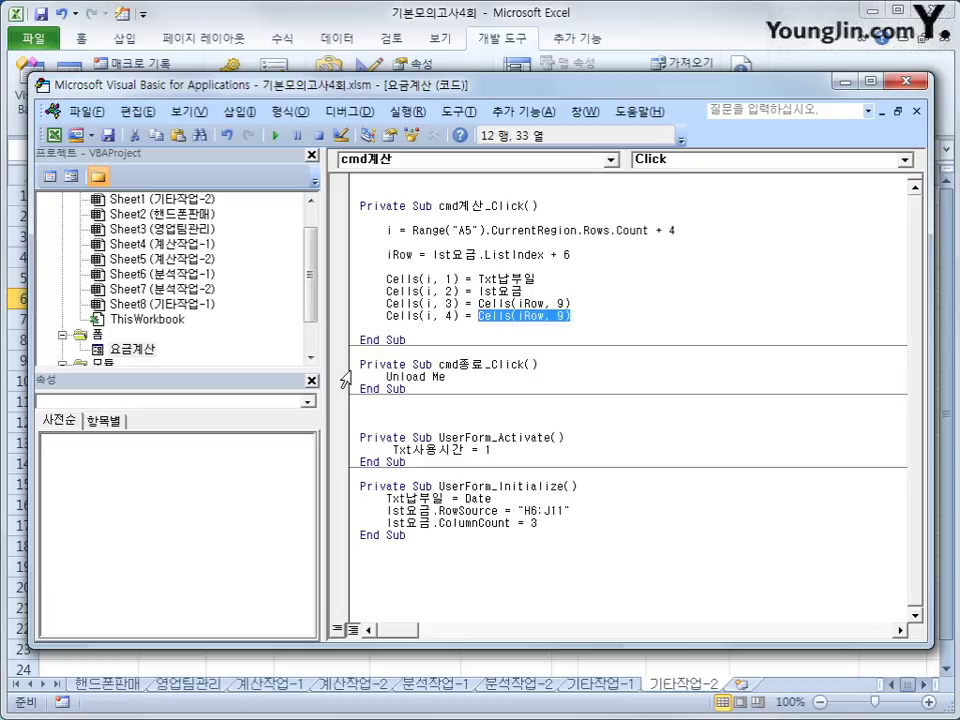
{"action": "type", "text": "txt"}
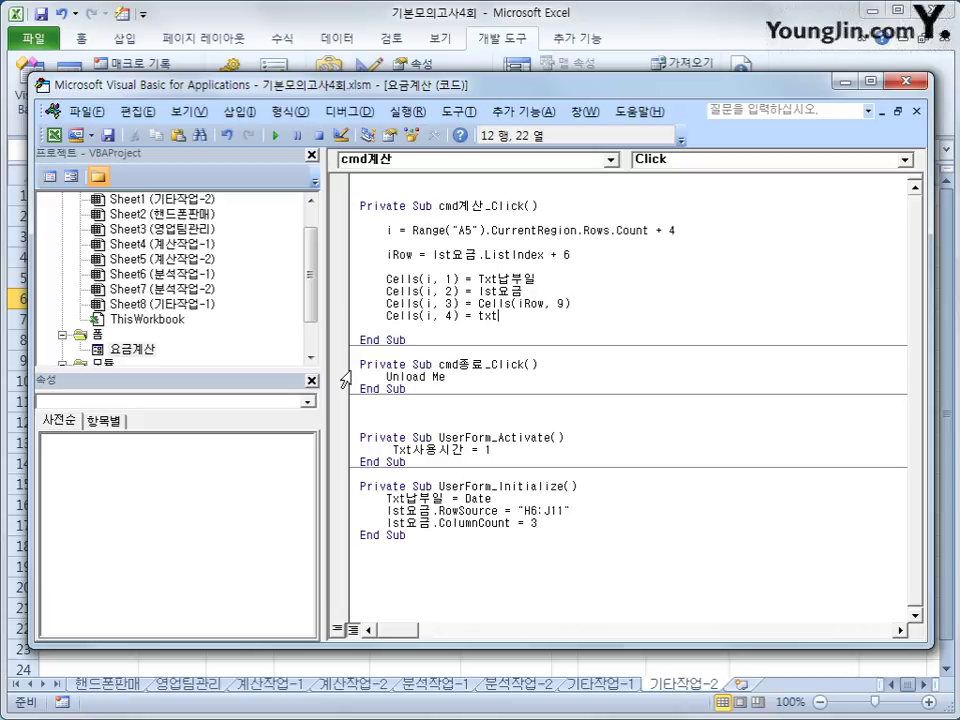
{"action": "type", "text": "사용시간.va"}
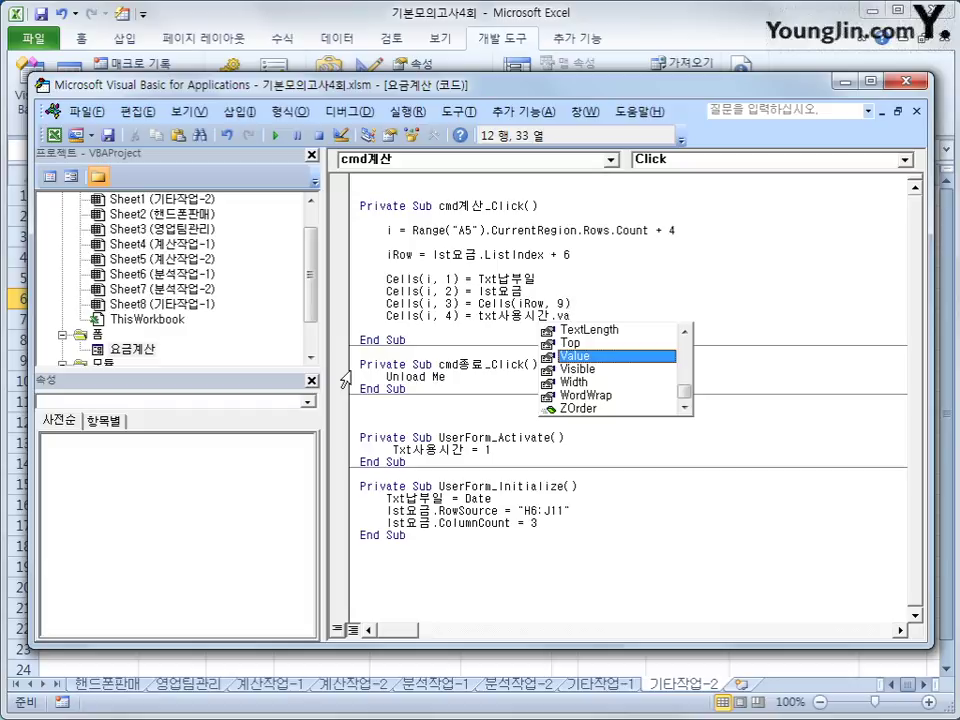
{"action": "key", "text": "Return"}
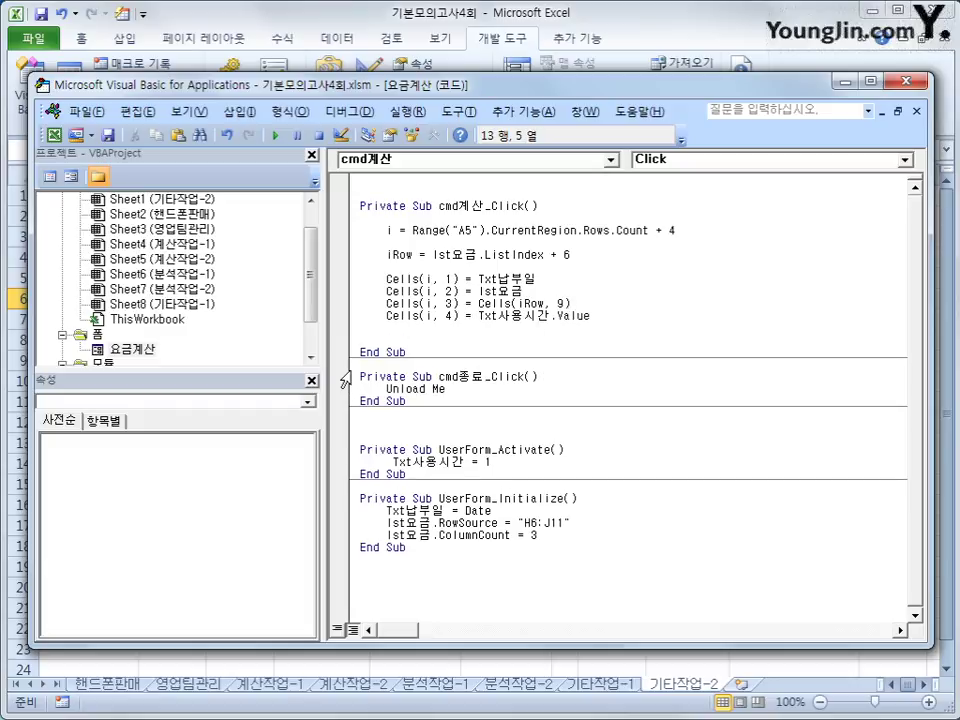
Paste the copied assignment on the next line and change it to Cells(i, 5) = Cells(iRow, 10).
{"action": "key", "text": "ctrl+v"}
{"action": "key", "text": "Left"}
{"action": "key", "text": "Left"}
{"action": "key", "text": "Left"}
{"action": "key", "text": "Left"}
{"action": "key", "text": "Left"}
{"action": "key", "text": "Left"}
{"action": "key", "text": "Left"}
{"action": "key", "text": "Left"}
{"action": "key", "text": "Left"}
{"action": "key", "text": "Left"}
{"action": "key", "text": "Left"}
{"action": "key", "text": "Left"}
{"action": "key", "text": "Left"}
{"action": "key", "text": "Left"}
{"action": "key", "text": "Left"}
{"action": "key", "text": "Left"}
{"action": "key", "text": "Left"}
{"action": "key", "text": "Left"}
{"action": "key", "text": "Left"}
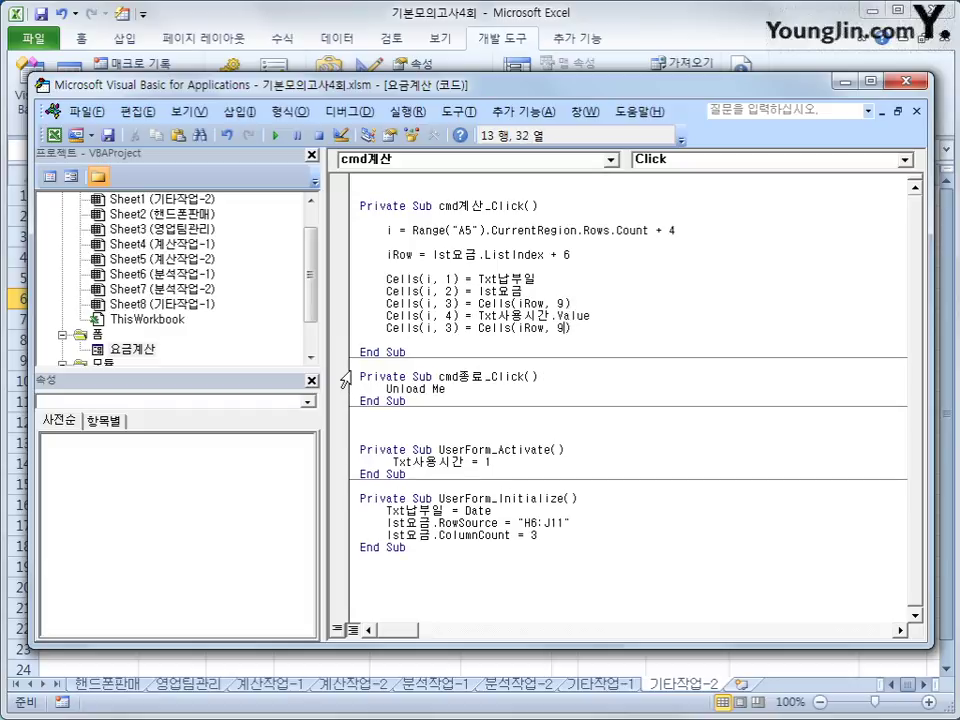
{"action": "key", "text": "Delete"}
{"action": "type", "text": "5"}
{"action": "key", "text": "Right"}
{"action": "key", "text": "Right"}
{"action": "key", "text": "Right"}
{"action": "key", "text": "Right"}
{"action": "key", "text": "Right"}
{"action": "key", "text": "Right"}
{"action": "key", "text": "Right"}
{"action": "key", "text": "Right"}
{"action": "key", "text": "Right"}
{"action": "key", "text": "Right"}
{"action": "key", "text": "Right"}
{"action": "key", "text": "Right"}
{"action": "key", "text": "Right"}
{"action": "key", "text": "Right"}
{"action": "key", "text": "Right"}
{"action": "key", "text": "Right"}
{"action": "type", "text": "10"}
{"action": "key", "text": "Delete"}
{"action": "key", "text": "Right"}
{"action": "key", "text": "Return"}
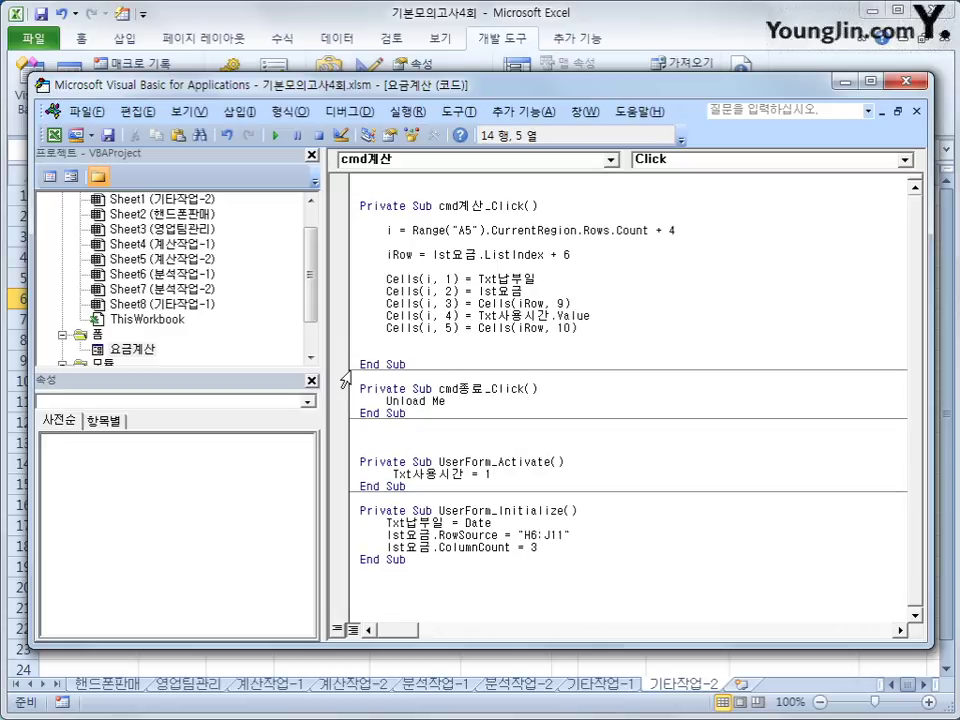
Append .Value to the right-hand side of the Cells(i, 5) assignment.
{"action": "key", "text": "Up"}
{"action": "key", "text": "End"}
{"action": "type", "text": ".value"}
Paste the copied assignment below the Cells(i, 5) line and change its target to Cells(i, 6).
{"action": "key", "text": "Down"}
{"action": "key", "text": "ctrl+v"}
{"action": "key", "text": "Left"}
{"action": "key", "text": "Left"}
{"action": "key", "text": "Left"}
{"action": "key", "text": "Left"}
{"action": "key", "text": "Left"}
{"action": "key", "text": "Left"}
{"action": "key", "text": "Left"}
{"action": "key", "text": "Left"}
{"action": "key", "text": "Left"}
{"action": "key", "text": "Left"}
{"action": "key", "text": "Left"}
{"action": "key", "text": "Left"}
{"action": "key", "text": "Left"}
{"action": "key", "text": "Left"}
{"action": "key", "text": "Left"}
{"action": "key", "text": "Left"}
{"action": "key", "text": "Left"}
{"action": "key", "text": "Left"}
{"action": "key", "text": "Left"}
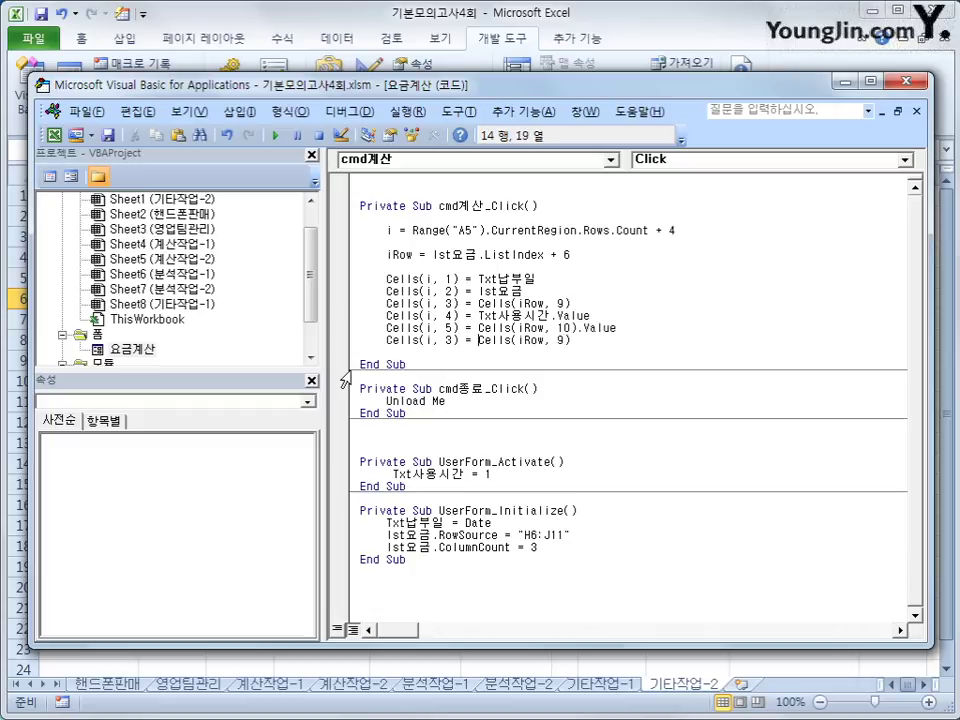
{"action": "key", "text": "Delete"}
{"action": "type", "text": "6"}
Replace the right-hand side of the Cells(i, 6) assignment with Cells(i, 4) * Cells(i, 5).
{"action": "key", "text": "Right"}
{"action": "key", "text": "Right"}
{"action": "key", "text": "Right"}
{"action": "key", "text": "Right"}
{"action": "key", "text": "shift+End"}
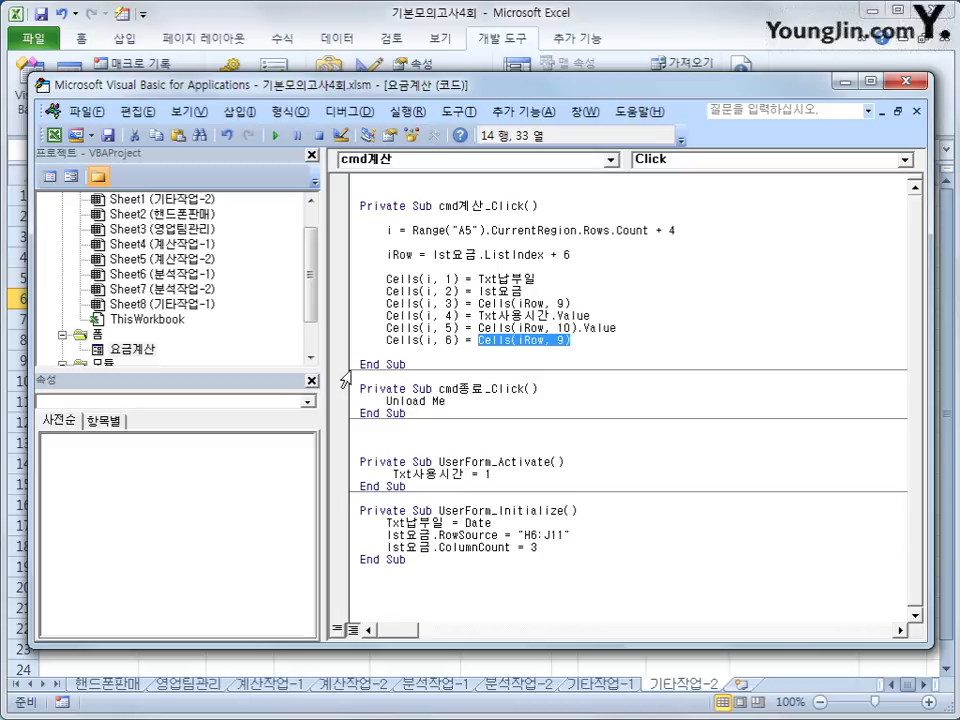
{"action": "type", "text": "cells"}
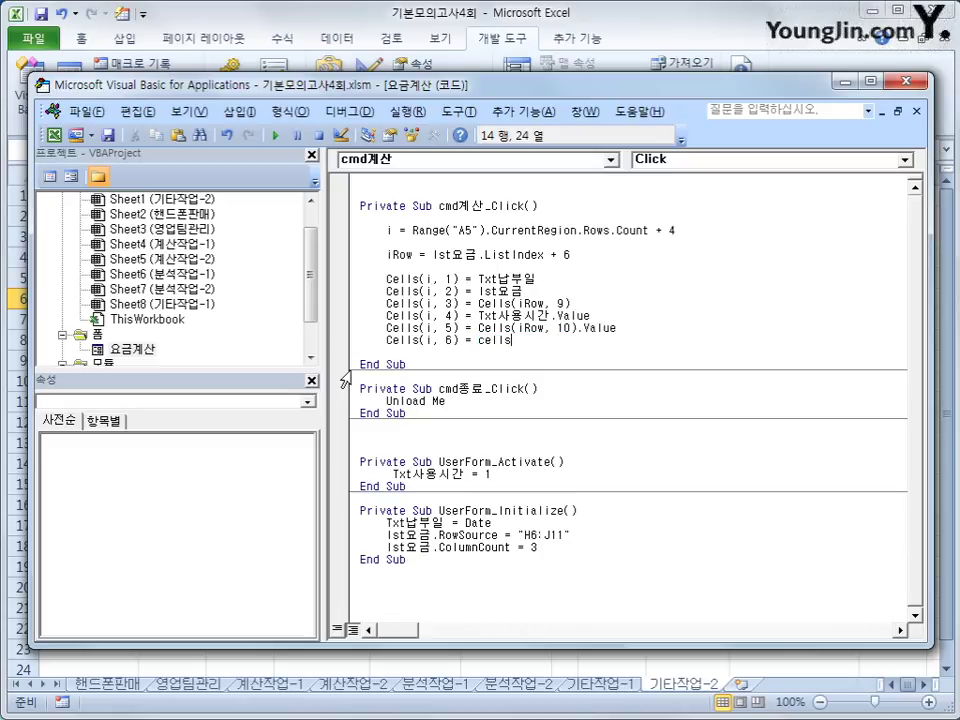
{"action": "key", "text": "BackSpace"}
{"action": "type", "text": "("}
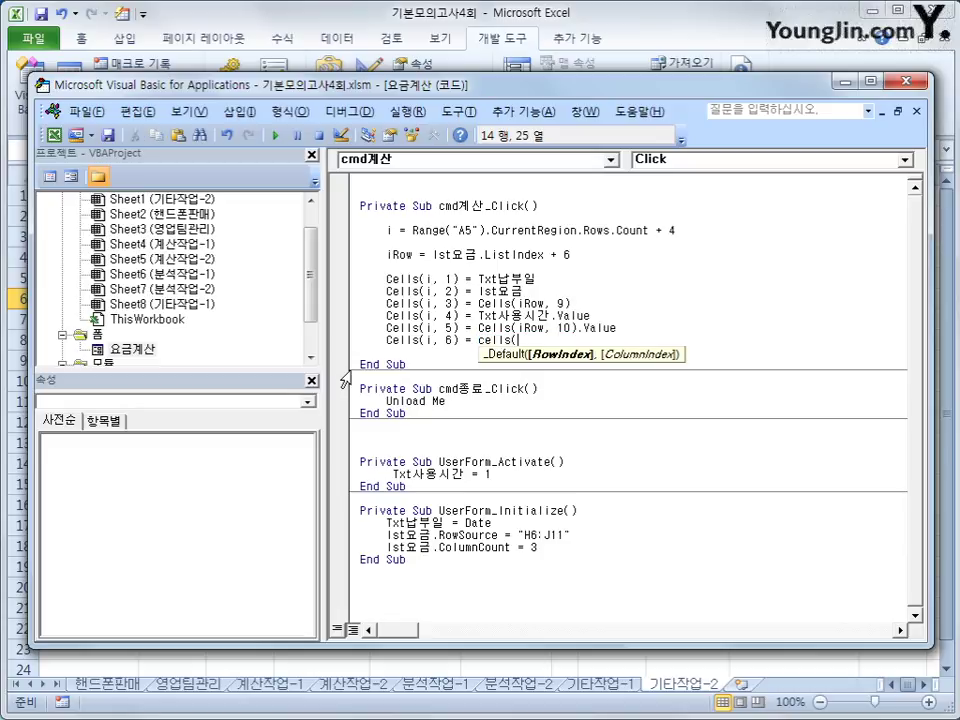
{"action": "type", "text": "i,4"}
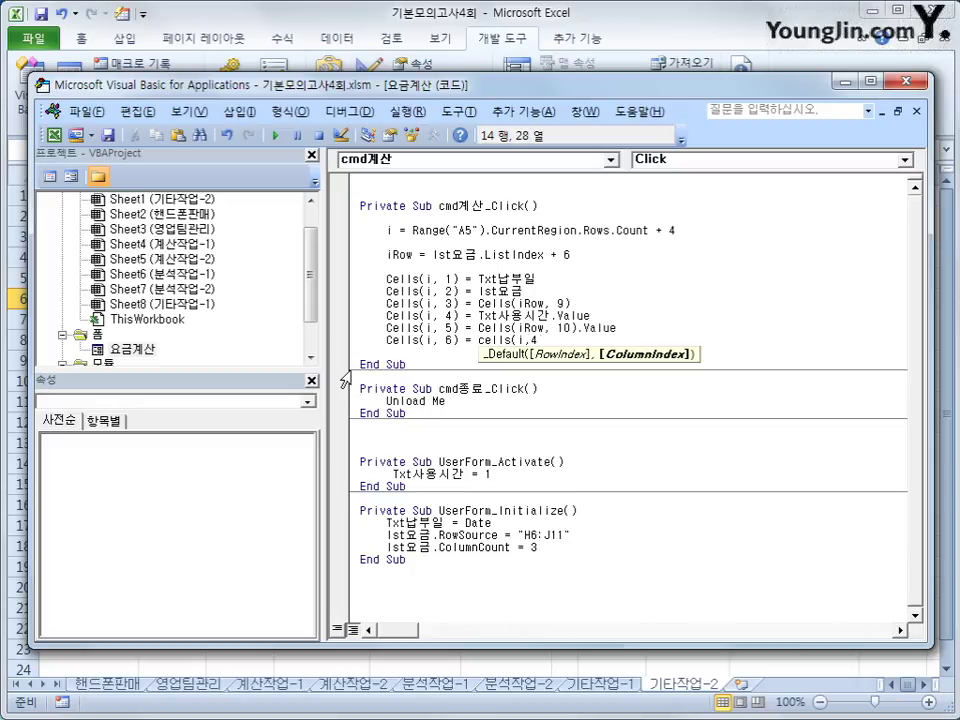
{"action": "type", "text": ") * "}
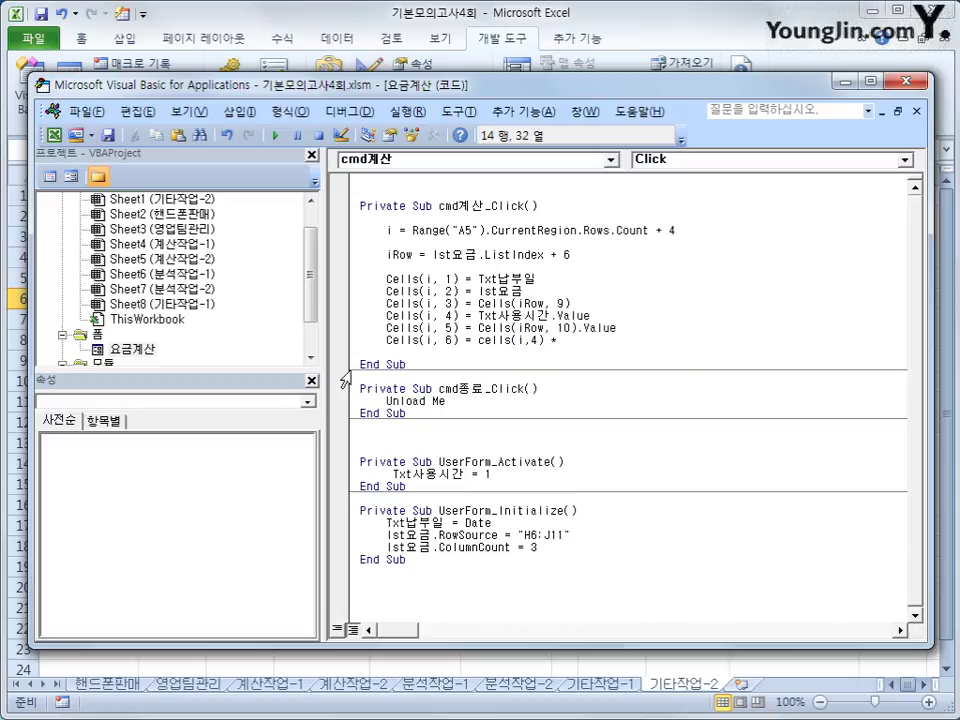
{"action": "type", "text": "cells(i,"}
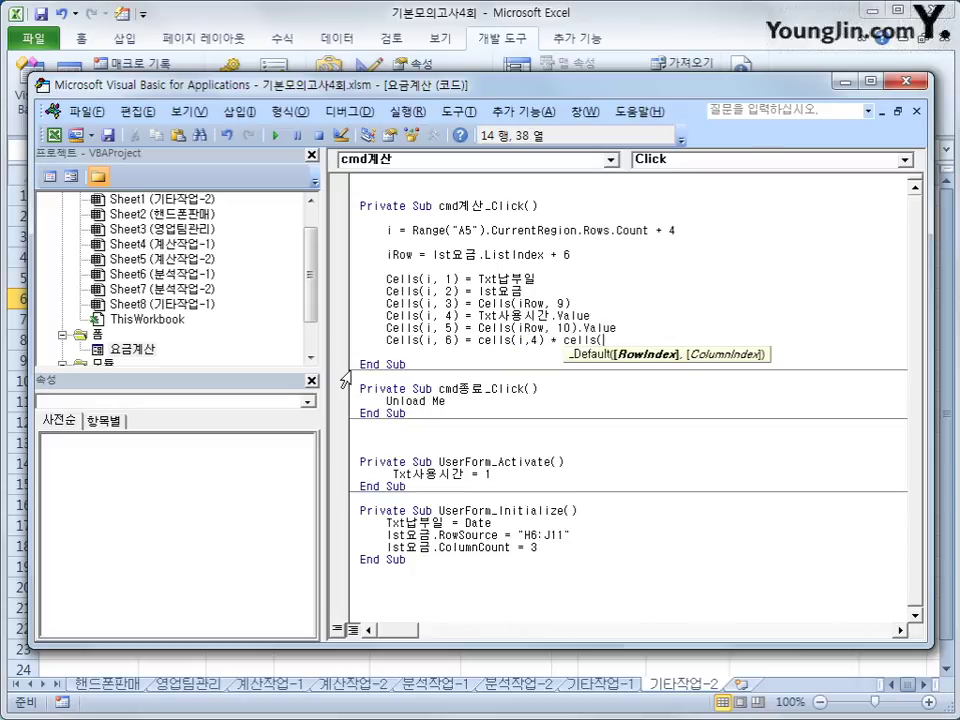
{"action": "type", "text": "5)"}
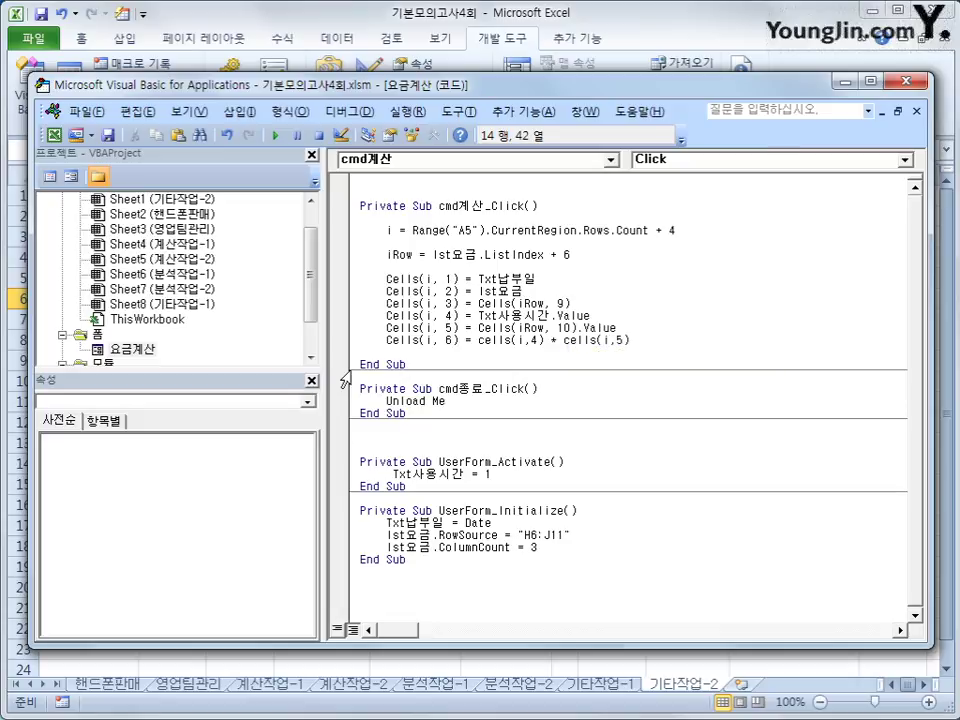
{"action": "key", "text": "Return"}
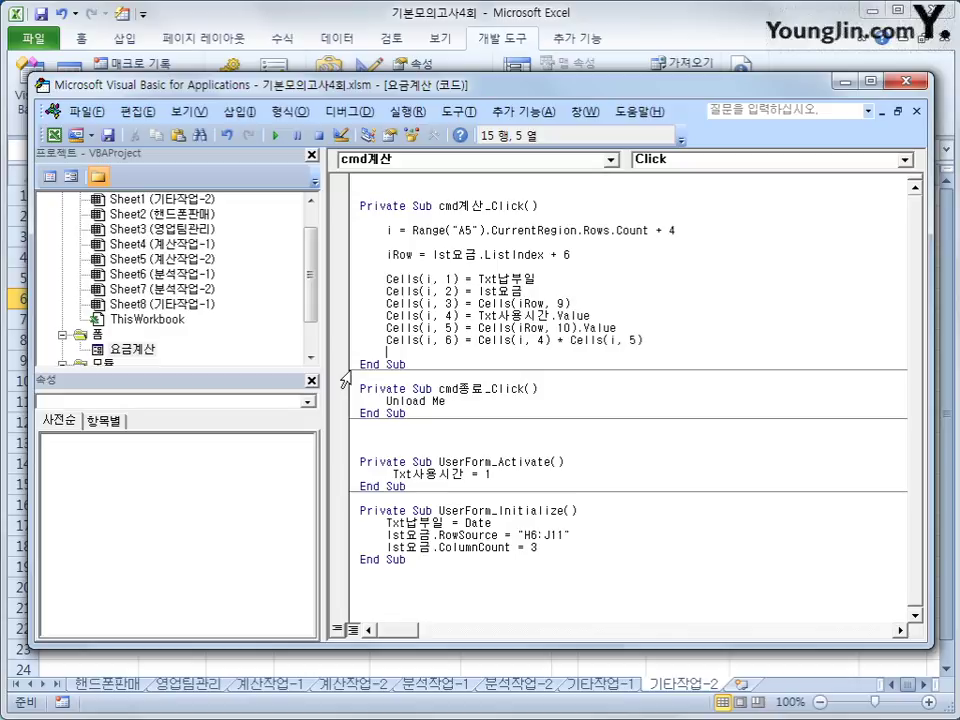
Return to the Excel sheet, open the 요금계산 form with fee code A001 selected, and move it clear of 표1's first rows.
{"action": "left_click", "coordinate": [905, 81]}
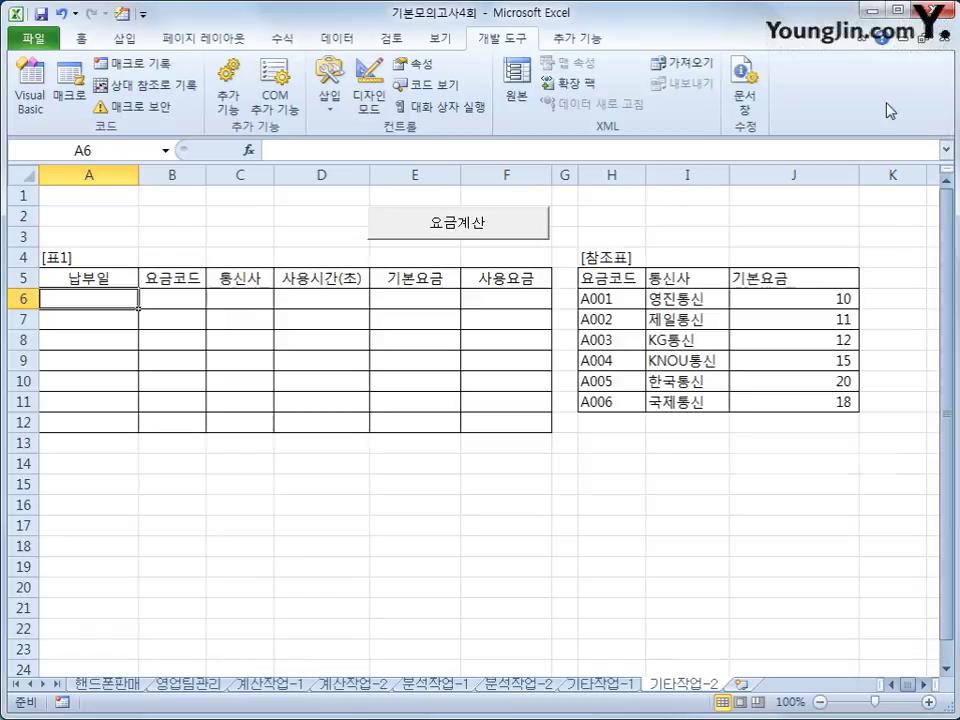
{"action": "left_click", "coordinate": [498, 236]}
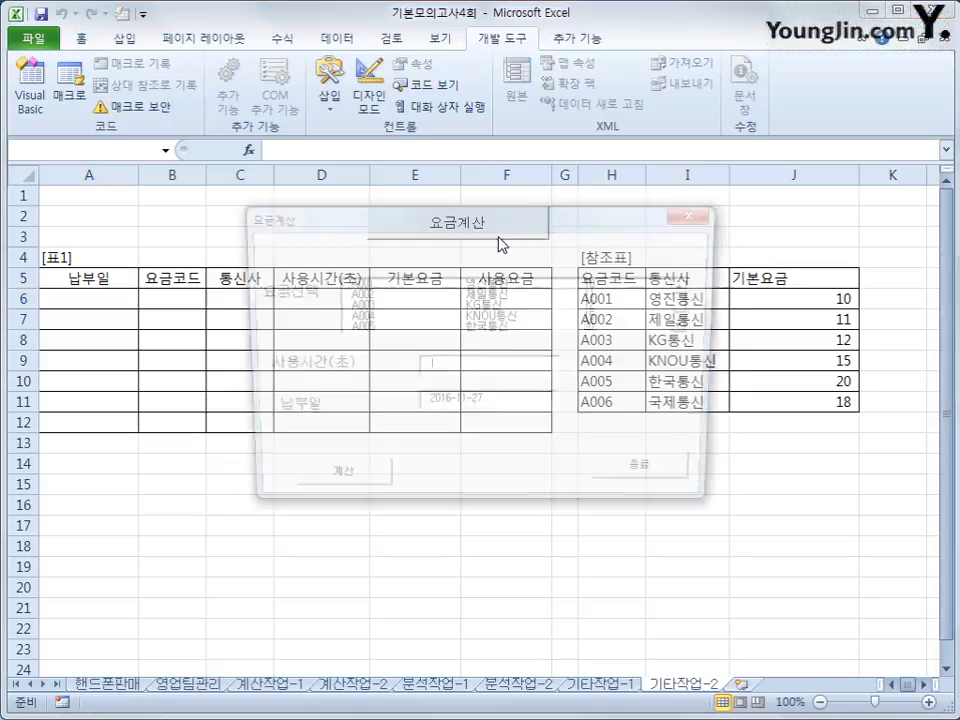
{"action": "left_click", "coordinate": [440, 284]}
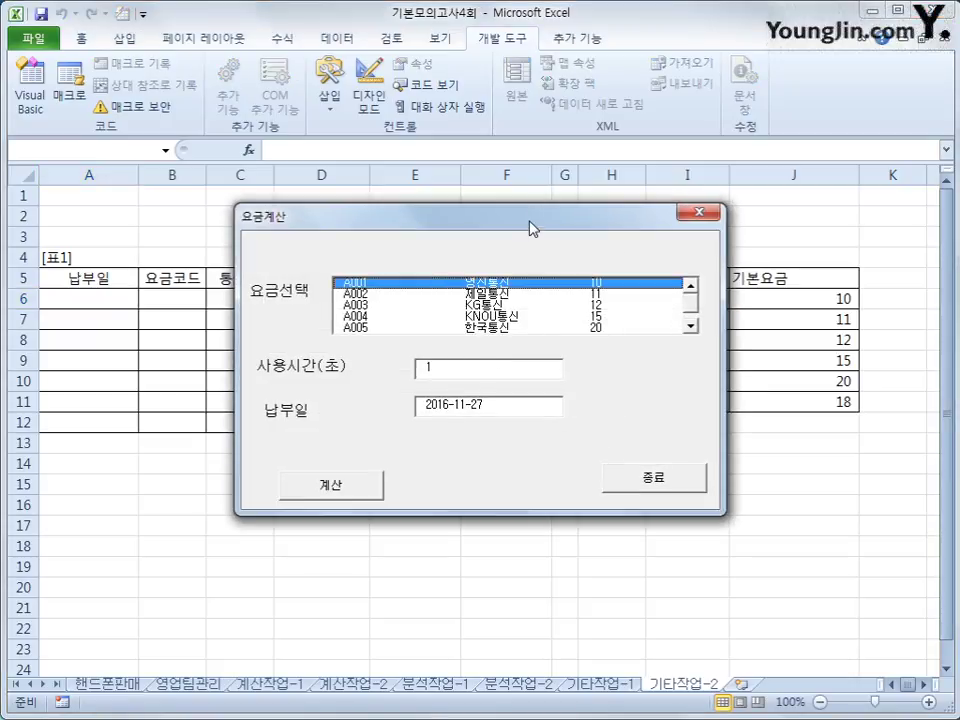
{"action": "left_click_drag", "start_coordinate": [533, 228], "coordinate": [610, 362]}
Set 사용시간(초) to 100, run 계산 to write the record into 표1, and close the form.
{"action": "left_click", "coordinate": [555, 500]}
{"action": "type", "text": "1"}
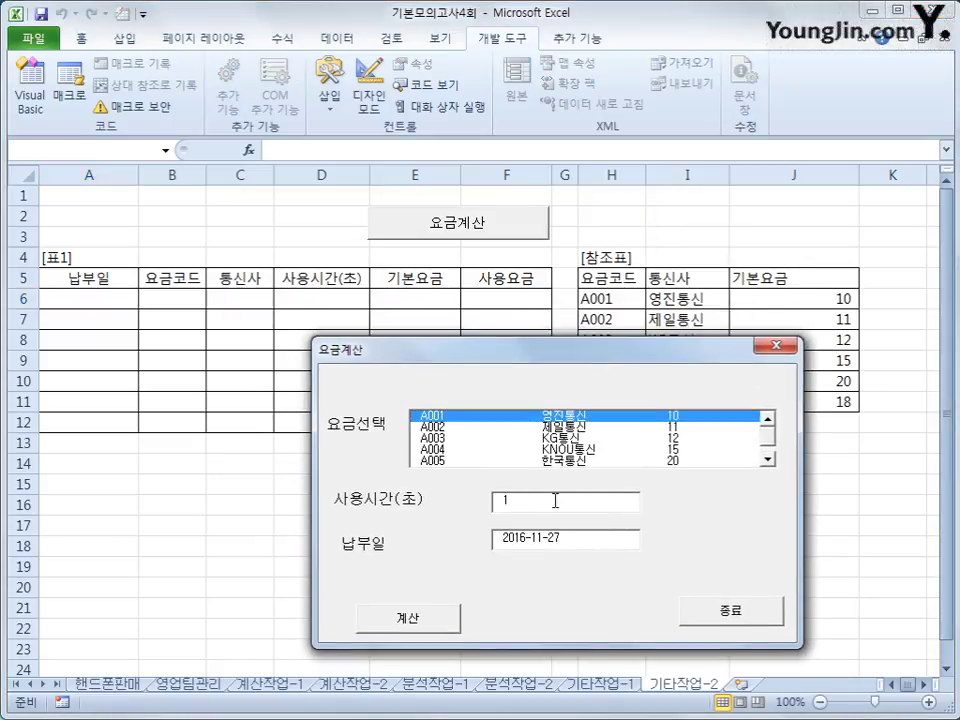
{"action": "type", "text": "00"}
{"action": "left_click", "coordinate": [400, 627]}
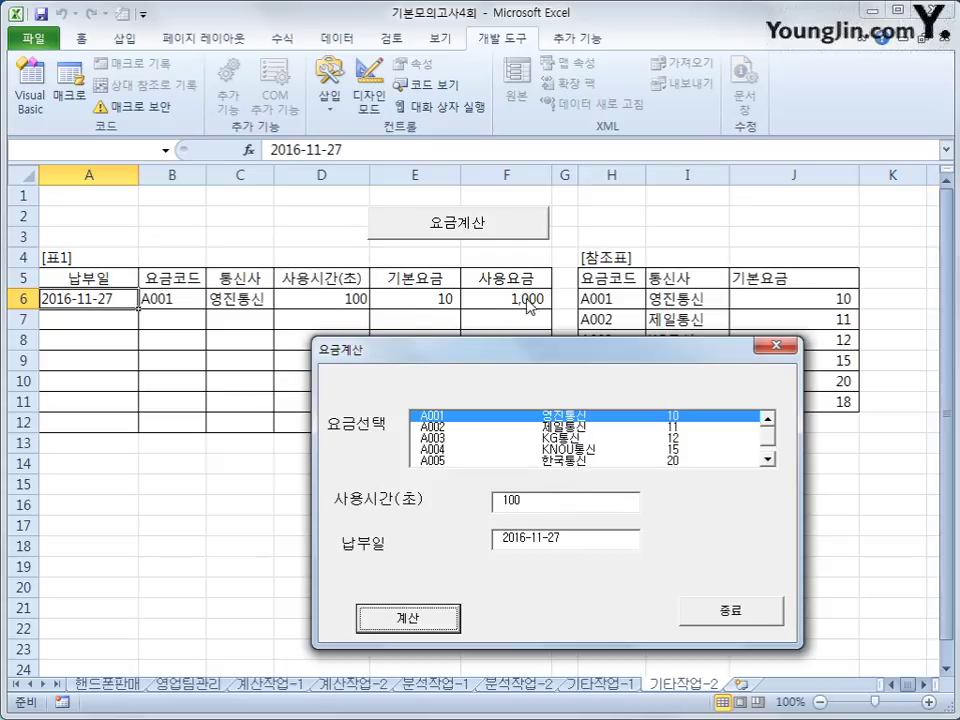
{"action": "left_click", "coordinate": [777, 347]}
{"action": "left_click", "coordinate": [714, 548]}
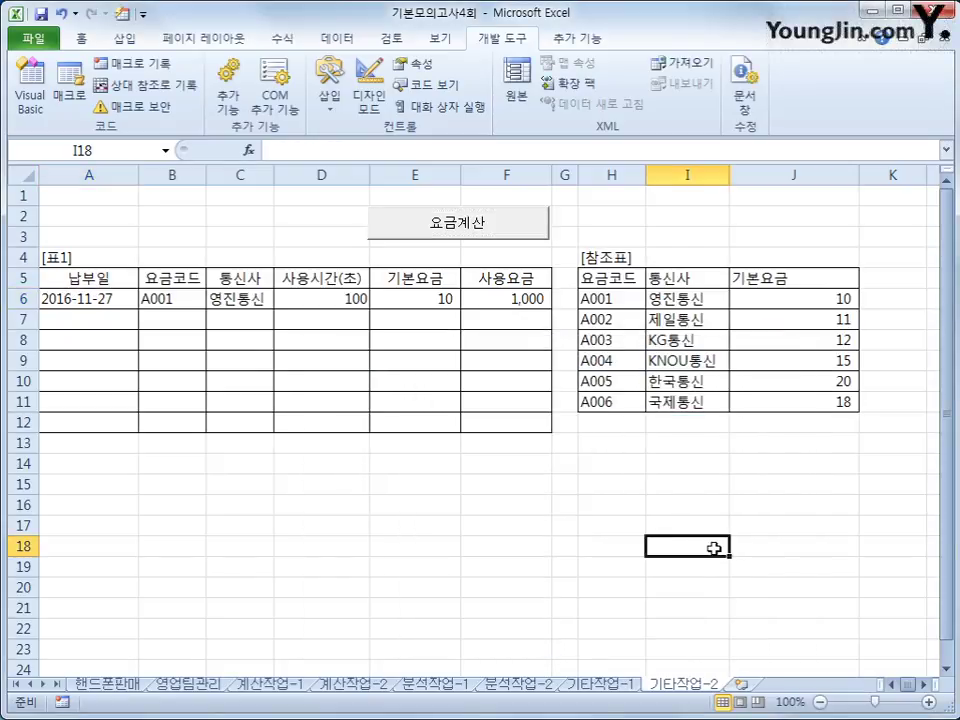